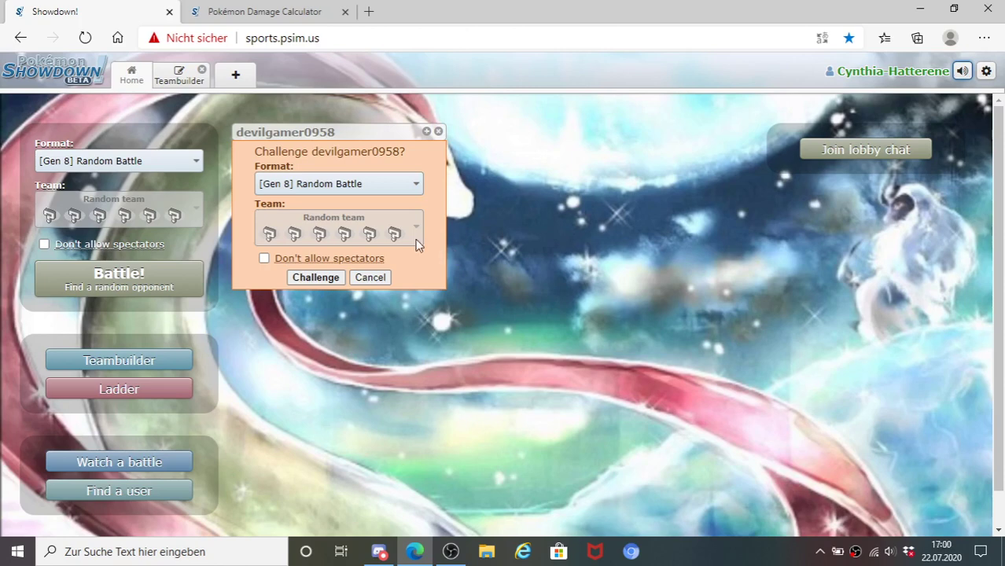
# - Review the sets of the first five Pokémon in team MRL W8, from Banette-Mega to Mimikyu, including Mimikyu's EV spread
pyautogui.click(177, 78)
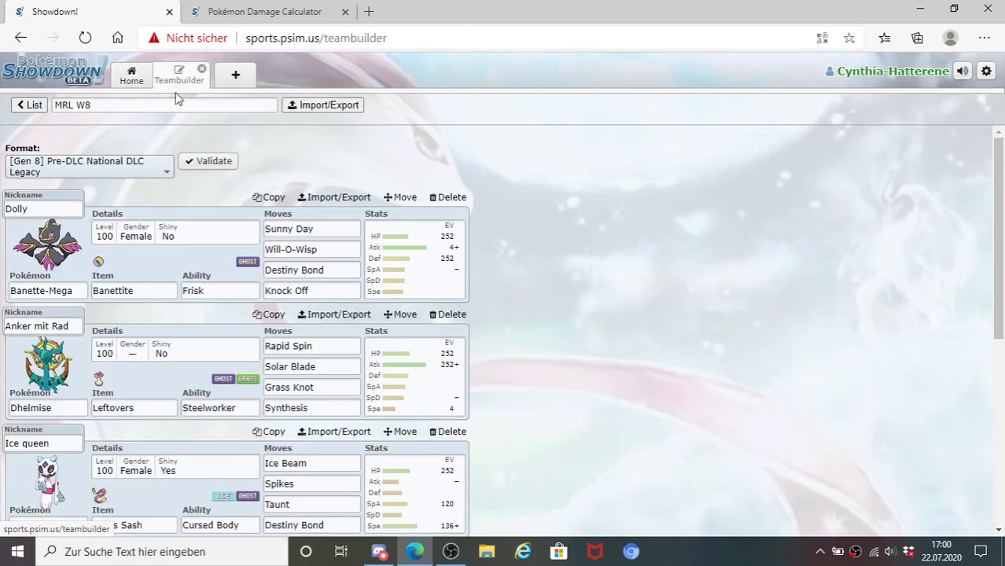
pyautogui.click(112, 287)
pyautogui.click(617, 214)
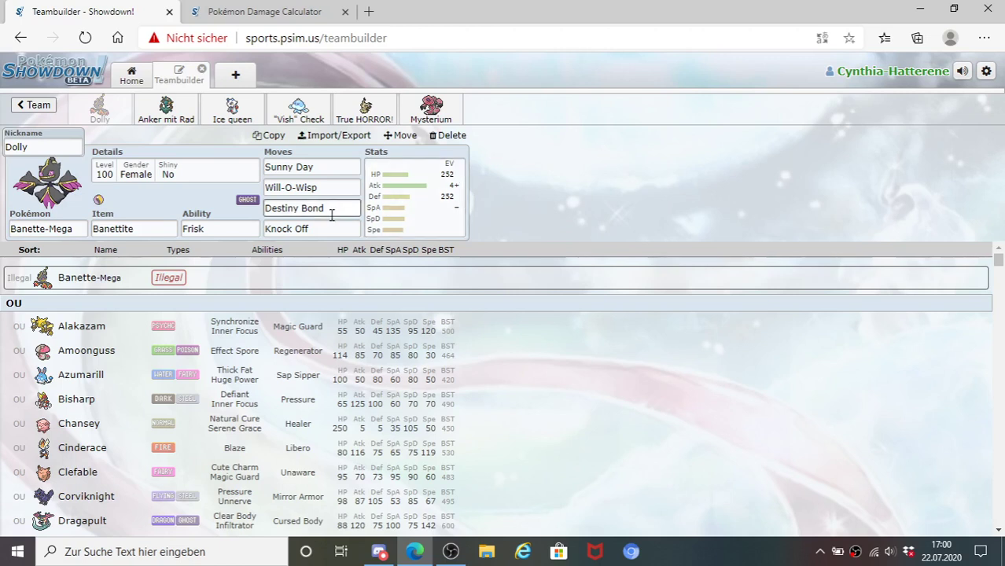
pyautogui.click(173, 116)
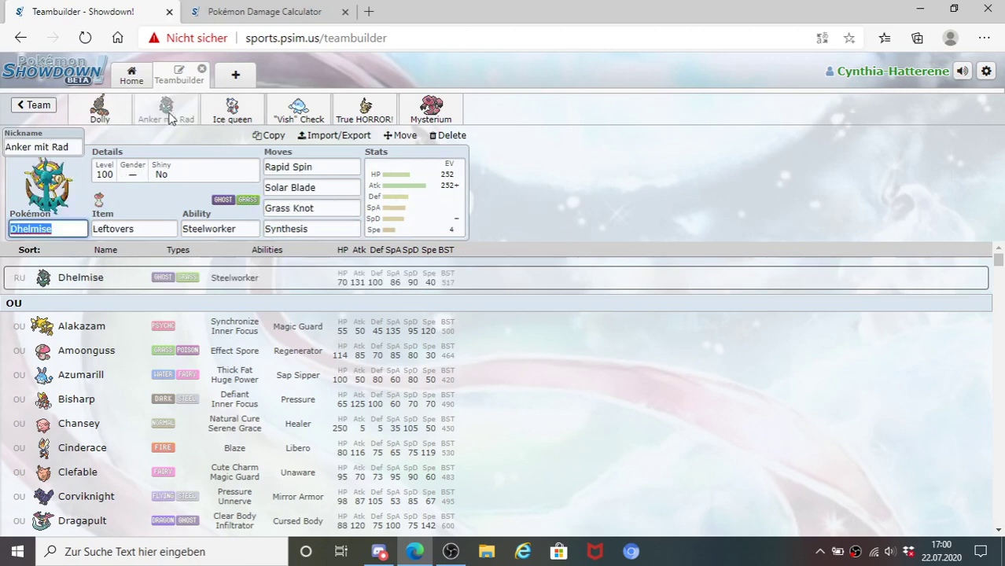
pyautogui.click(608, 161)
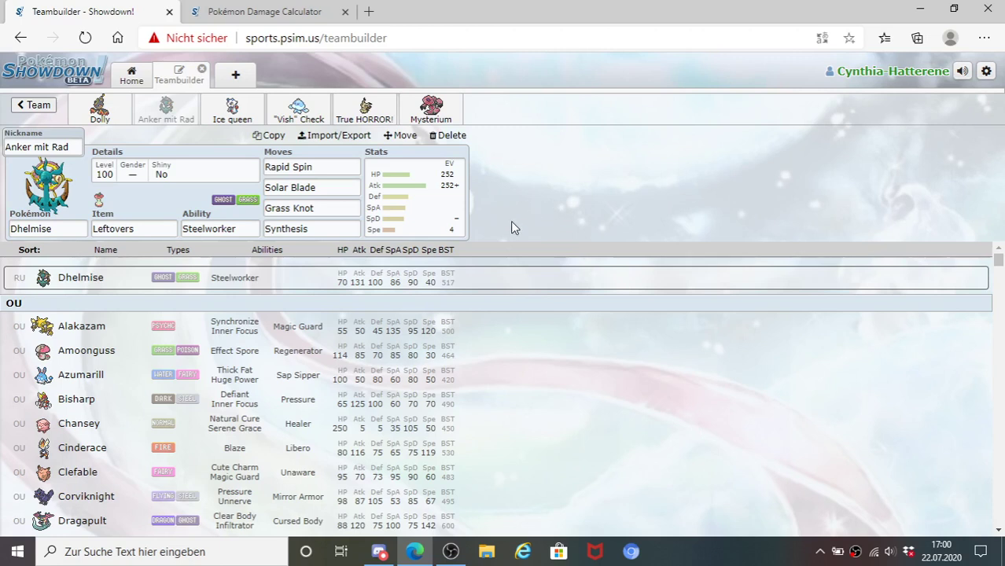
pyautogui.click(228, 110)
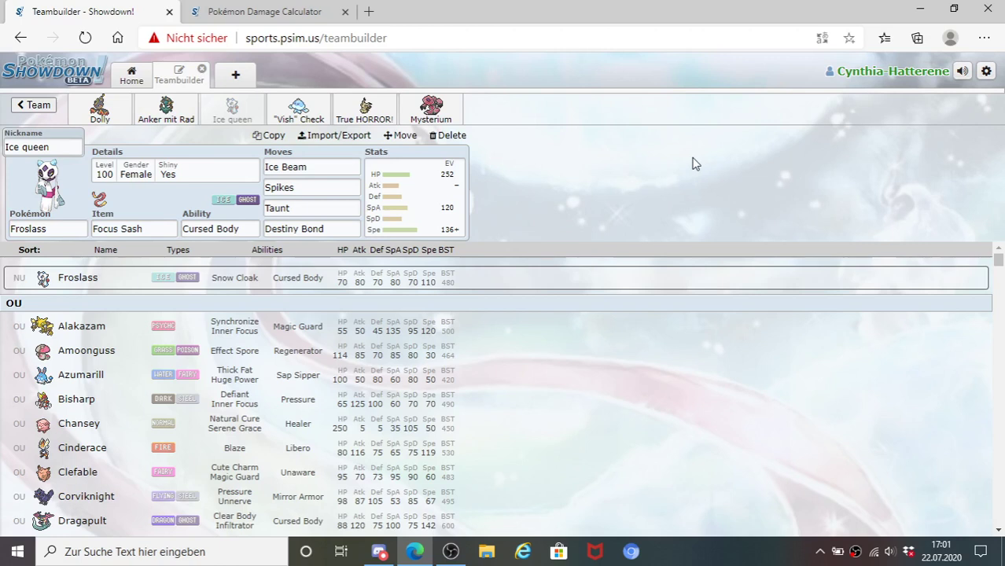
pyautogui.click(301, 118)
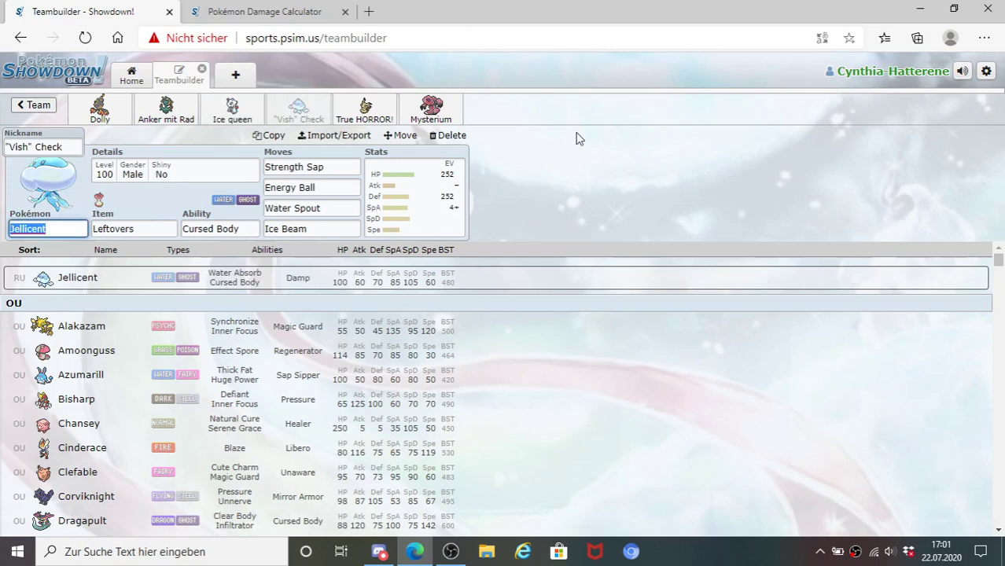
pyautogui.click(595, 180)
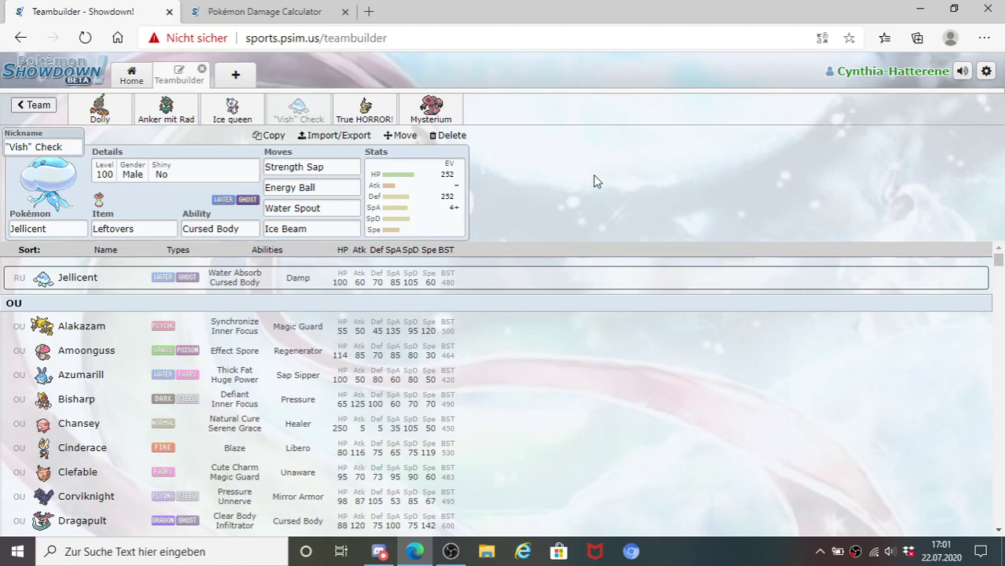
pyautogui.click(364, 111)
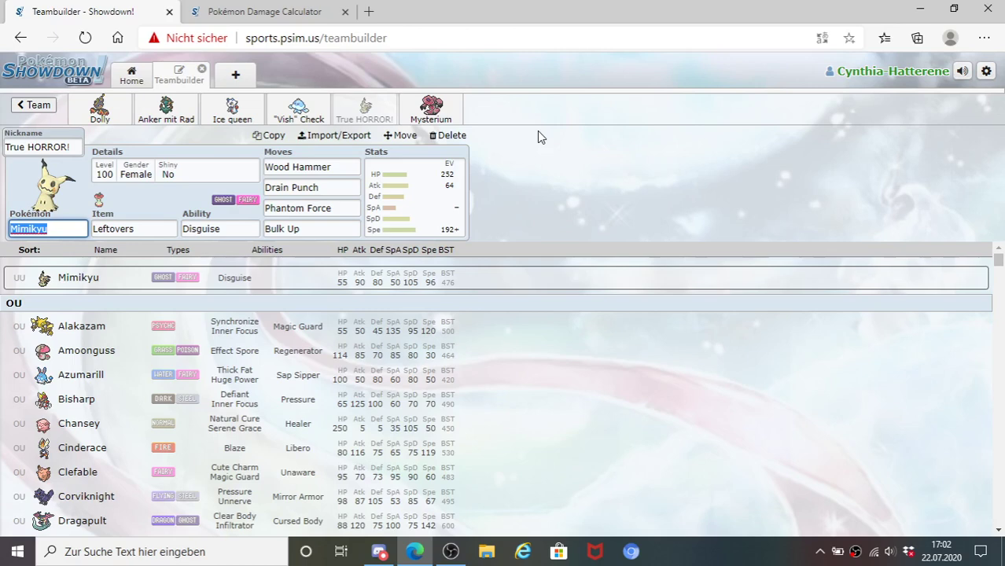
pyautogui.click(422, 198)
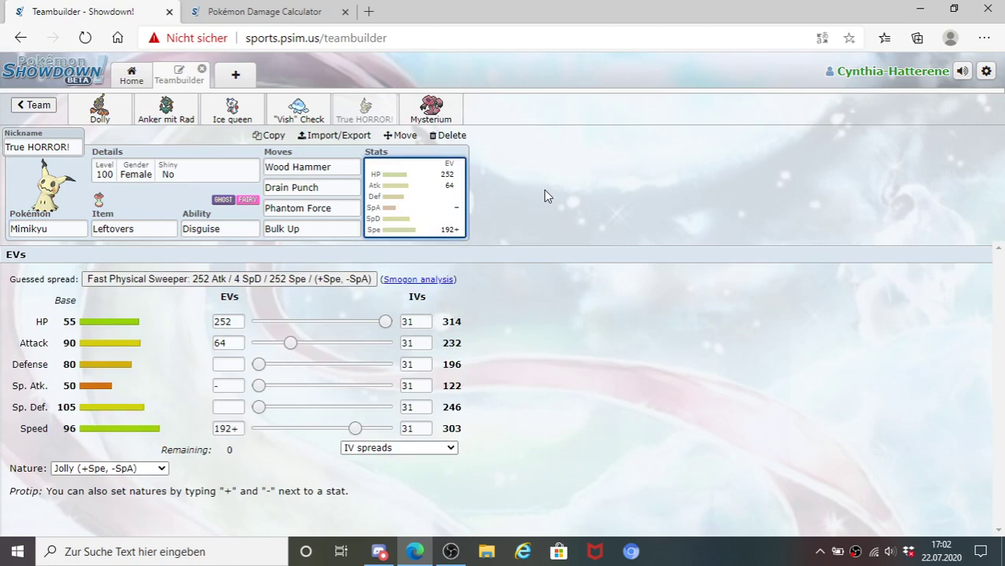
# - Replace Runerigus's move Curse with Iron Defense and view its EV spread
pyautogui.click(431, 105)
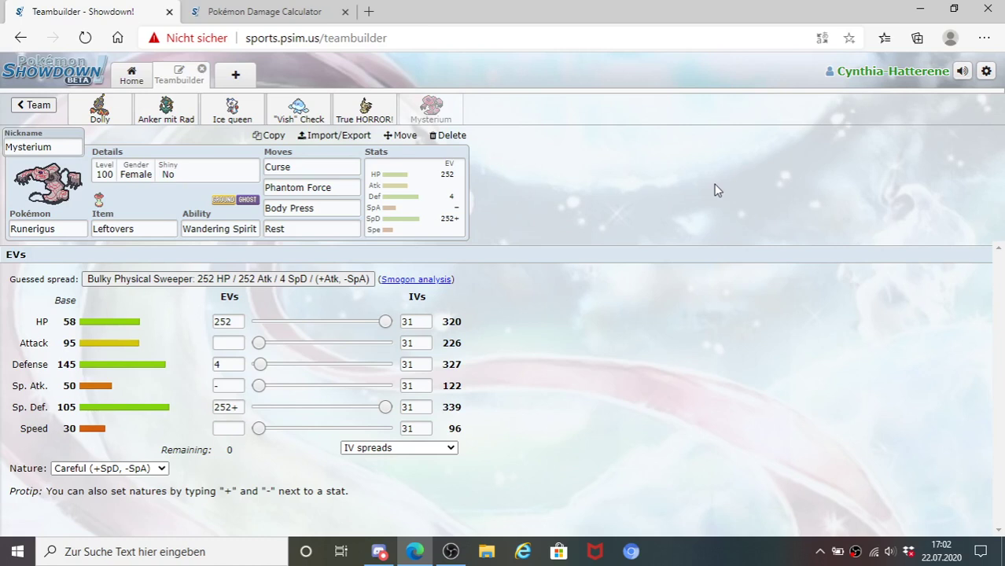
pyautogui.click(330, 167)
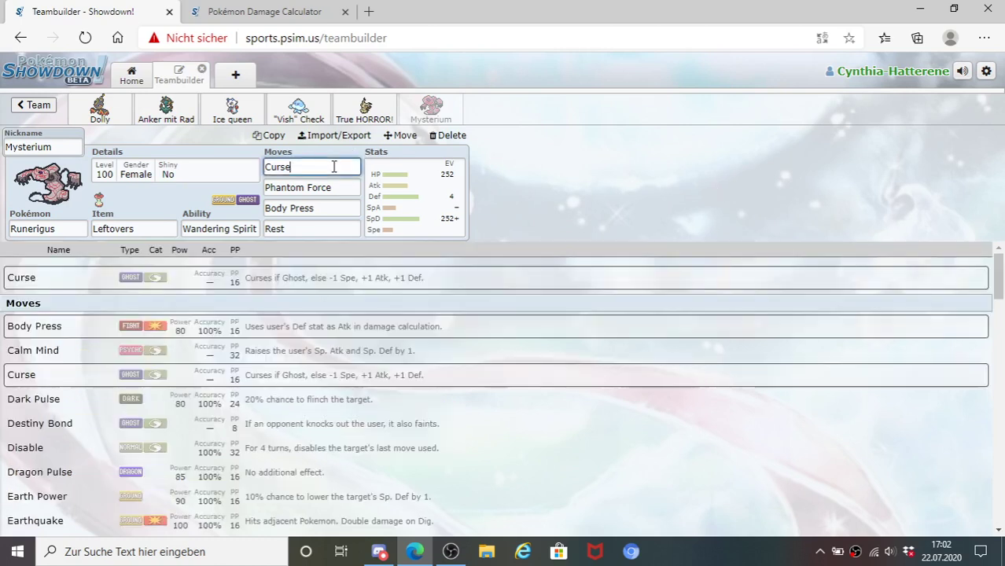
pyautogui.hotkey('ctrl', 'a')
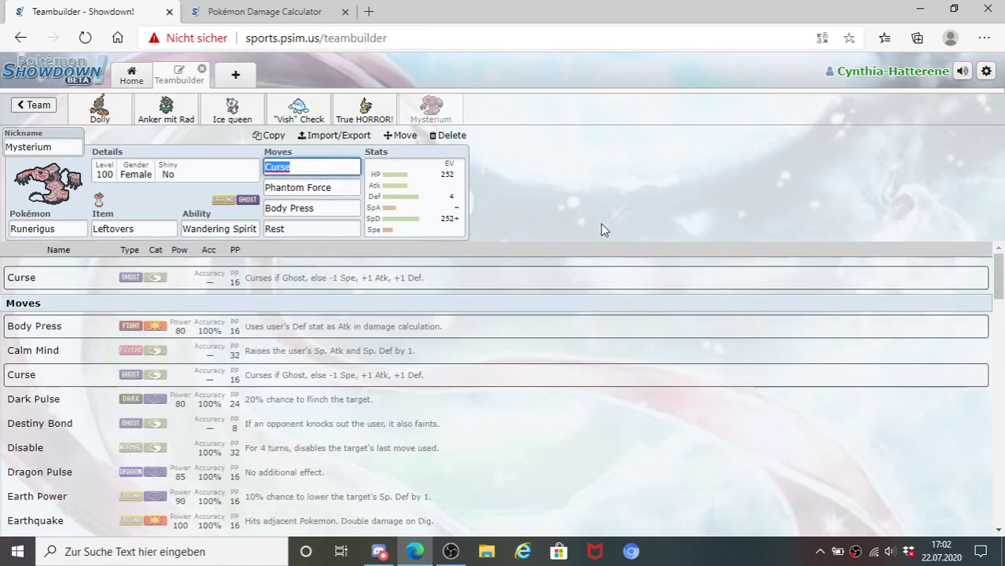
pyautogui.press('BackSpace')
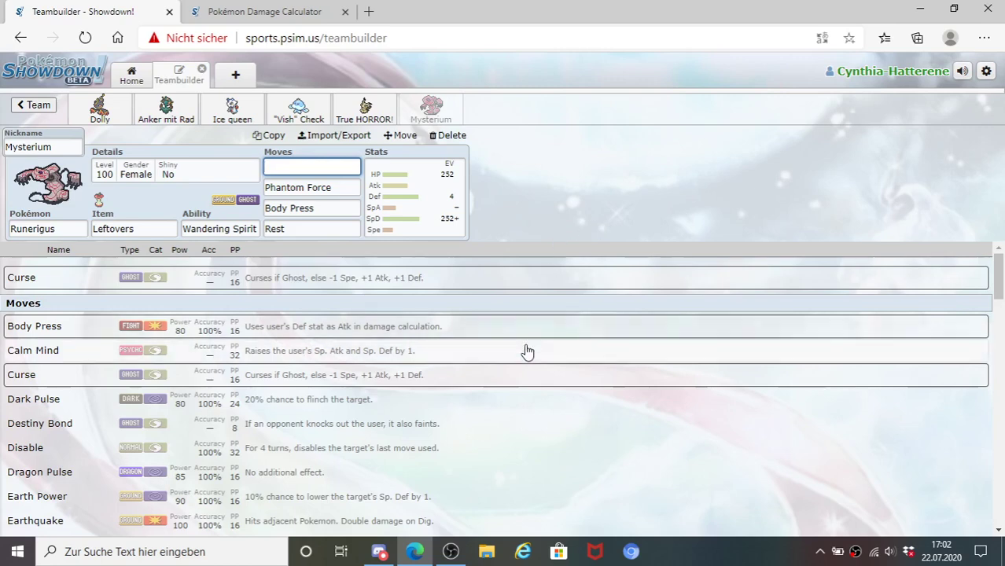
pyautogui.scroll(-3, 312, 375)
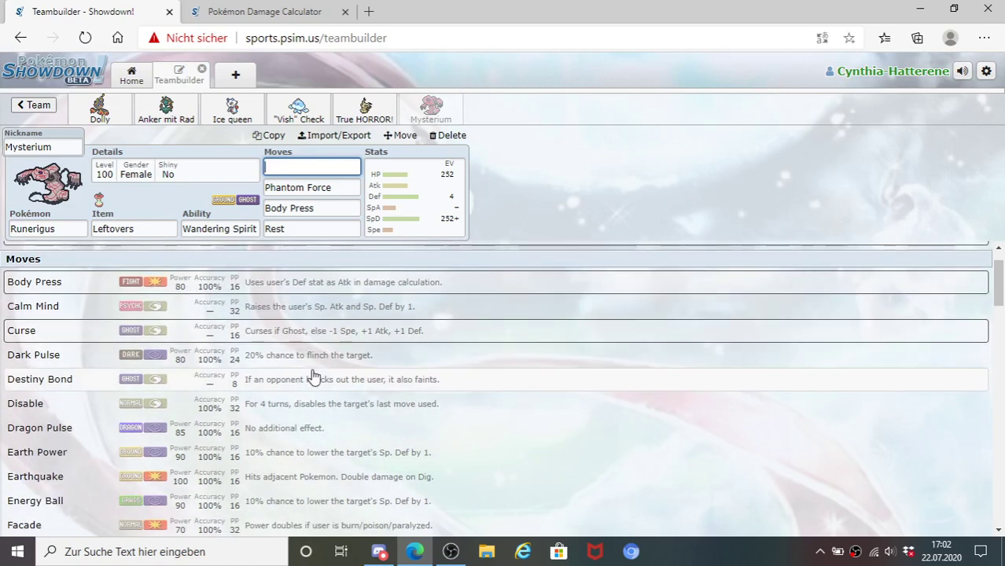
pyautogui.scroll(-4, 313, 371)
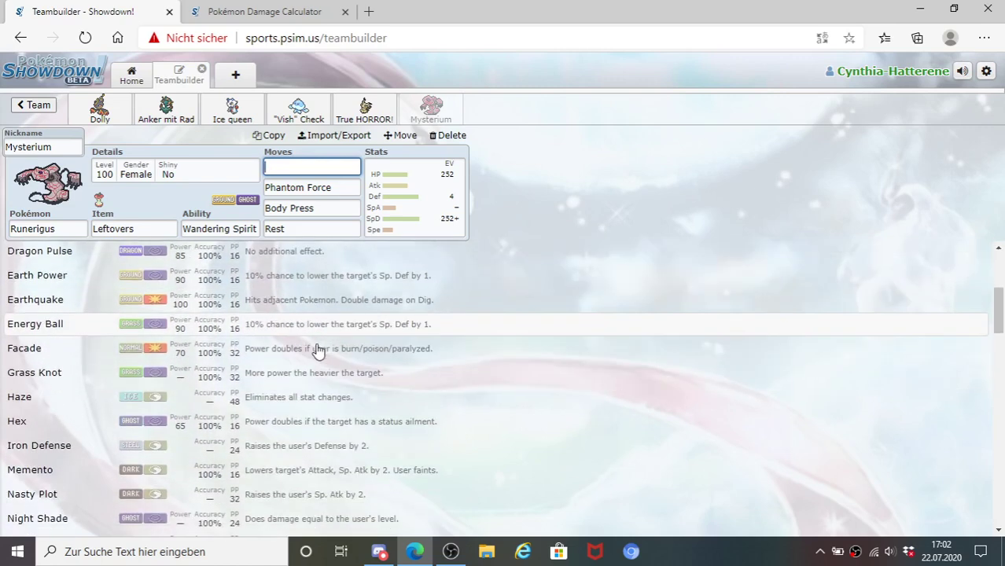
pyautogui.scroll(-2, 322, 355)
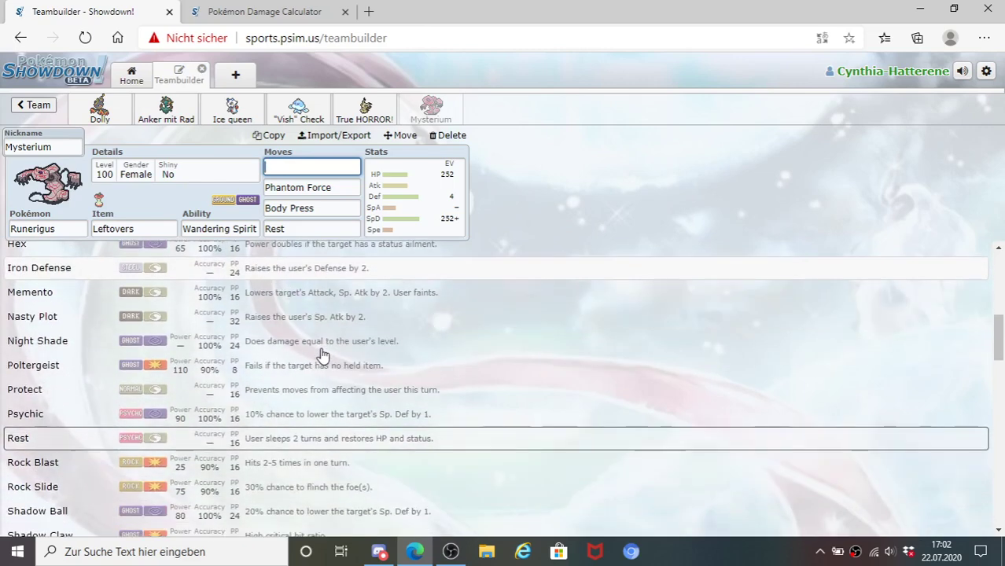
pyautogui.scroll(-3, 324, 358)
pyautogui.scroll(-6, 329, 362)
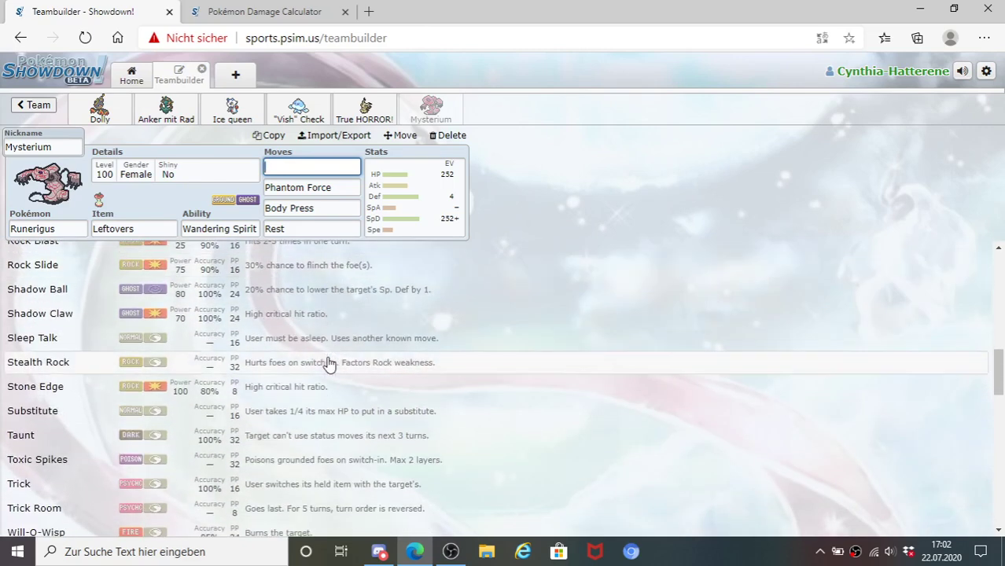
pyautogui.scroll(-2, 329, 364)
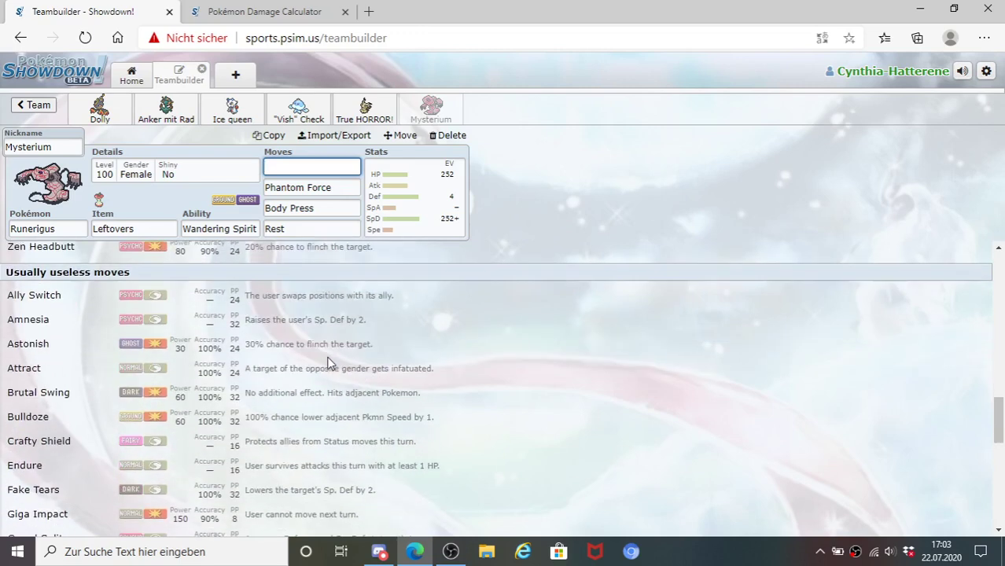
pyautogui.scroll(-1, 331, 377)
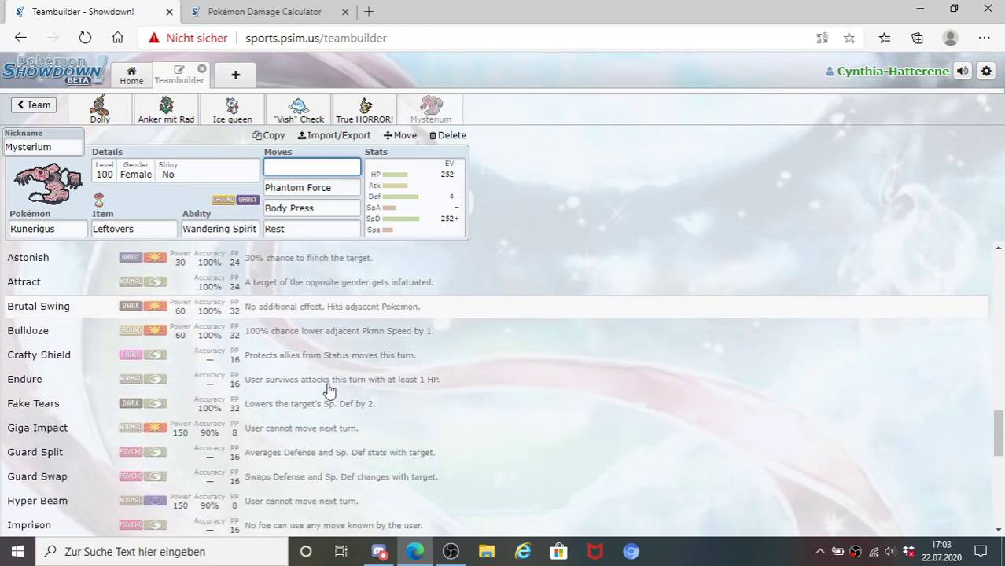
pyautogui.scroll(-2, 329, 390)
pyautogui.scroll(-6, 329, 391)
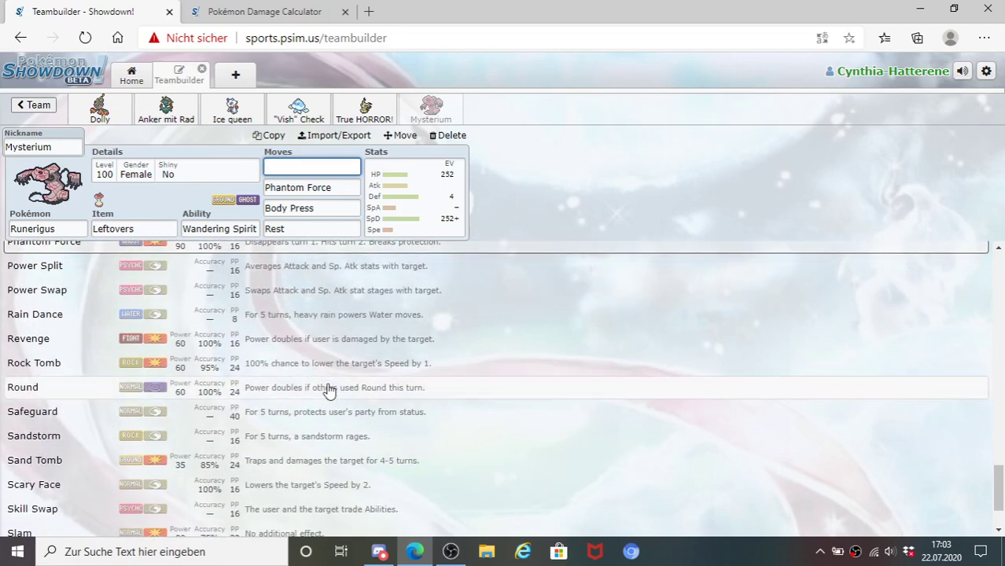
pyautogui.scroll(15, 330, 388)
pyautogui.scroll(5, 330, 385)
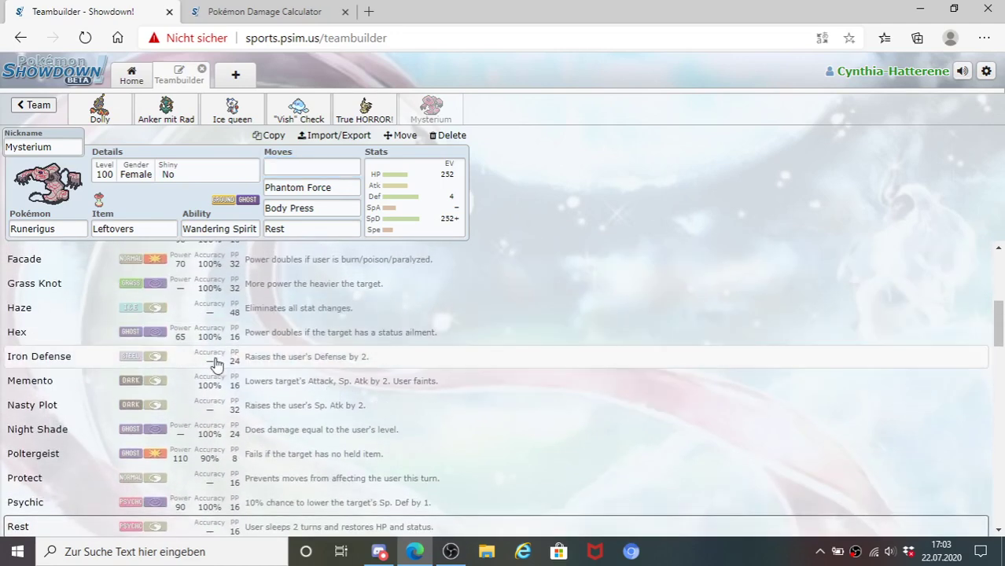
pyautogui.click(215, 359)
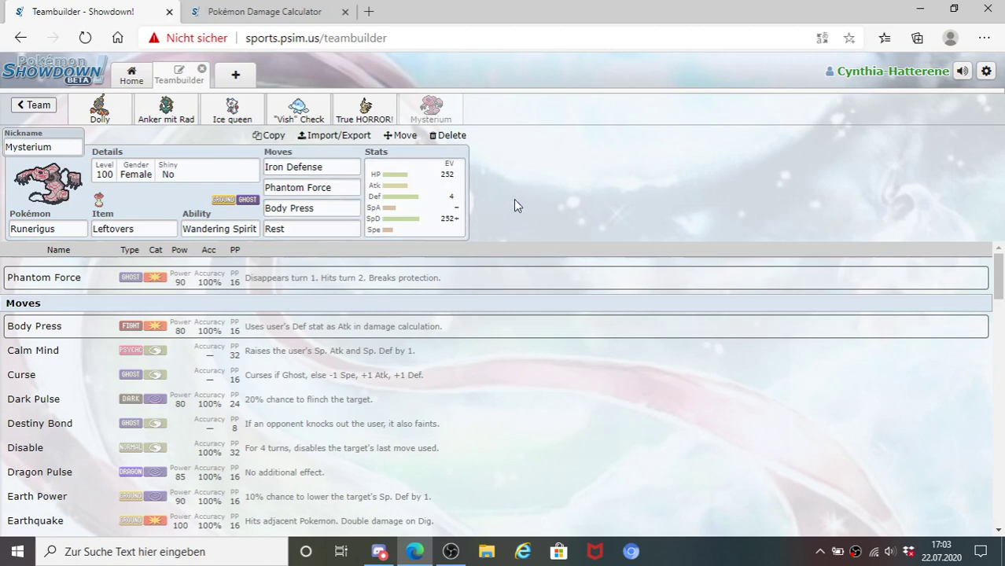
pyautogui.click(448, 218)
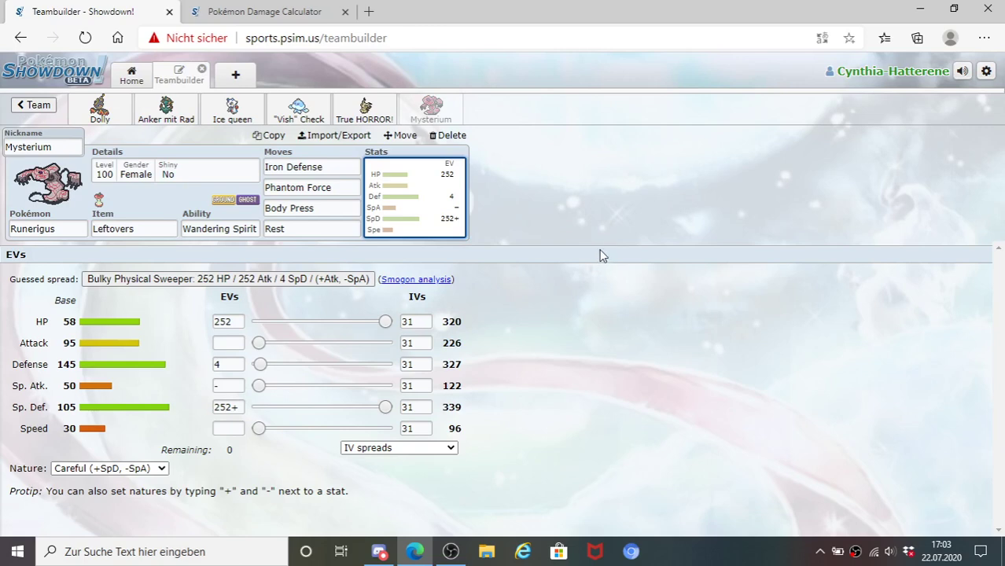
# - Export the whole MRL W8 team as text and copy it
pyautogui.click(35, 104)
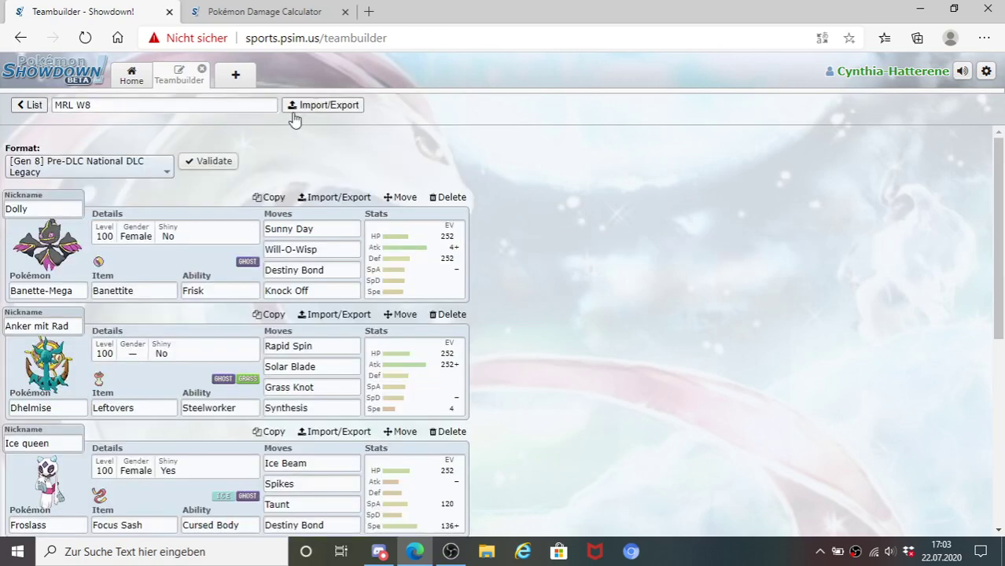
pyautogui.click(292, 110)
pyautogui.rightClick(300, 206)
pyautogui.click(370, 259)
# - Switch to the Pokémon Damage Calculator, replace the old import text with the copied team and import the sets
pyautogui.click(253, 10)
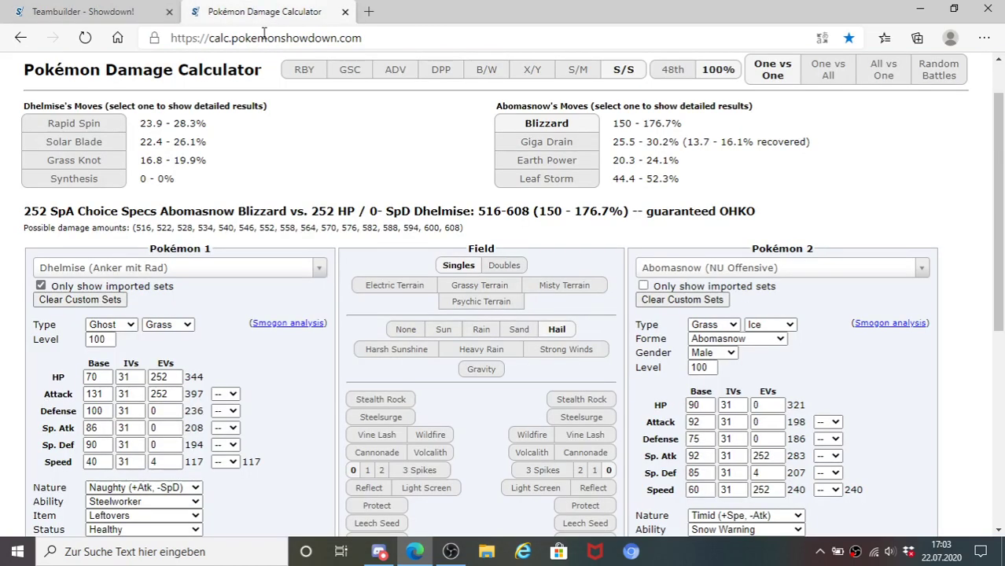
pyautogui.scroll(-5, 472, 354)
pyautogui.rightClick(471, 354)
pyautogui.press('Escape')
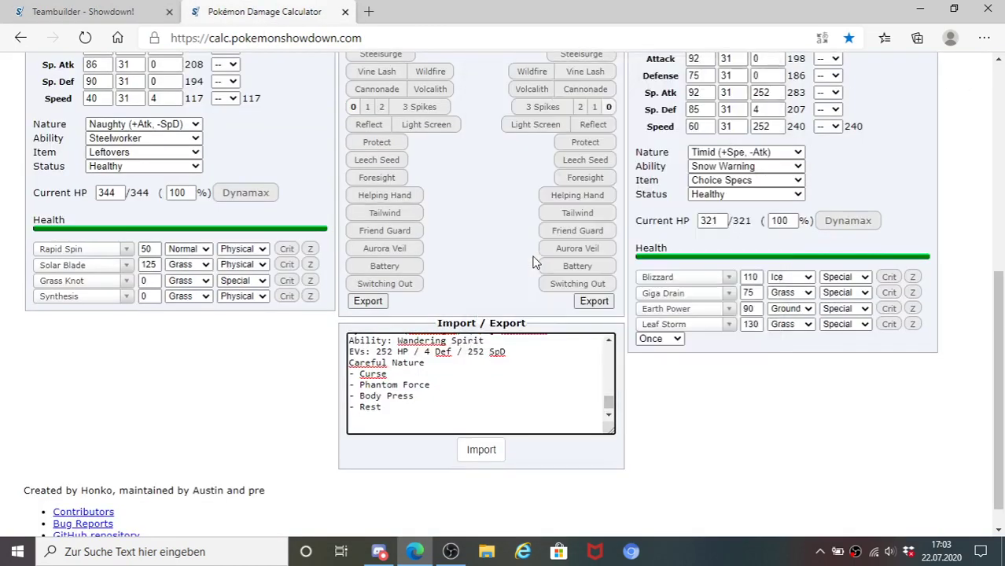
pyautogui.hotkey('ctrl', 'a')
pyautogui.press('Delete')
pyautogui.rightClick(512, 350)
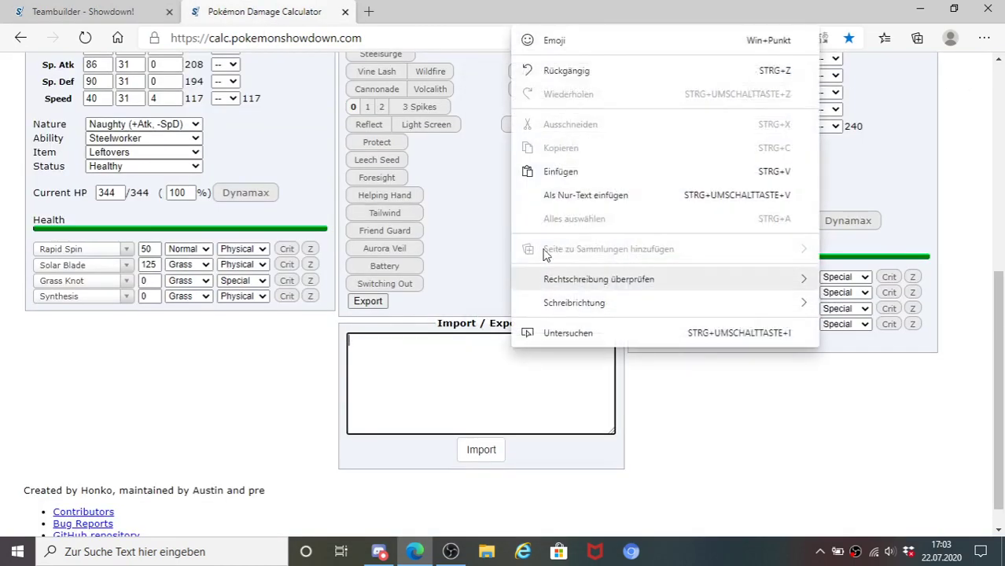
pyautogui.click(561, 178)
pyautogui.click(469, 454)
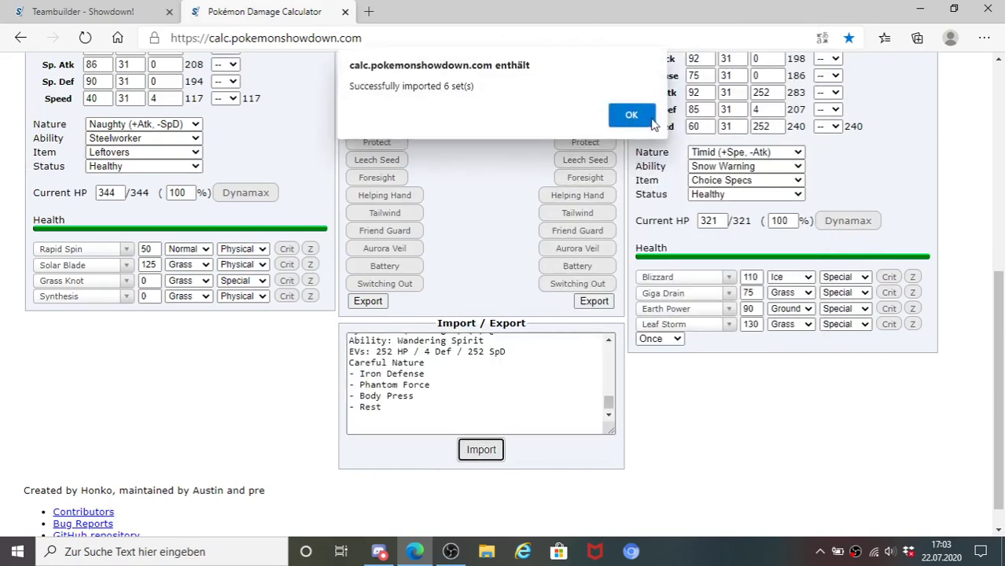
pyautogui.press('Return')
pyautogui.scroll(3, 519, 203)
# - Switch back to Pokémon Showdown, return from the export text to the MRL W8 team and validate it for its format
pyautogui.click(87, 11)
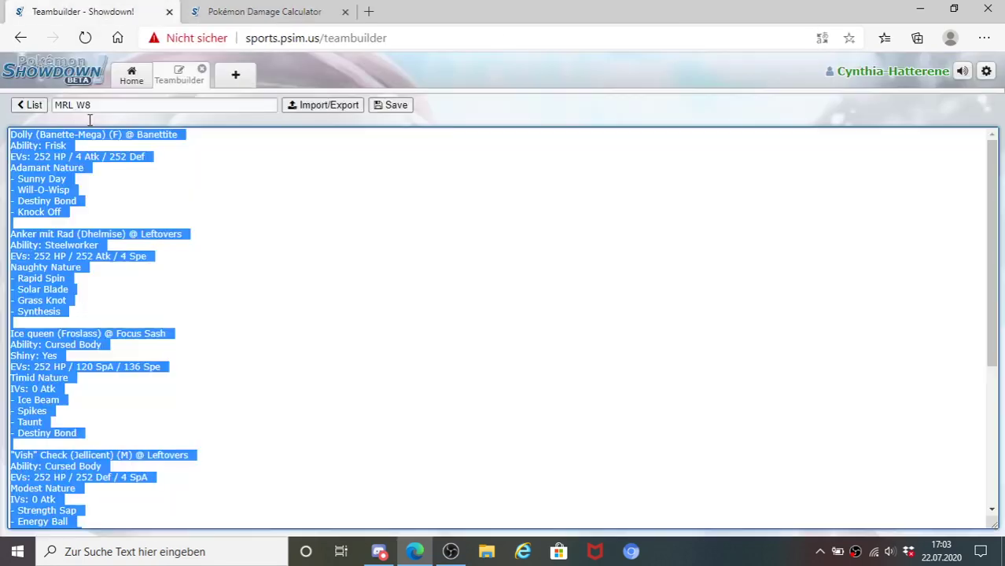
pyautogui.click(30, 104)
pyautogui.scroll(-5, 366, 411)
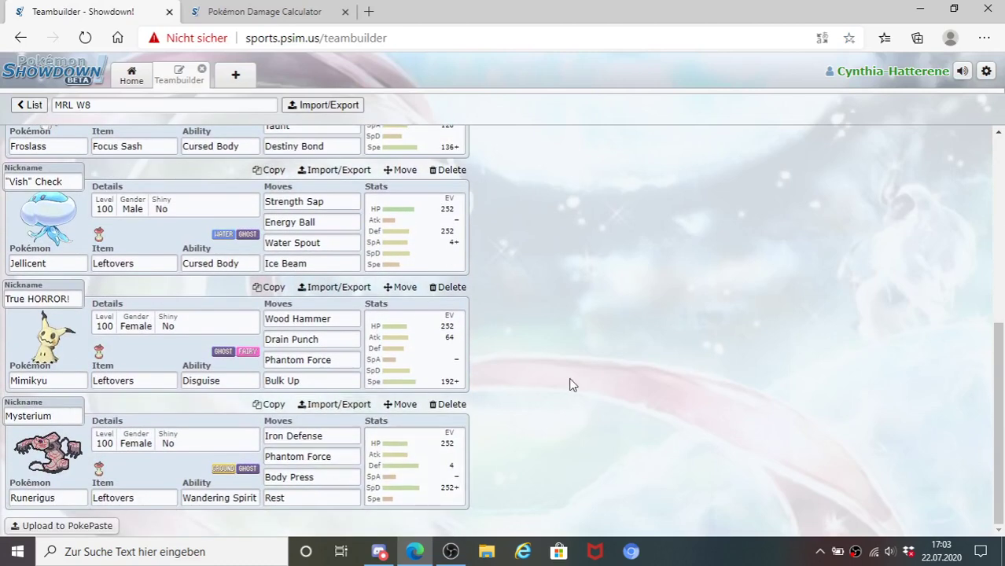
pyautogui.scroll(5, 425, 417)
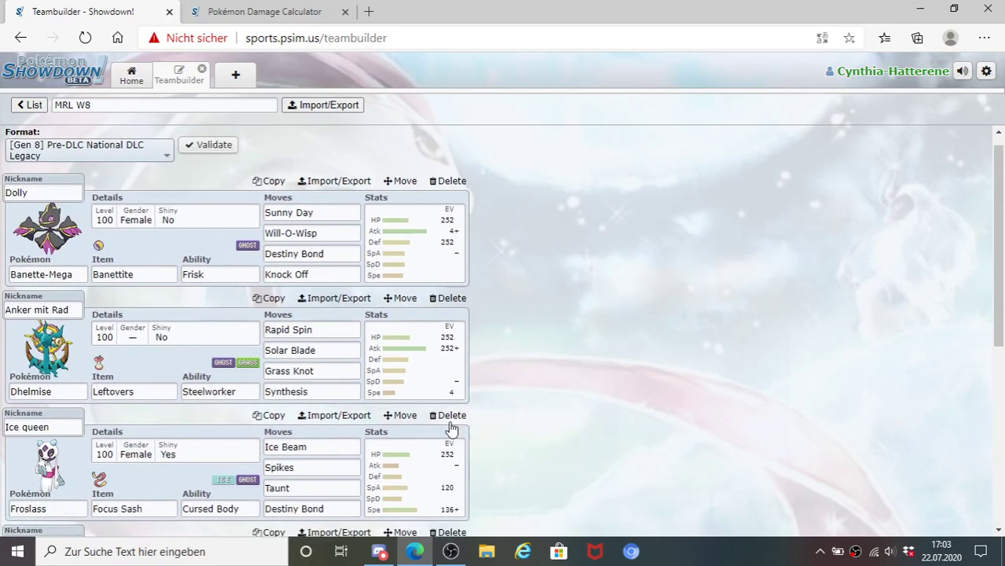
pyautogui.scroll(1, 452, 428)
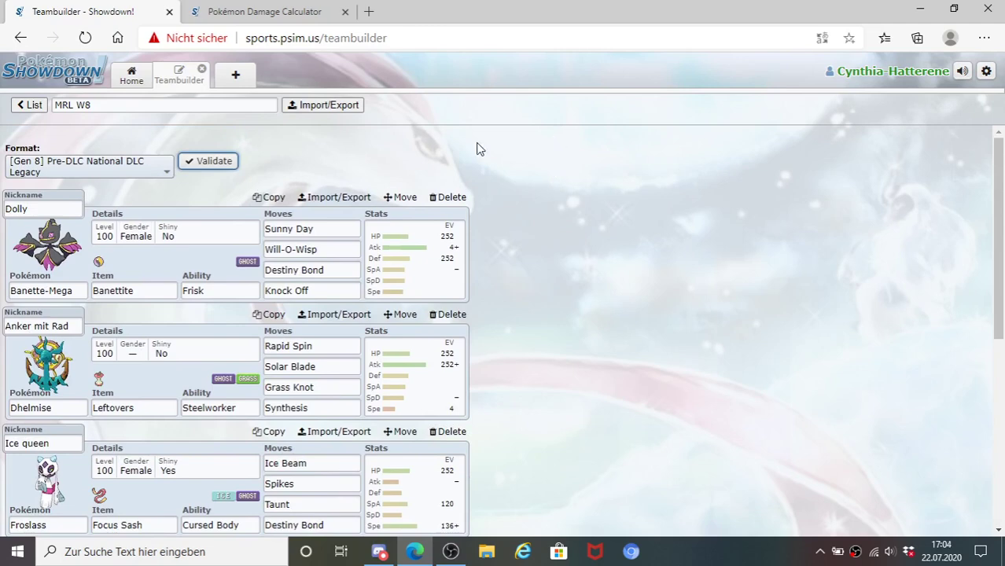
pyautogui.click(134, 74)
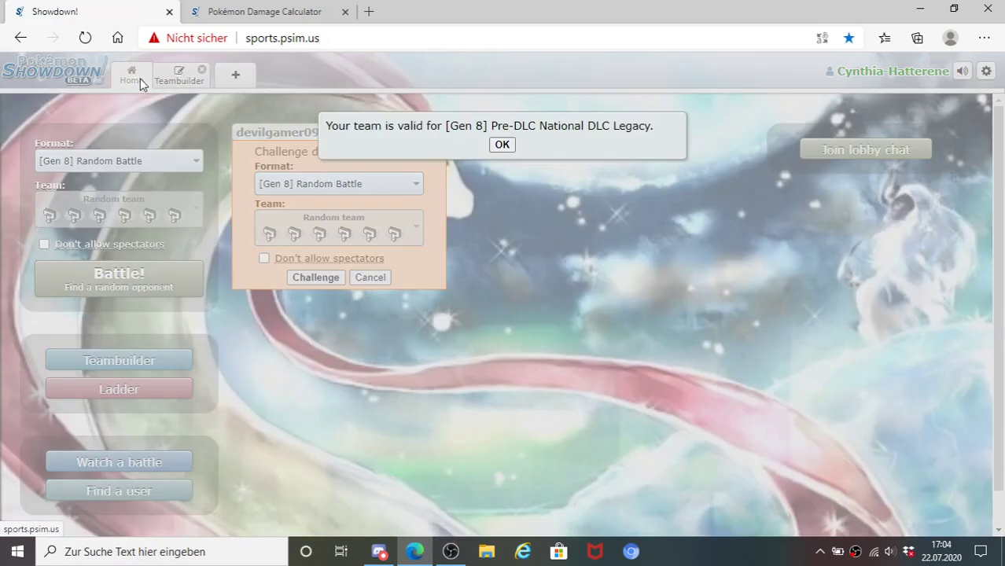
pyautogui.click(507, 146)
# - Challenge the opponent in [Gen 8] Pre-DLC National DLC Legacy with the MRL W8 team
pyautogui.click(372, 187)
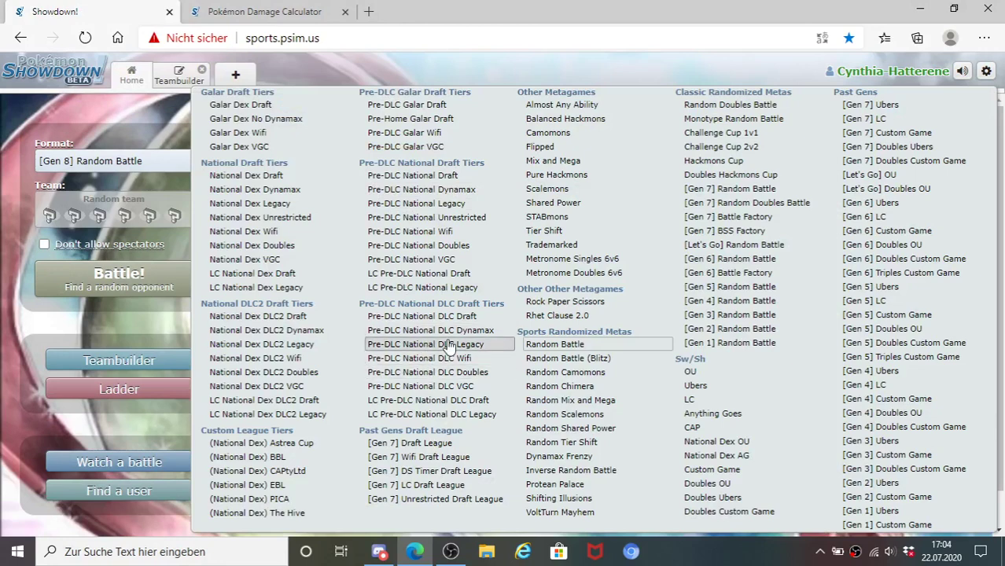
pyautogui.click(425, 344)
pyautogui.click(376, 240)
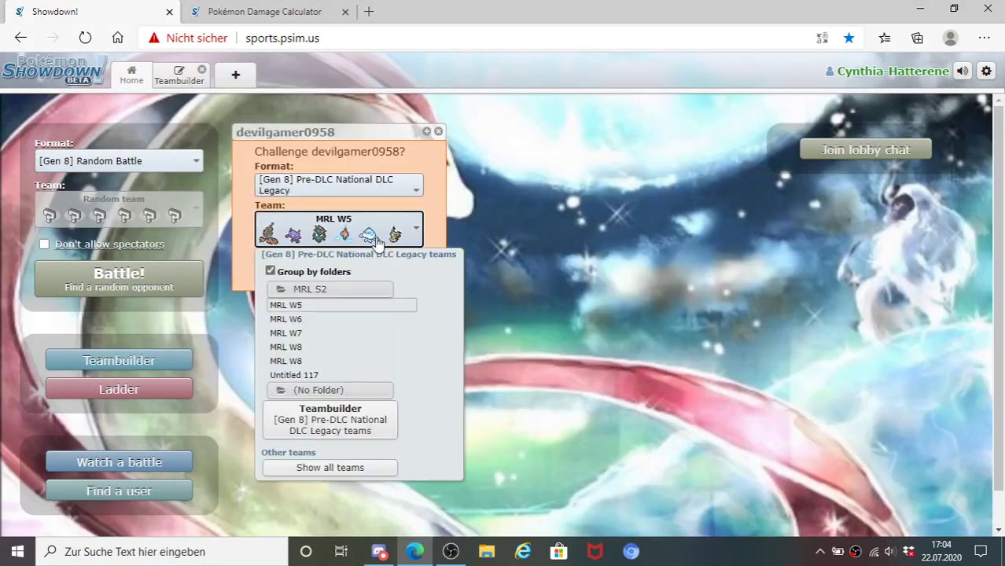
pyautogui.click(318, 346)
pyautogui.click(316, 280)
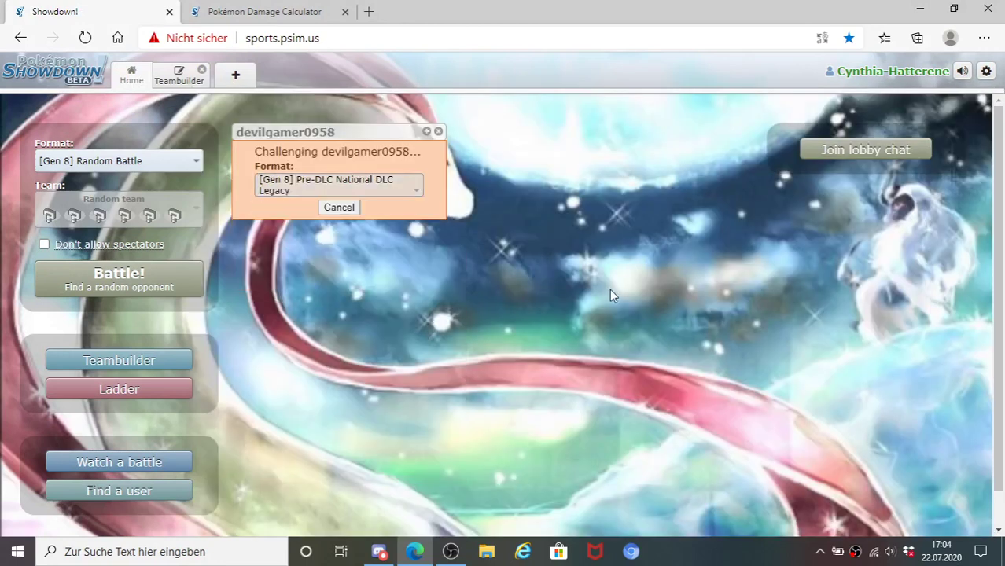
pyautogui.press('XF86AudioRaiseVolume')
pyautogui.press('XF86AudioRaiseVolume')
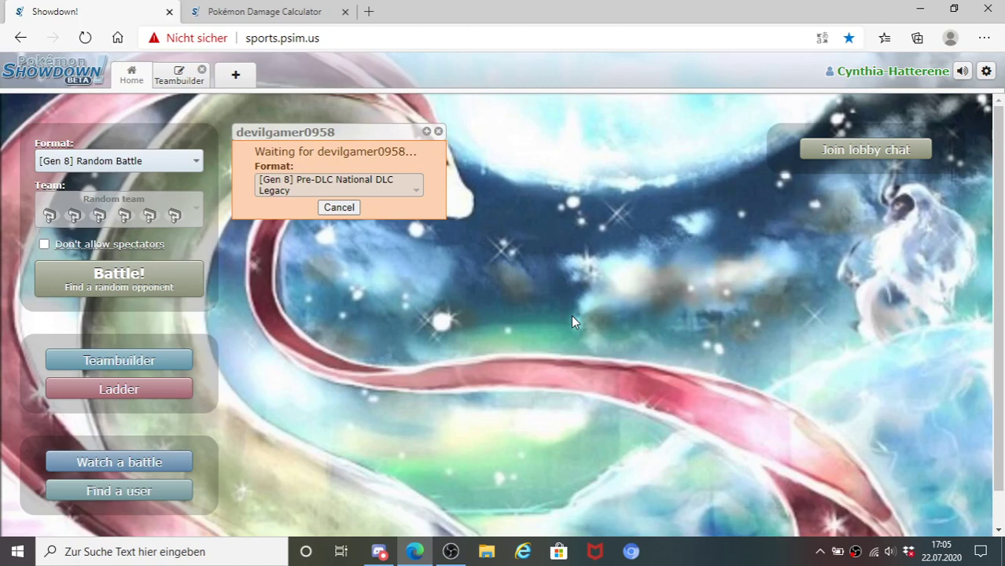
# - Switch to the Pokémon Damage Calculator and load the imported Froslass (Ice queen) set as Pokémon 1
pyautogui.click(259, 11)
pyautogui.scroll(1, 223, 196)
pyautogui.click(223, 197)
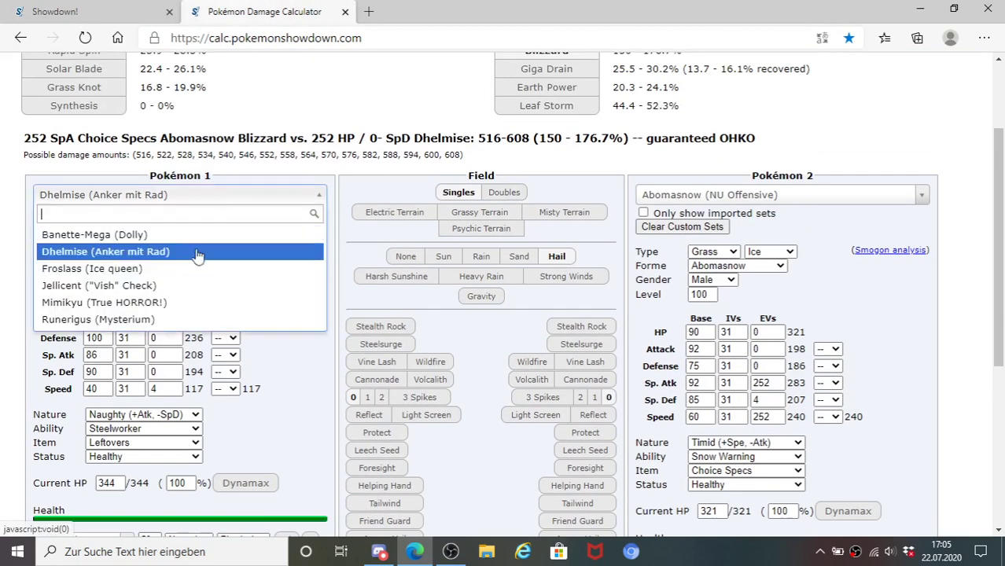
pyautogui.click(188, 269)
pyautogui.scroll(1, 596, 198)
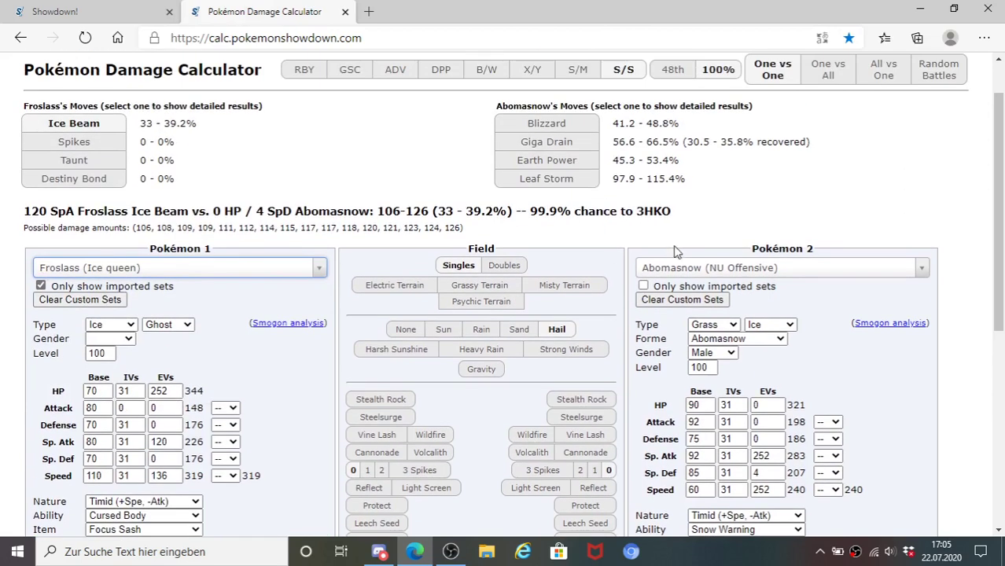
pyautogui.click(681, 272)
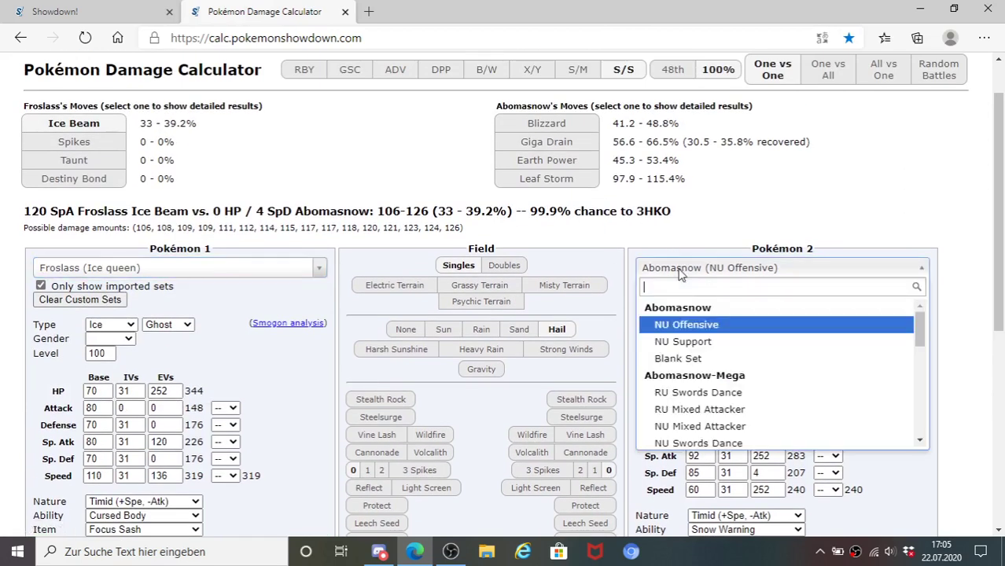
pyautogui.click(680, 271)
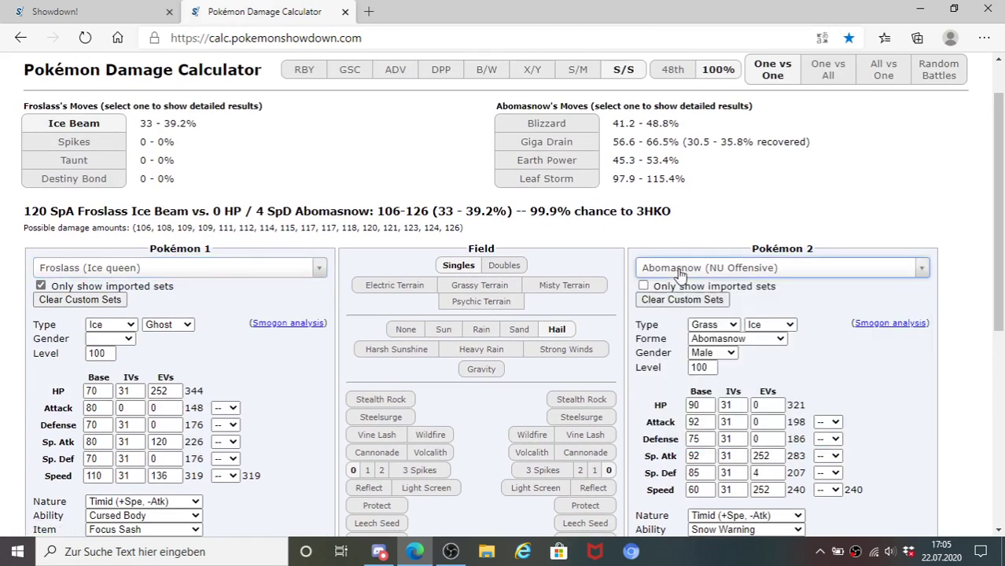
# - Switch back to the Pokémon Showdown battle and send "glhf" in the battle chat
pyautogui.click(86, 11)
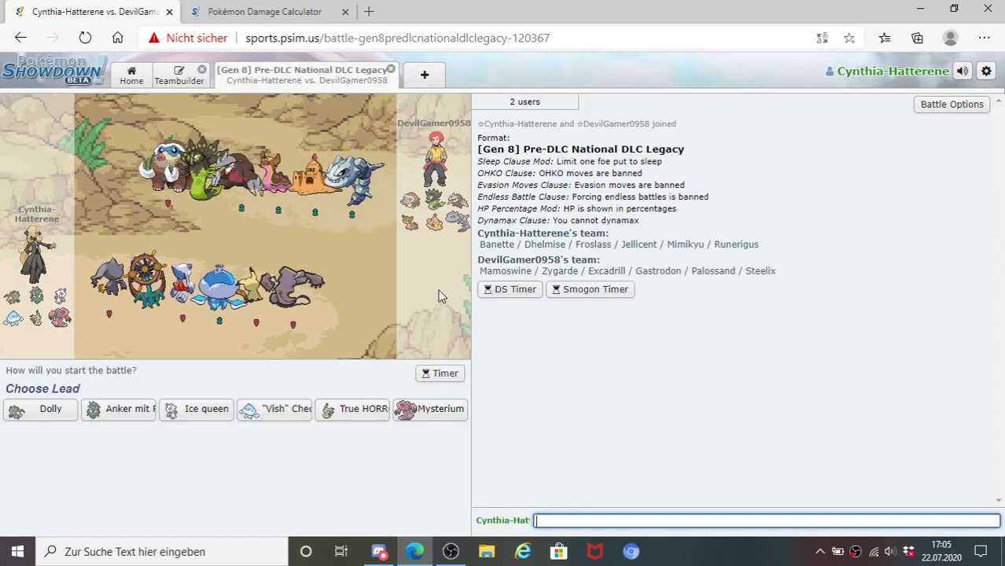
pyautogui.write('göl')
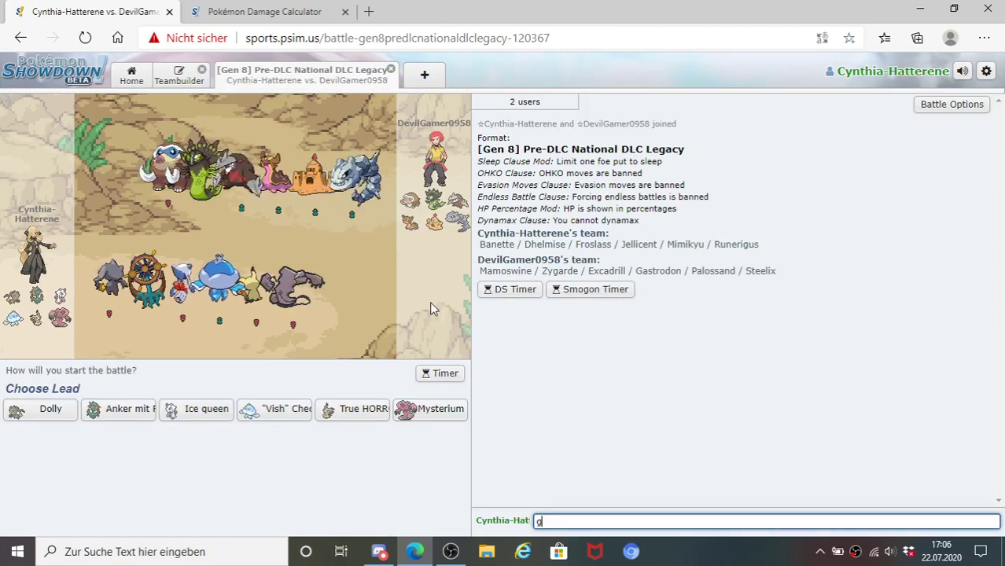
pyautogui.press('BackSpace')
pyautogui.press('BackSpace')
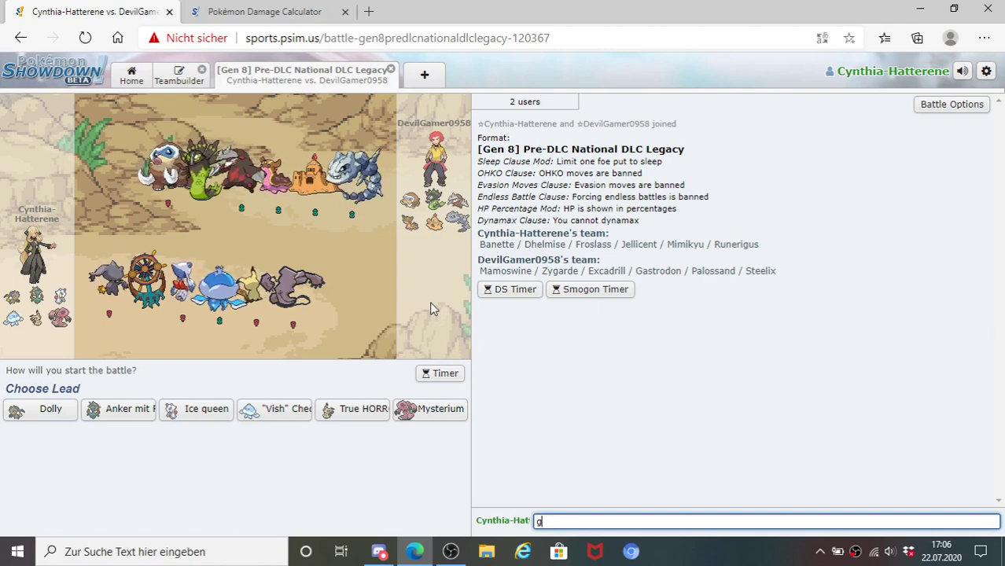
pyautogui.write('lhf')
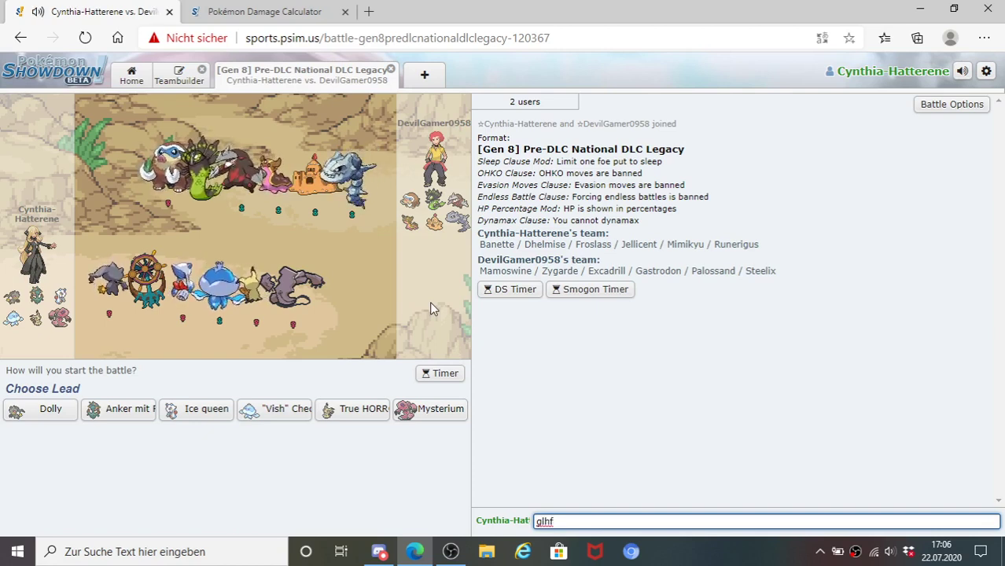
pyautogui.press('Return')
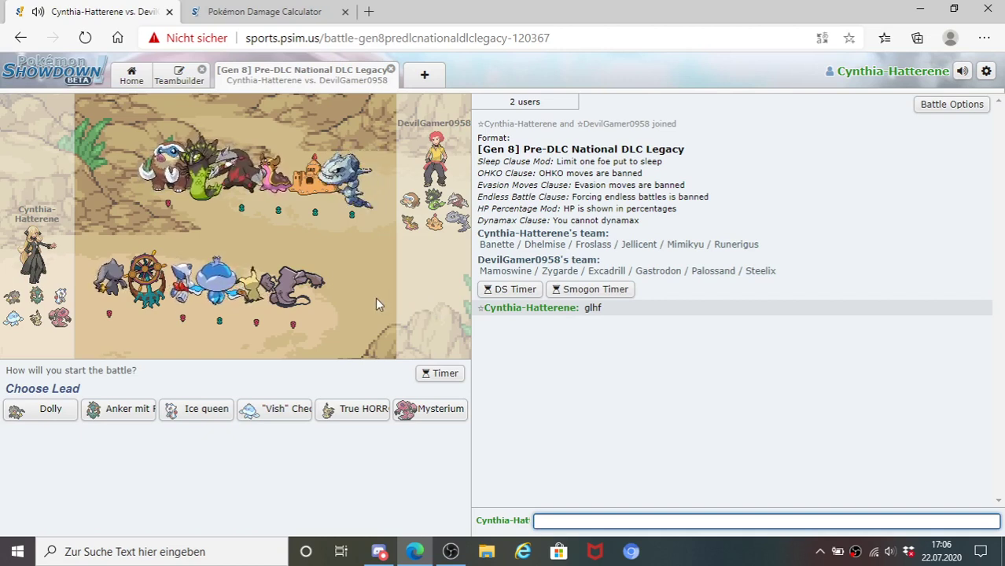
# - In the damage calculator, load Mamoswine's Monotype Wallbreaker (Ground) set as Pokémon 2 and show the detailed result for its Earthquake
pyautogui.click(236, 11)
pyautogui.click(760, 271)
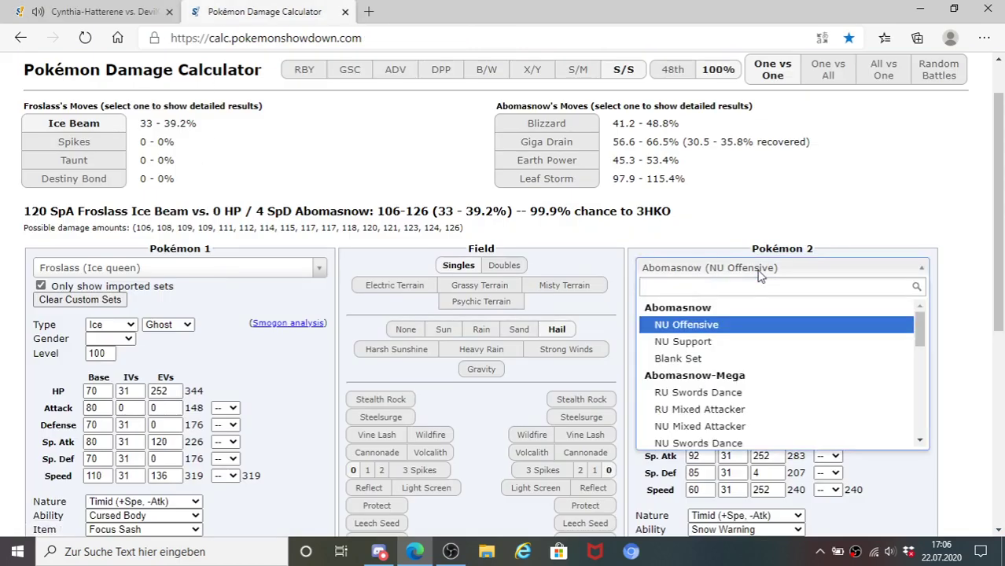
pyautogui.write('mamoswine')
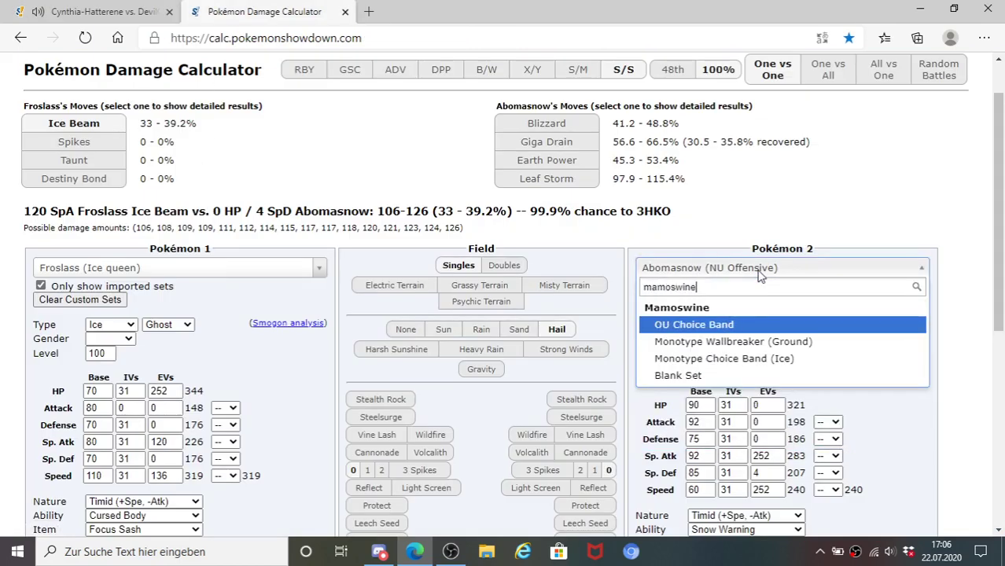
pyautogui.click(767, 343)
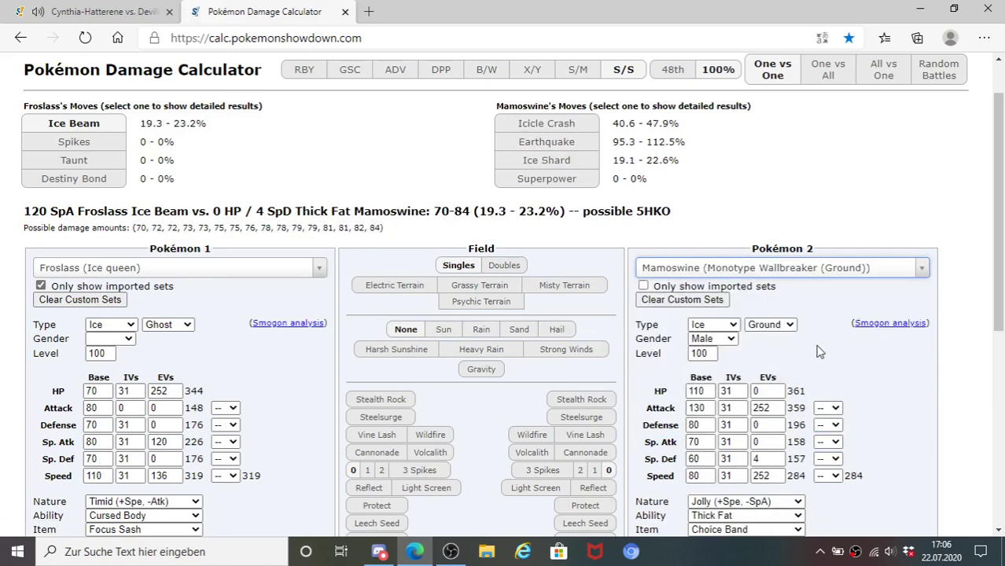
pyautogui.click(557, 142)
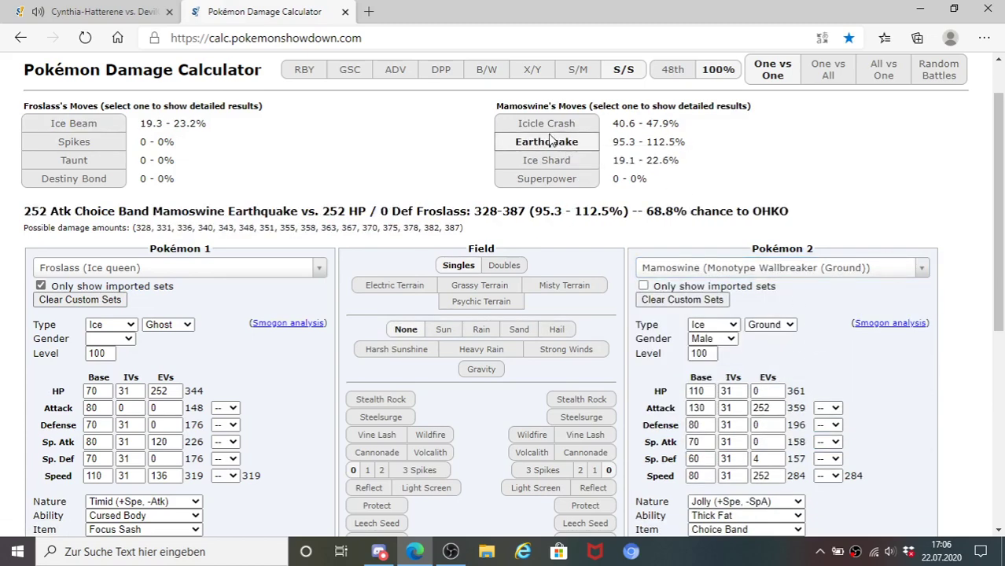
# - Go back to the battle's team preview and examine the opposing Mamoswine's possible abilities and Speed range
pyautogui.click(114, 14)
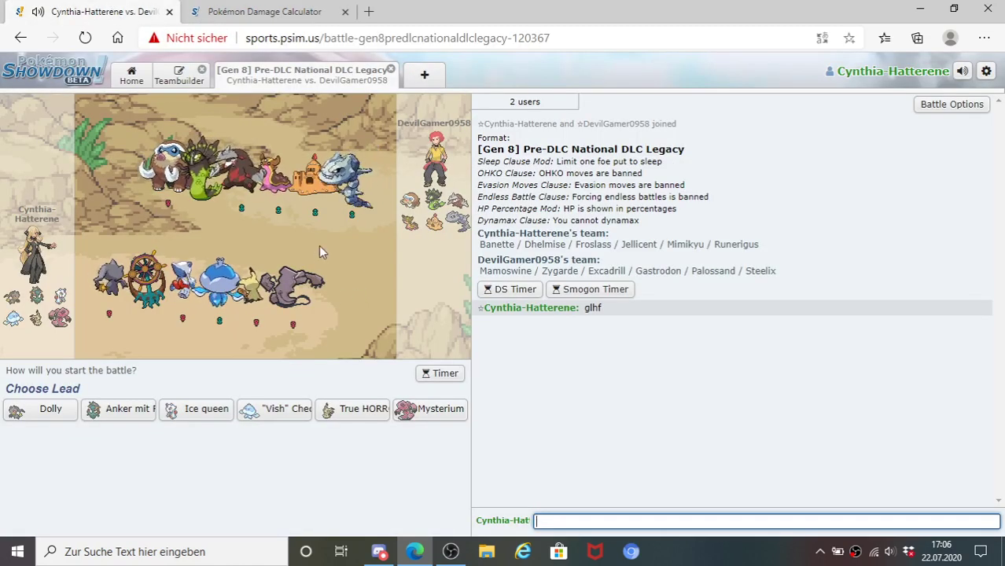
pyautogui.click(221, 10)
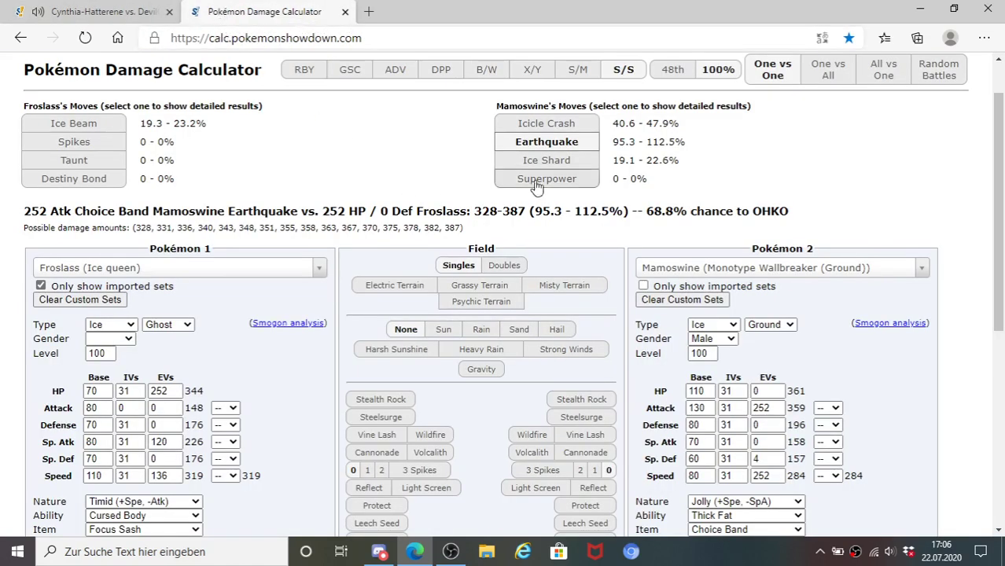
pyautogui.click(110, 12)
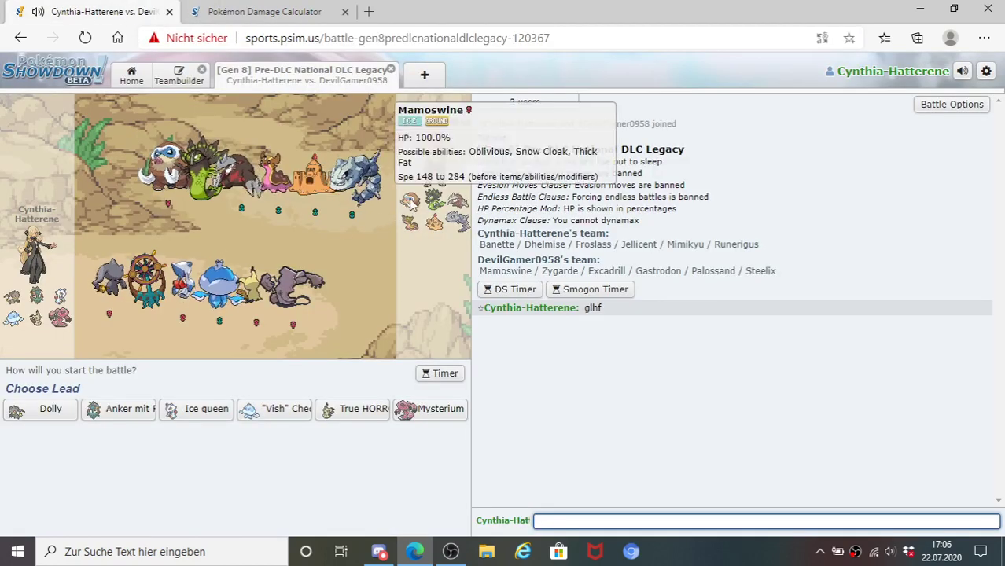
pyautogui.moveTo(443, 203)
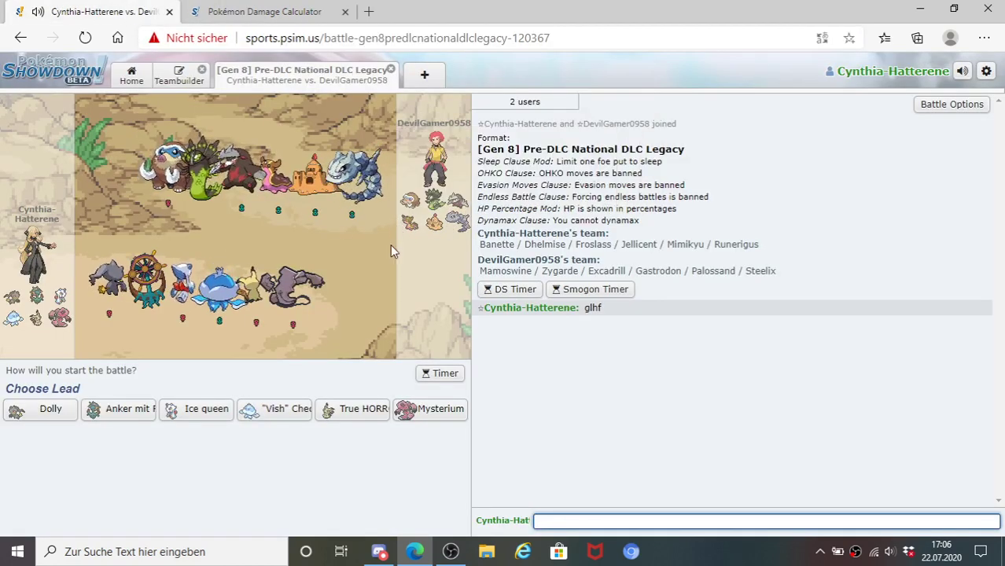
# - In the damage calculator, load the imported Jellicent ("Vish" Check) set as Pokémon 1 against Mamoswine
pyautogui.hotkey('ctrl', 'Tab')
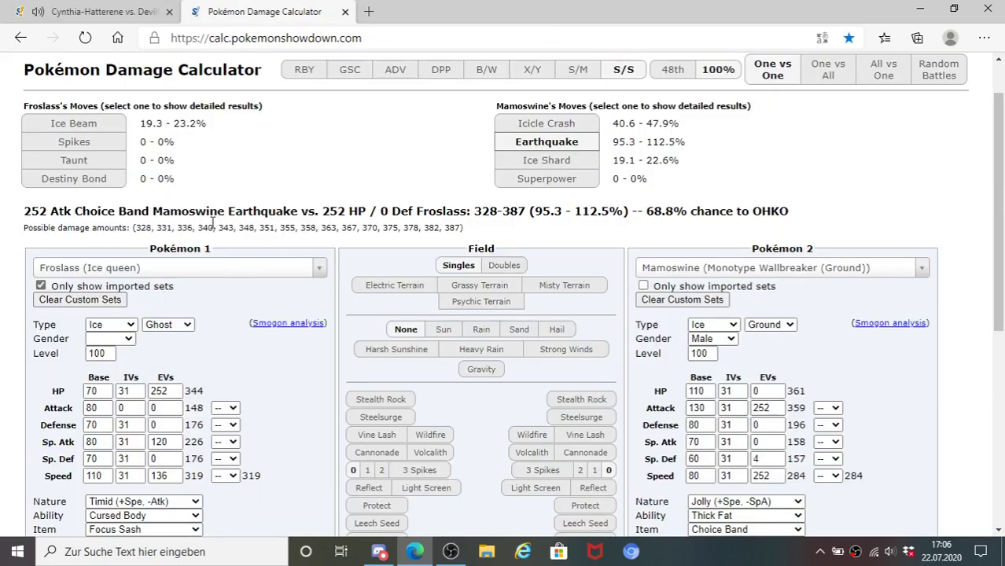
pyautogui.click(212, 268)
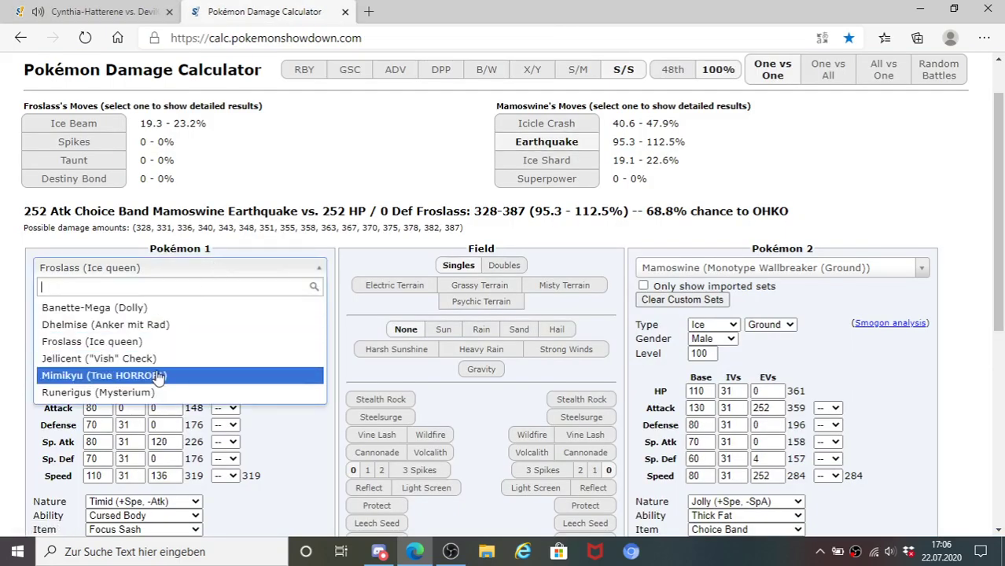
pyautogui.press('Return')
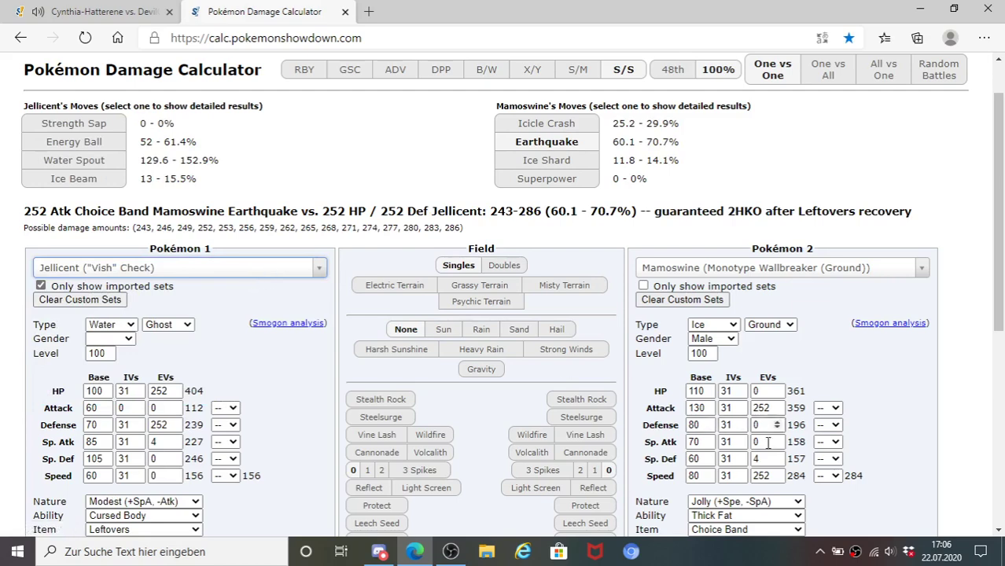
# - Set Mamoswine's item to (none) and load Froslass (Ice queen) as Pokémon 1
pyautogui.click(799, 531)
pyautogui.moveTo(801, 307); pyautogui.dragTo(799, 271)
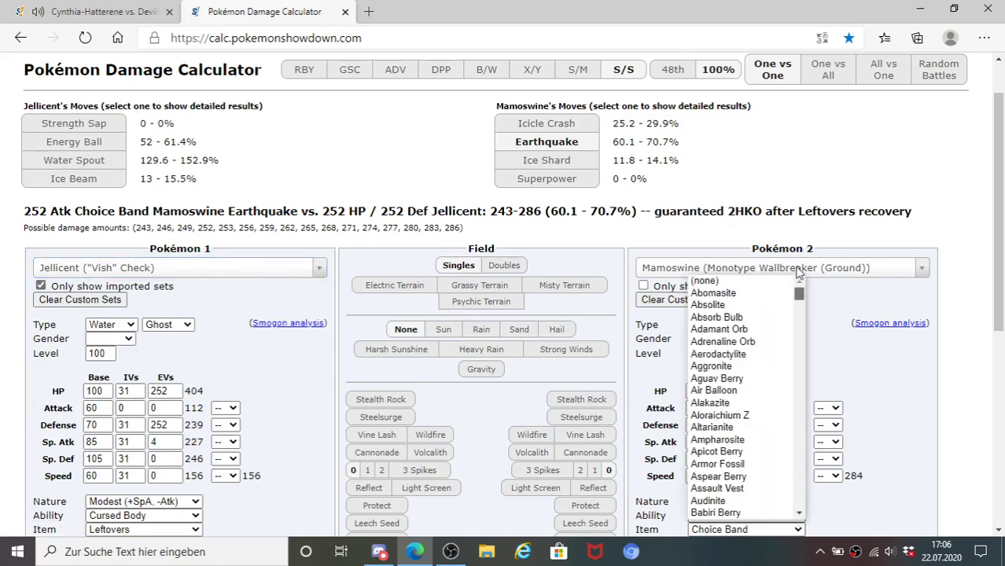
pyautogui.click(762, 282)
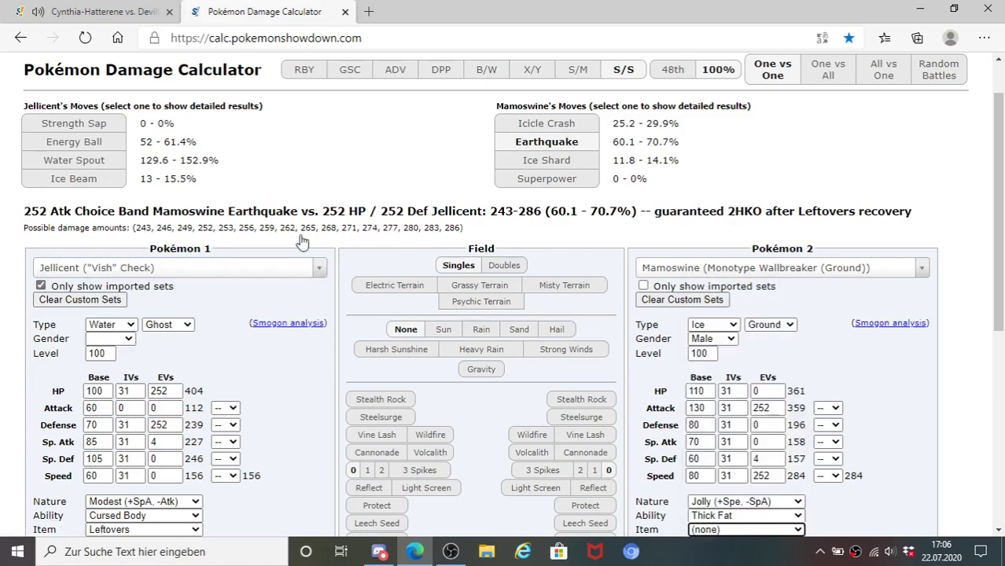
pyautogui.click(270, 269)
pyautogui.click(144, 342)
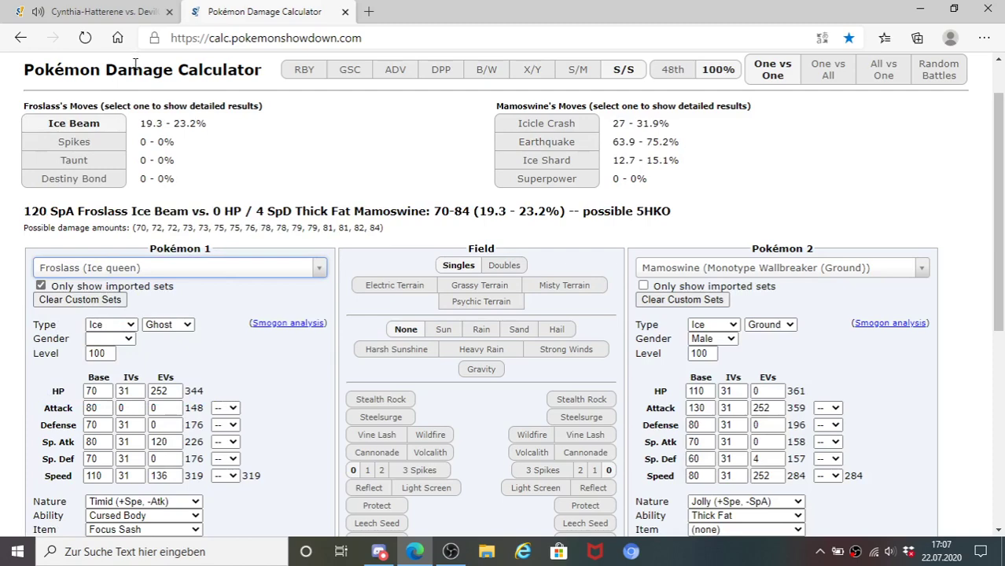
# - Return to the Pokémon Showdown battle, review the opposing team and choose Ice queen (Froslass) as the lead
pyautogui.click(118, 11)
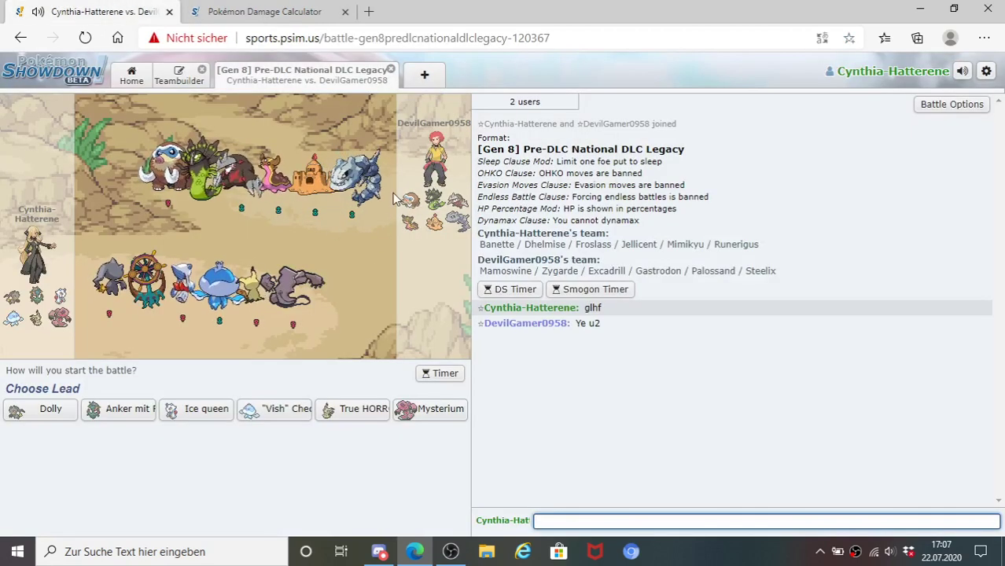
pyautogui.moveTo(437, 202)
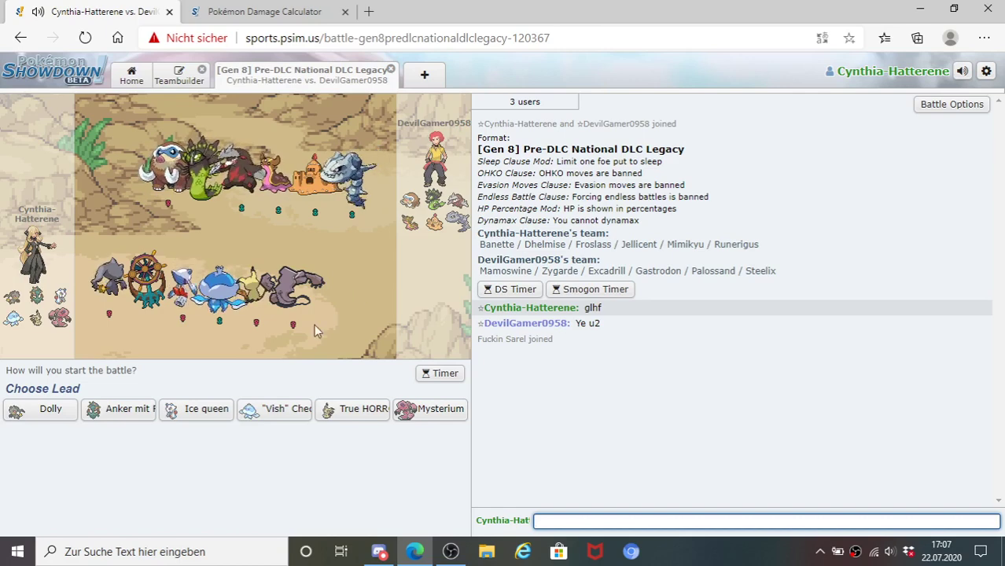
pyautogui.click(209, 409)
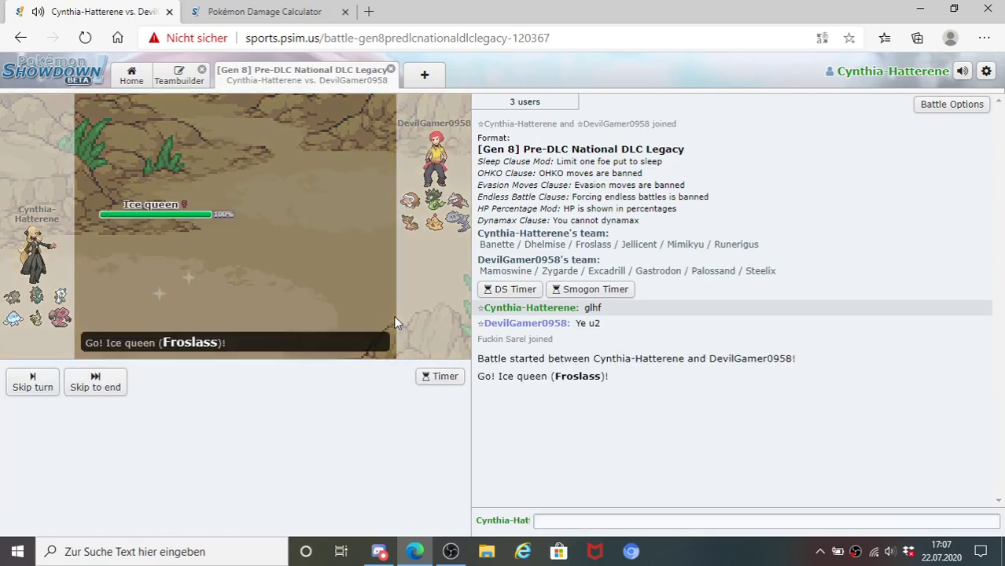
# - Inspect the opposing active Pokémon and use Spikes with Froslass on both turn 1 and turn 2
pyautogui.moveTo(340, 213)
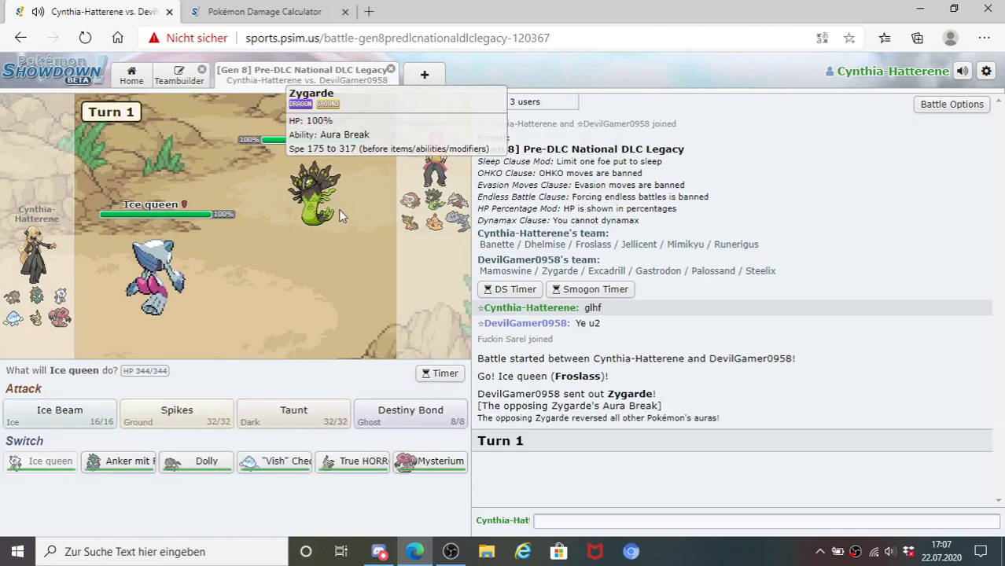
pyautogui.click(200, 418)
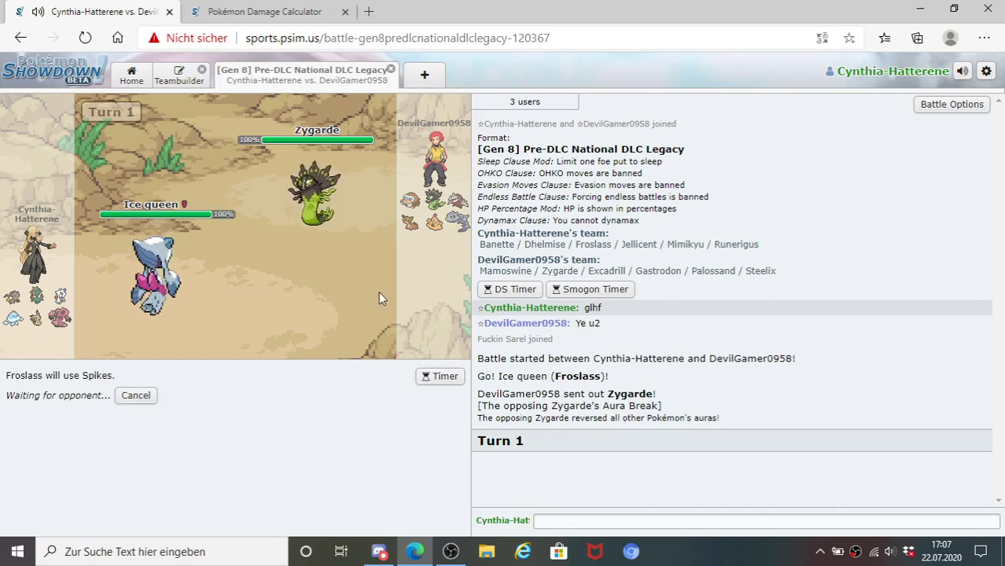
pyautogui.moveTo(465, 233)
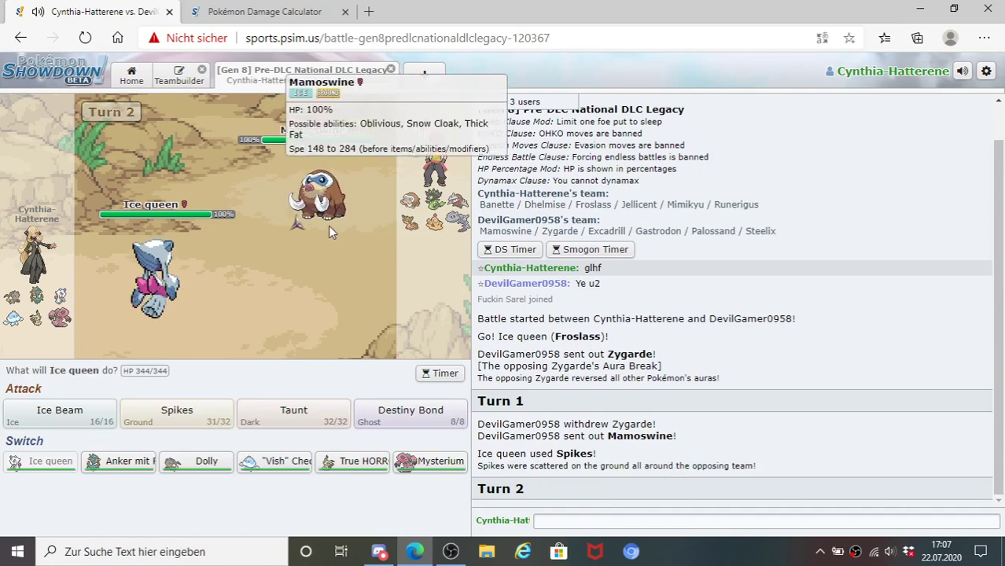
pyautogui.click(221, 421)
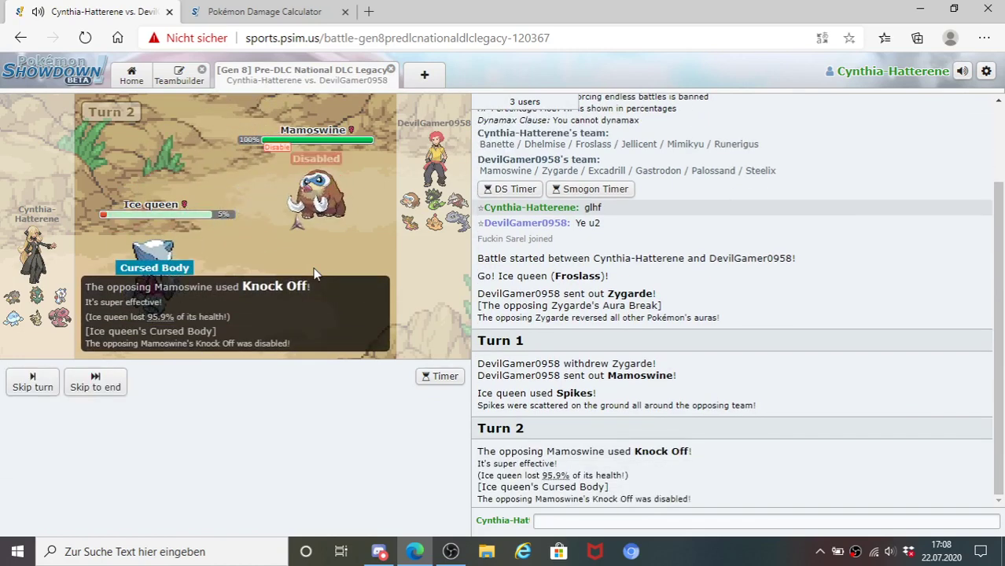
pyautogui.moveTo(319, 201)
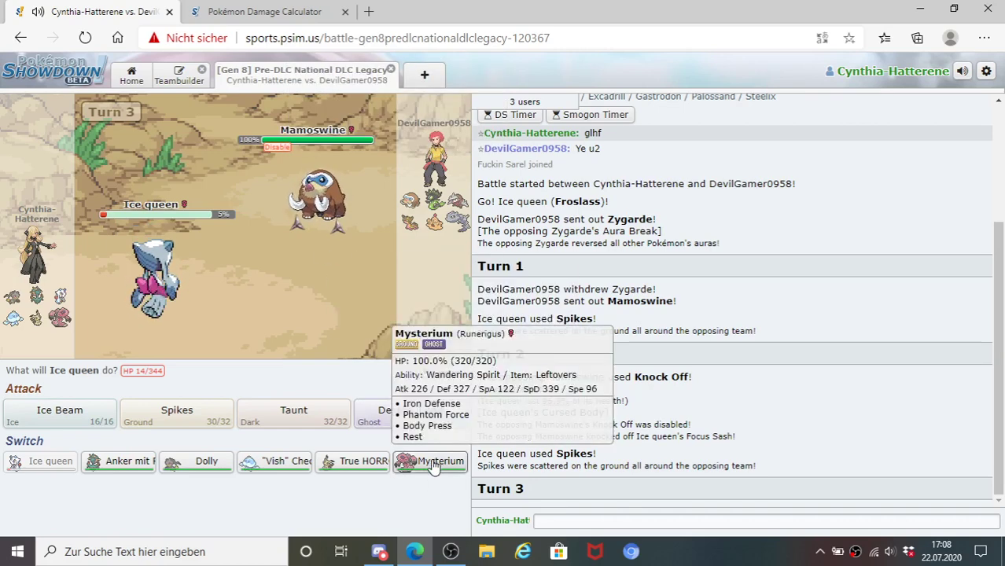
# - Review the benched Pokémon and send the battle chat message "can you not run scarf mamo against me pls ty"
pyautogui.moveTo(273, 464)
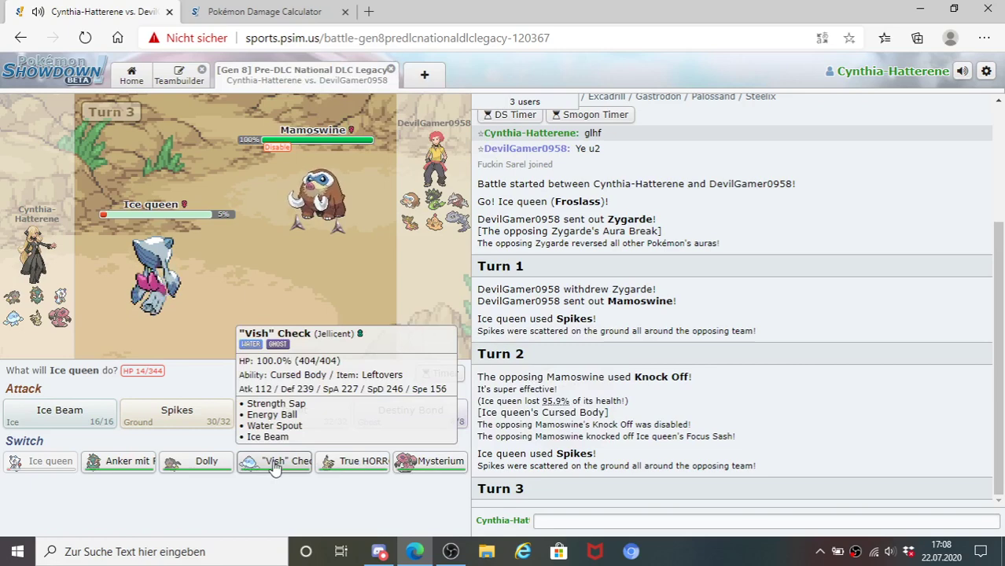
pyautogui.moveTo(143, 470)
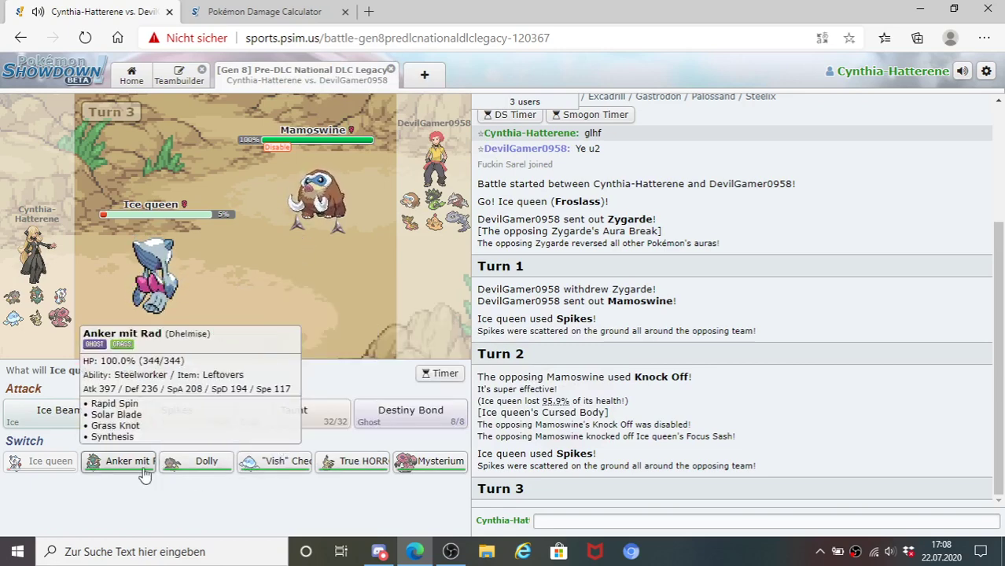
pyautogui.moveTo(307, 457)
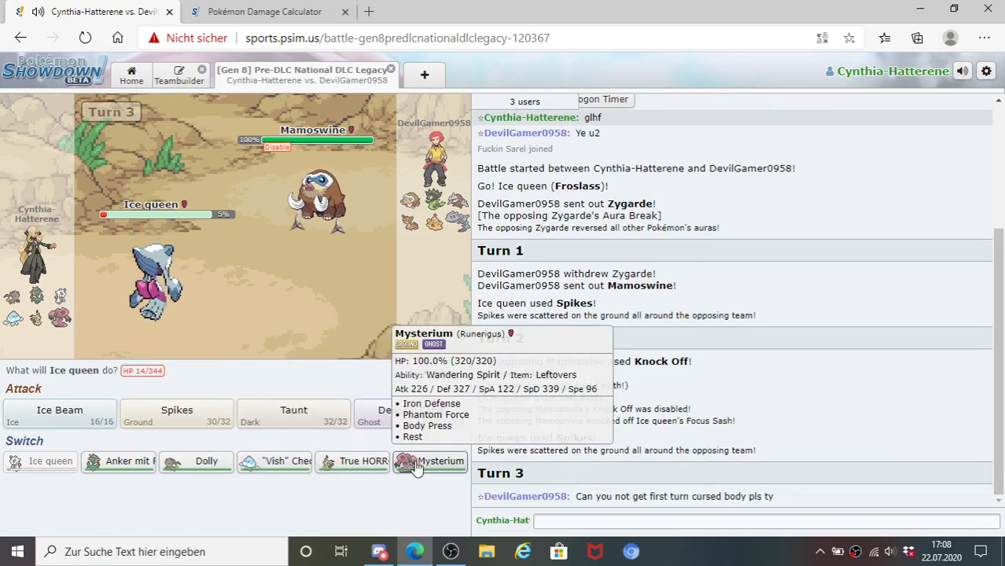
pyautogui.click(584, 520)
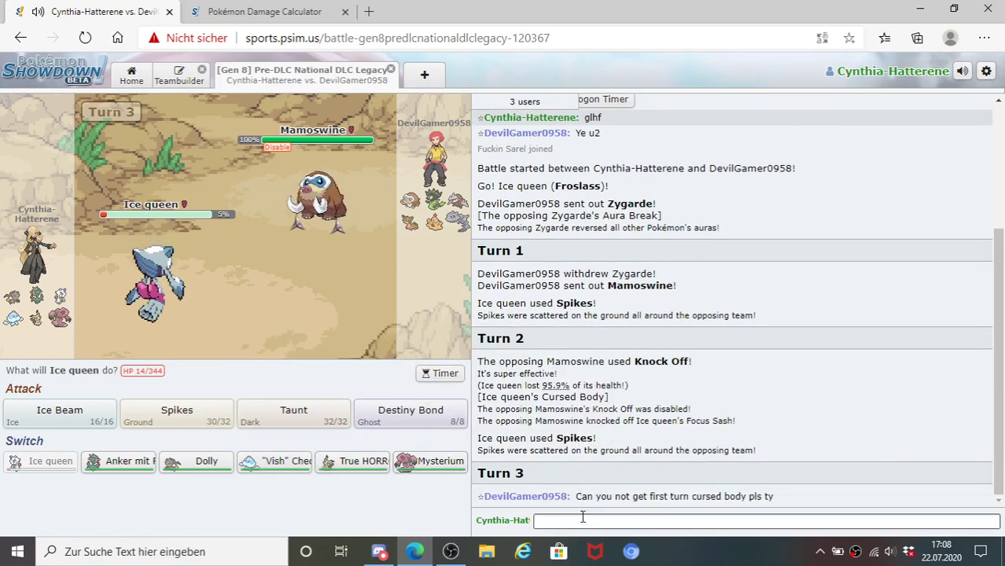
pyautogui.write('can yi')
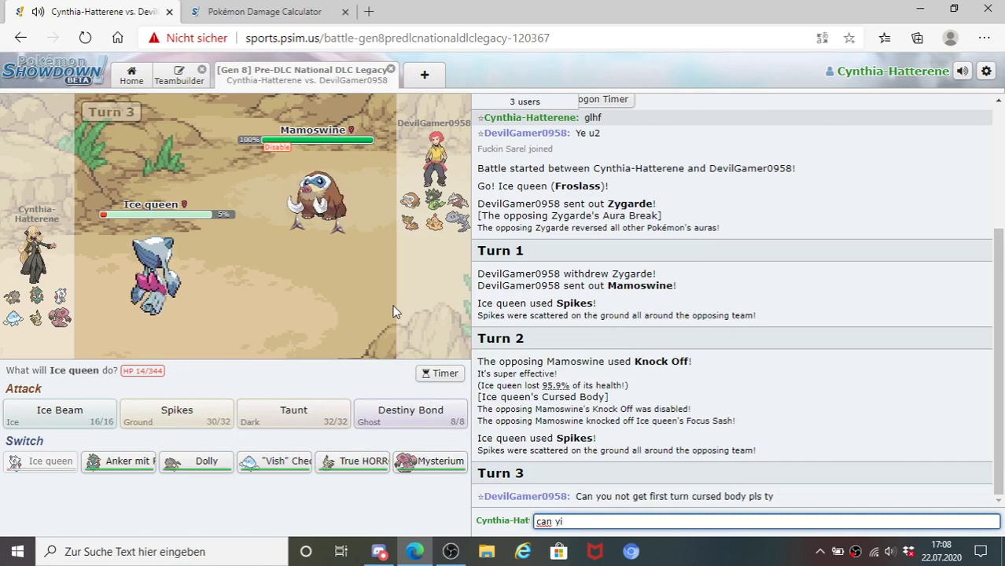
pyautogui.press('BackSpace')
pyautogui.write('ou no')
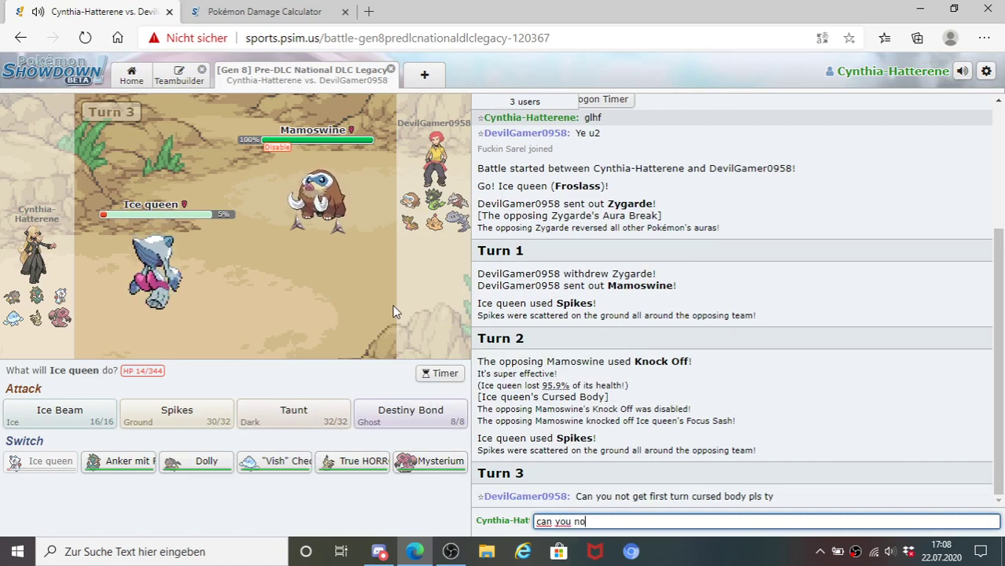
pyautogui.write('t run scarf ma')
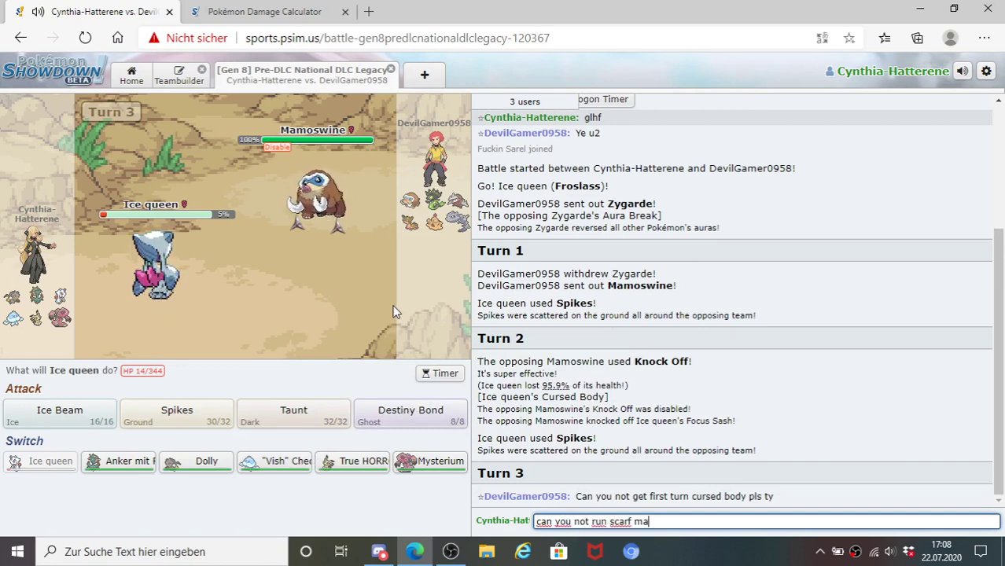
pyautogui.write('mo against me')
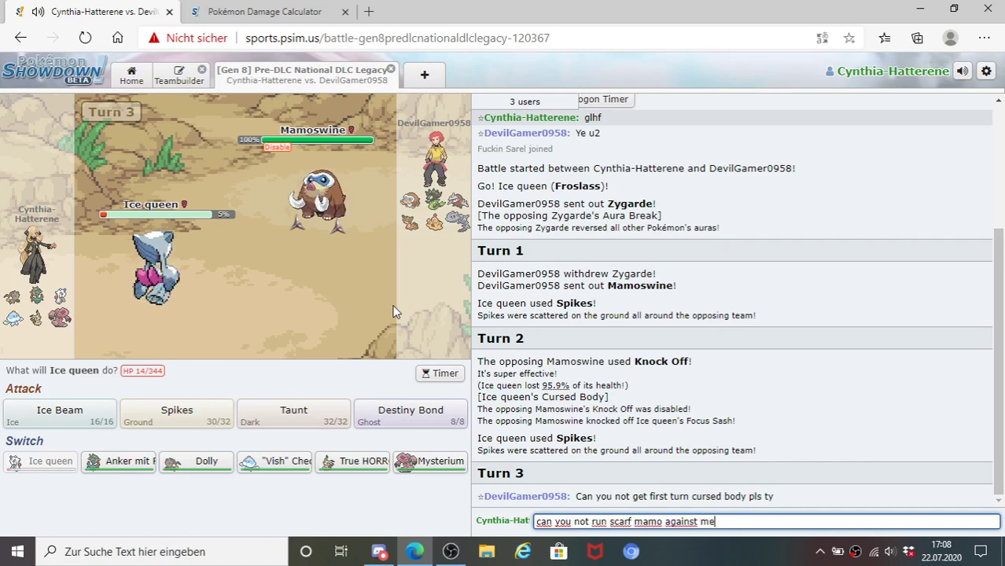
pyautogui.write(' pls ty')
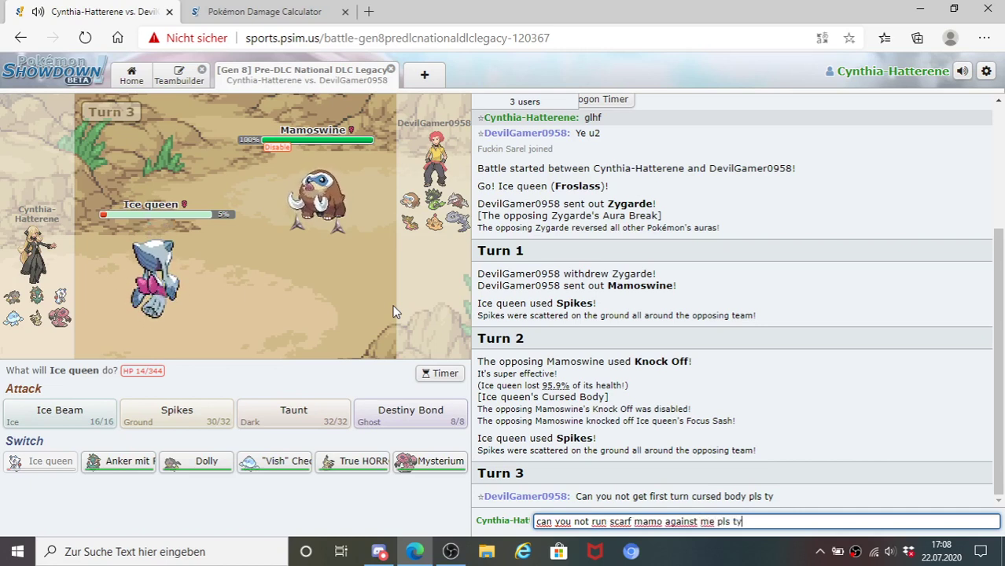
pyautogui.press('Return')
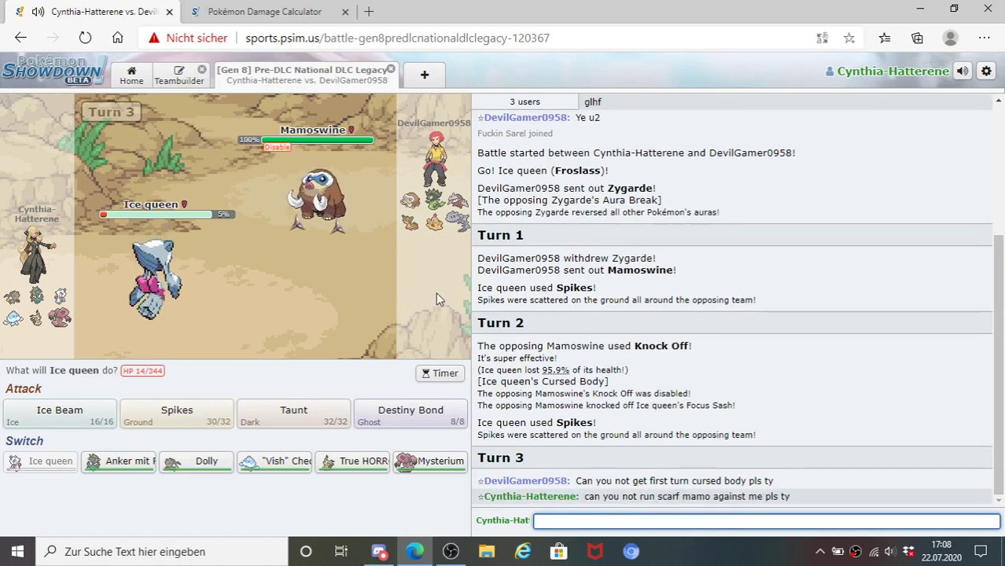
# - Switch Froslass out for "Vish" Check (Jellicent) on turn 3 and inspect the opposing Pokémon
pyautogui.moveTo(326, 169)
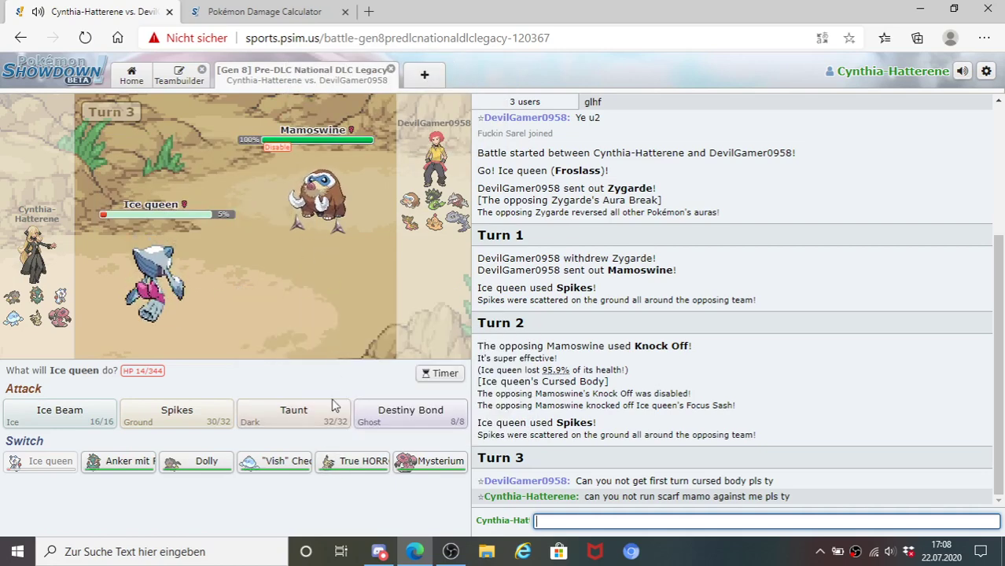
pyautogui.click(282, 467)
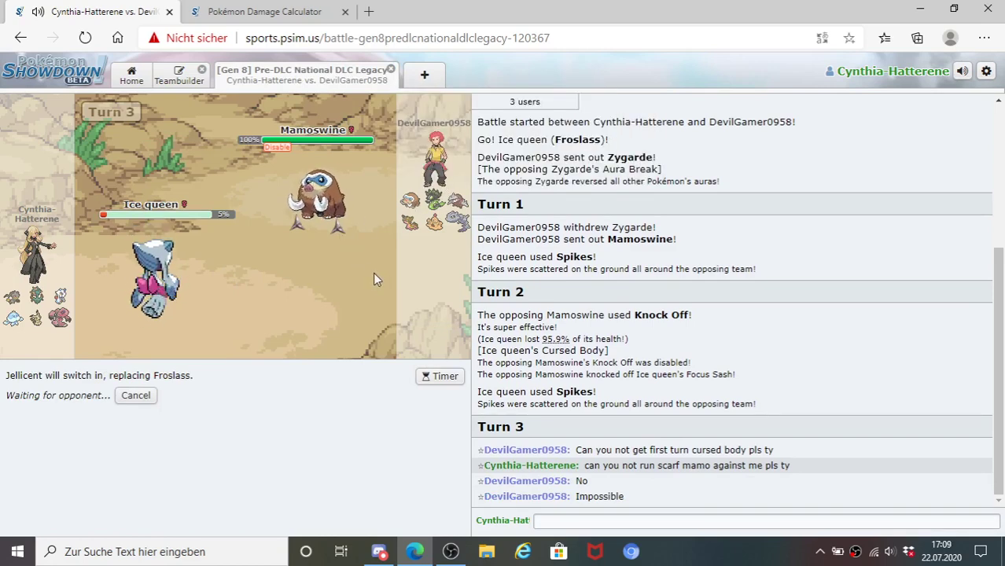
pyautogui.moveTo(340, 211)
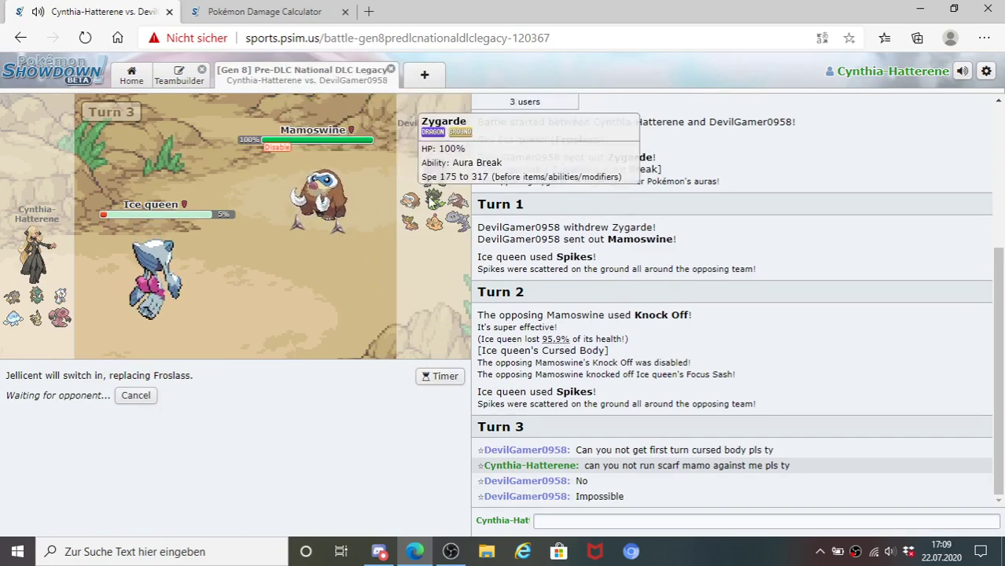
pyautogui.moveTo(415, 224)
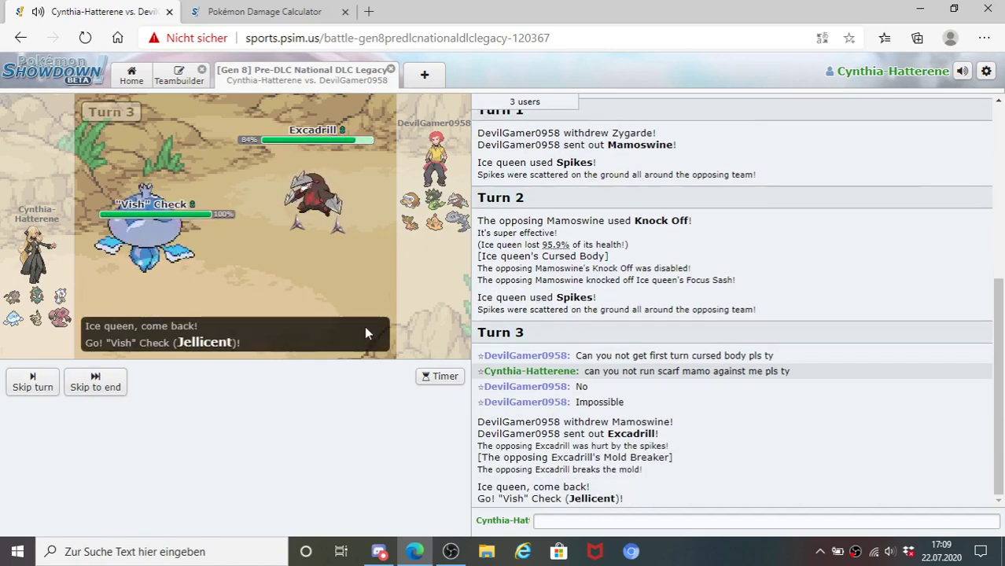
pyautogui.moveTo(307, 203)
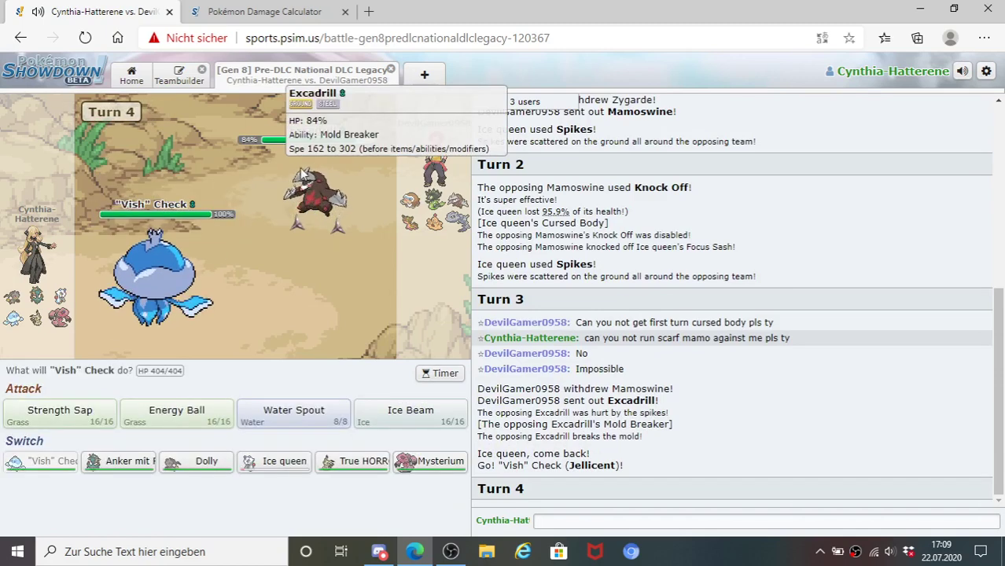
# - In the damage calculator, load Jellicent ("Vish" Check) as Pokémon 1 and Excadrill's Monotype Sand Rush (Ground) set as Pokémon 2
pyautogui.hotkey('ctrl', 'Tab')
pyautogui.click(236, 268)
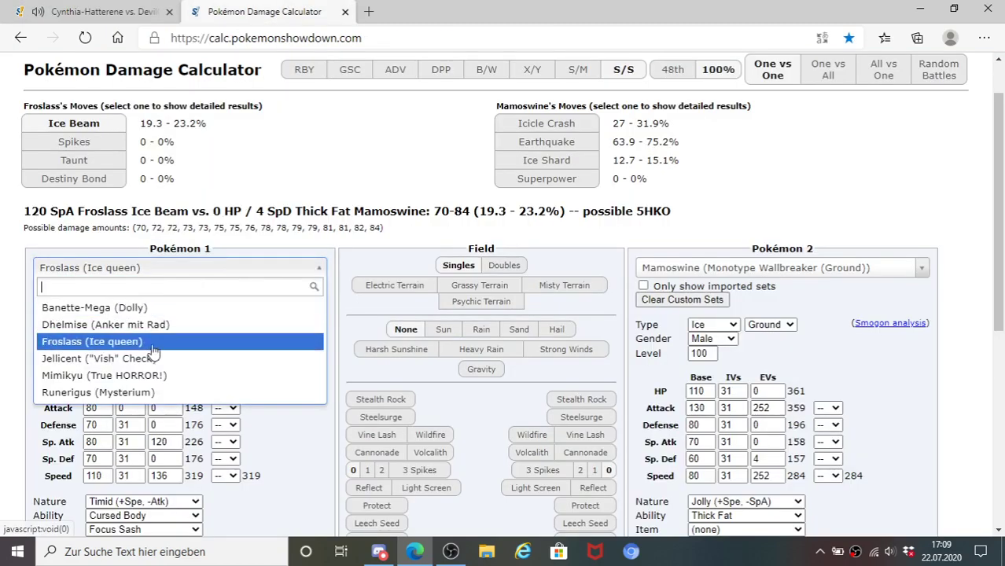
pyautogui.click(151, 361)
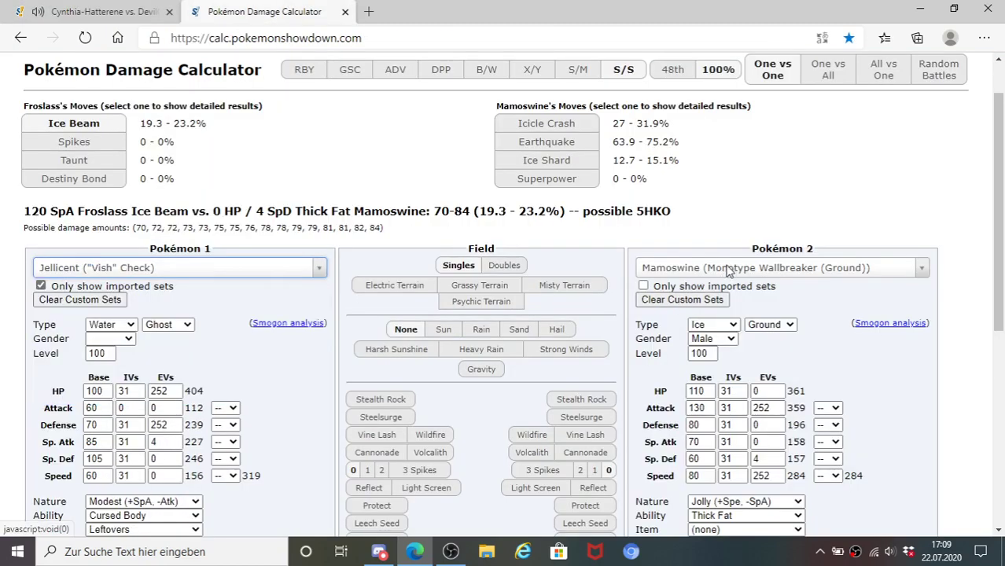
pyautogui.click(728, 269)
pyautogui.write('exca')
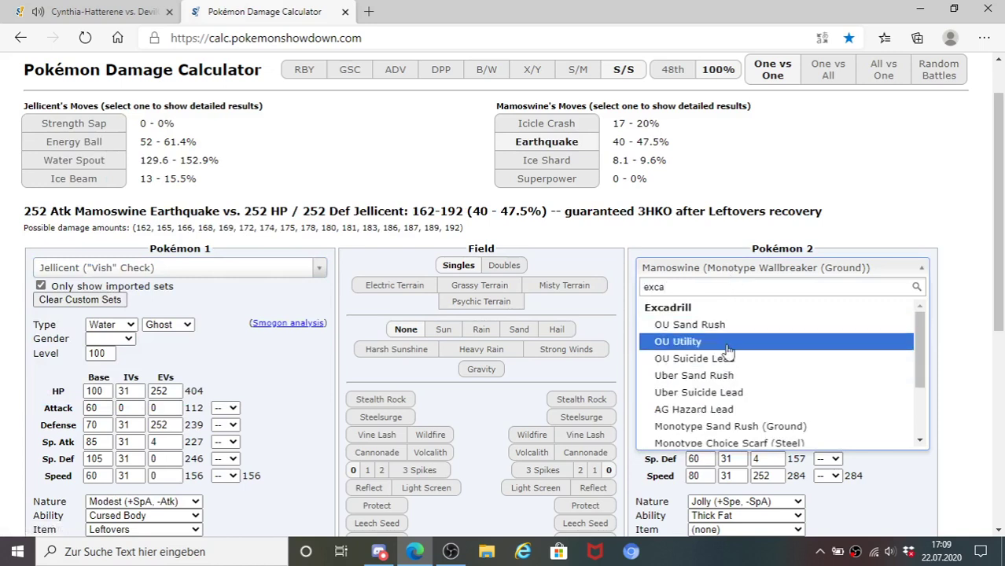
pyautogui.scroll(-1, 729, 360)
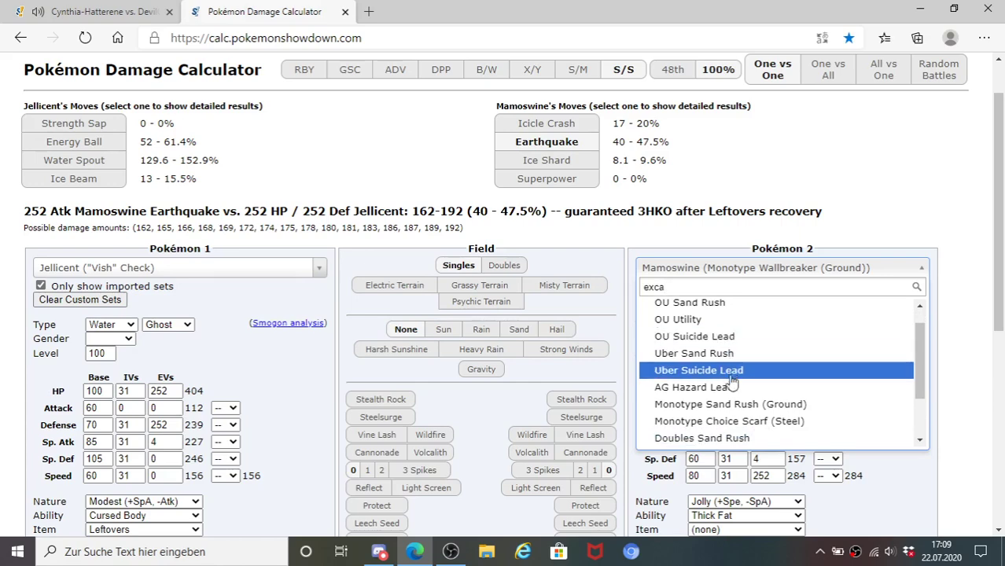
pyautogui.click(744, 404)
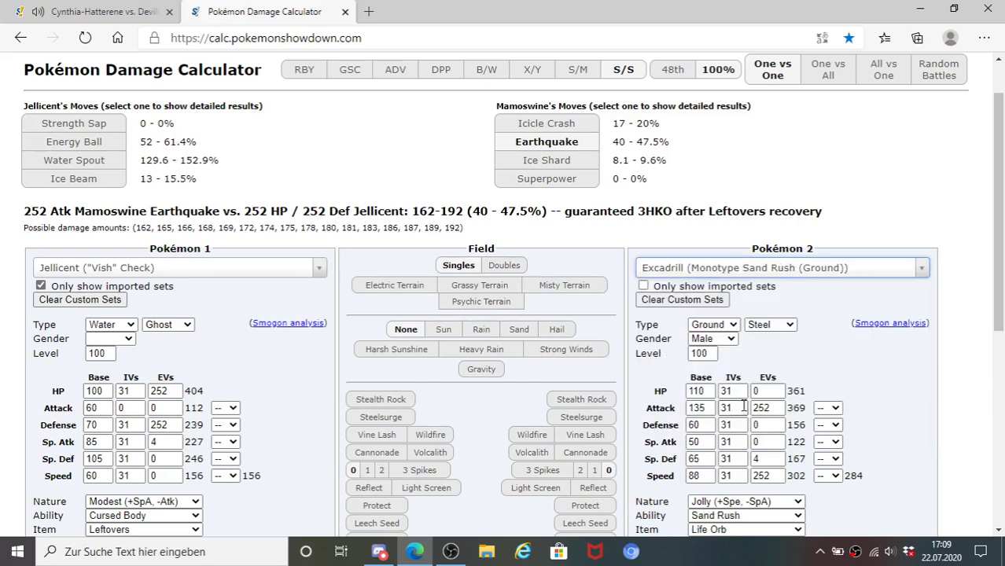
# - Set Excadrill's ability to Mold Breaker in the damage calculator
pyautogui.click(803, 521)
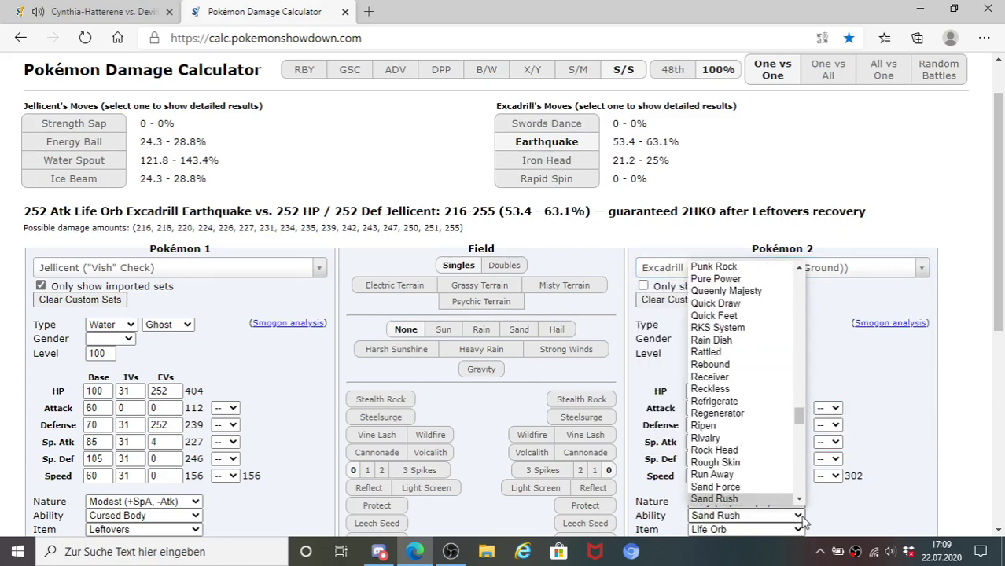
pyautogui.scroll(2, 796, 421)
pyautogui.scroll(-3, 790, 417)
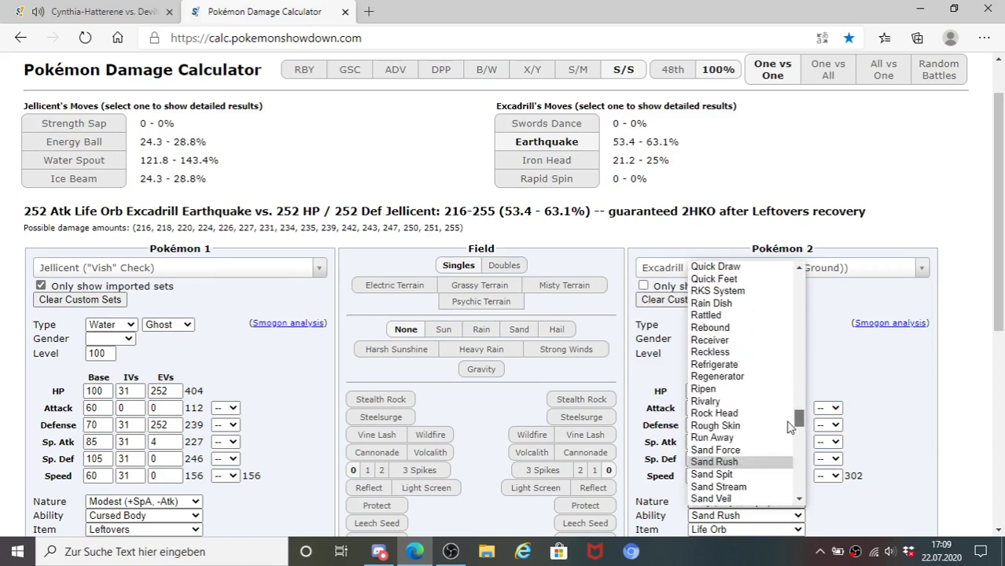
pyautogui.press('m')
pyautogui.press('o')
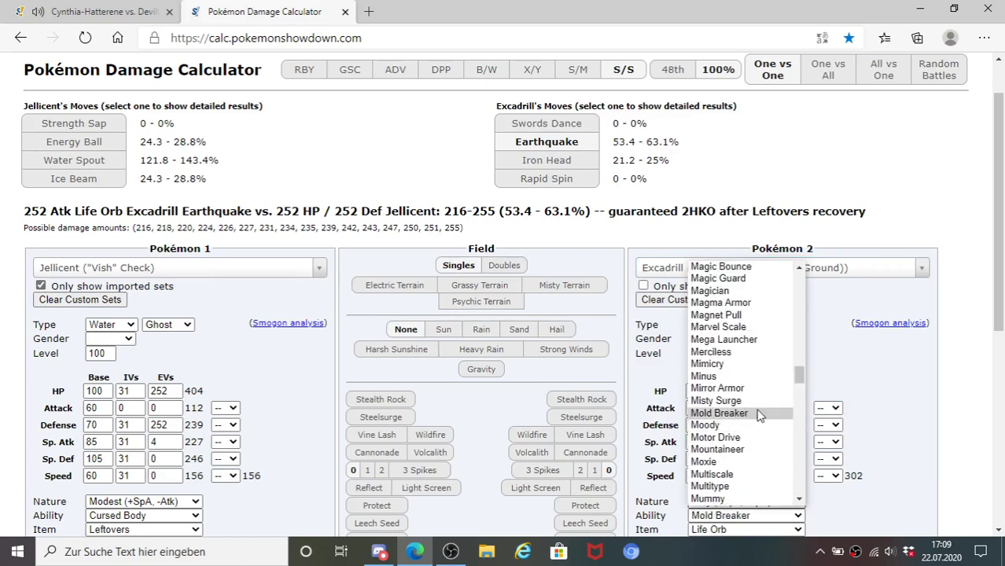
pyautogui.click(759, 413)
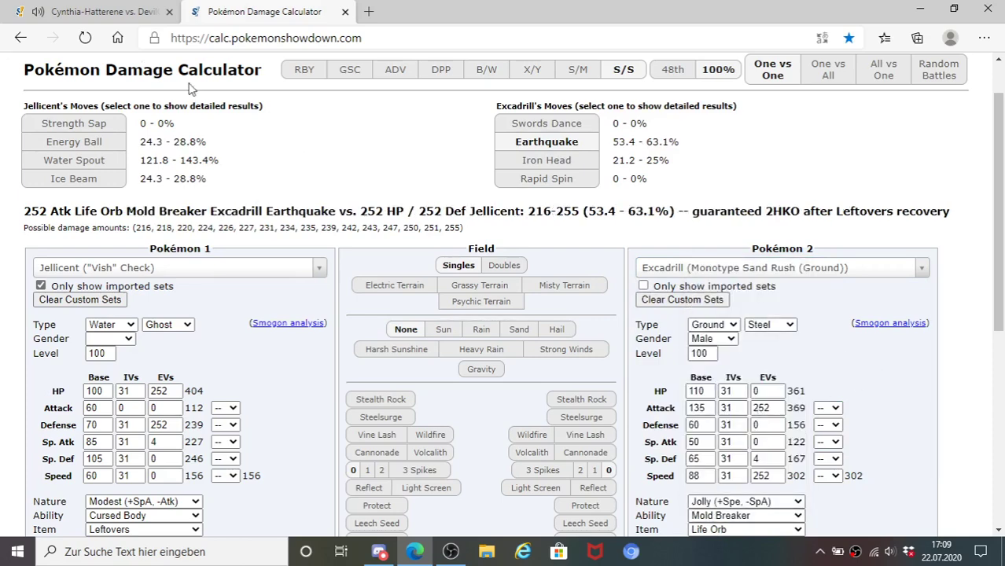
# - Test the damage calculation with Jellicent's current HP at 40%, comparing with the battle, and reset it to 100%
pyautogui.click(115, 14)
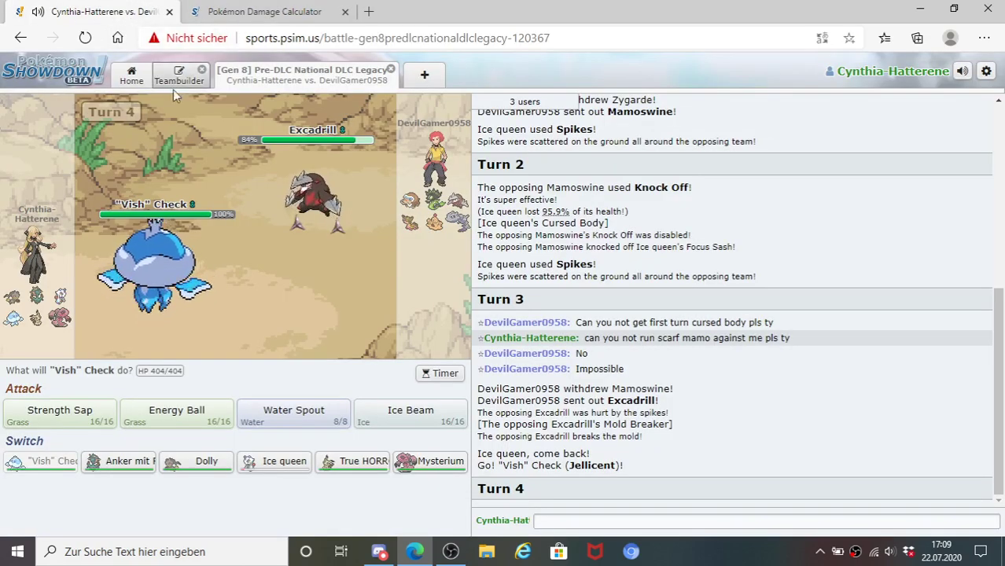
pyautogui.click(232, 8)
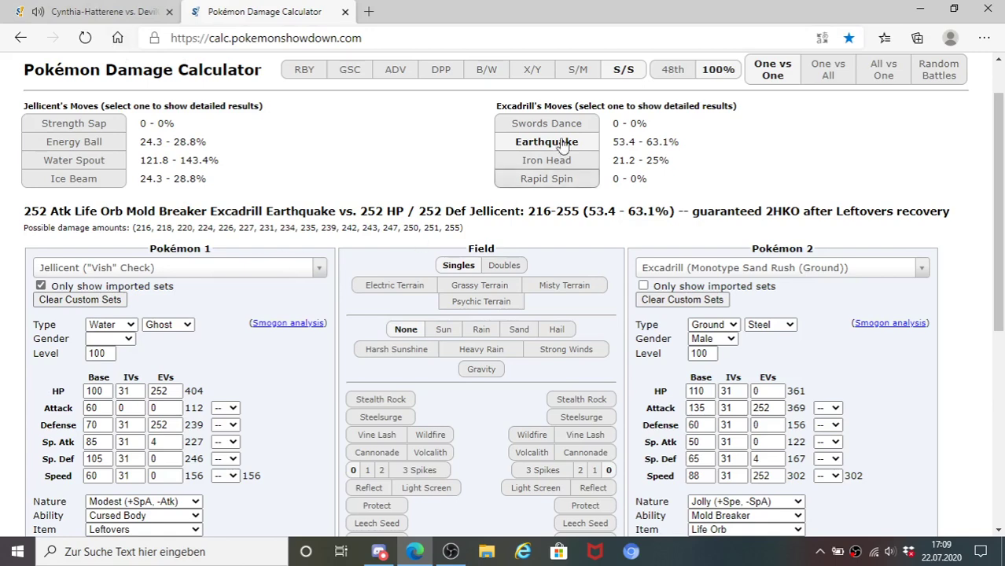
pyautogui.scroll(-1, 309, 360)
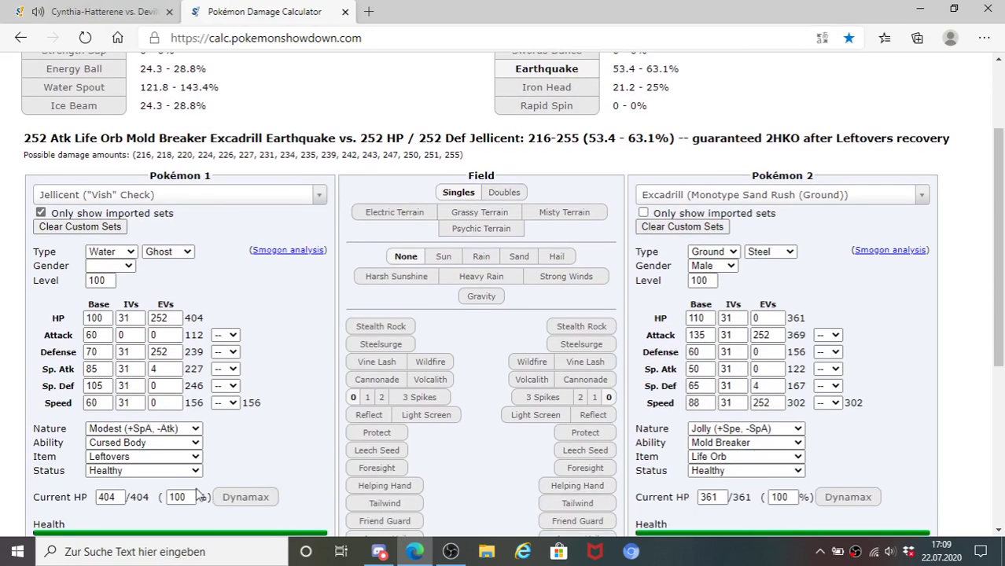
pyautogui.write('40')
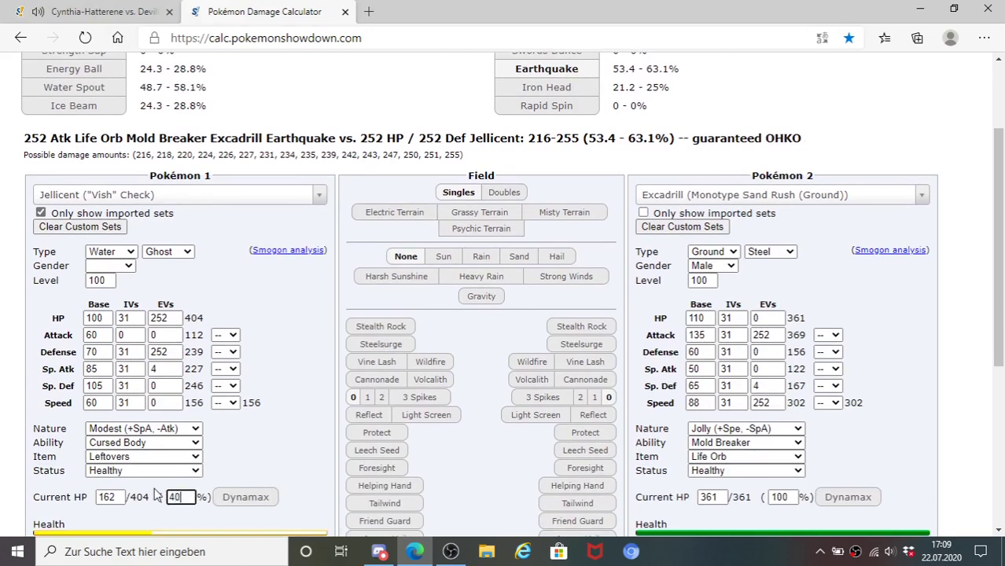
pyautogui.click(78, 10)
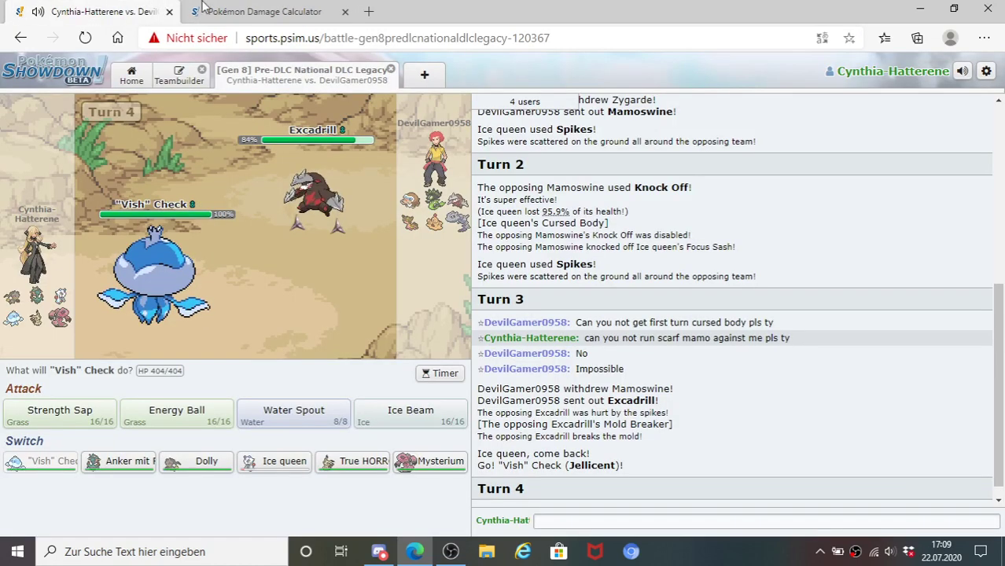
pyautogui.click(266, 11)
pyautogui.press('BackSpace')
pyautogui.press('BackSpace')
pyautogui.write('0')
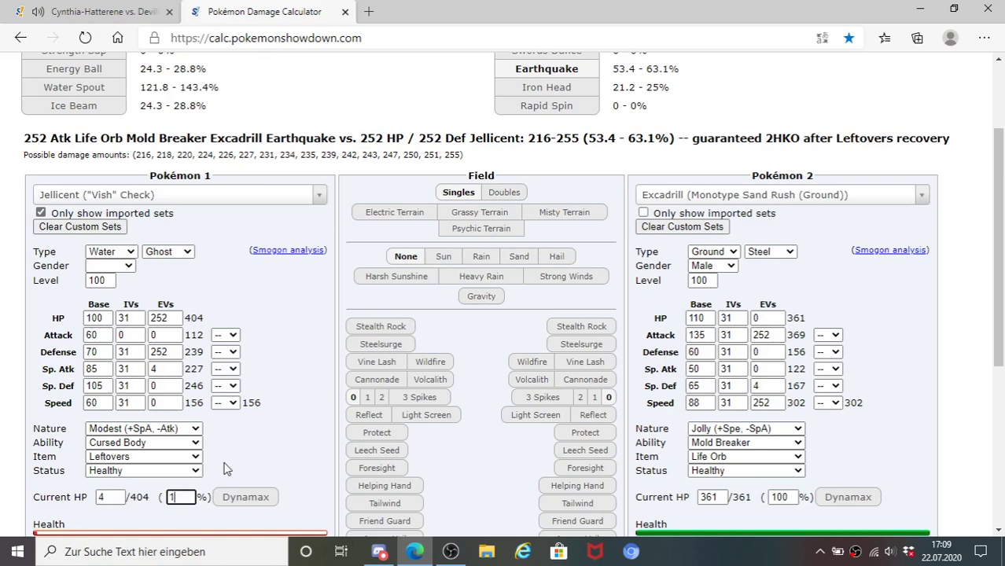
pyautogui.write('00')
# - Return to the Pokémon Showdown battle and use Jellicent's Strength Sap on turn 4 and Energy Ball on turn 5
pyautogui.click(79, 11)
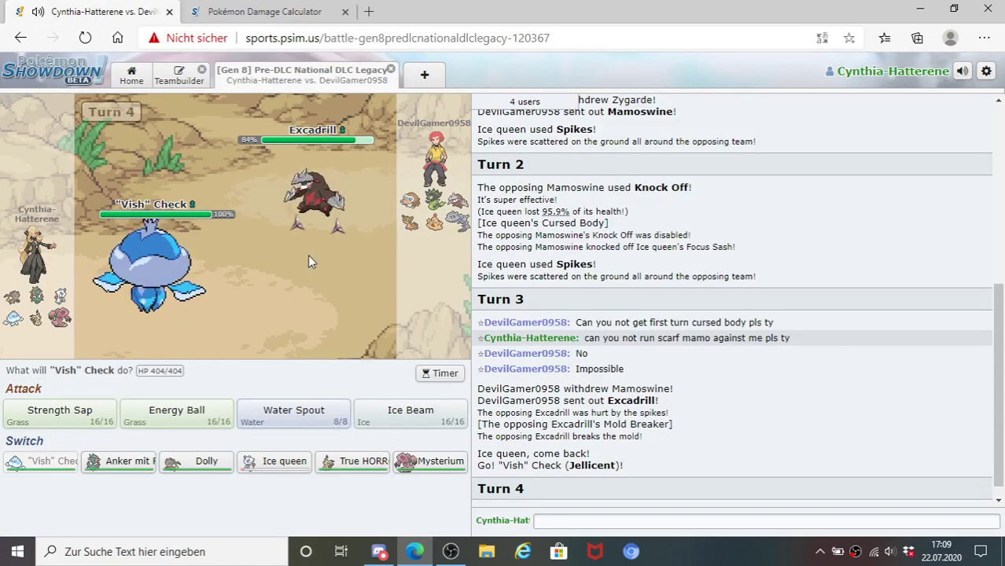
pyautogui.click(60, 412)
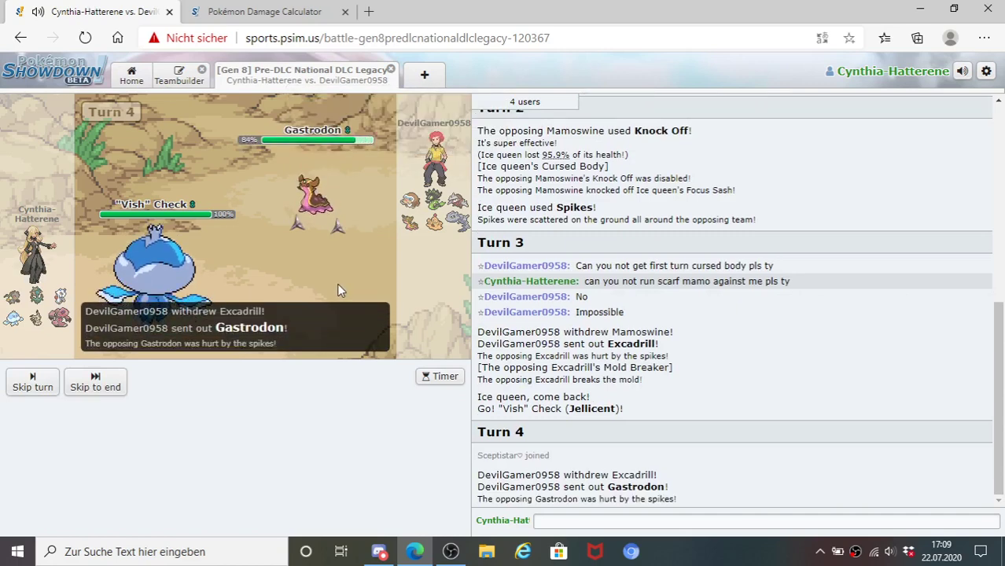
pyautogui.moveTo(313, 203)
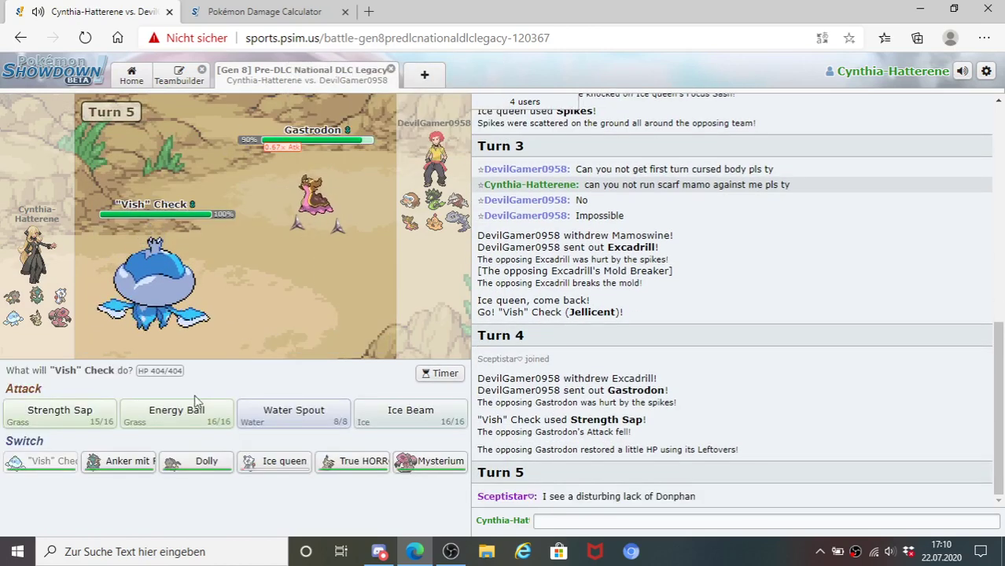
pyautogui.moveTo(193, 412)
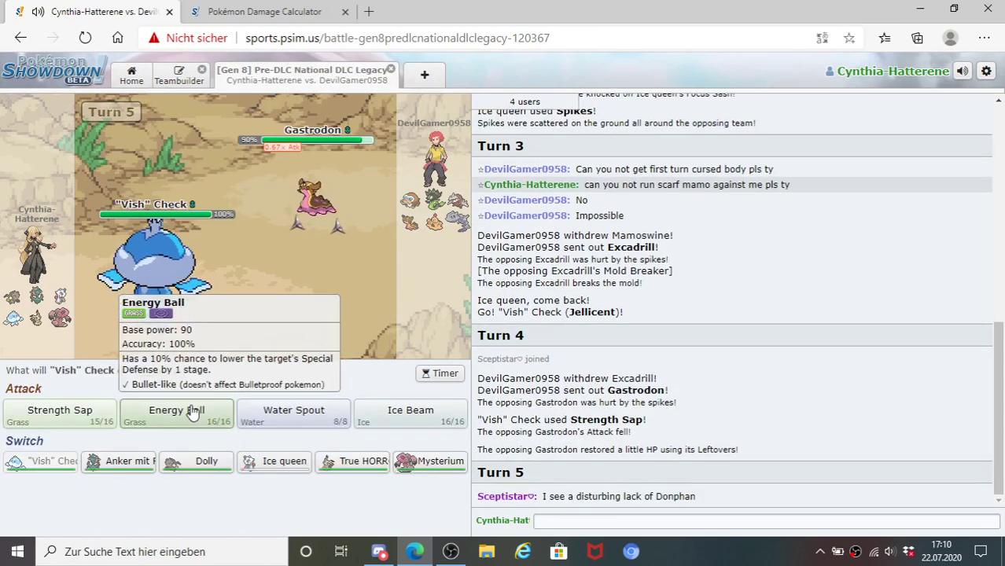
pyautogui.click(193, 412)
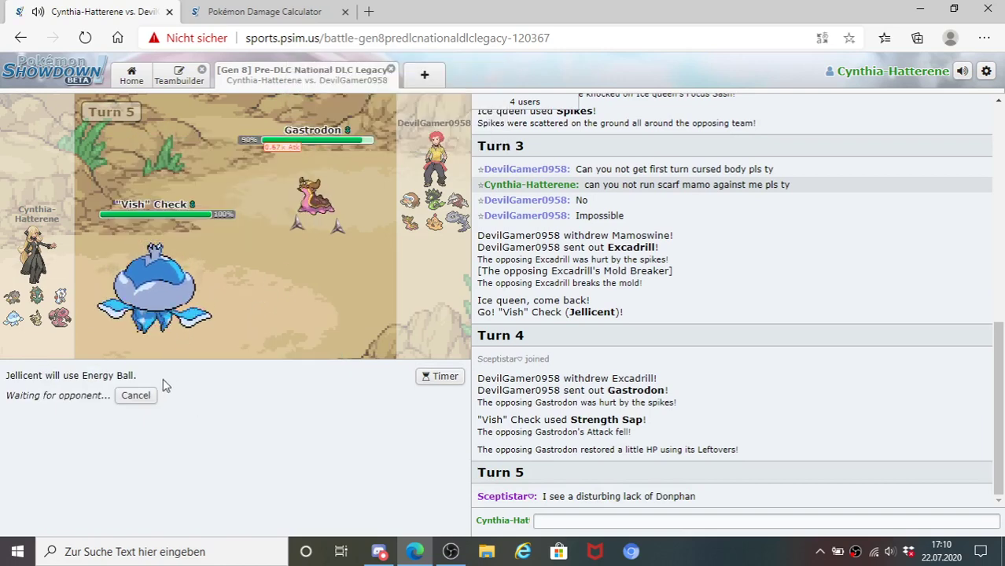
# - Try to cancel the chosen Energy Ball, and load Gastrodon's OU Specially Defensive set as Pokémon 2 in the damage calculator
pyautogui.click(136, 395)
pyautogui.click(264, 11)
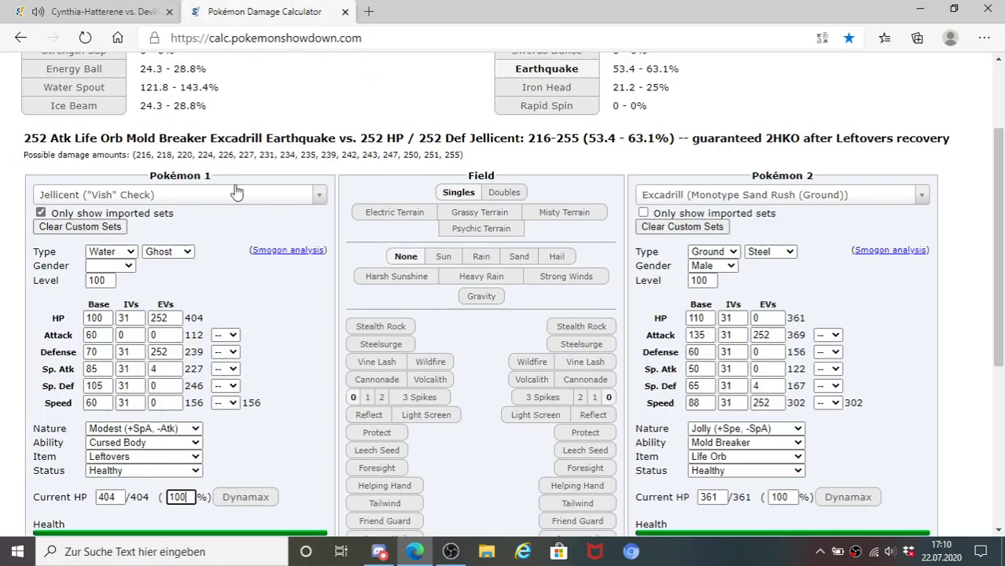
pyautogui.click(694, 202)
pyautogui.write('gastro')
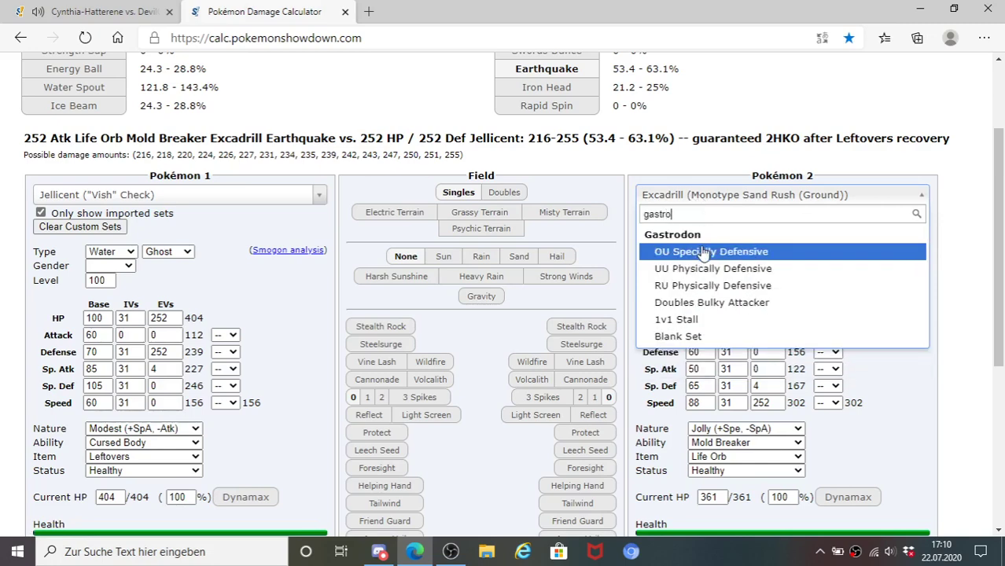
pyautogui.click(704, 251)
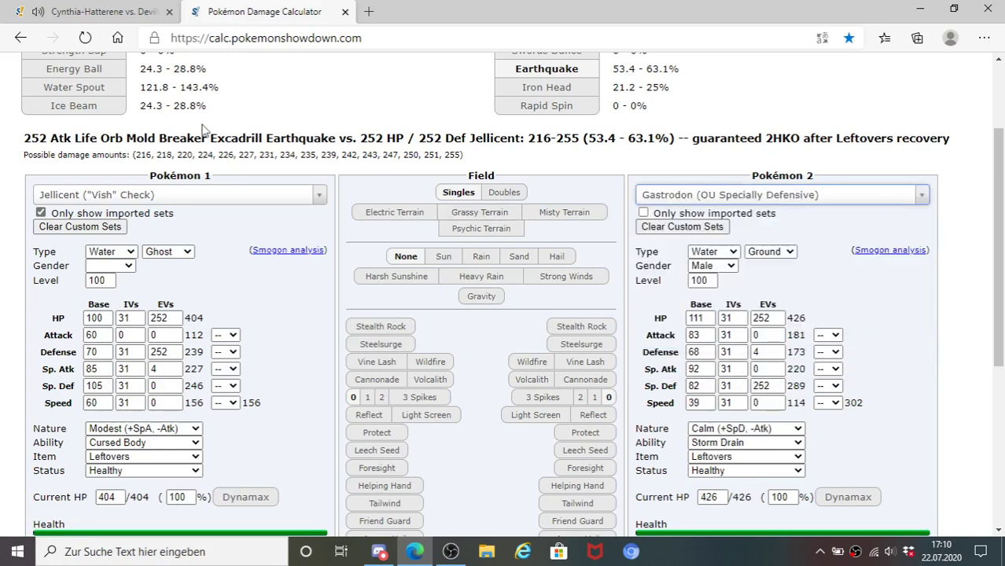
# - Return to the Pokémon Showdown battle, use Jellicent's Energy Ball on turn 6, and check the opposing Gastrodon's details
pyautogui.click(99, 11)
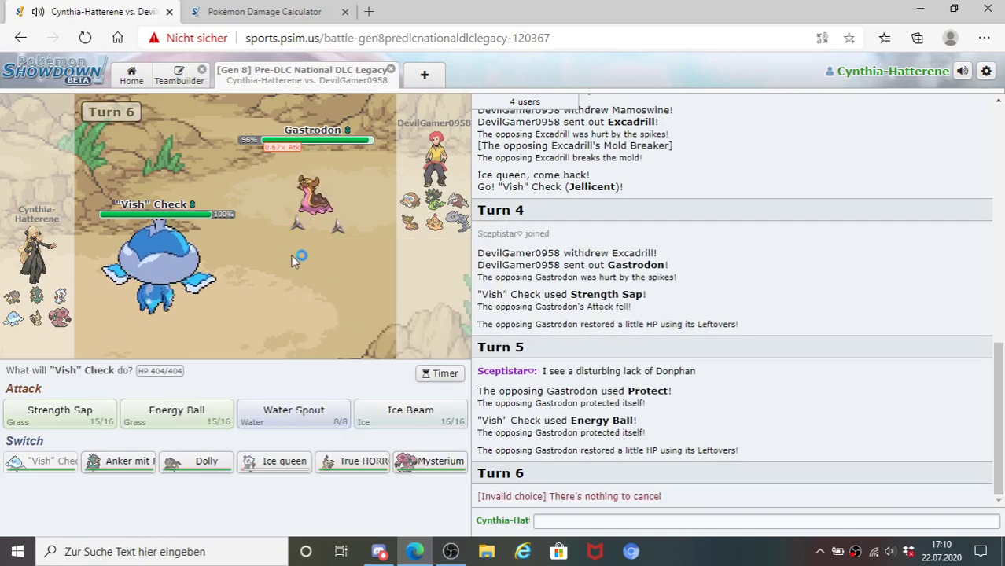
pyautogui.click(187, 418)
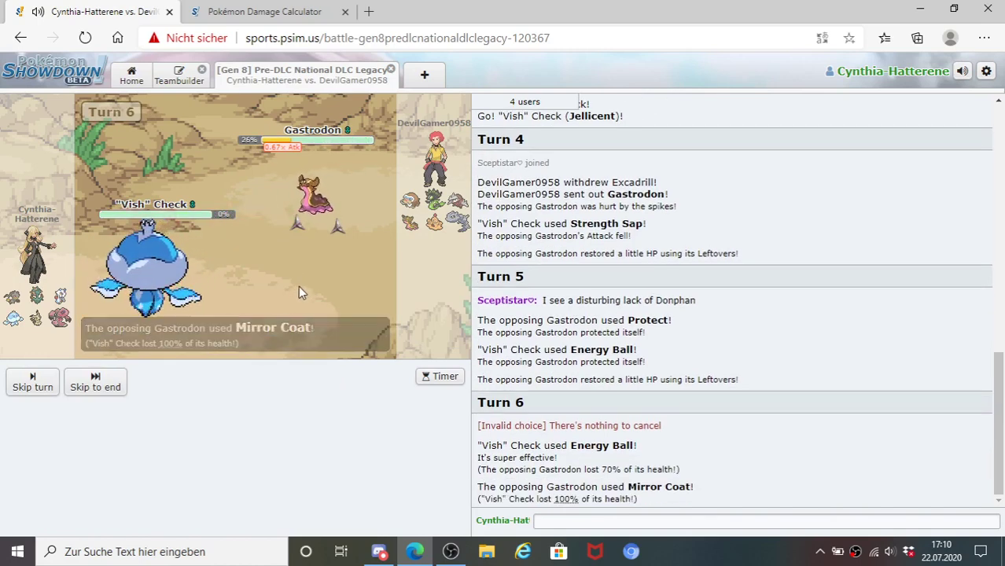
pyautogui.moveTo(313, 220)
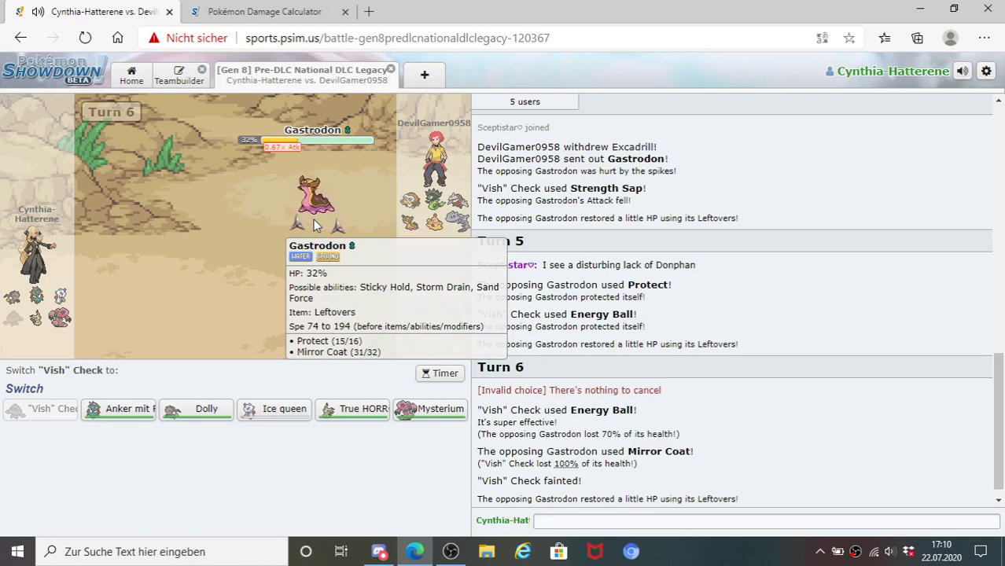
# - Post the messages "did not know it has that move" and "rip" in the battle chat
pyautogui.click(572, 520)
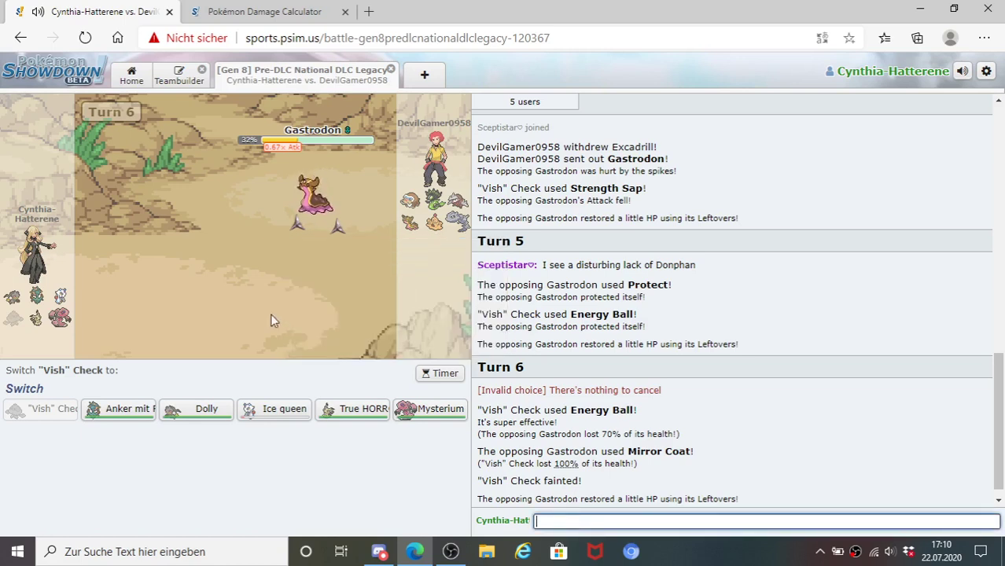
pyautogui.write('did not know it h')
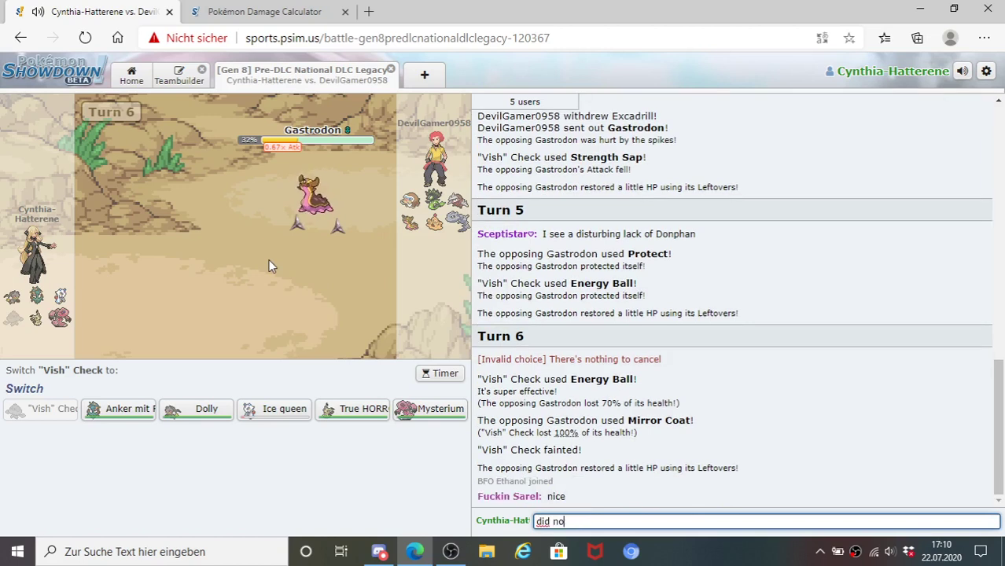
pyautogui.write('as that move')
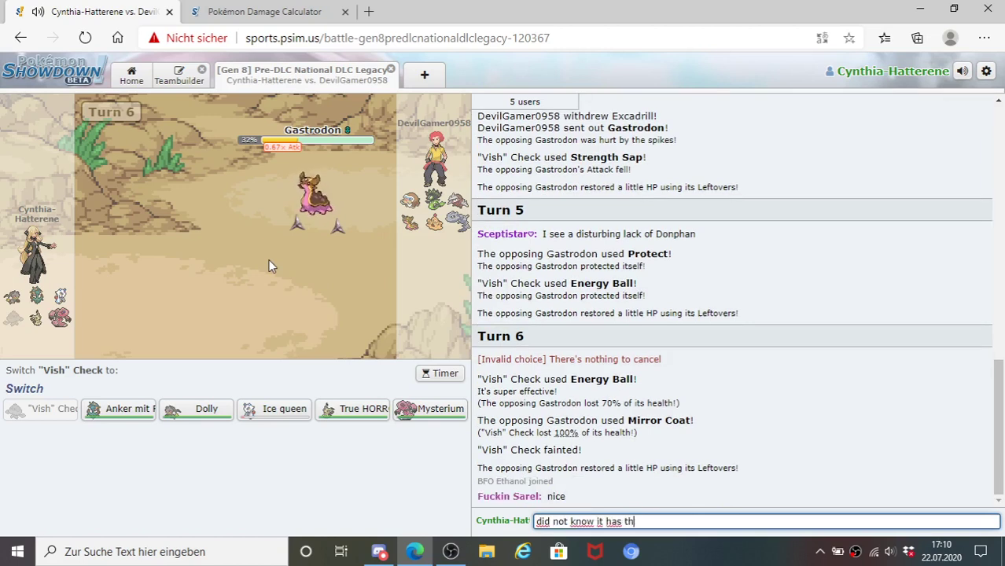
pyautogui.press('Return')
pyautogui.write('rip')
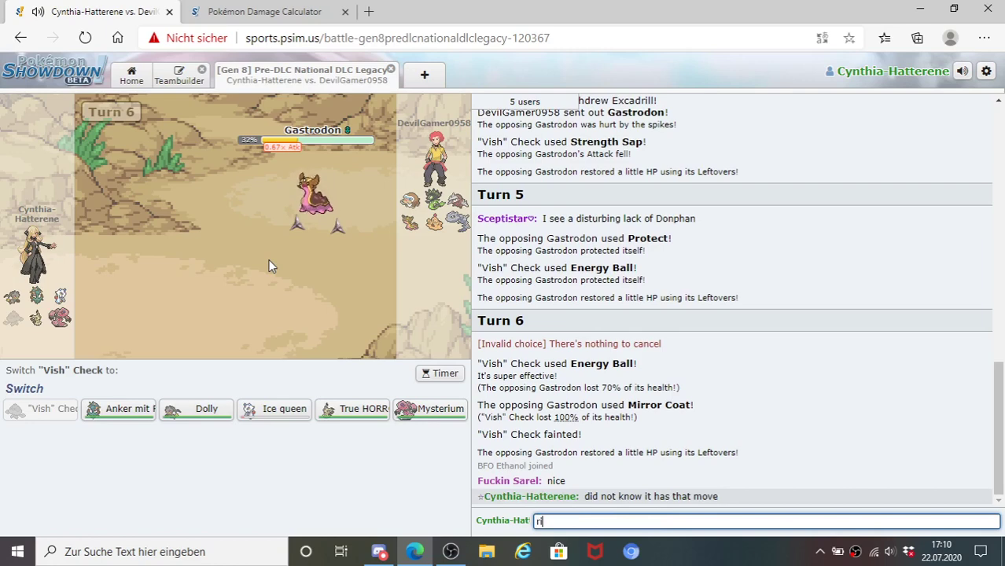
pyautogui.press('Return')
# - In the damage calculator, set Gastrodon's Sp. Def EVs to 0 and its Defense EVs to 252
pyautogui.moveTo(310, 186)
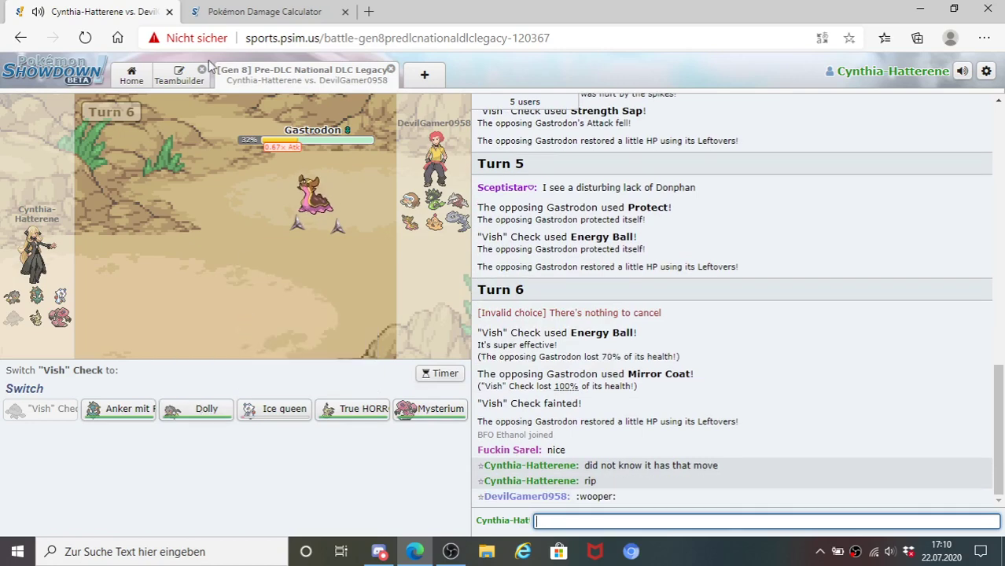
pyautogui.click(226, 11)
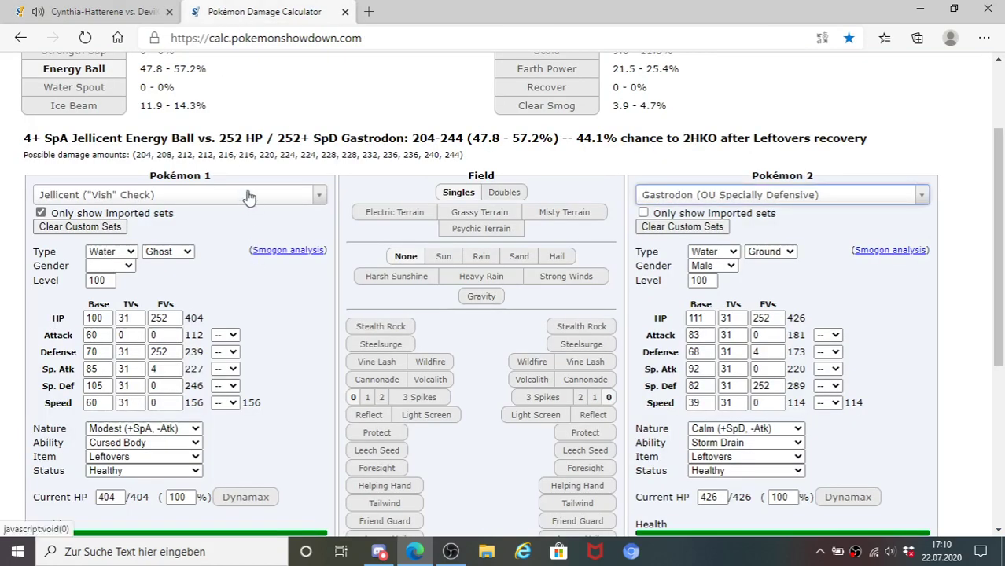
pyautogui.click(766, 387)
pyautogui.write('0')
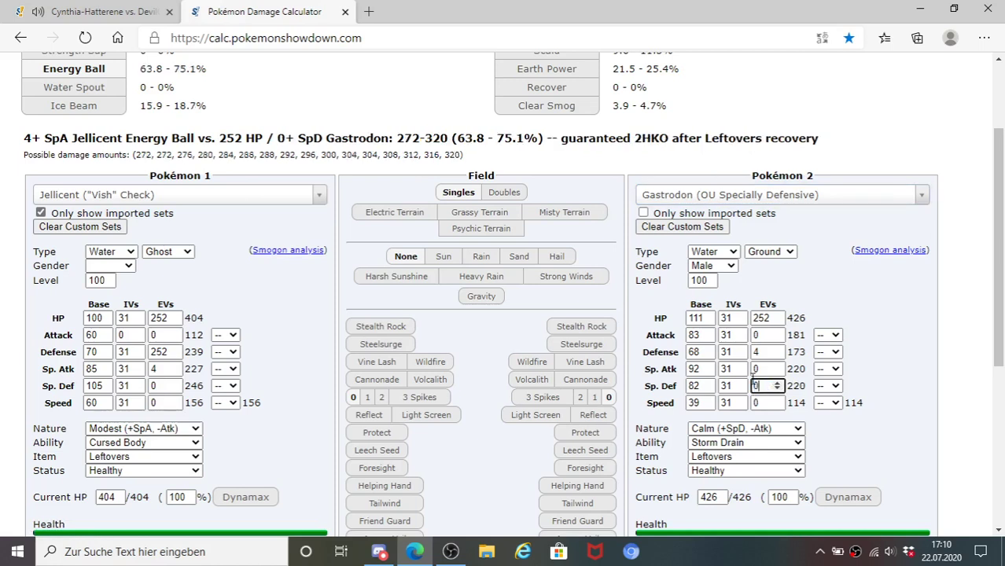
pyautogui.click(754, 352)
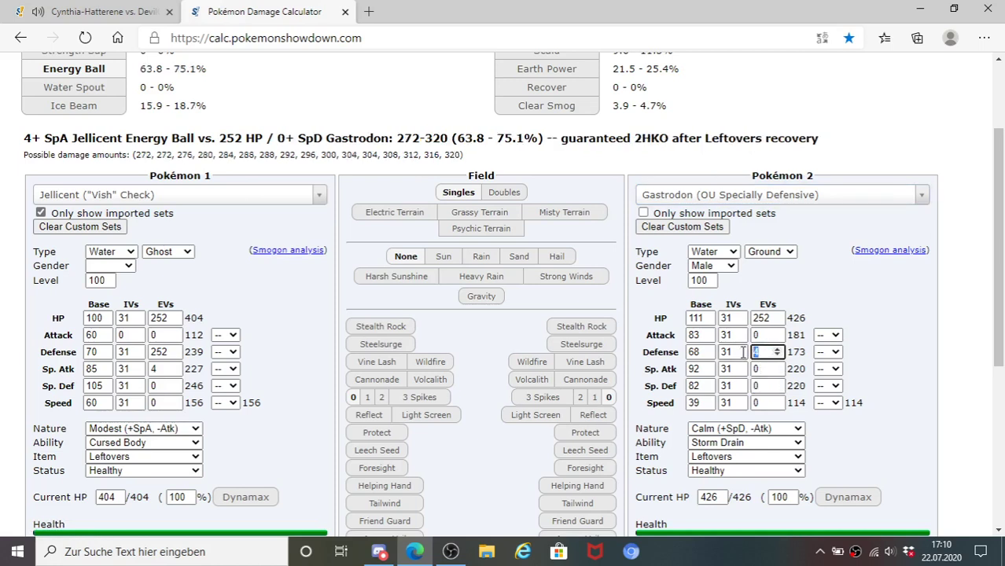
pyautogui.click(142, 8)
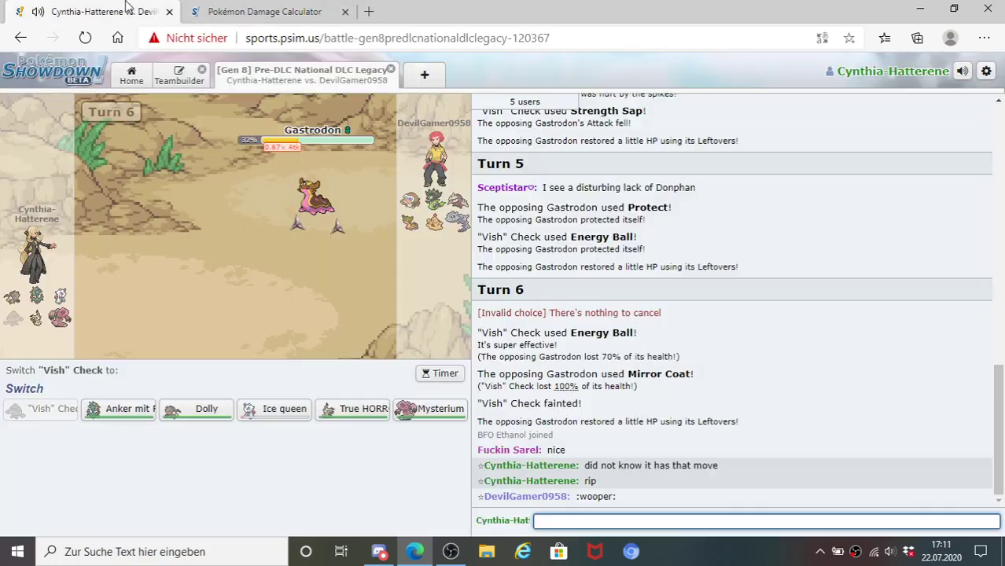
pyautogui.click(267, 11)
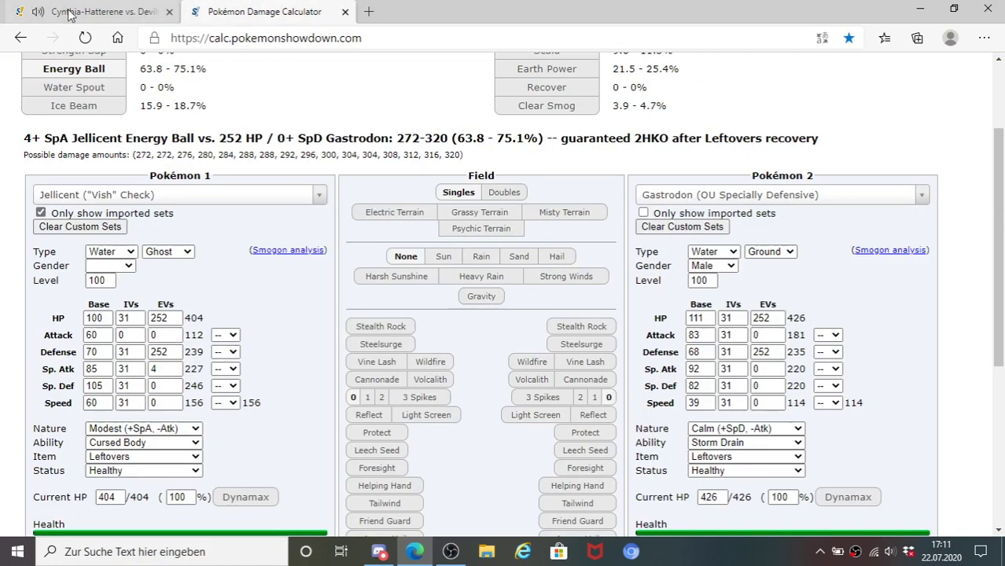
# - Return to the battle, review the teams, and reply "yep" in the battle chat
pyautogui.click(85, 8)
pyautogui.moveTo(411, 205)
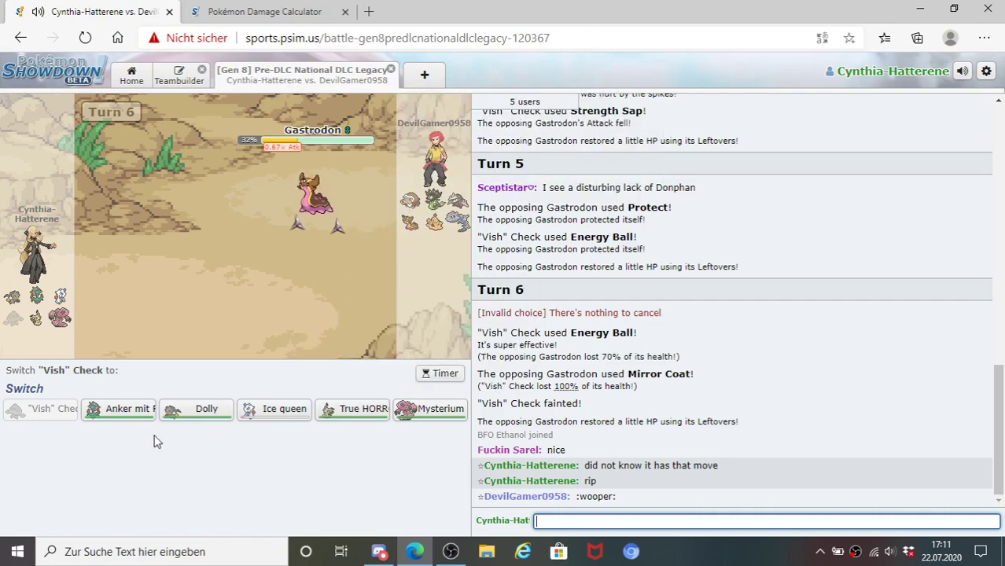
pyautogui.moveTo(123, 424)
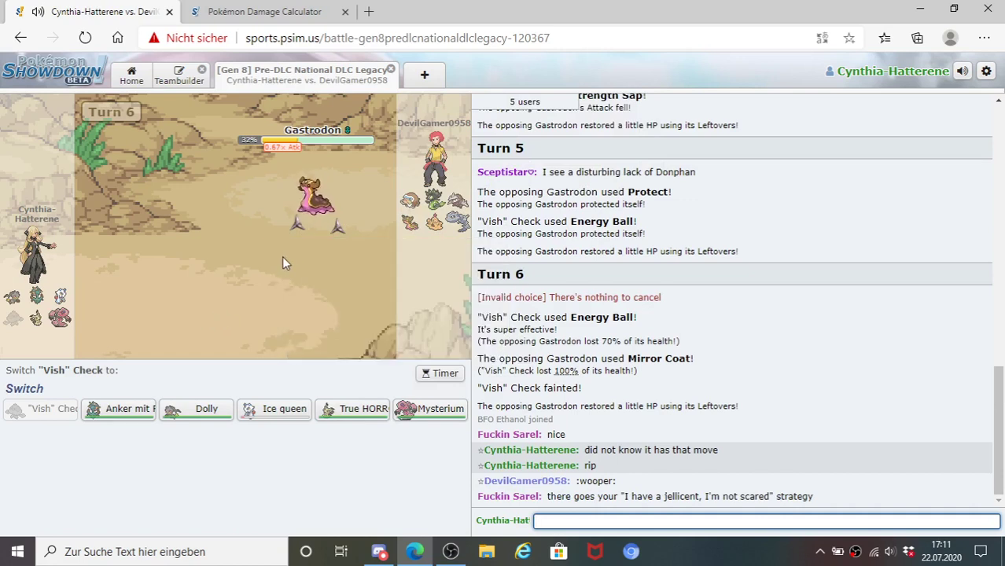
pyautogui.write('yep')
pyautogui.press('Return')
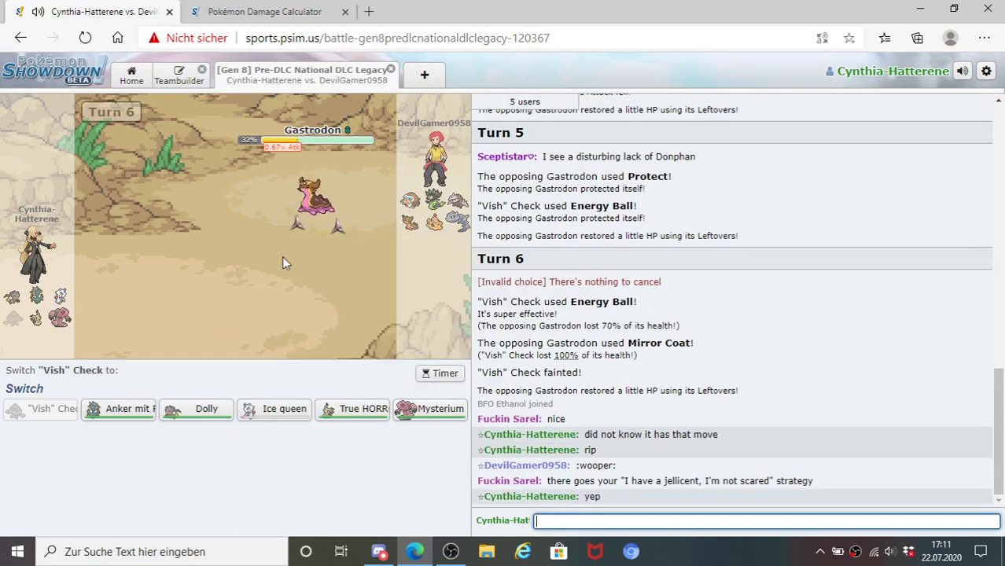
# - Load Dhelmise (Anker mit Rad) as Pokémon 1 in the damage calculator and check its damage against Gastrodon
pyautogui.click(244, 12)
pyautogui.click(198, 194)
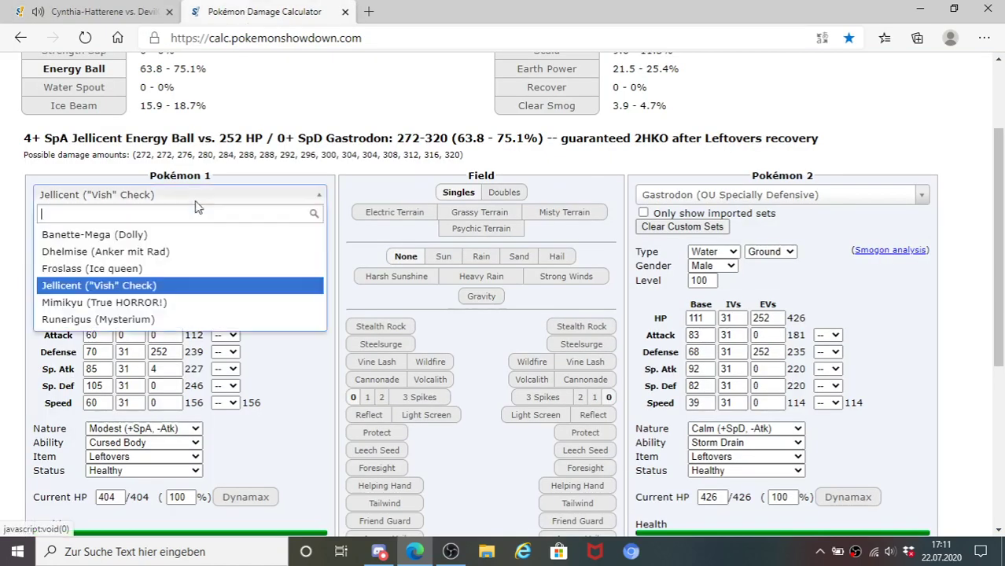
pyautogui.click(168, 251)
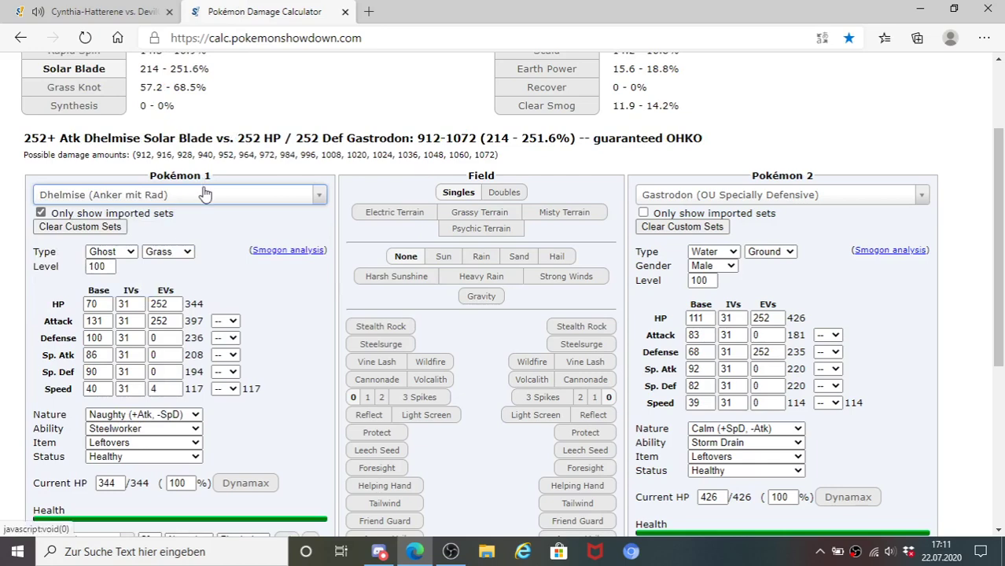
pyautogui.scroll(1, 222, 211)
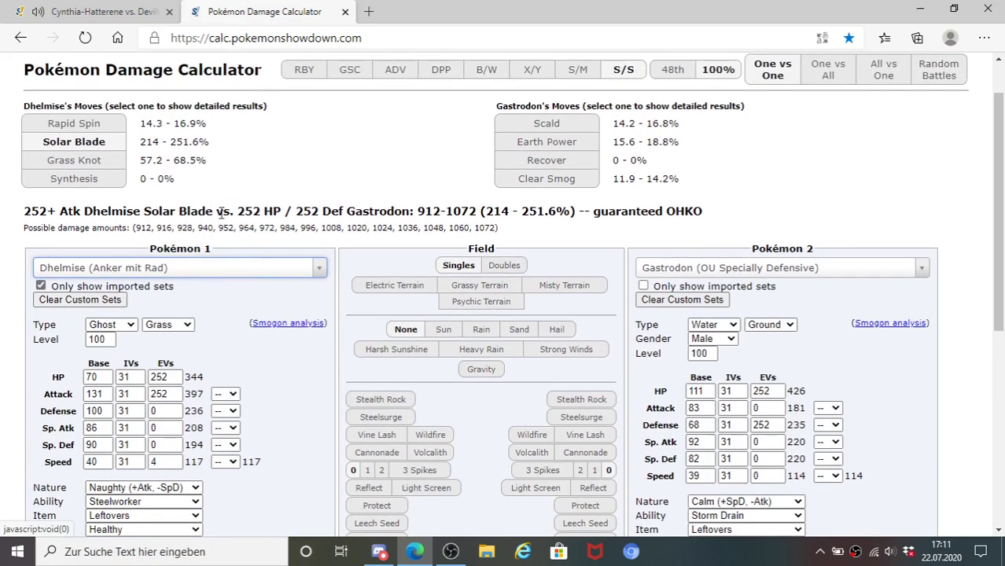
# - Load Banette-Mega (Dolly) as Pokémon 1 and compare its damage against Gastrodon with the battle situation
pyautogui.click(198, 270)
pyautogui.click(179, 308)
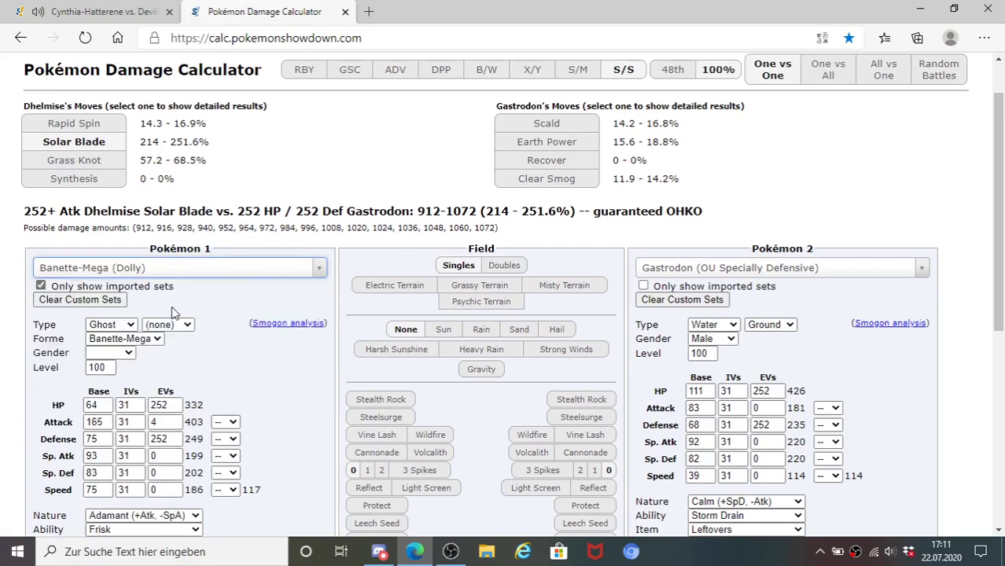
pyautogui.click(102, 12)
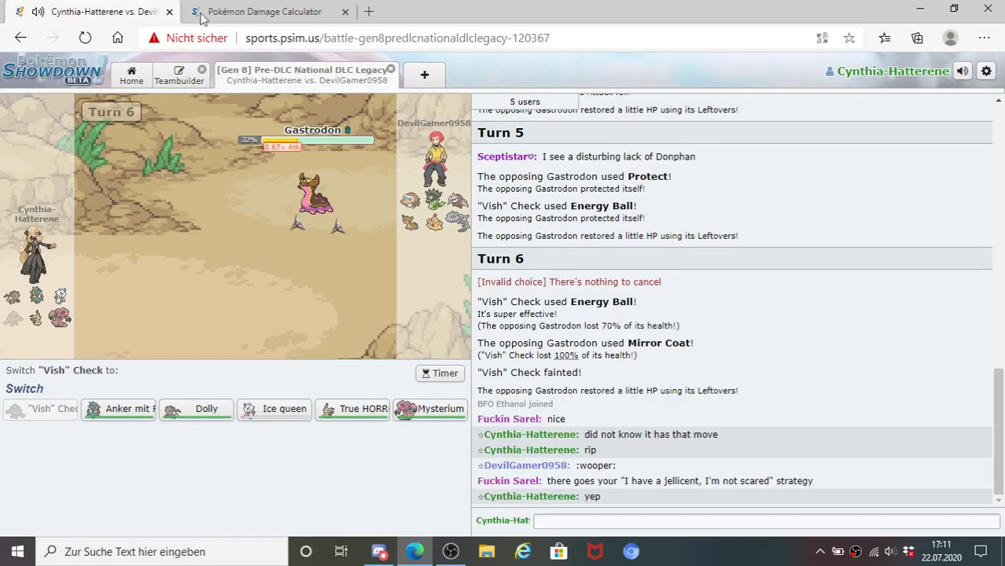
pyautogui.click(260, 15)
pyautogui.click(103, 14)
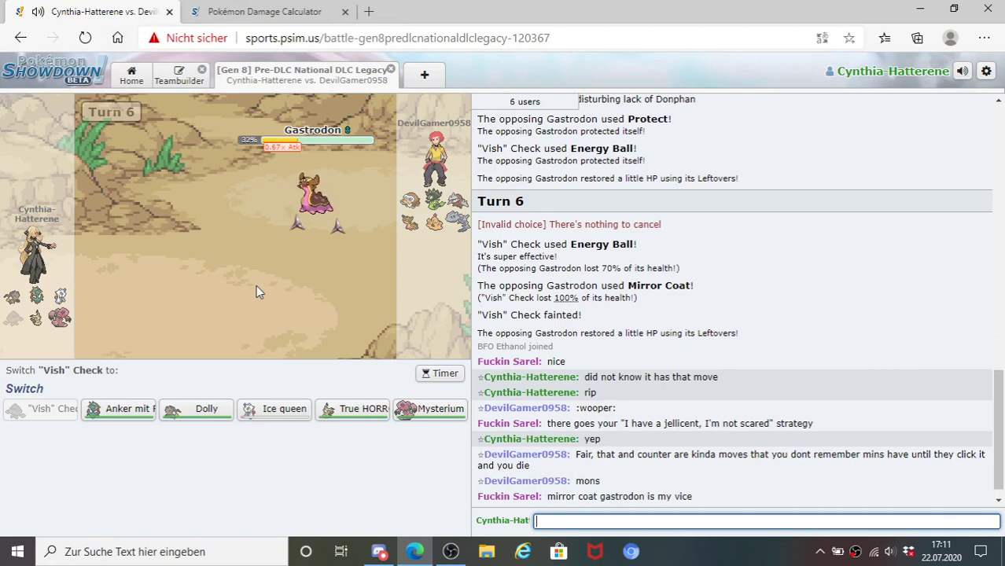
pyautogui.click(275, 12)
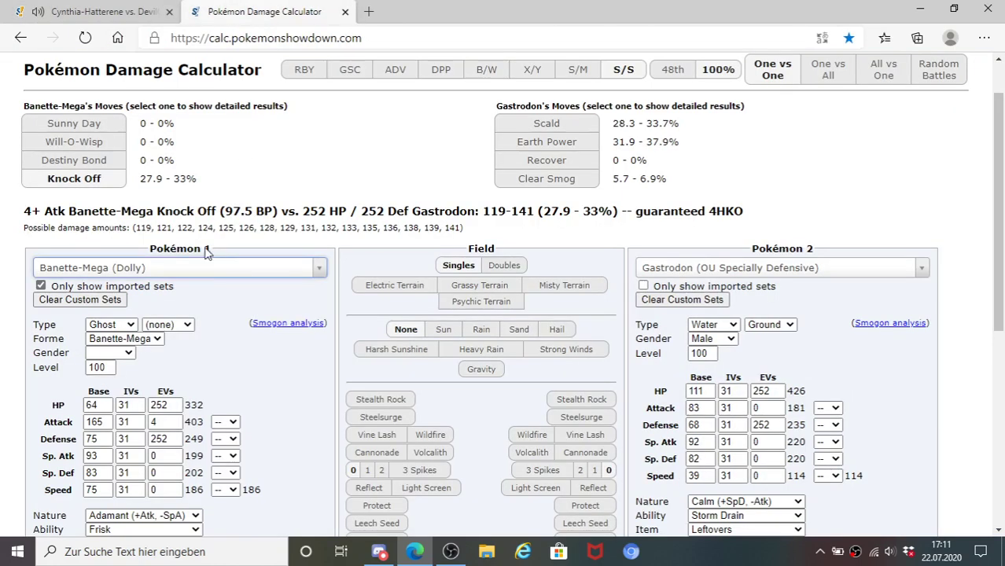
# - Return to the battle and post "i expected amenisa rest thing gastro ngl" in the chat
pyautogui.click(102, 11)
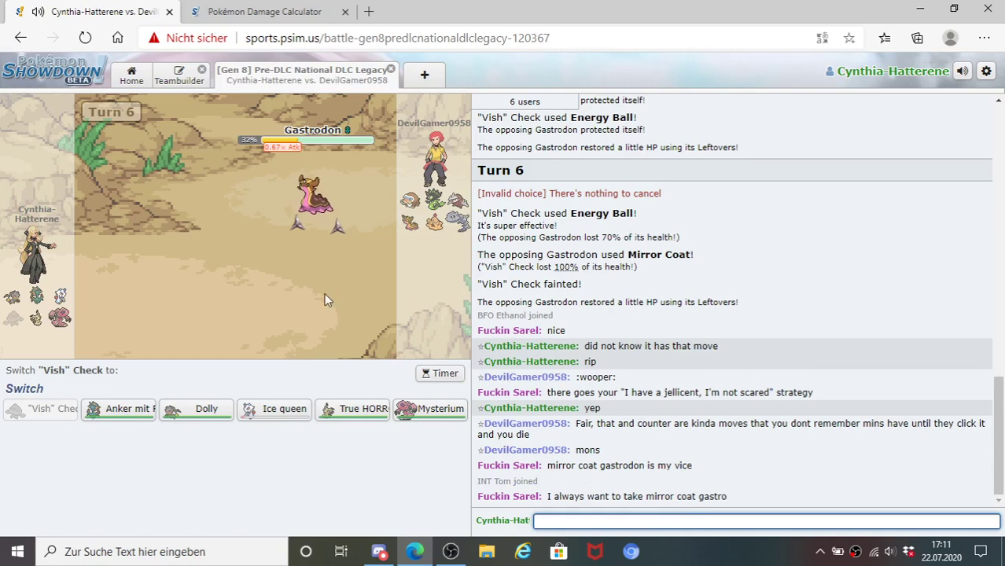
pyautogui.write('i expected ')
pyautogui.write('a')
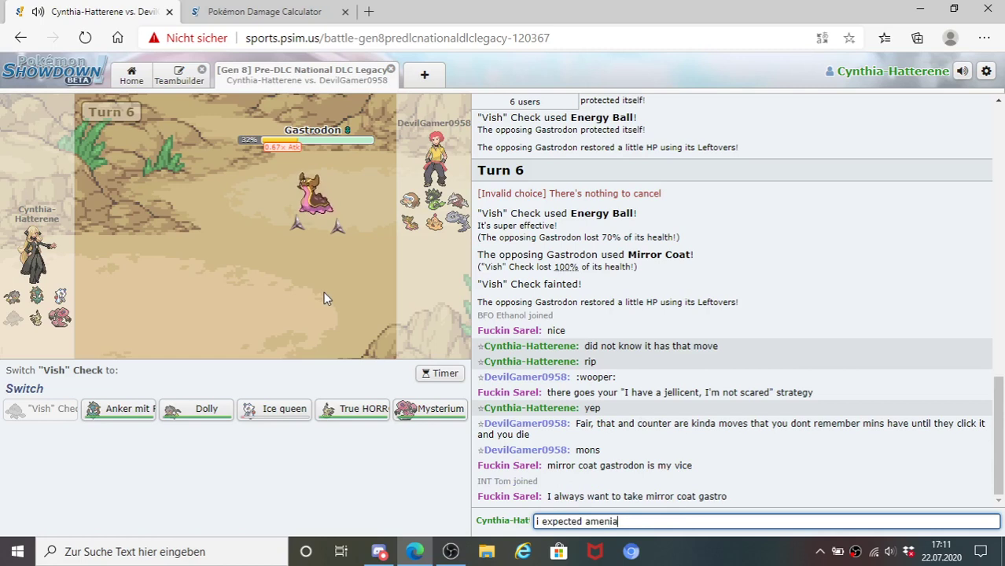
pyautogui.press('BackSpace')
pyautogui.write('sa rest s')
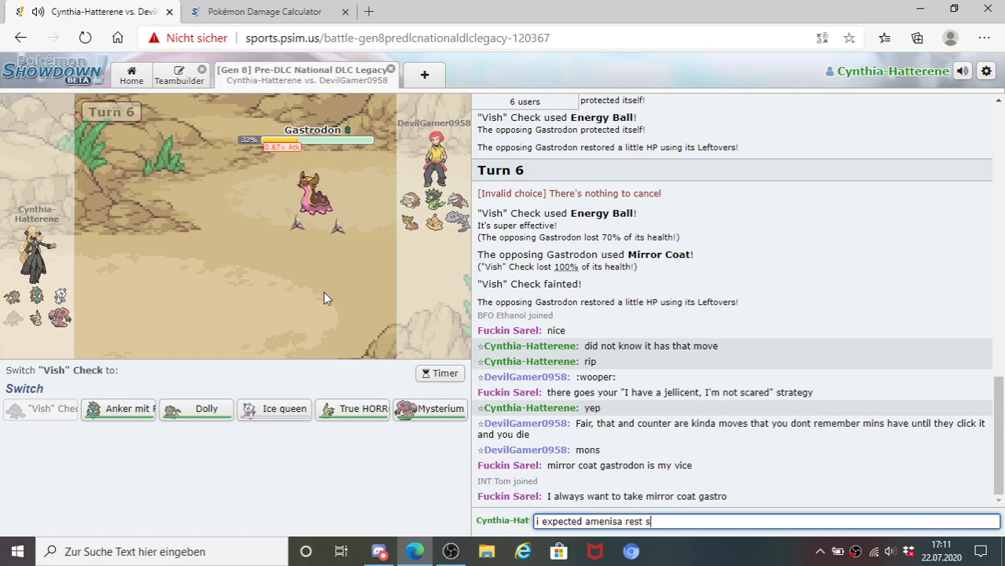
pyautogui.press('BackSpace')
pyautogui.write('st')
pyautogui.press('BackSpace')
pyautogui.press('BackSpace')
pyautogui.write('thi')
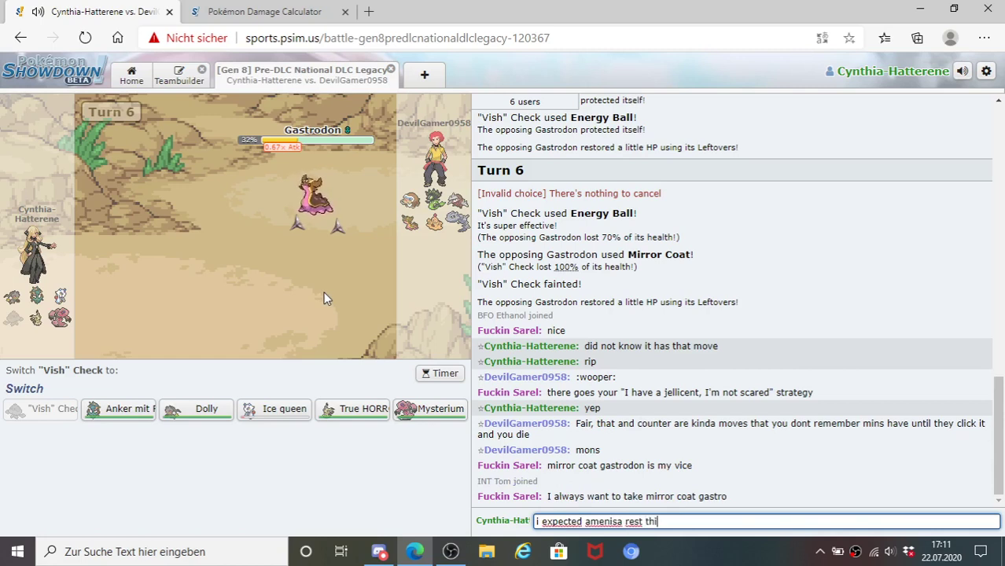
pyautogui.write('ng gas')
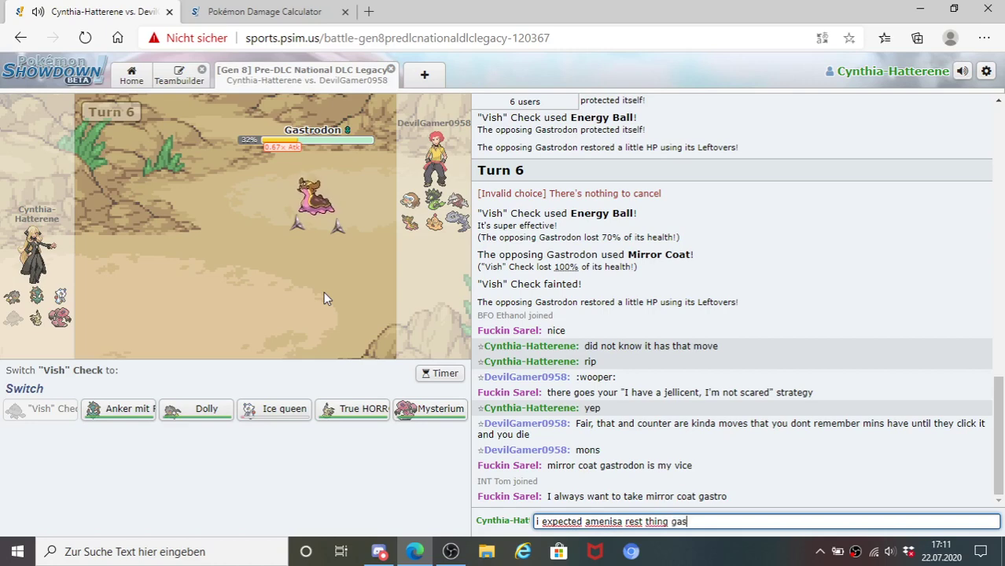
pyautogui.write('tro ngl')
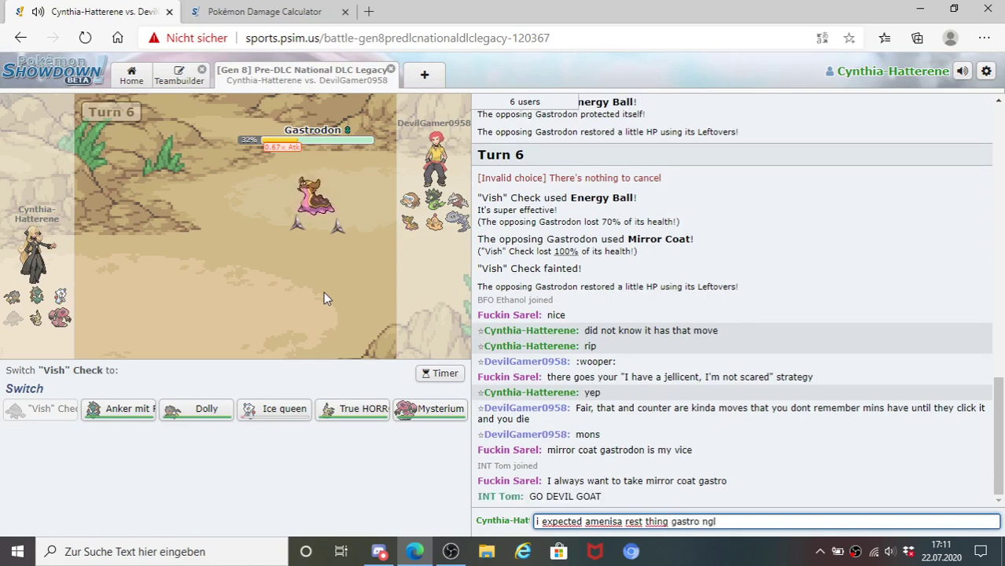
pyautogui.press('Return')
# - Load Froslass (Ice queen) as Pokémon 1 in the damage calculator against Gastrodon
pyautogui.click(259, 11)
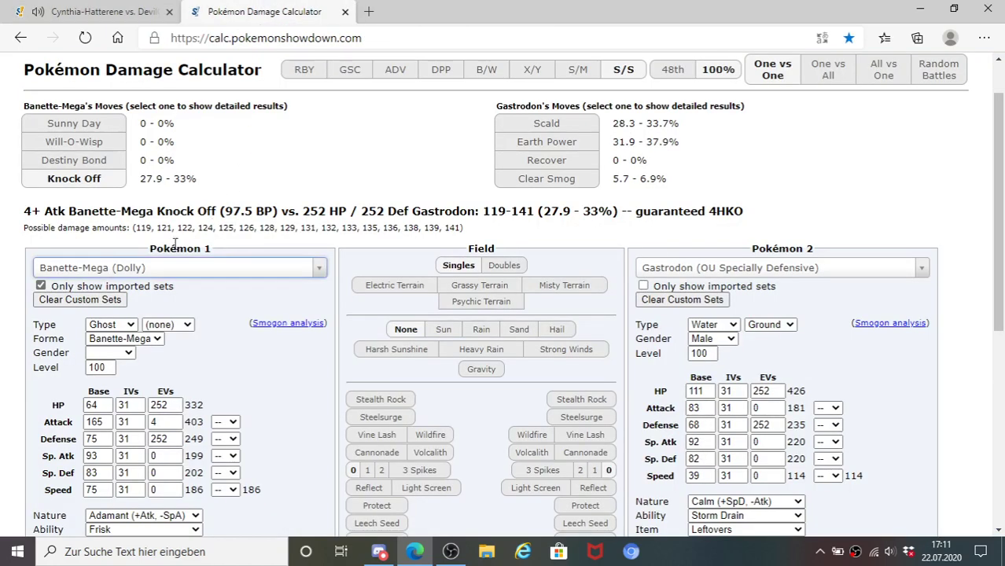
pyautogui.click(167, 268)
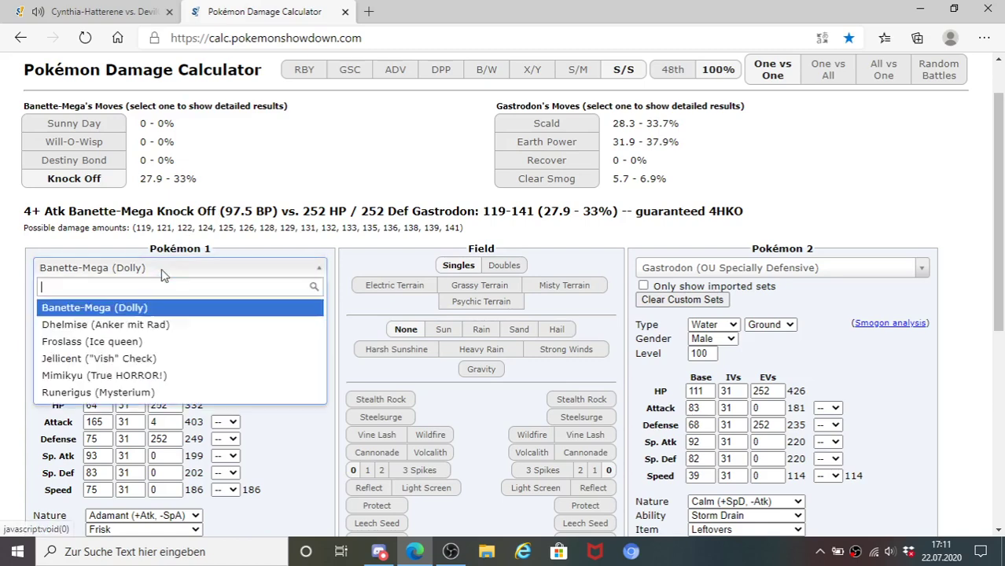
pyautogui.click(122, 342)
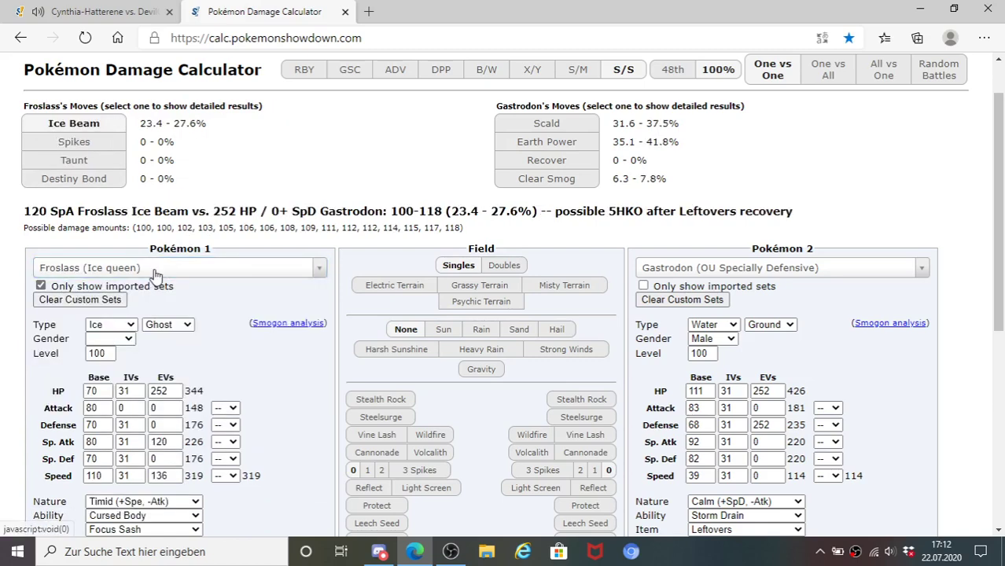
# - Load Mimikyu (True HORROR!) as Pokémon 1 in the damage calculator and return to the battle to inspect the opposing team, including Steelix
pyautogui.click(155, 271)
pyautogui.click(136, 376)
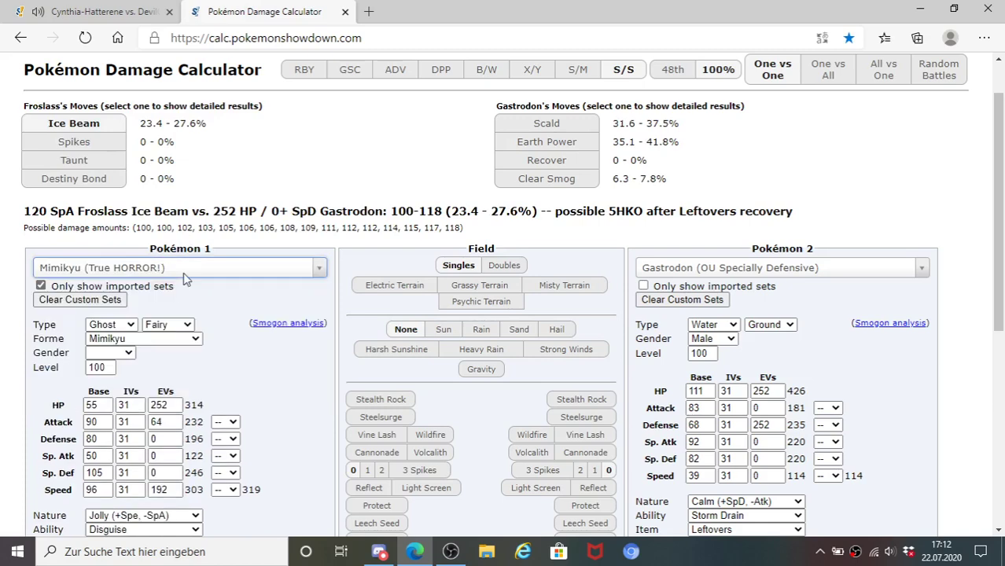
pyautogui.click(102, 12)
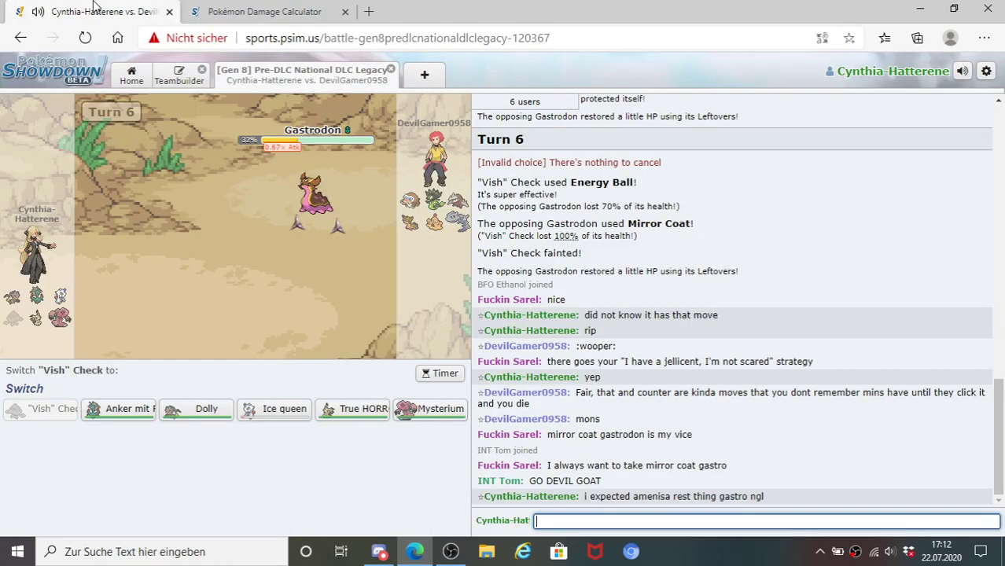
pyautogui.moveTo(296, 198)
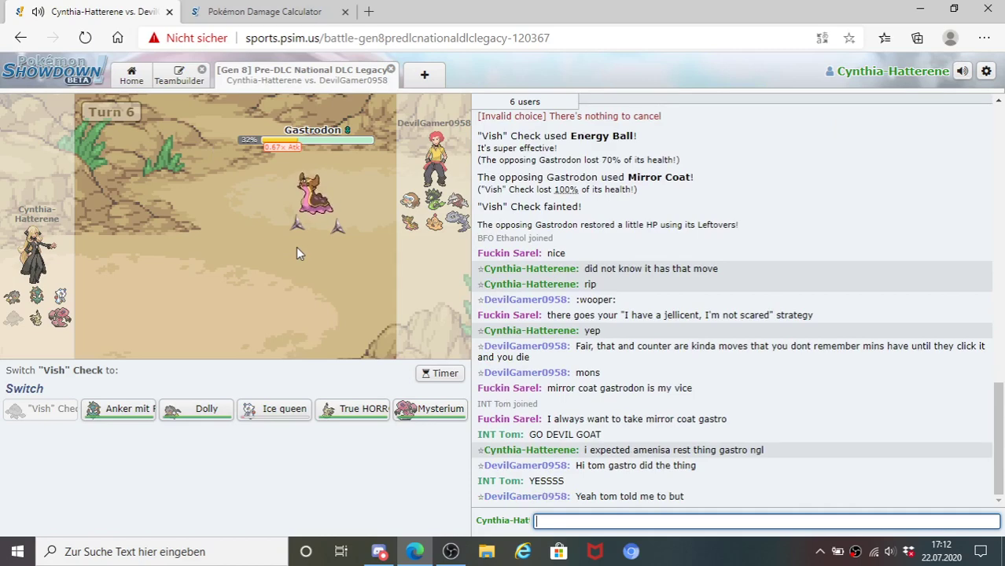
pyautogui.moveTo(457, 223)
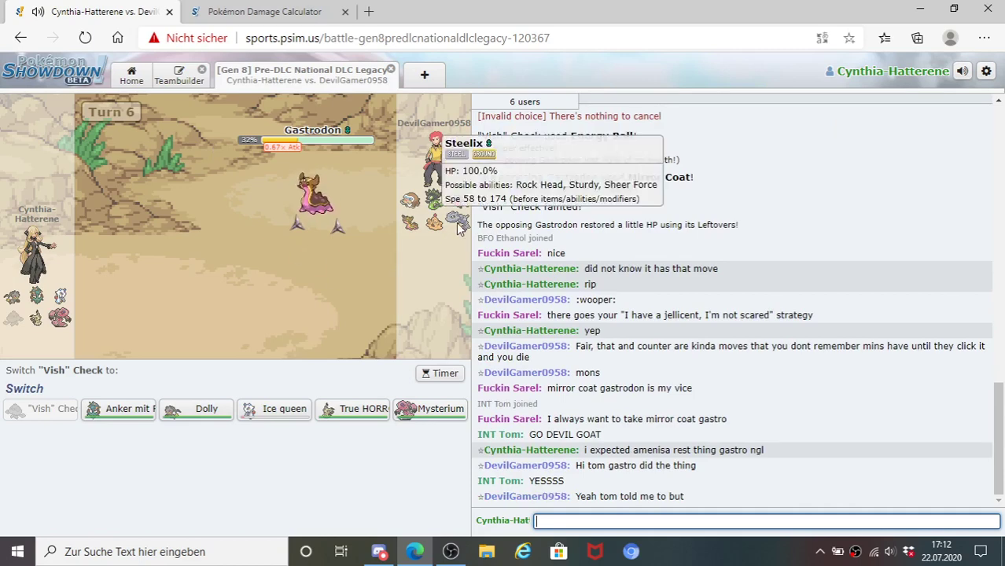
pyautogui.moveTo(359, 412)
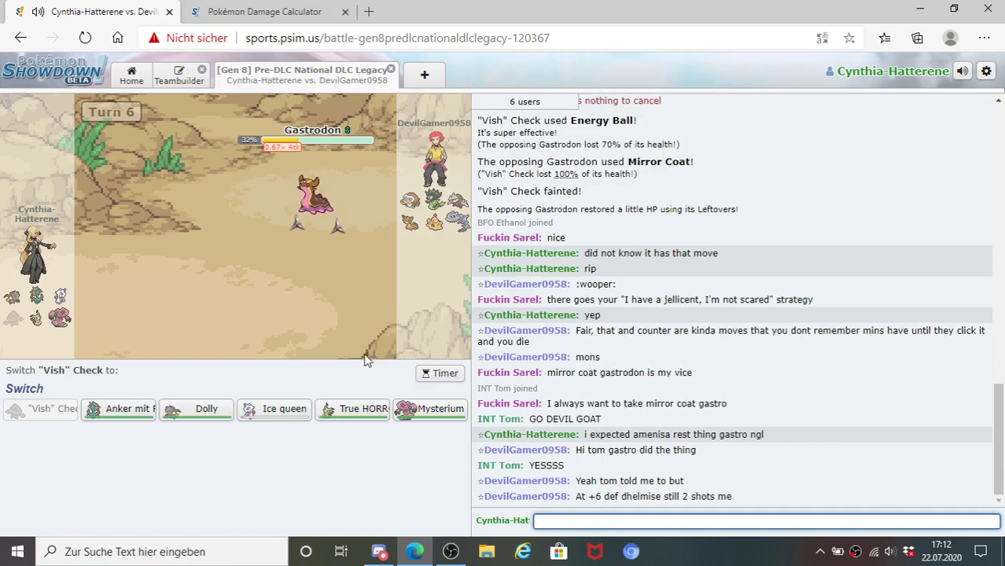
# - Post "shhhh" in the battle chat
pyautogui.write('shu')
pyautogui.press('BackSpace')
pyautogui.press('BackSpace')
pyautogui.press('BackSpace')
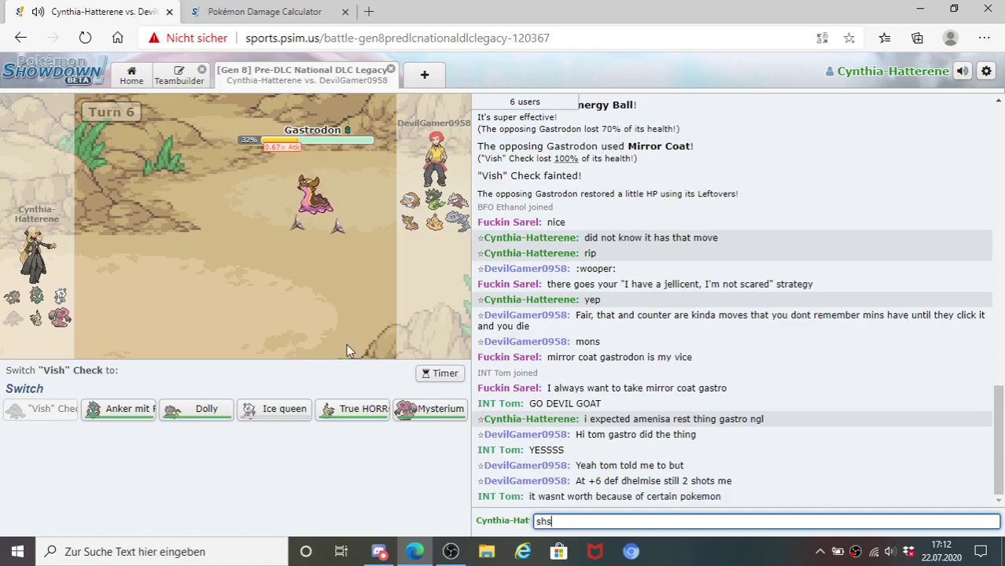
pyautogui.write('sh')
pyautogui.press('BackSpace')
pyautogui.press('BackSpace')
pyautogui.press('BackSpace')
pyautogui.press('BackSpace')
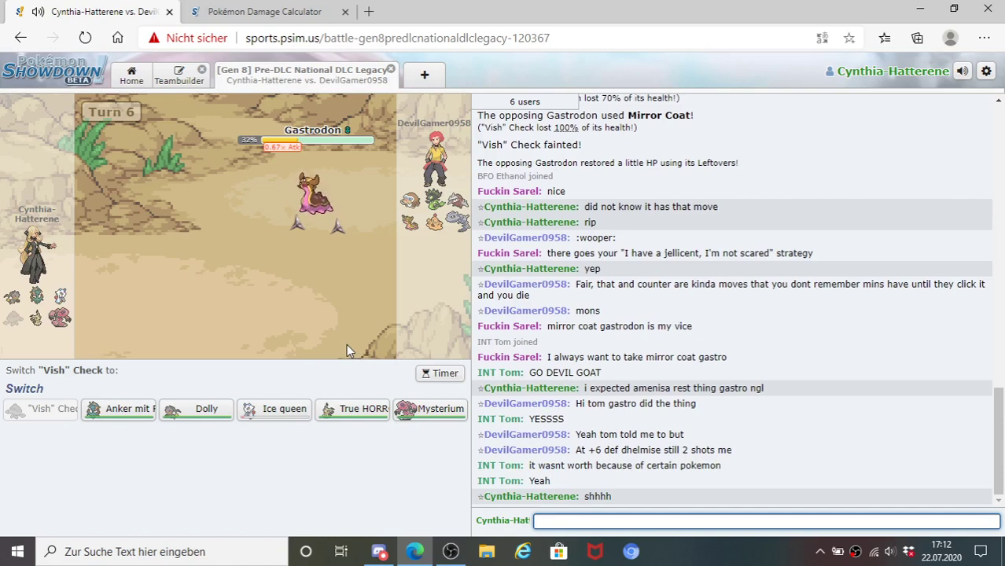
# - Post "nah dhelmise wouldnt naaaah" and "lieeees" as two separate messages in the battle chat
pyautogui.write('nah dd')
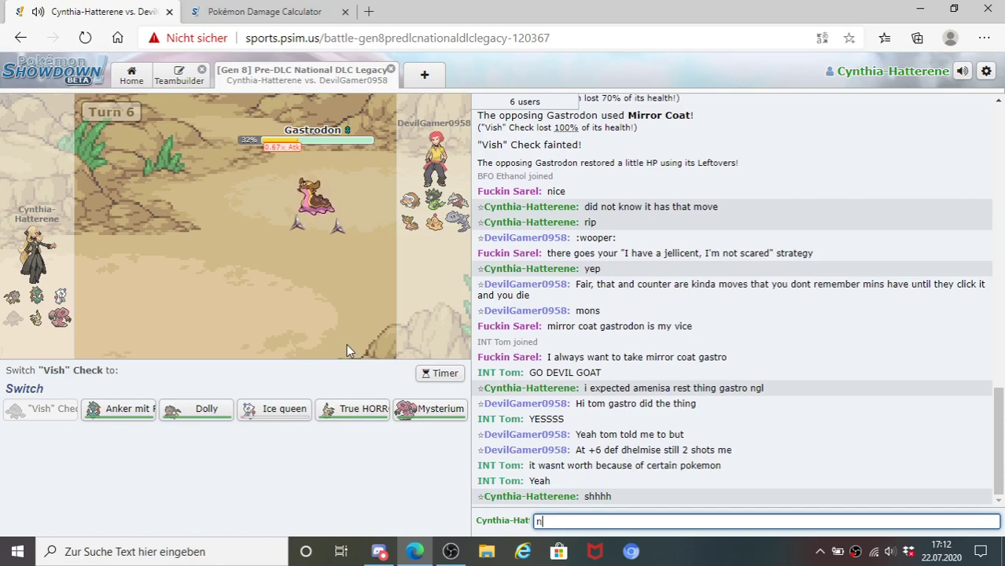
pyautogui.press('BackSpace')
pyautogui.write('helmise wouldnt naaaah')
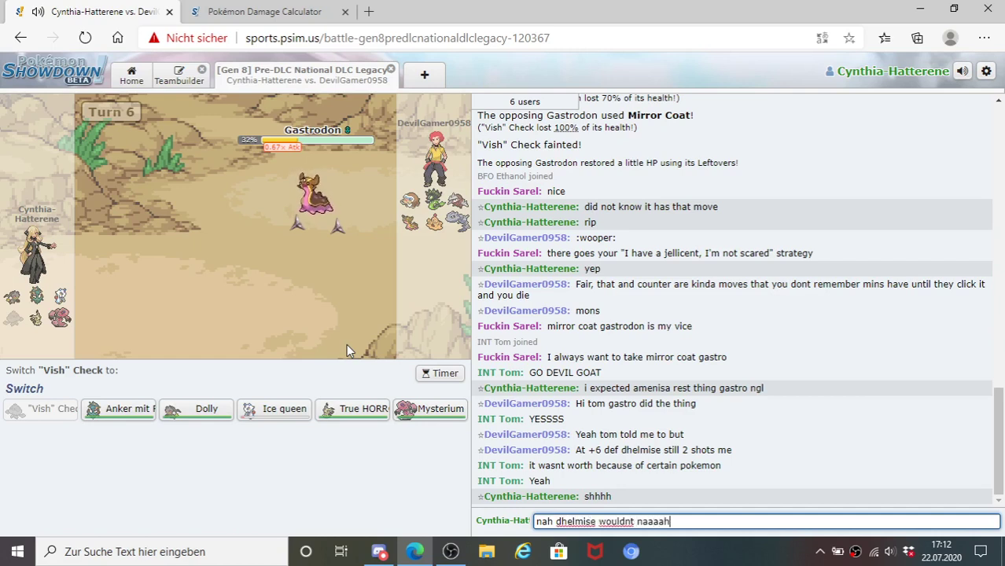
pyautogui.press('Return')
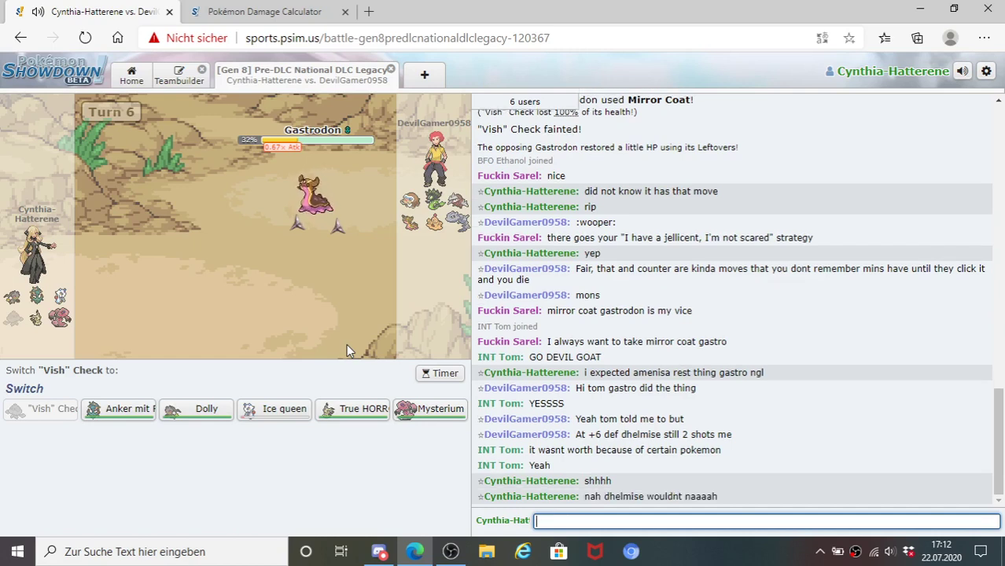
pyautogui.moveTo(124, 415)
pyautogui.write('lieeees')
pyautogui.press('Return')
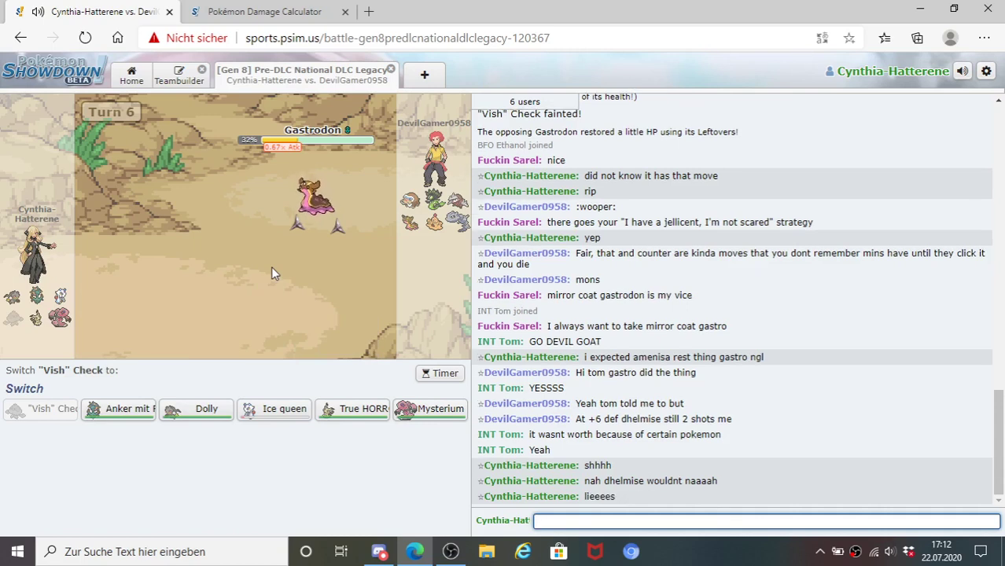
# - Post "so...i may have lost my best defensive answer now, and idl what to do hm" in the battle chat
pyautogui.write('so...i may have lost ')
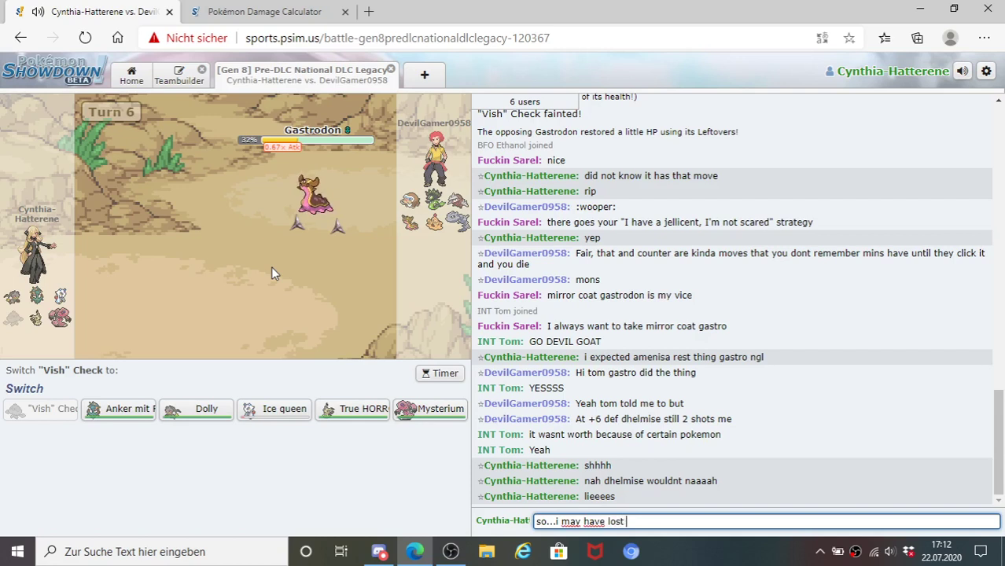
pyautogui.write('my best defens')
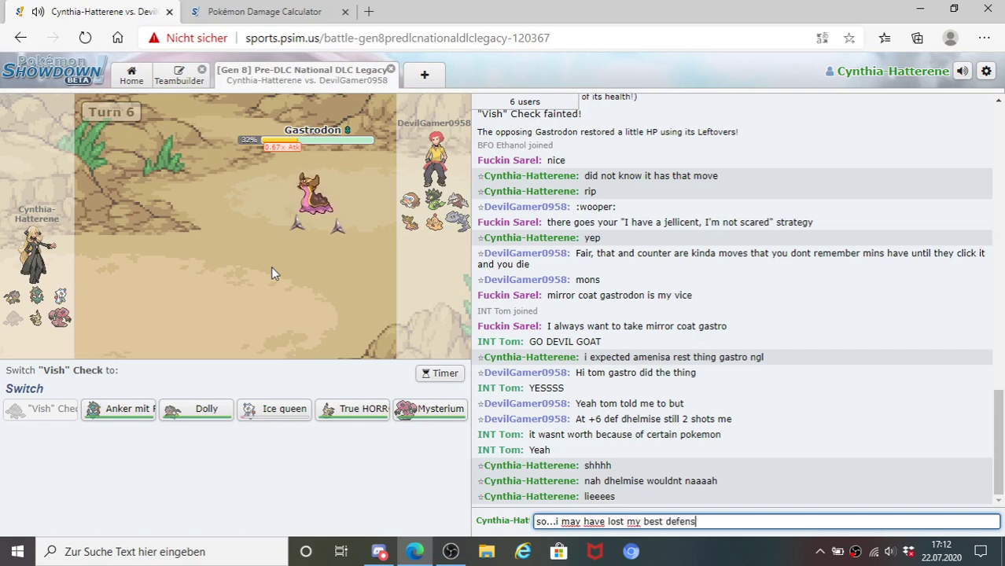
pyautogui.write('ive answer n')
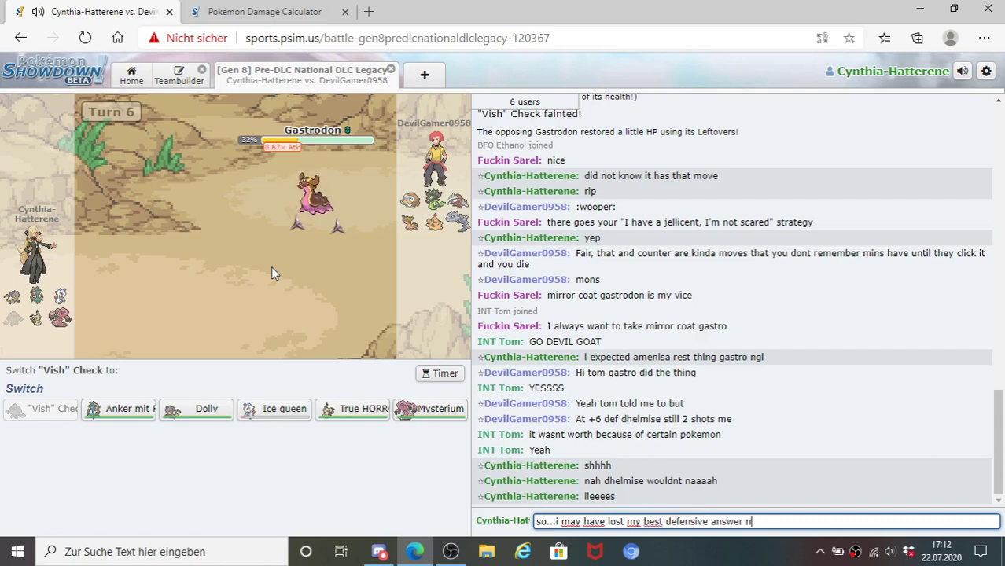
pyautogui.write('ow, and idl what')
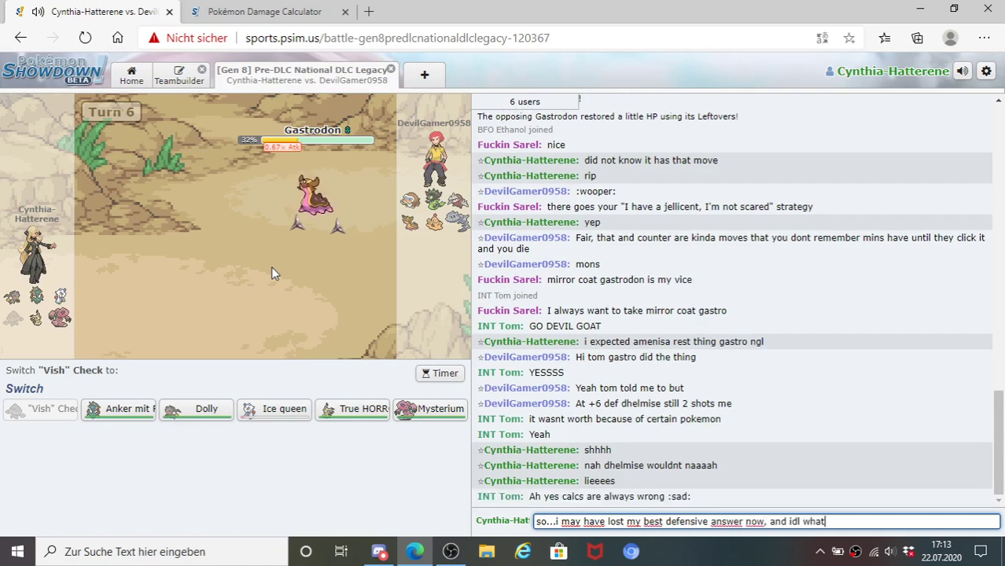
pyautogui.write(' to do')
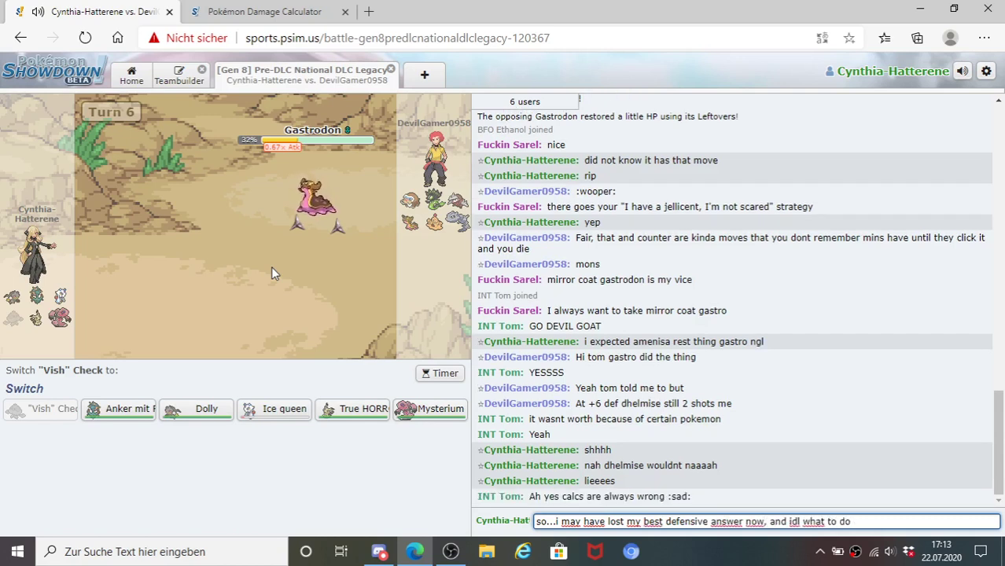
pyautogui.write(' hm')
pyautogui.press('Return')
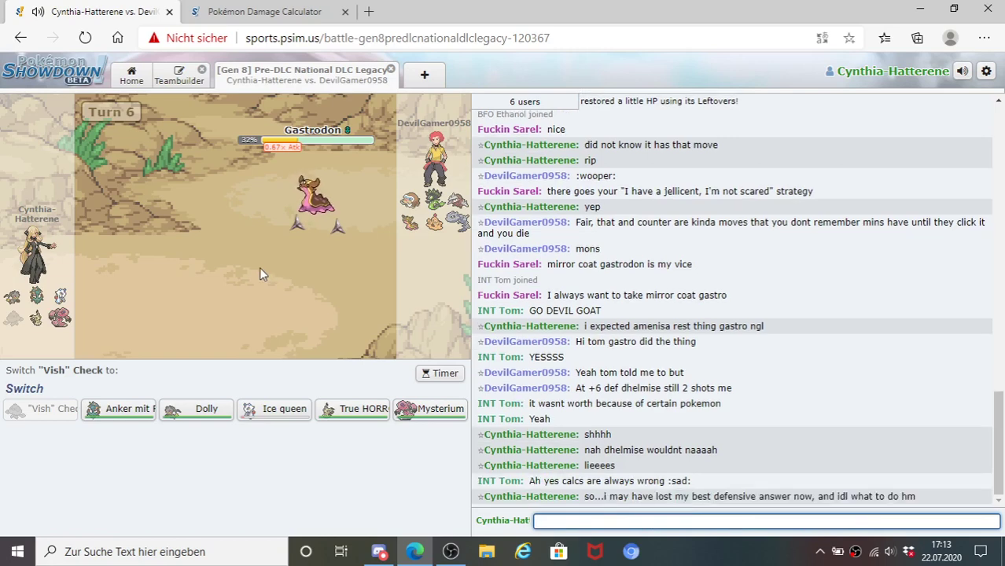
# - Examine Gastrodon's known moves and compare the stats and moves of True HORROR!, Mysterium, Ice queen and Dolly as replacements
pyautogui.moveTo(338, 207)
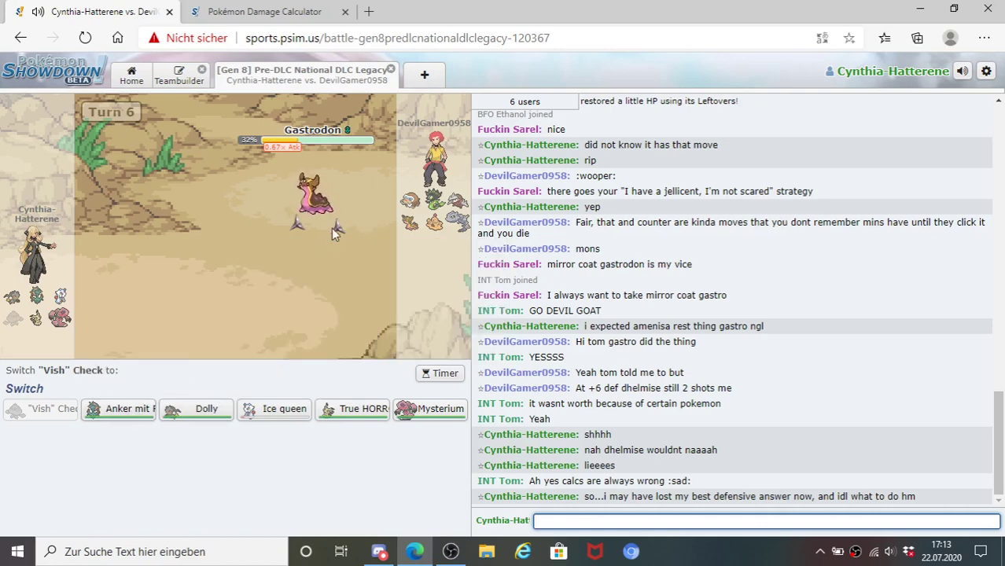
pyautogui.moveTo(333, 228)
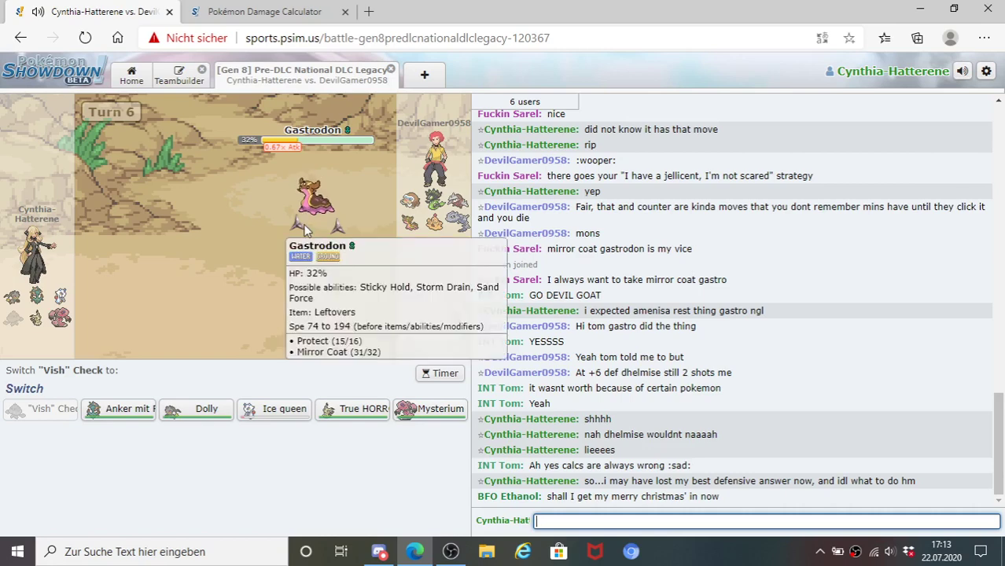
pyautogui.moveTo(340, 421)
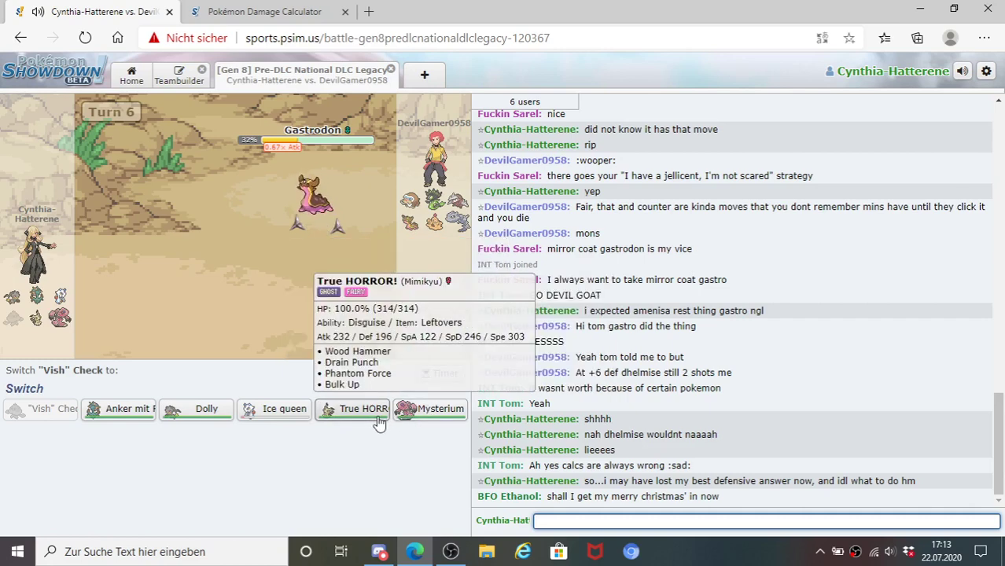
pyautogui.moveTo(432, 416)
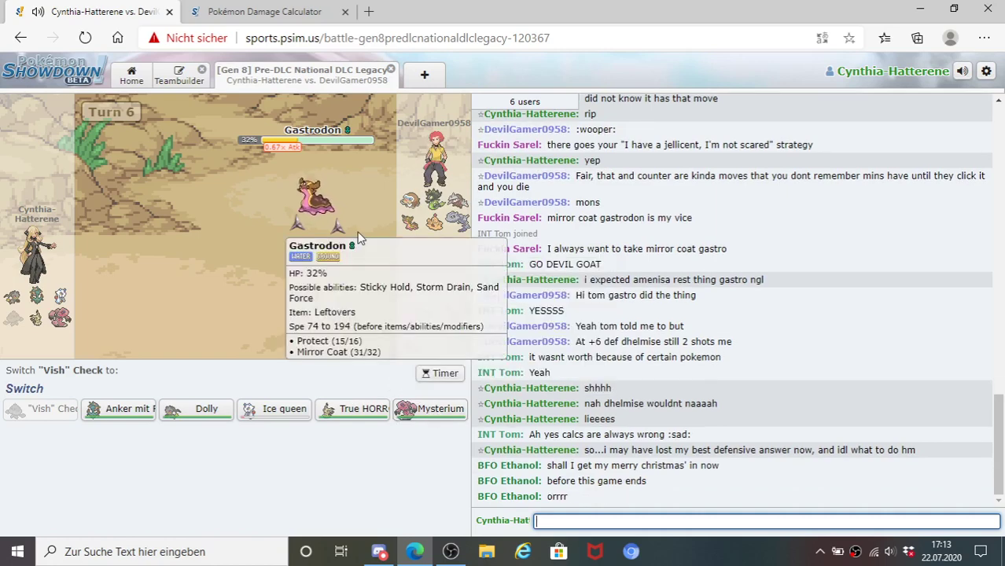
pyautogui.moveTo(273, 421)
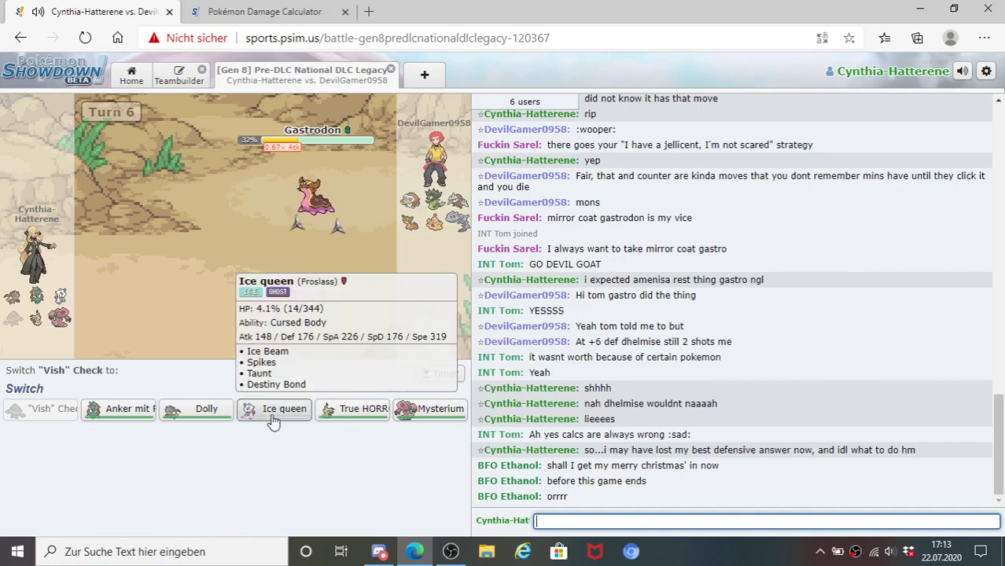
pyautogui.moveTo(210, 423)
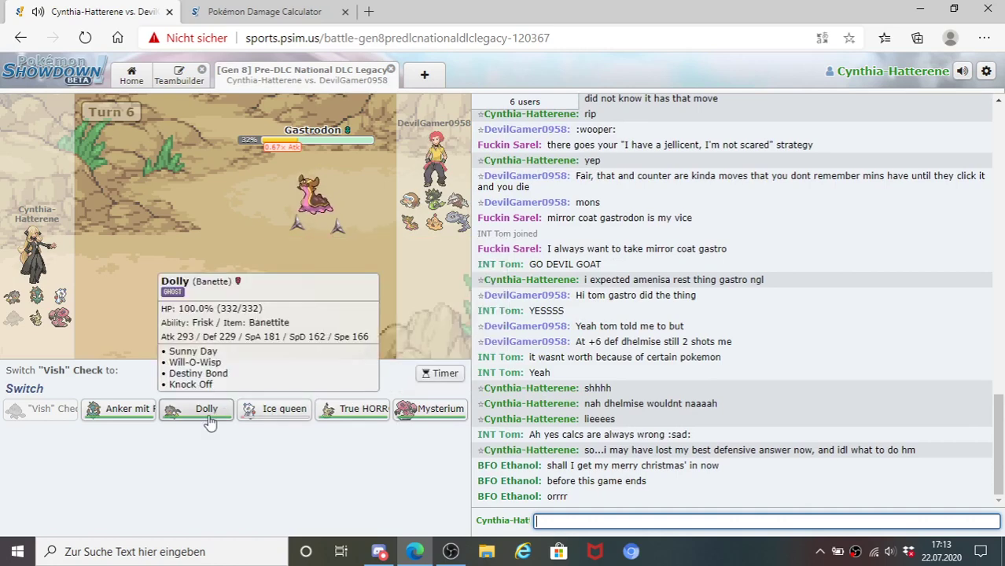
pyautogui.moveTo(307, 208)
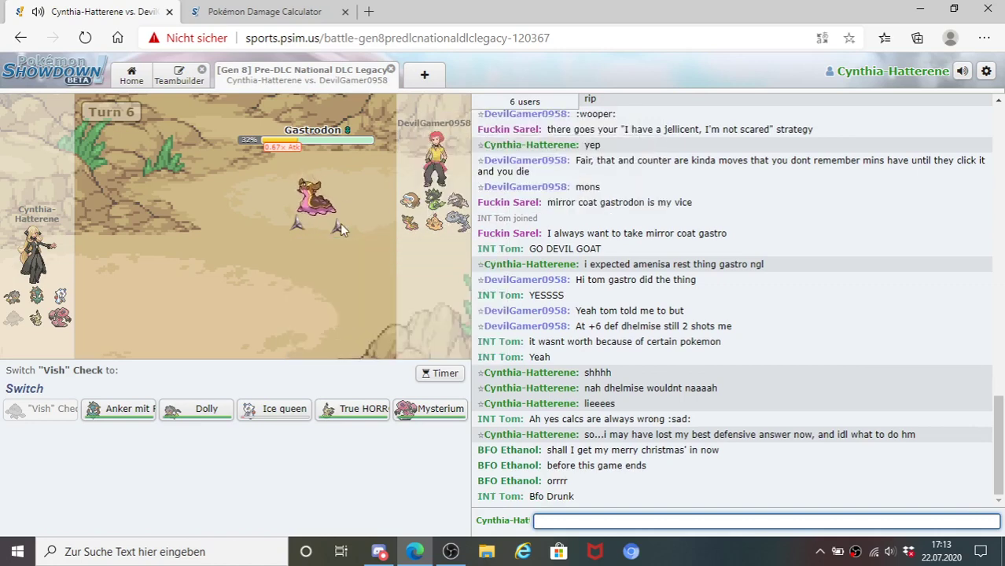
# - Load Banette-Mega (Dolly) as Pokémon 1 in the damage calculator and compare its Knock Off damage with Gastrodon's remaining HP in the battle
pyautogui.click(260, 12)
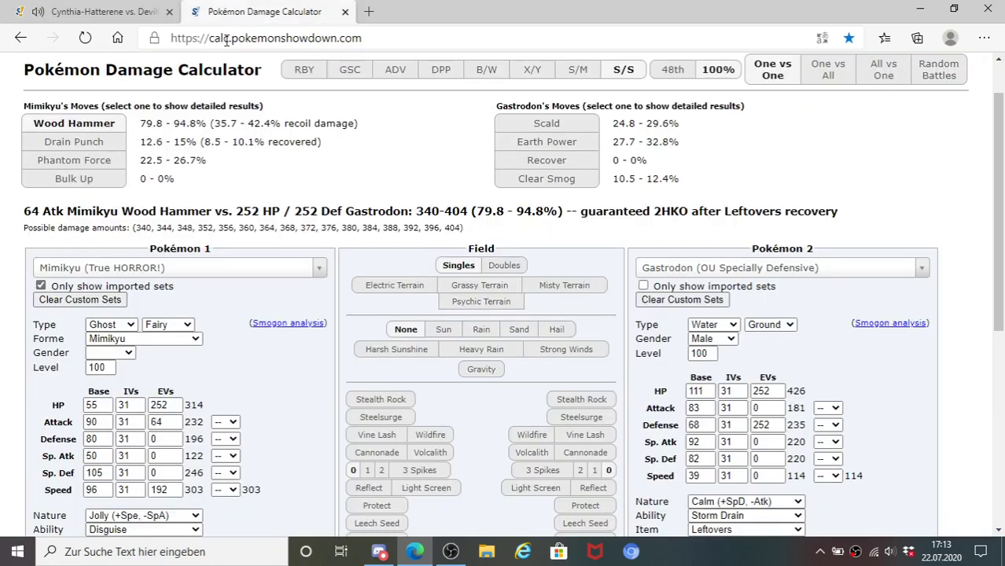
pyautogui.click(152, 269)
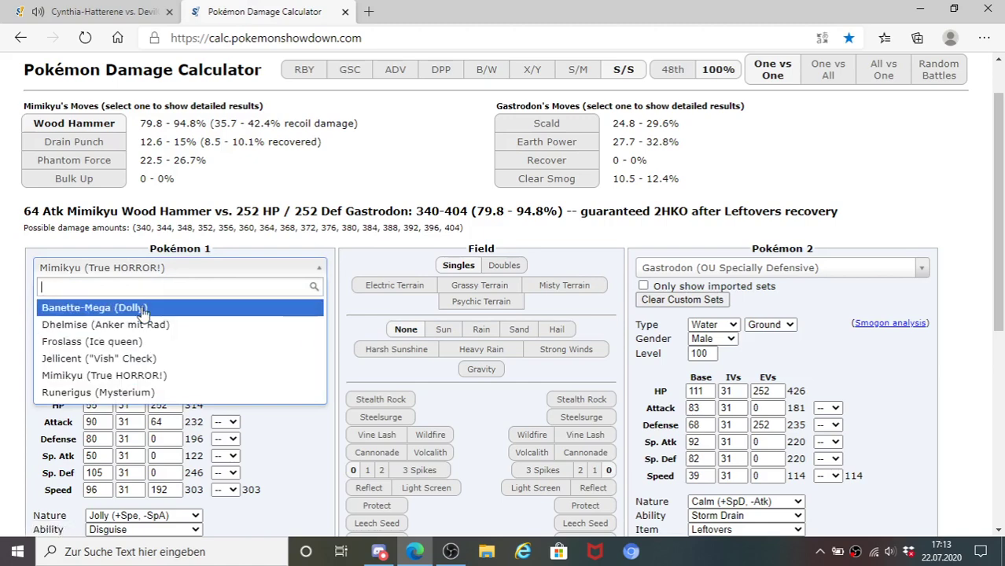
pyautogui.click(144, 310)
pyautogui.click(102, 12)
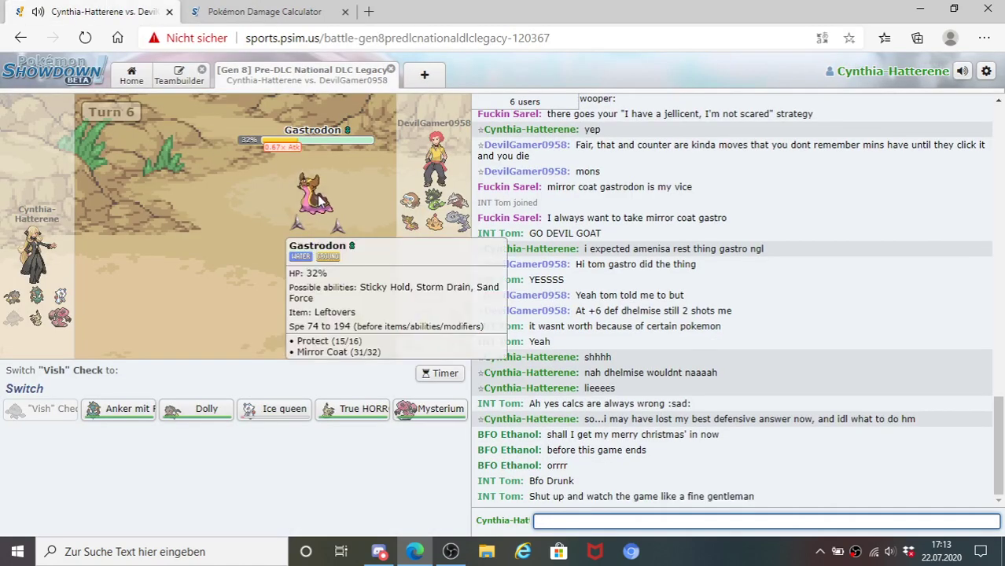
pyautogui.click(264, 10)
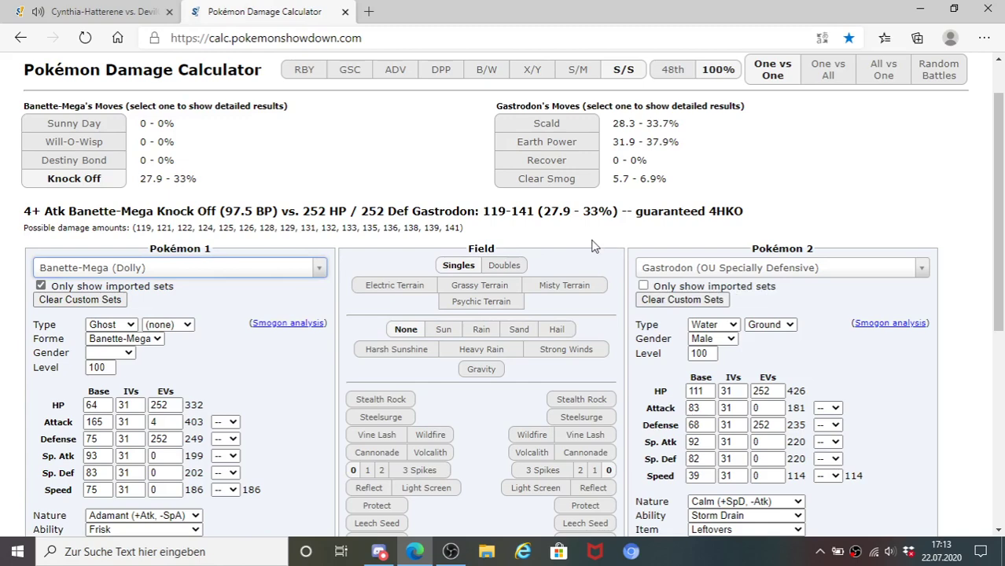
pyautogui.click(101, 10)
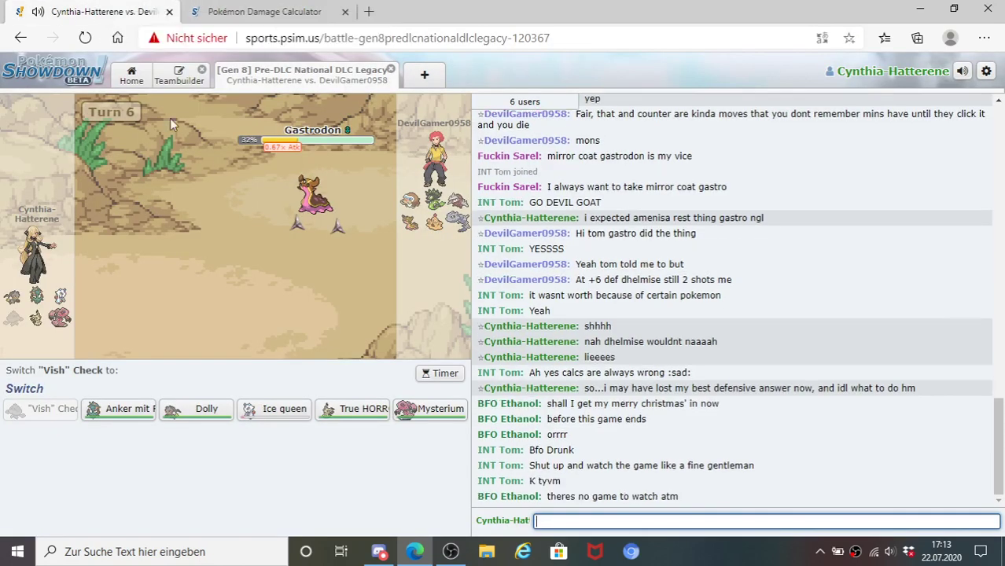
pyautogui.moveTo(299, 168)
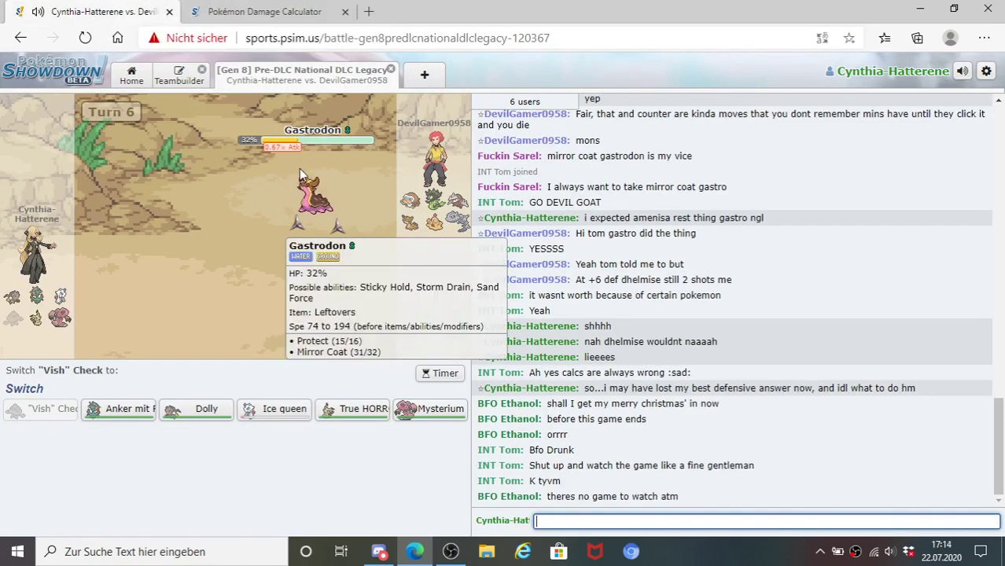
pyautogui.moveTo(196, 414)
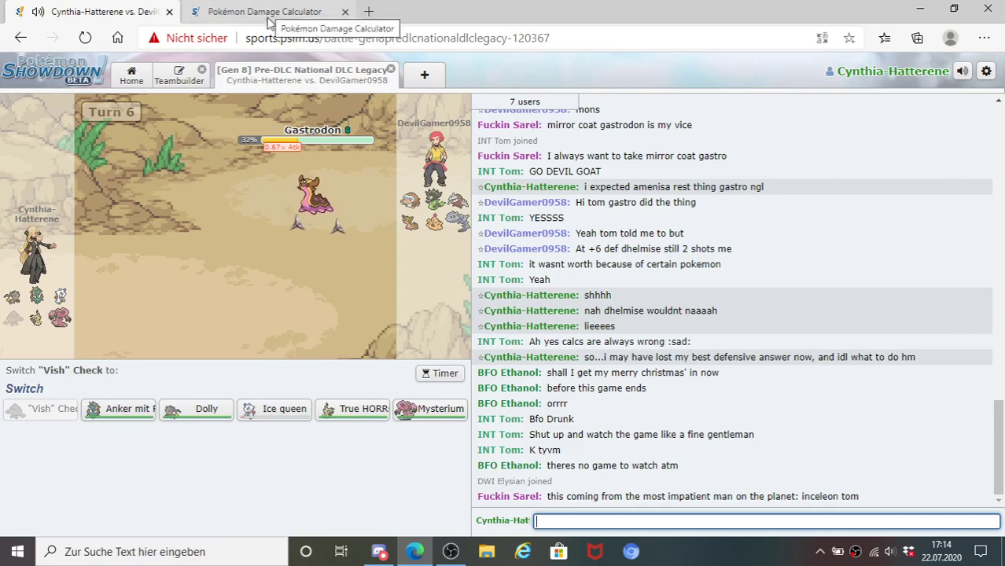
pyautogui.moveTo(322, 183)
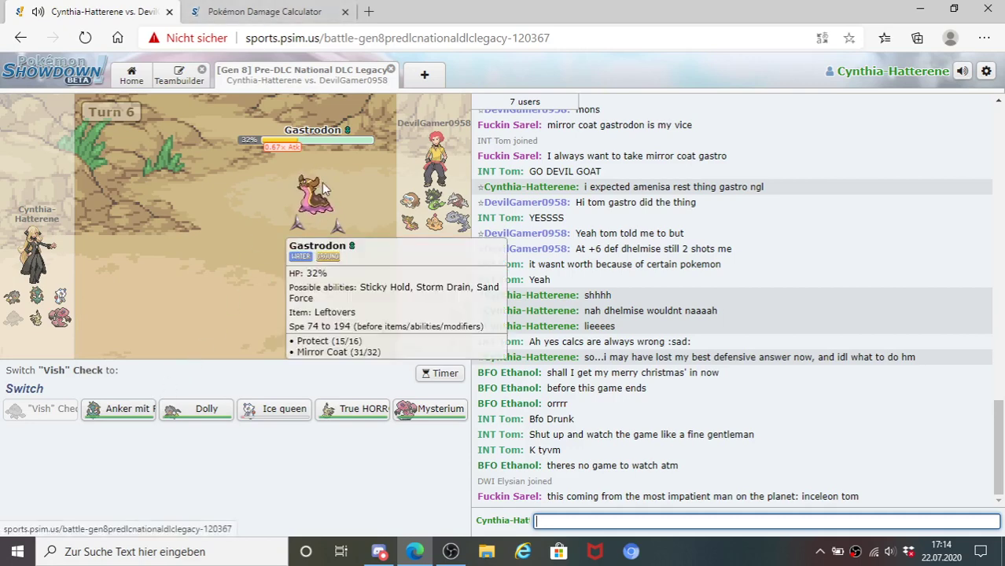
# - Send out Dolly to replace "Vish" Check, enable Mega Evolution and attack Gastrodon with Knock Off
pyautogui.click(224, 410)
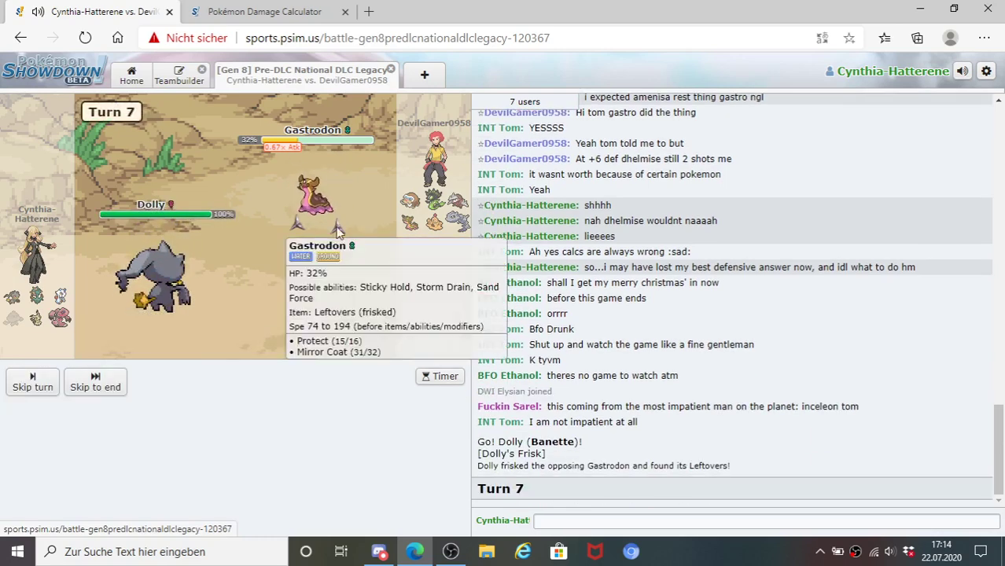
pyautogui.click(236, 443)
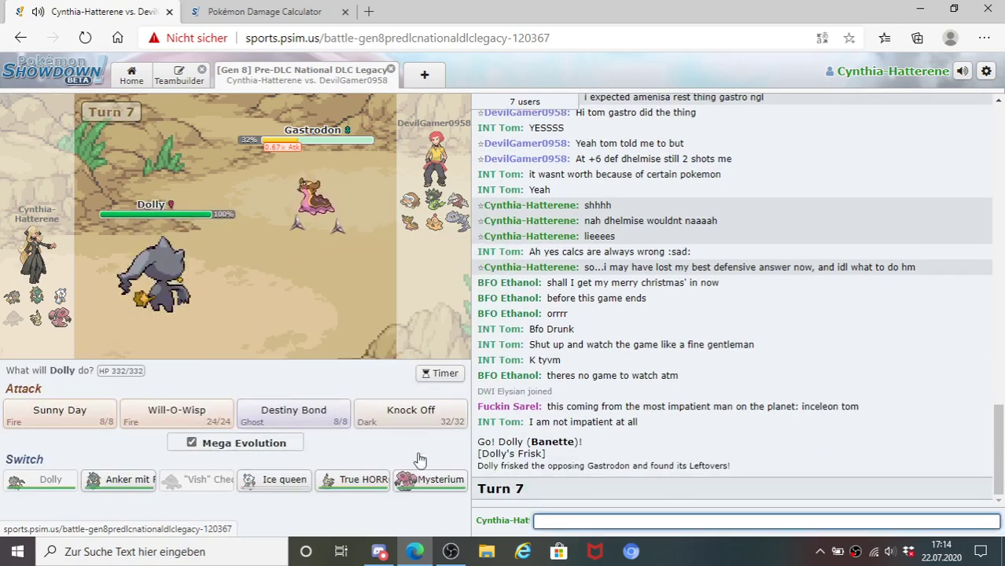
pyautogui.click(413, 424)
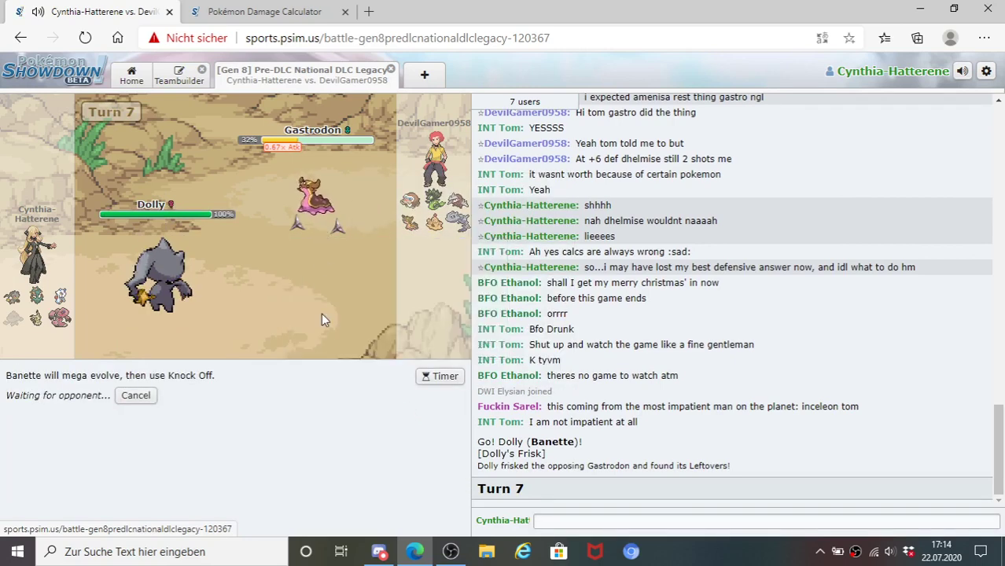
# - Check Dolly's and Gastrodon's battle details and review Banette-Mega's Knock Off calculation against Gastrodon
pyautogui.moveTo(309, 220)
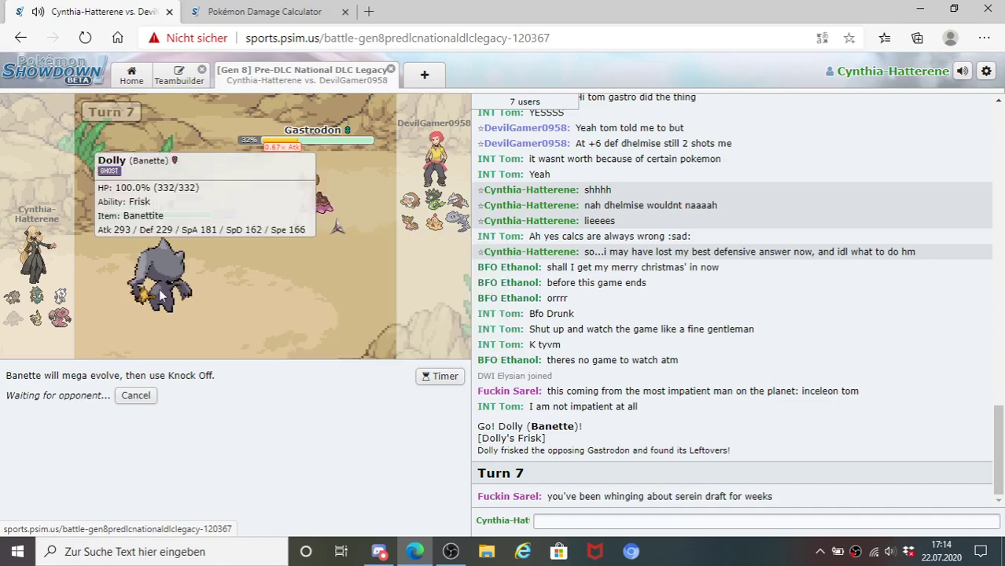
pyautogui.moveTo(23, 318)
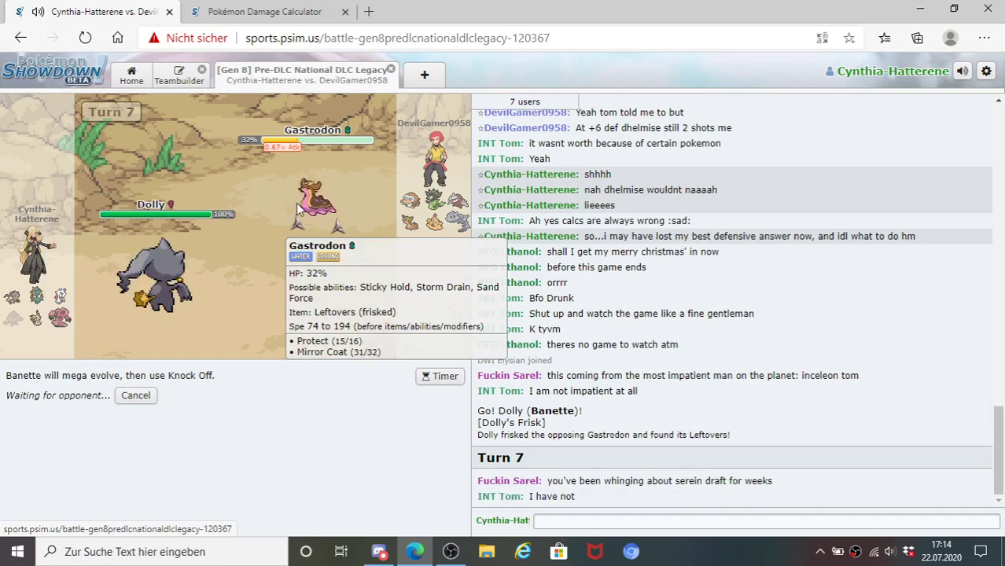
pyautogui.click(263, 10)
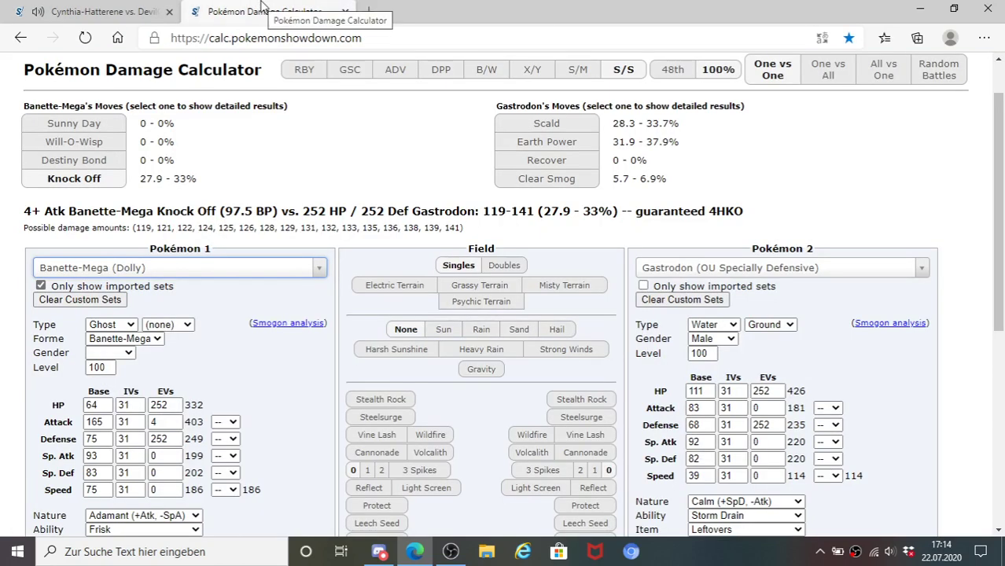
pyautogui.click(101, 9)
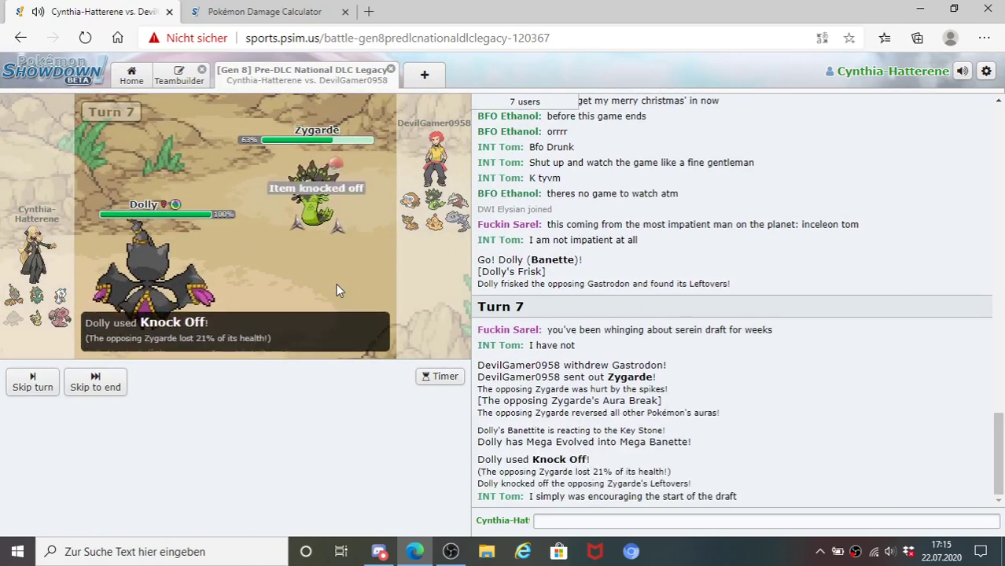
# - Check the opposing Zygarde's details and have Dolly use Will-O-Wisp on it
pyautogui.moveTo(334, 203)
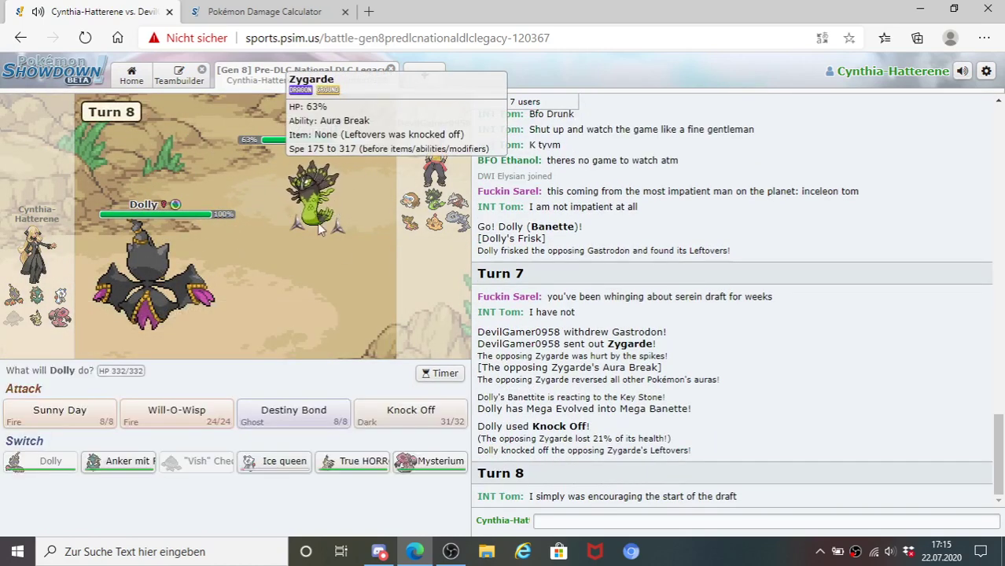
pyautogui.click(179, 410)
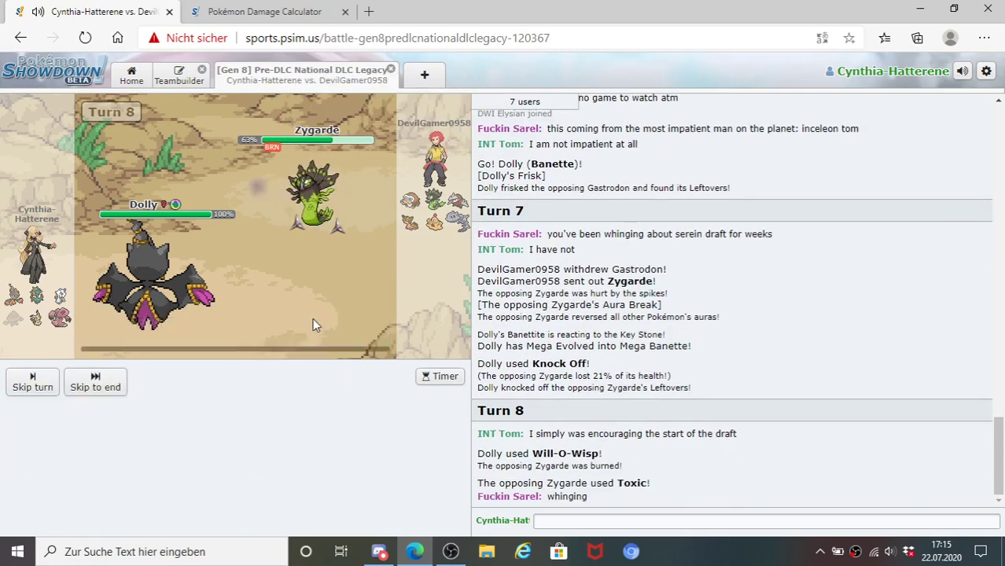
# - Compare the benched teammates against Zygarde's details and switch Dolly out for Mysterium
pyautogui.moveTo(309, 211)
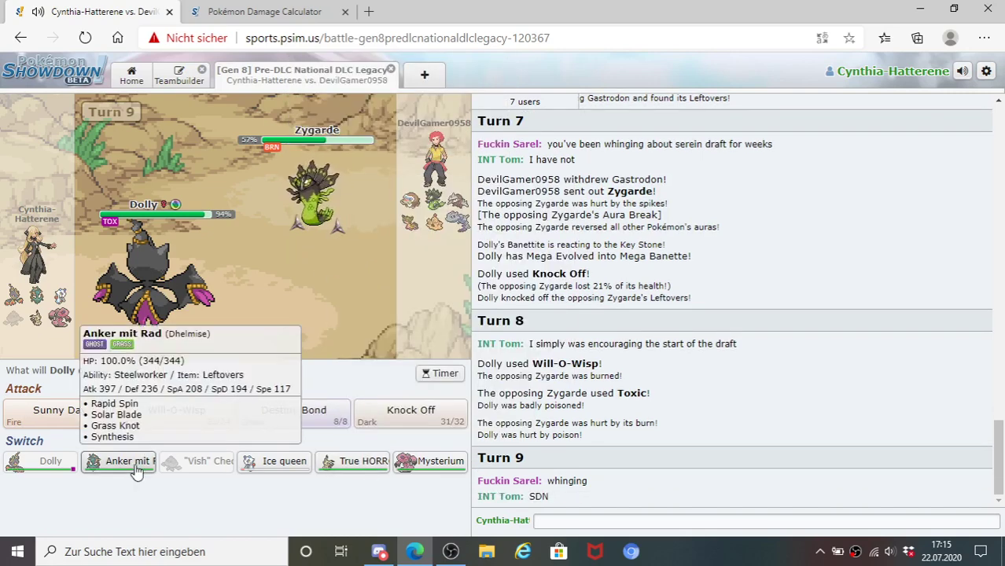
pyautogui.moveTo(288, 465)
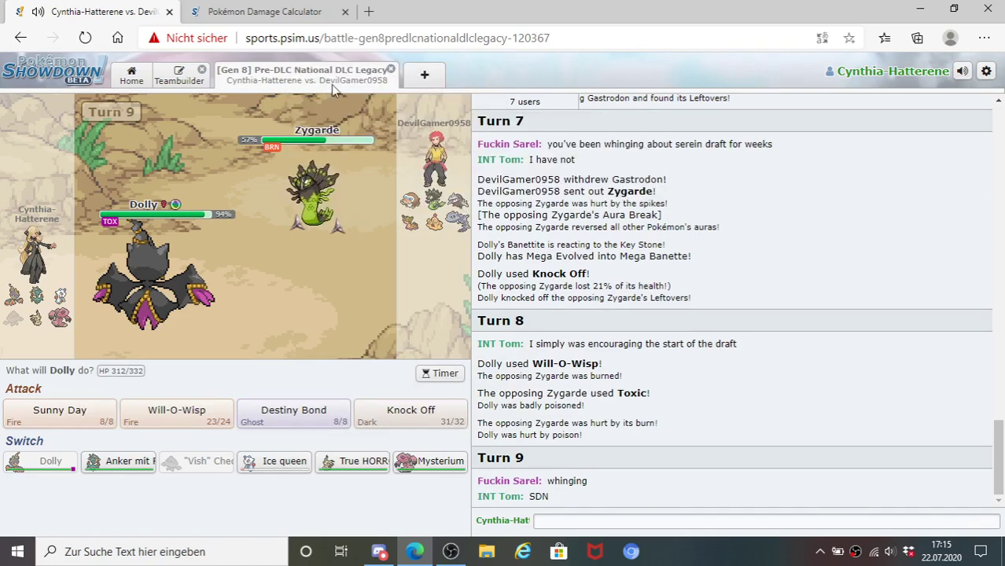
pyautogui.moveTo(466, 223)
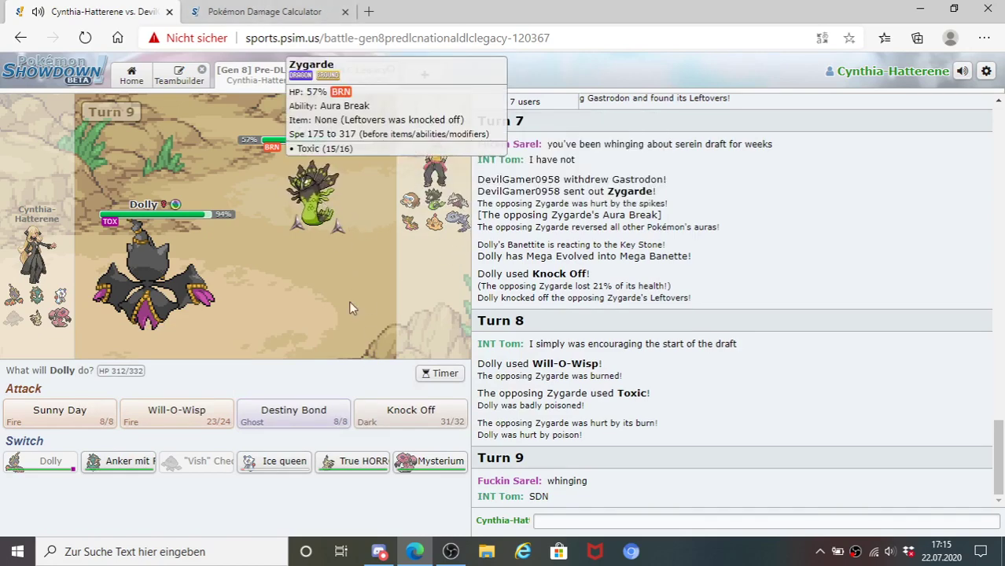
pyautogui.moveTo(364, 470)
pyautogui.moveTo(410, 464)
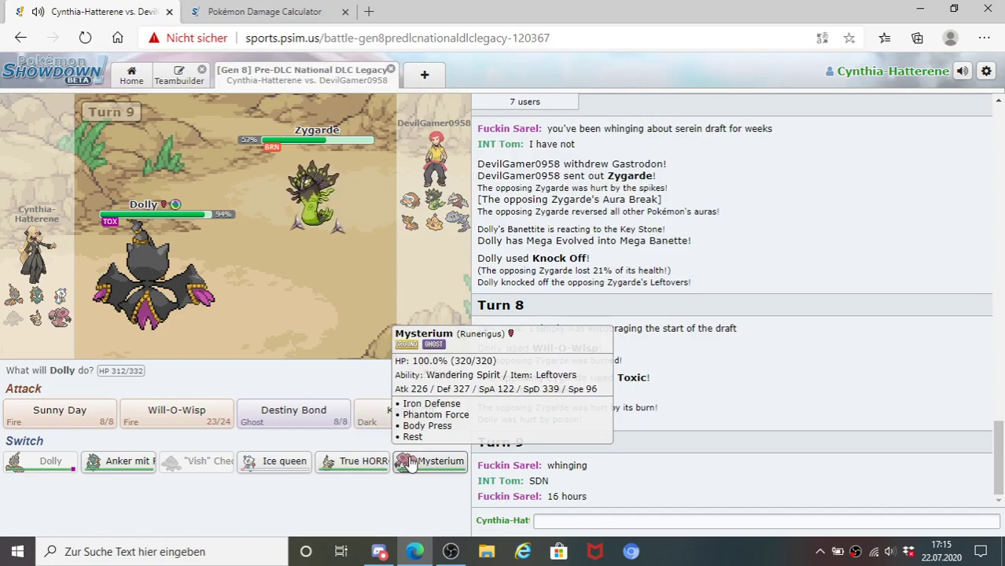
pyautogui.moveTo(466, 432)
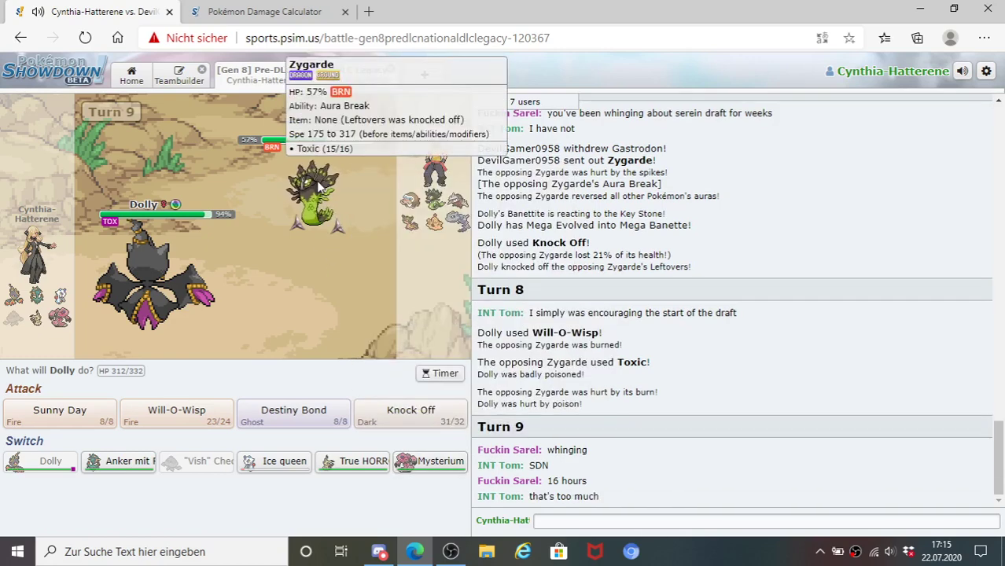
pyautogui.moveTo(415, 460)
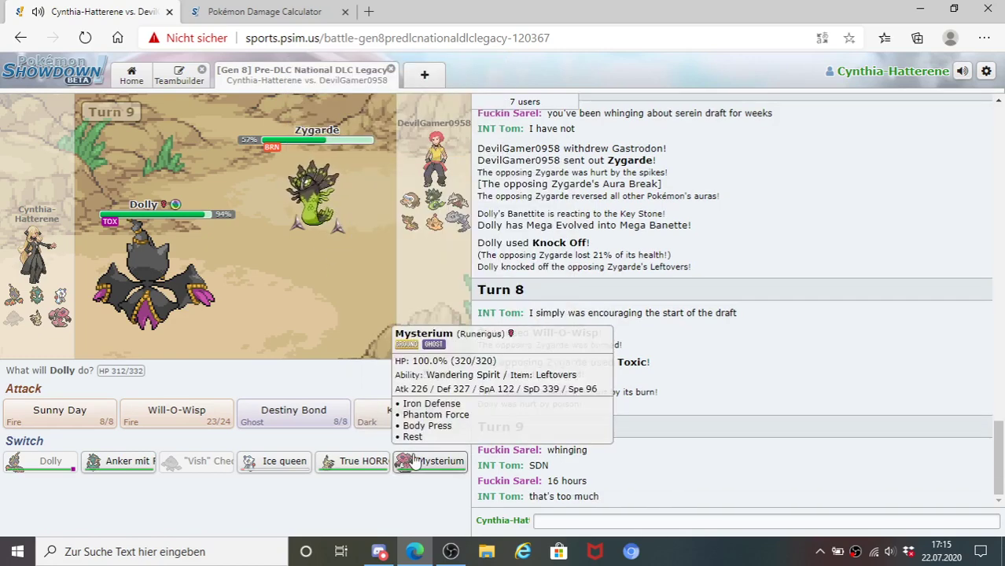
pyautogui.click(414, 461)
# - Check Mysterium and the burned Zygarde on the field, and have Mysterium use Iron Defense
pyautogui.moveTo(336, 206)
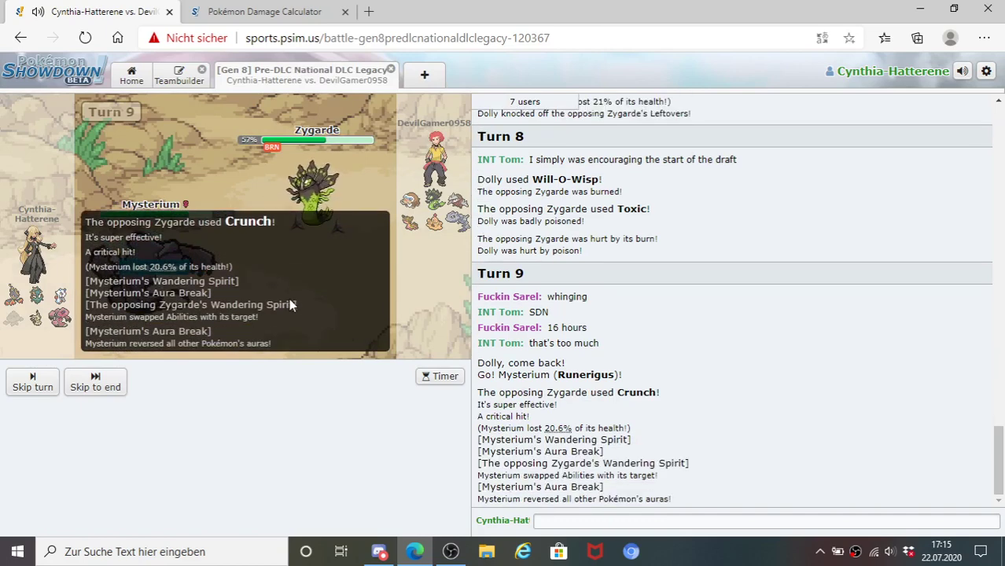
pyautogui.moveTo(169, 290)
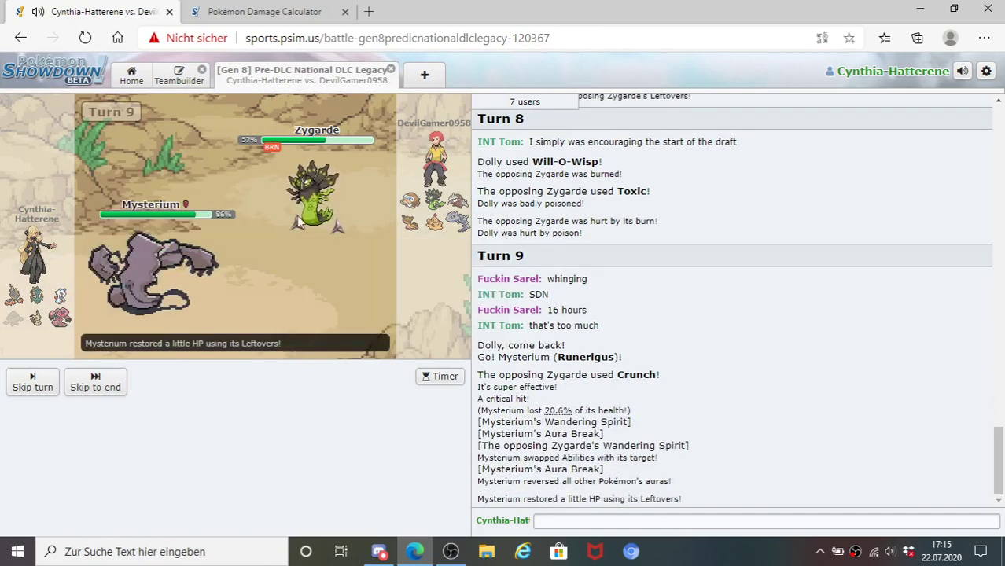
pyautogui.moveTo(303, 210)
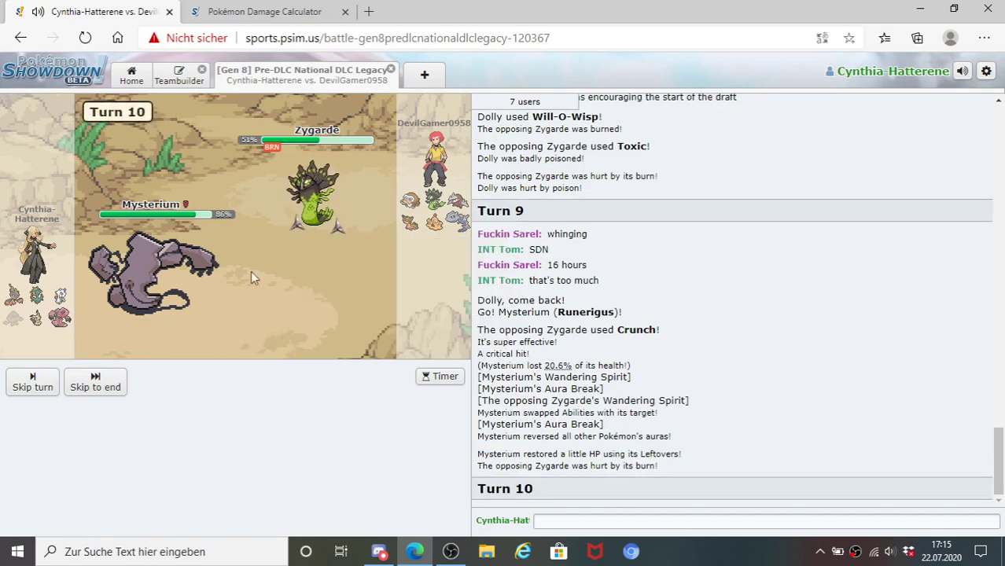
pyautogui.click(64, 410)
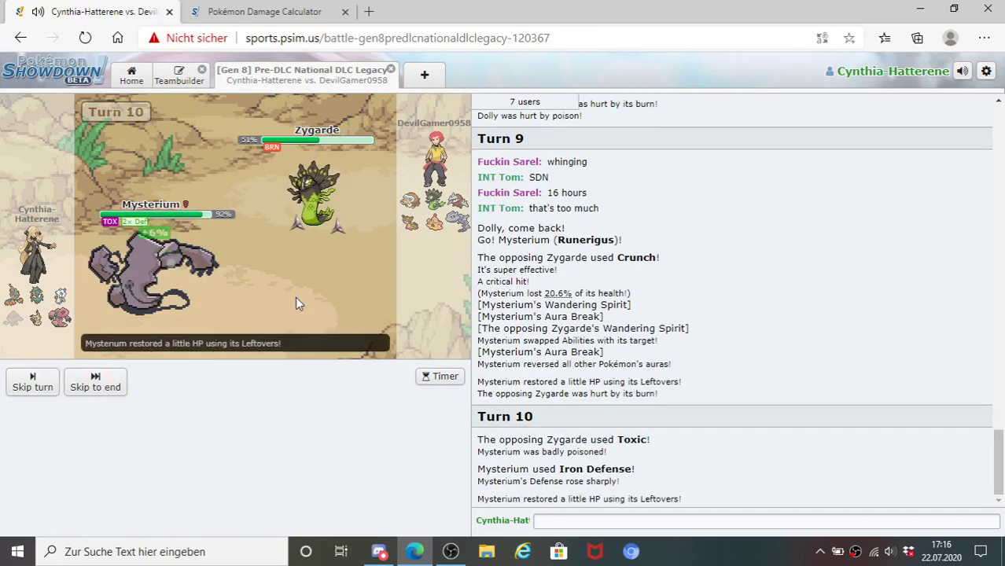
# - In the damage calculator, load Runerigus (Mysterium) as Pokémon 1 and Zygarde (Doubles Dragon Dance) as Pokémon 2
pyautogui.click(260, 11)
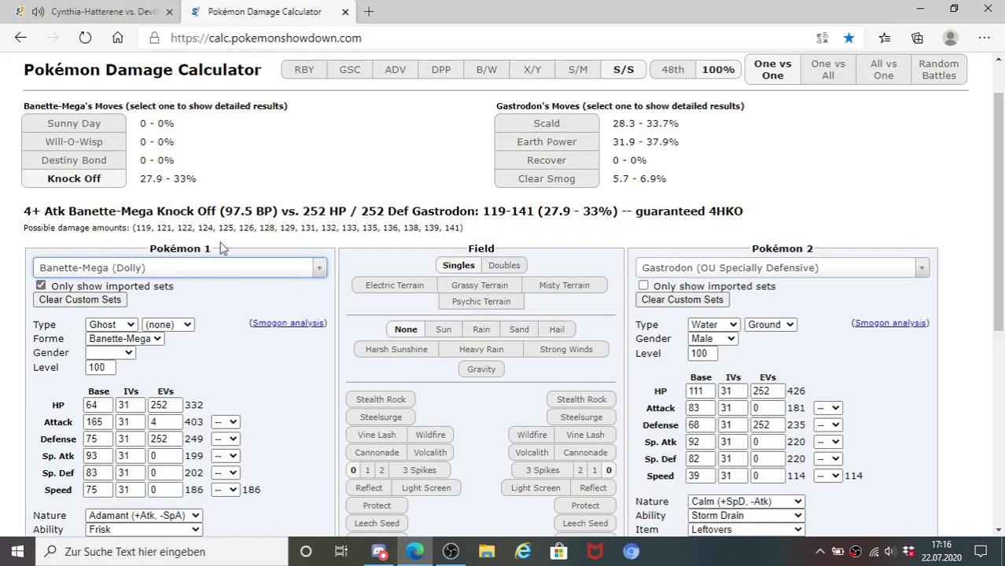
pyautogui.click(221, 268)
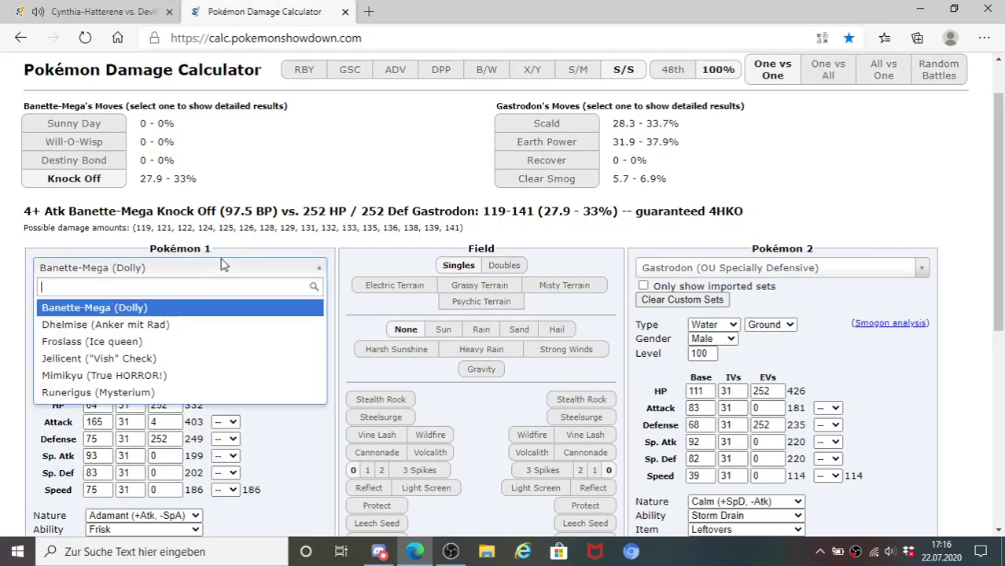
pyautogui.click(165, 393)
pyautogui.click(673, 271)
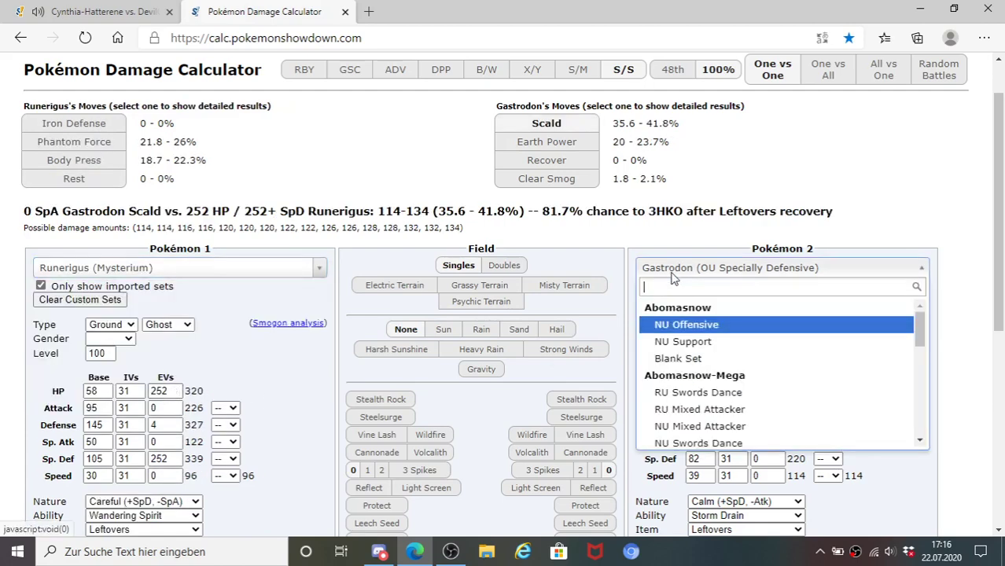
pyautogui.write('zygarde')
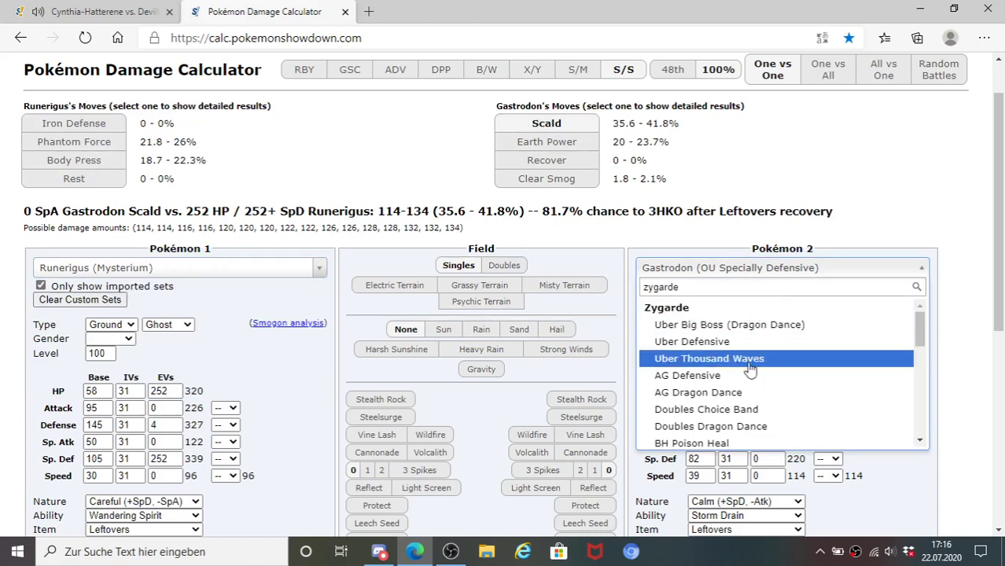
pyautogui.click(741, 429)
# - Set Zygarde's status to Burned in the damage calculator
pyautogui.scroll(-1, 841, 433)
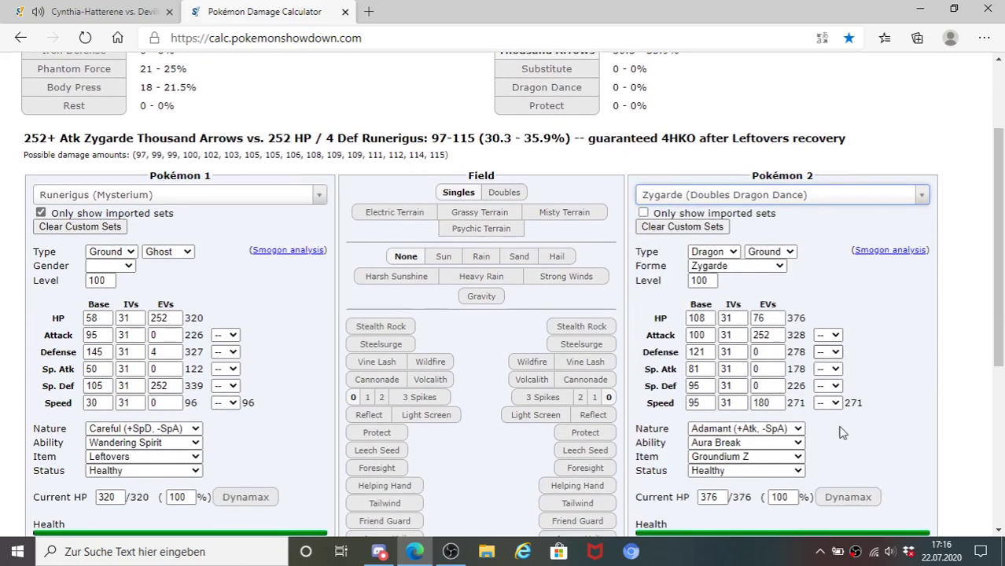
pyautogui.click(800, 470)
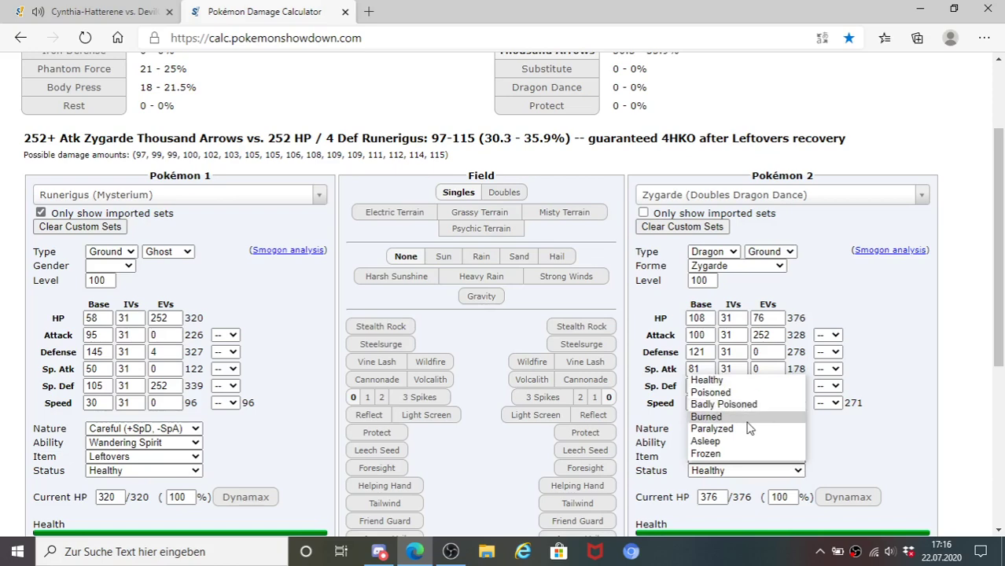
pyautogui.click(748, 418)
# - Replace Zygarde's Thousand Arrows with Crunch and calculate it as a critical hit
pyautogui.scroll(-1, 637, 452)
pyautogui.click(662, 483)
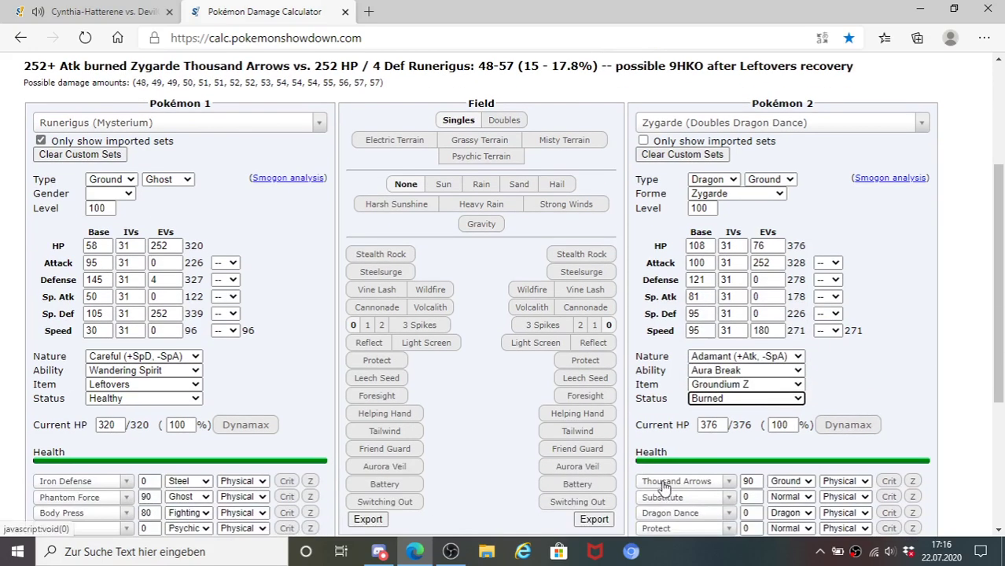
pyautogui.scroll(-2, 662, 488)
pyautogui.write('crunch')
pyautogui.scroll(-1, 662, 487)
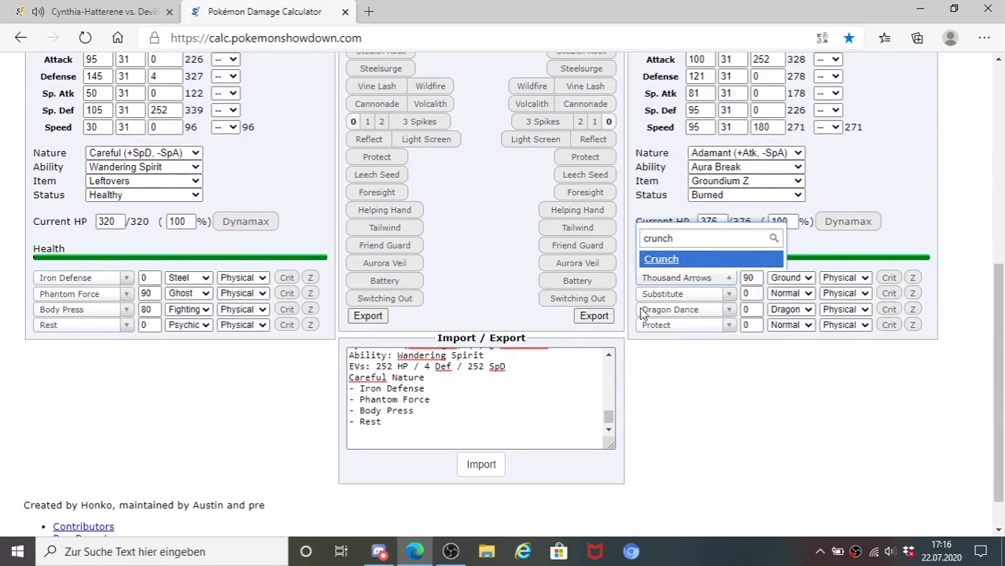
pyautogui.click(692, 264)
pyautogui.click(890, 278)
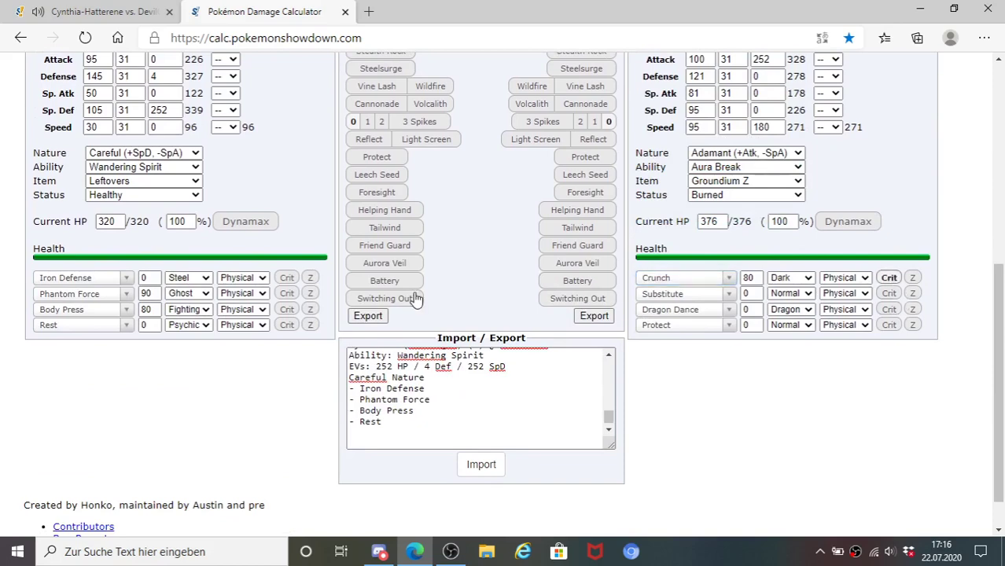
pyautogui.scroll(5, 415, 294)
# - Check the battle's current state, and set the calculator's Zygarde to 0 Attack EVs and a Jolly (+Spe, -Atk) nature
pyautogui.click(94, 11)
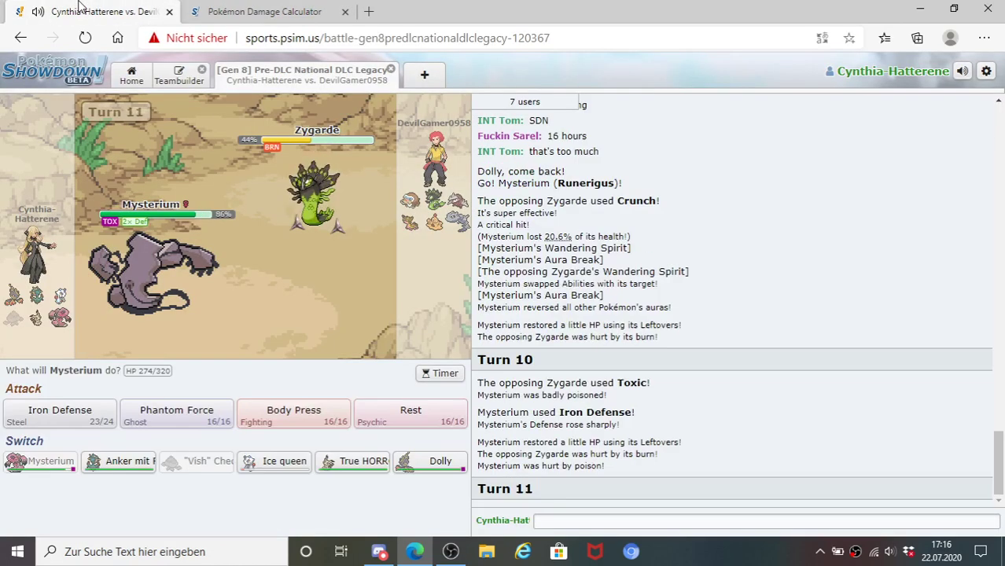
pyautogui.click(260, 10)
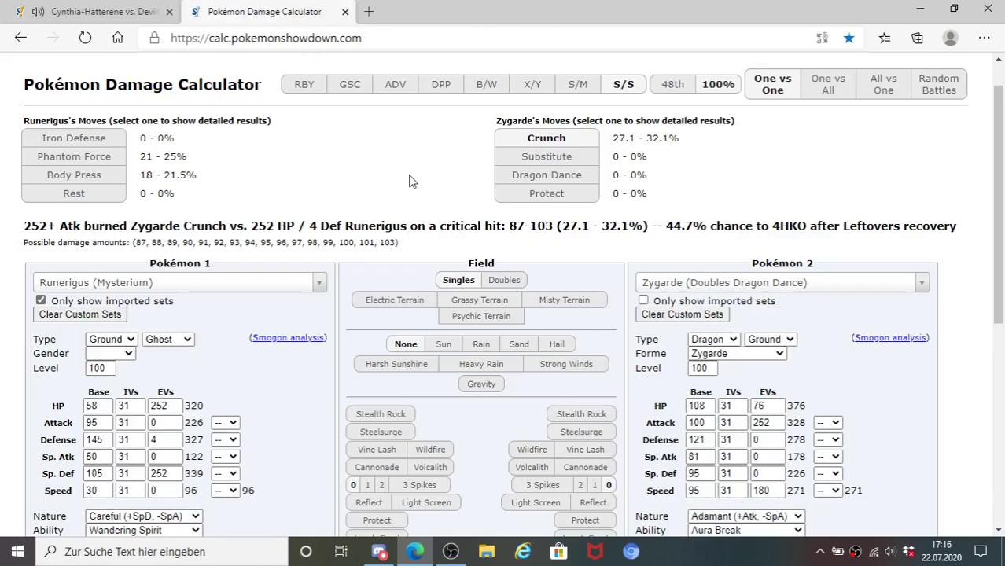
pyautogui.doubleClick(759, 405)
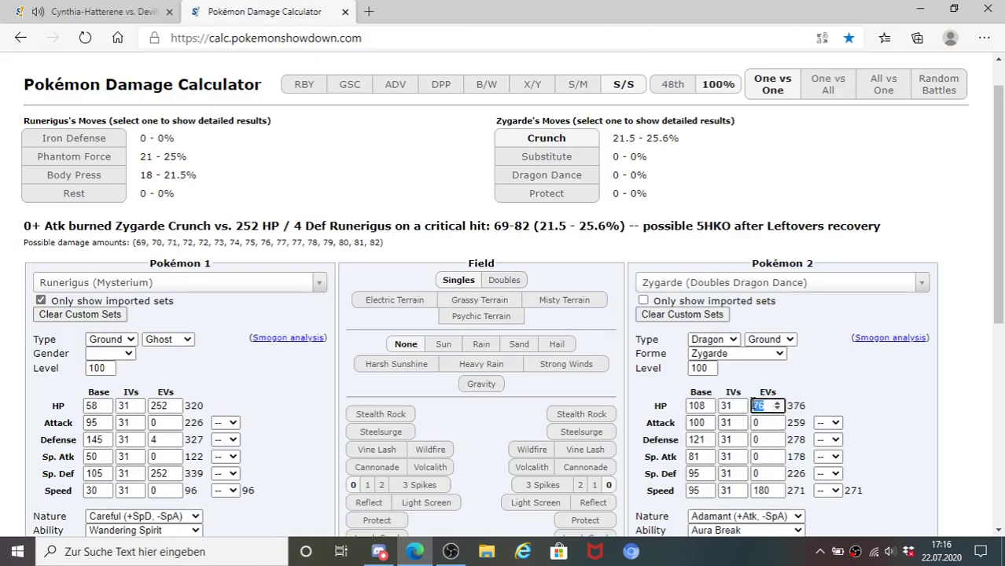
pyautogui.click(746, 516)
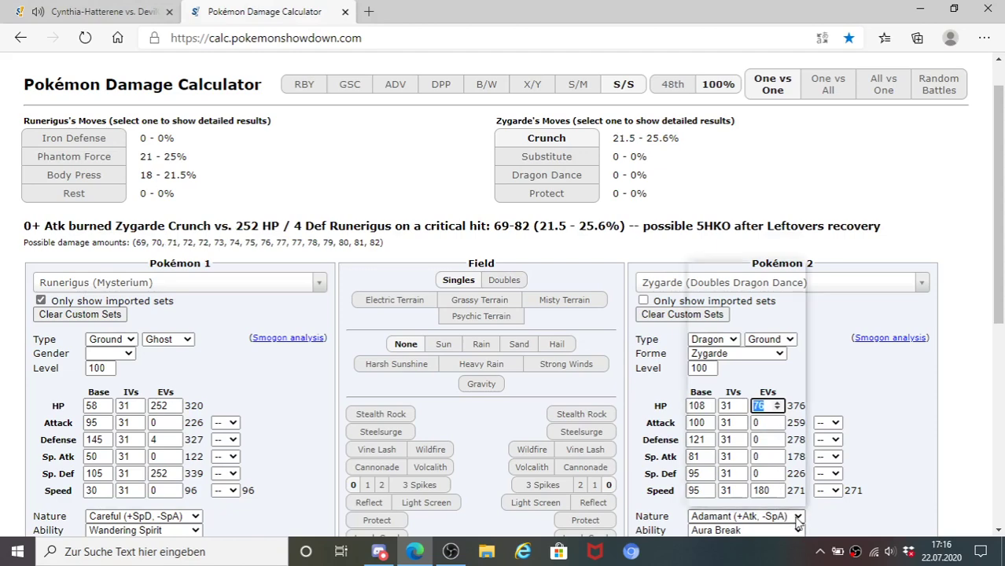
pyautogui.scroll(-2, 712, 346)
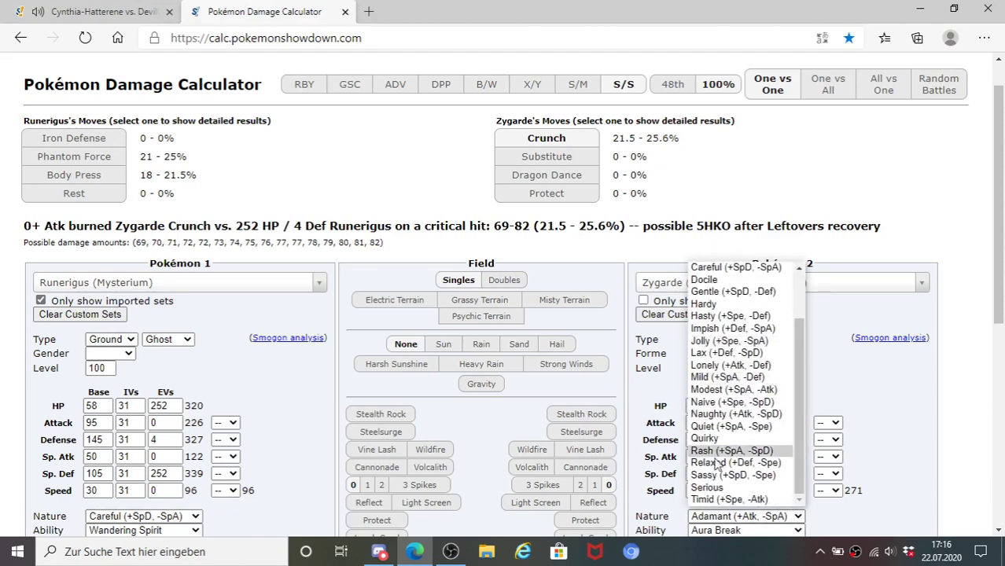
pyautogui.click(733, 341)
# - Set Zygarde's EVs to 252 HP, 0 Speed and 252 Sp. Def
pyautogui.press('BackSpace')
pyautogui.click(747, 406)
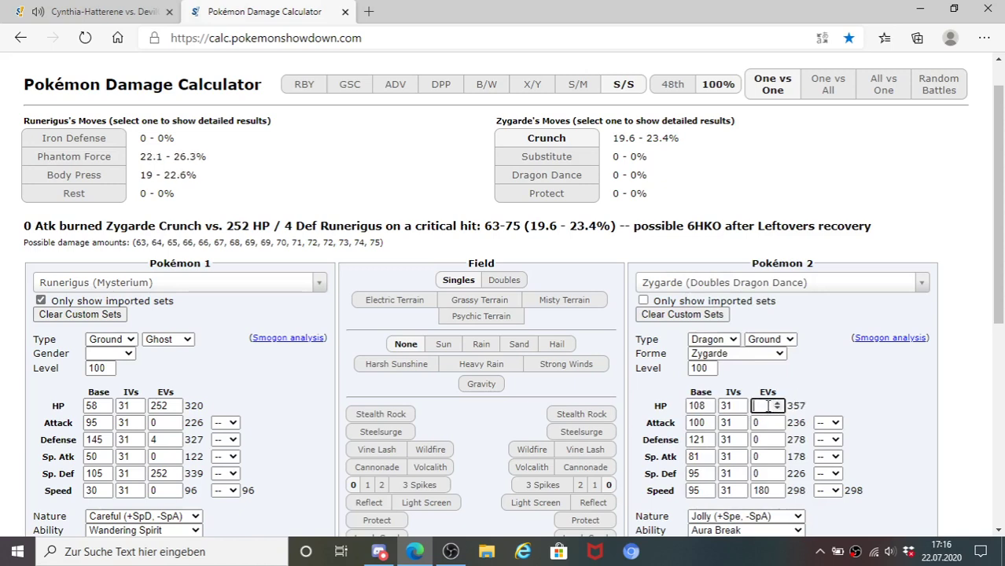
pyautogui.write('252')
pyautogui.click(753, 490)
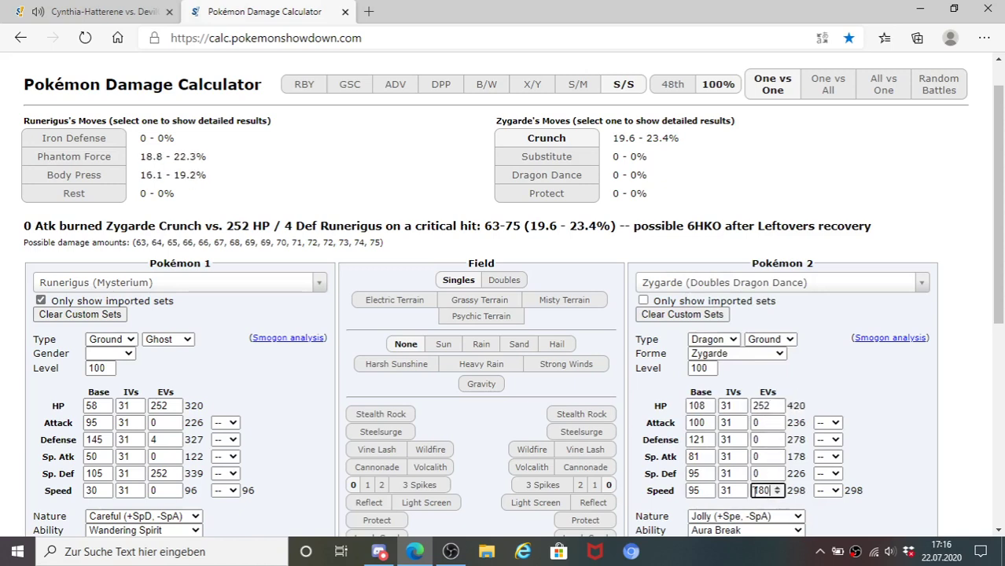
pyautogui.write('0')
pyautogui.click(762, 473)
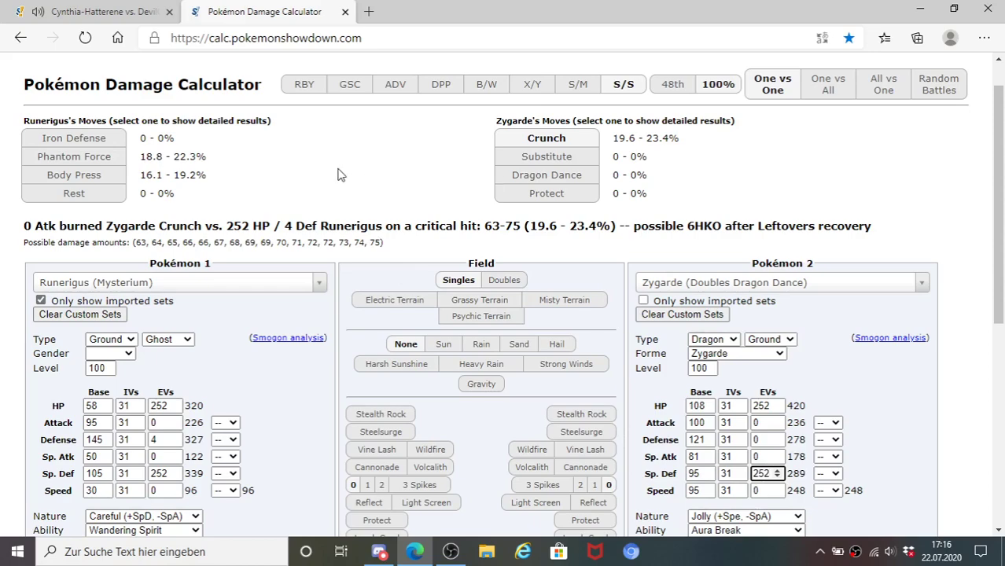
# - Set Runerigus's Defense boost to +2 in the damage calculator
pyautogui.scroll(-6, 338, 175)
pyautogui.scroll(6, 372, 192)
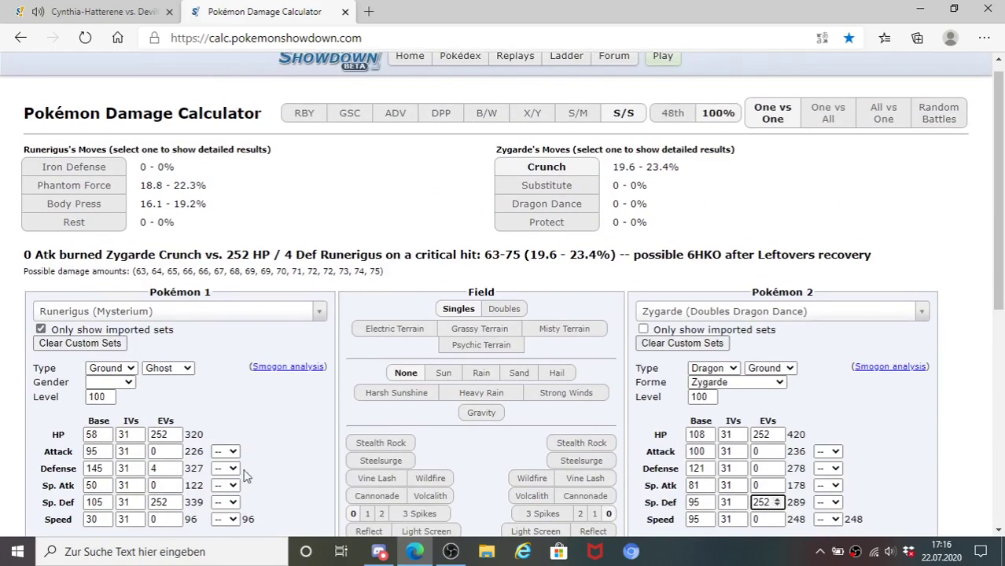
pyautogui.click(230, 469)
pyautogui.click(230, 353)
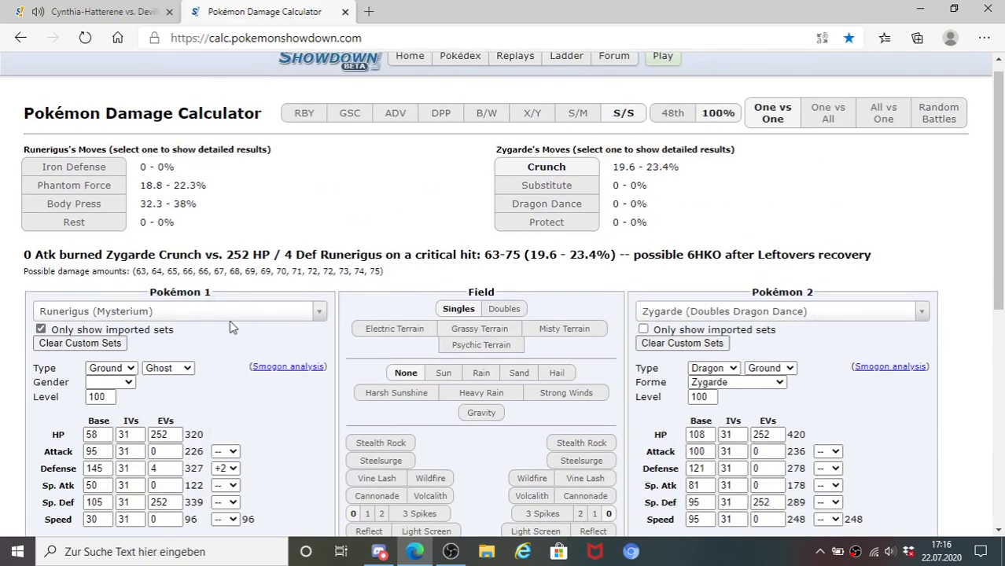
# - Check the opposing Mamoswine's known details in the battle, and load its OU Choice Band set as the calculator's opposing Pokémon
pyautogui.click(85, 12)
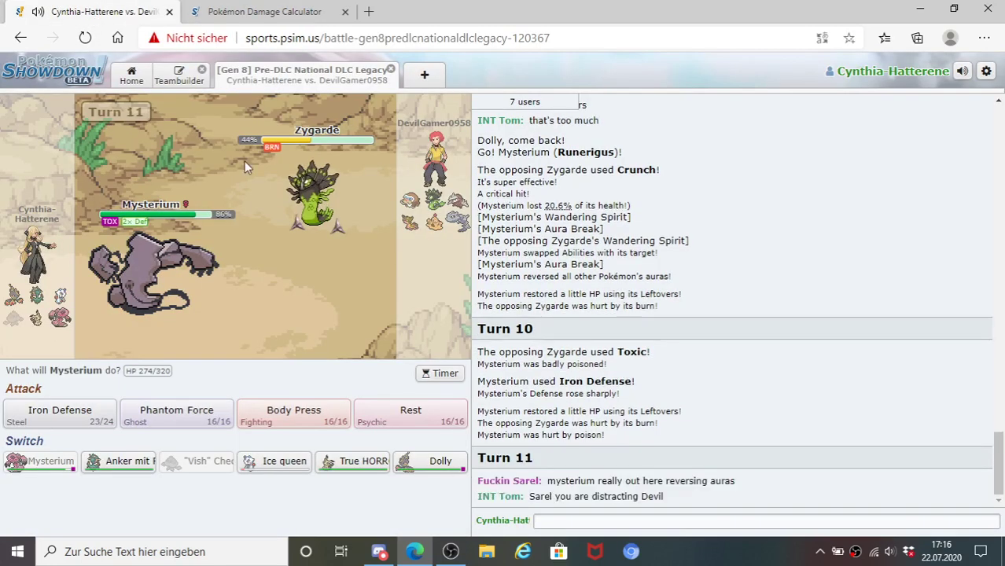
pyautogui.moveTo(318, 201)
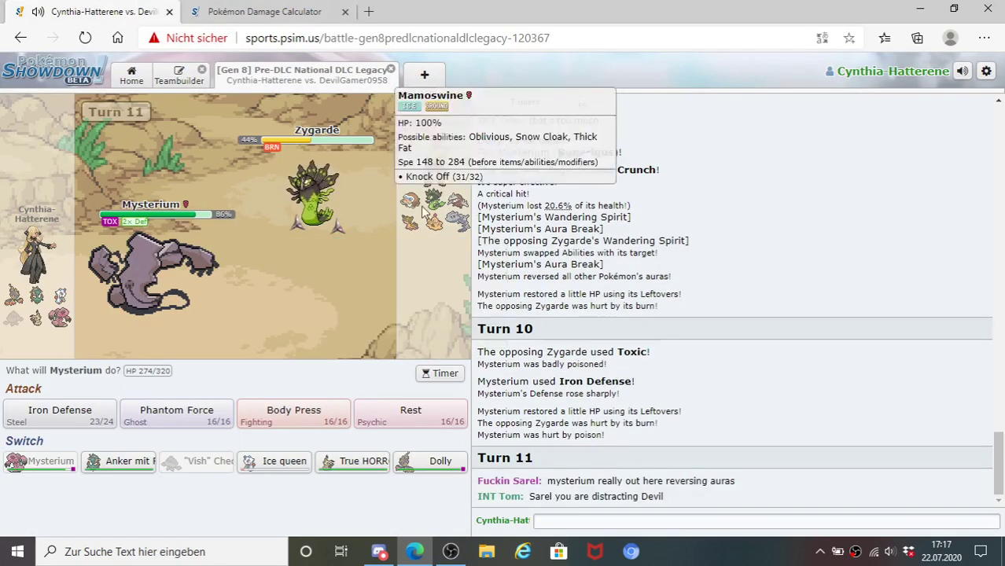
pyautogui.click(264, 10)
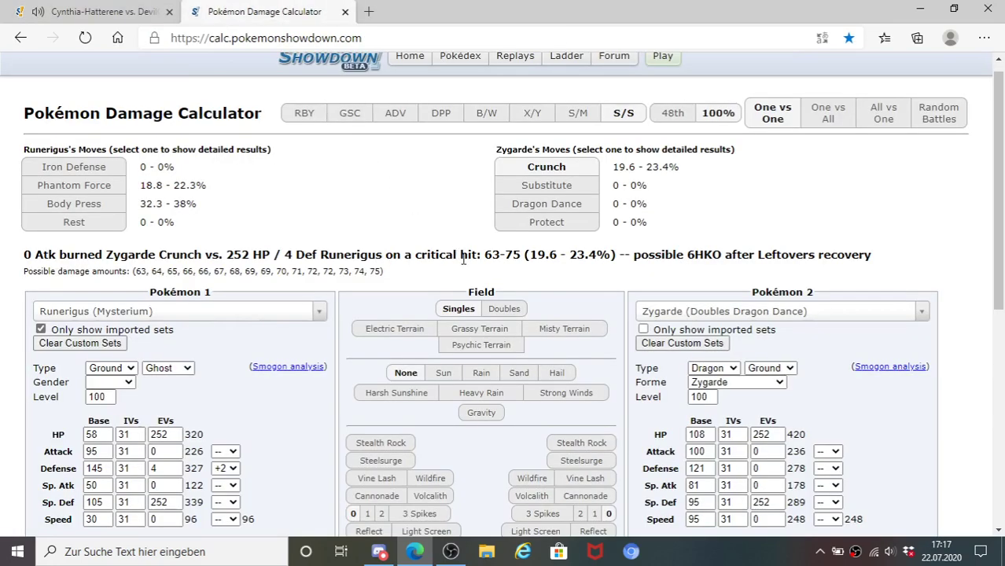
pyautogui.click(723, 312)
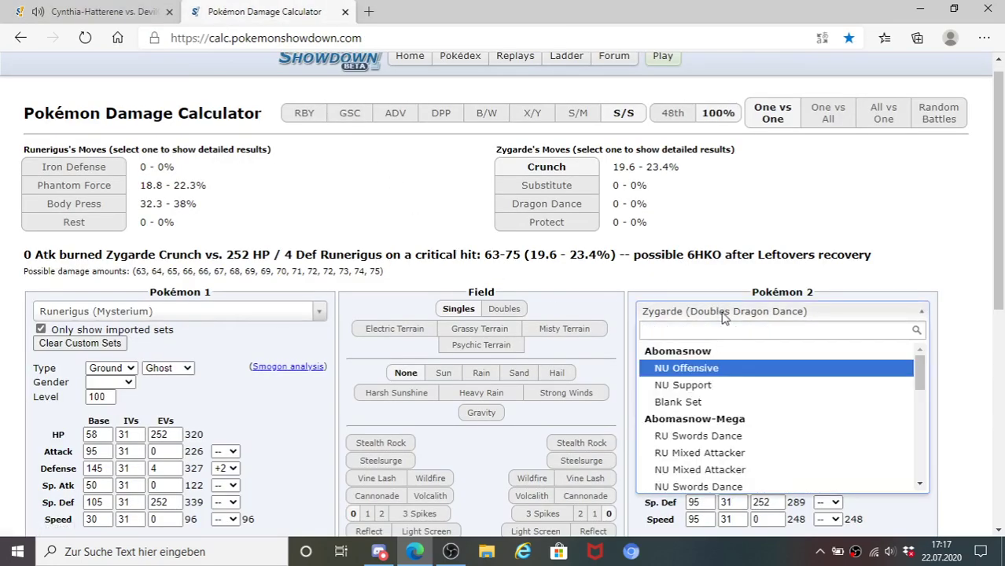
pyautogui.write('mamoswine')
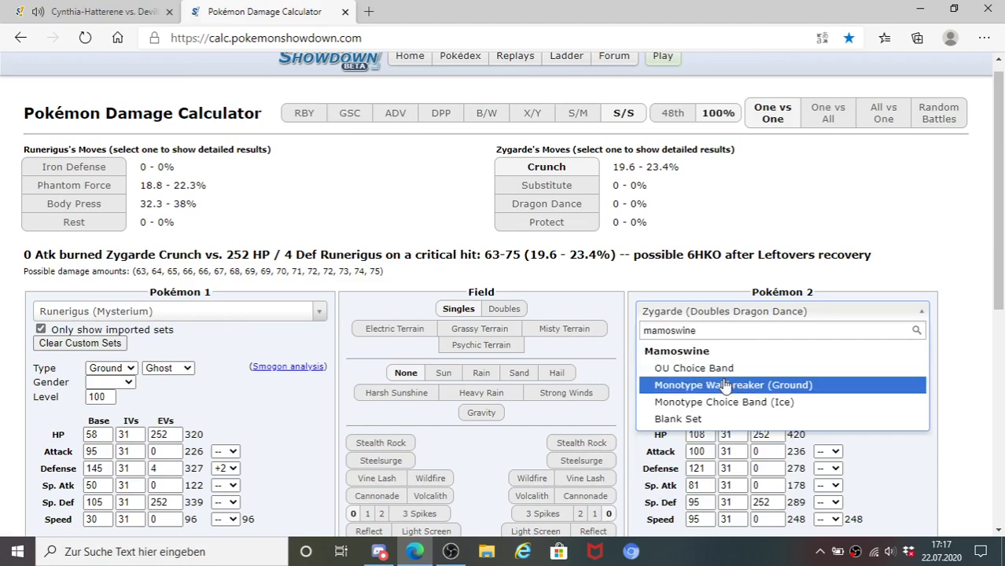
pyautogui.click(723, 370)
# - Change Mamoswine's held item to Choice Scarf in the damage calculator
pyautogui.scroll(-2, 608, 473)
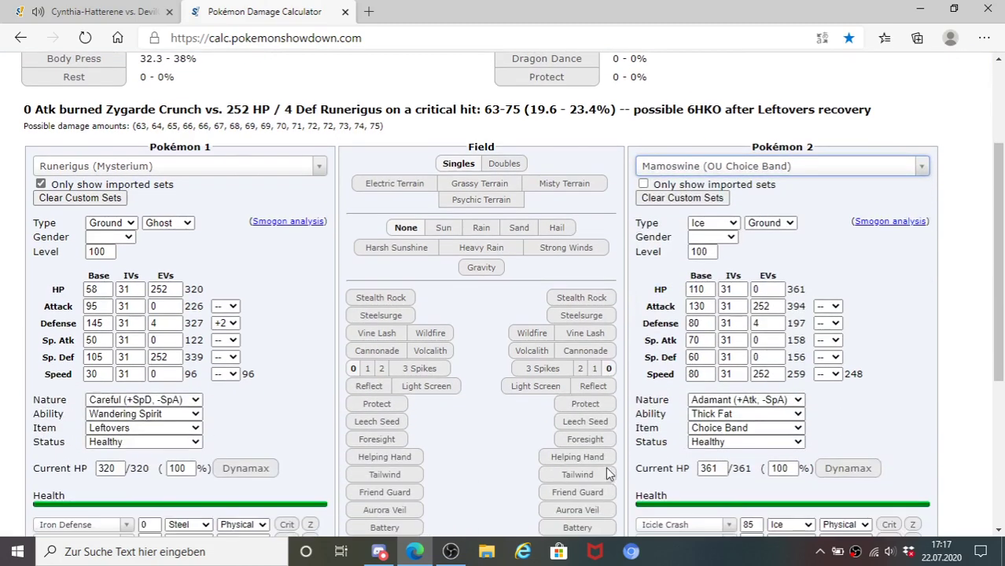
pyautogui.click(802, 425)
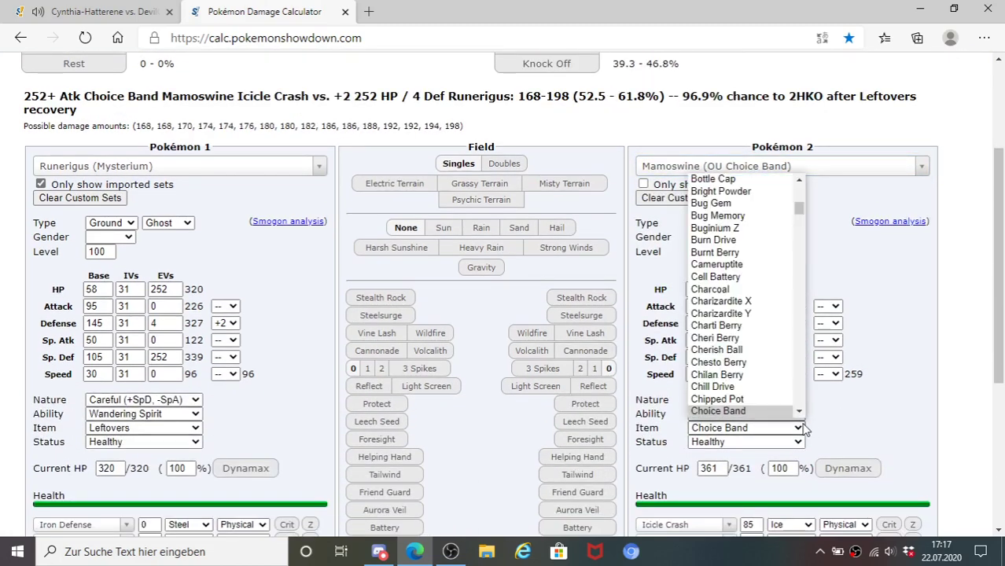
pyautogui.scroll(-2, 755, 386)
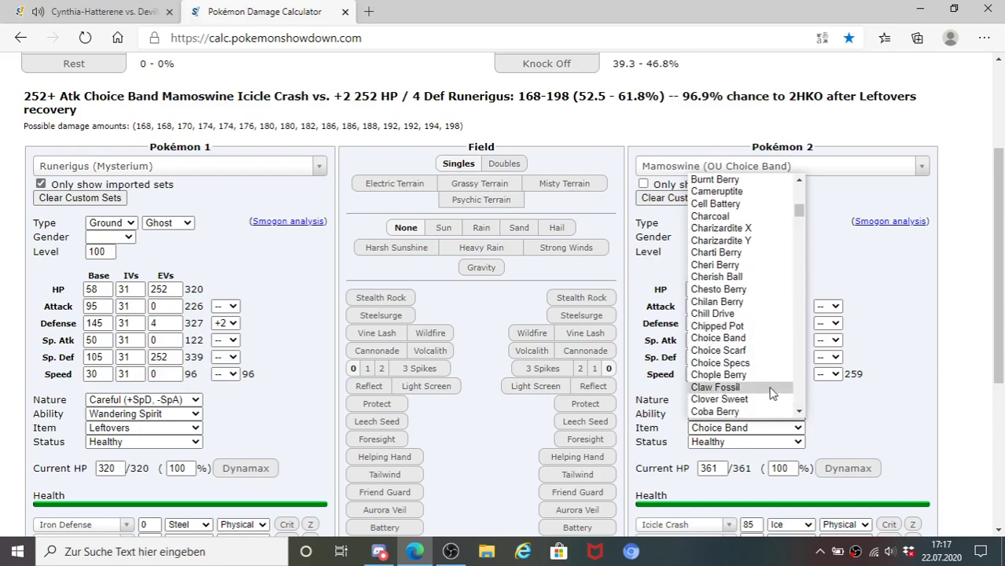
pyautogui.click(760, 352)
pyautogui.scroll(1, 595, 370)
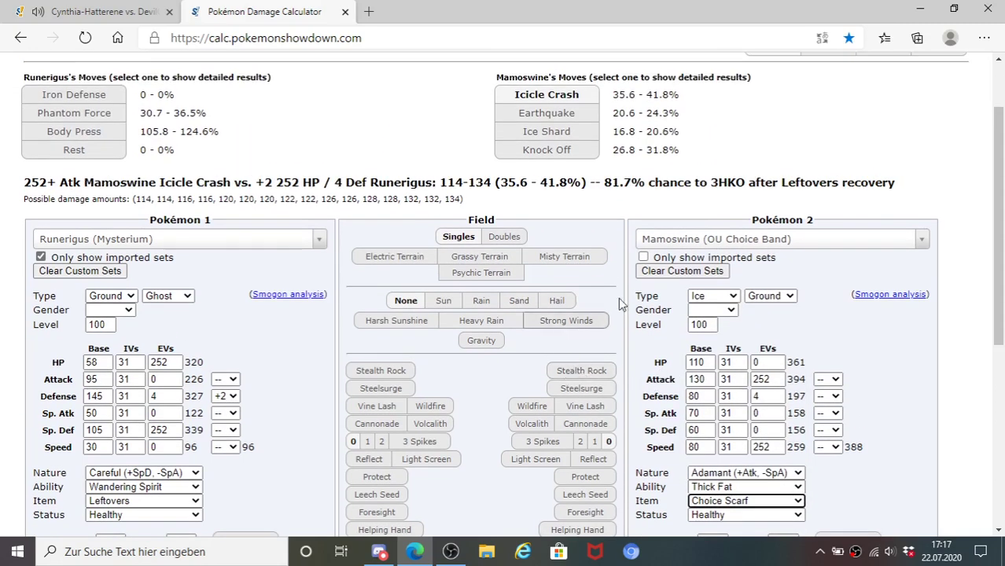
pyautogui.click(658, 239)
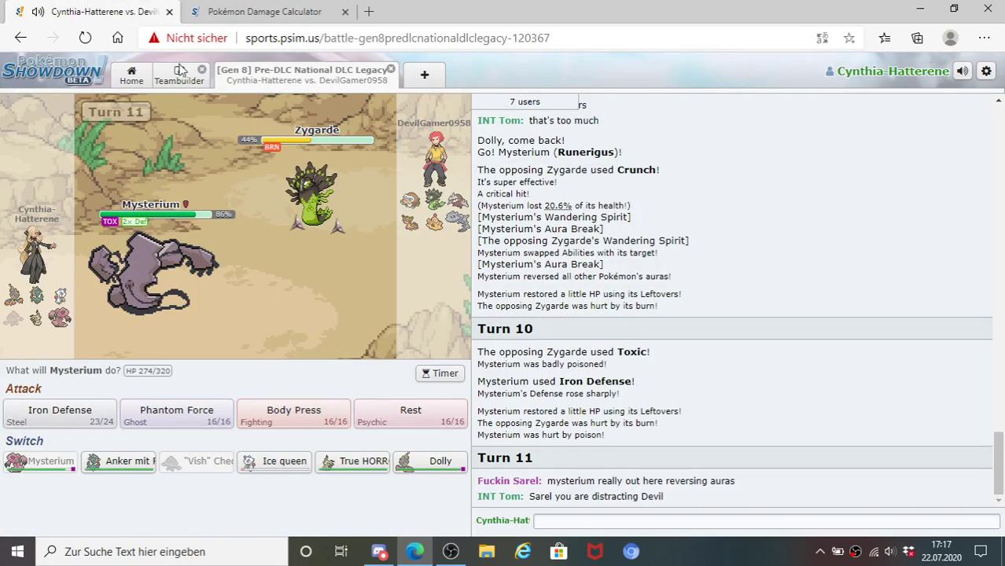
# - Review both active Pokémon and the opposing team in the battle, and use Mysterium's Iron Defense for turn 11
pyautogui.click(102, 11)
pyautogui.moveTo(346, 187)
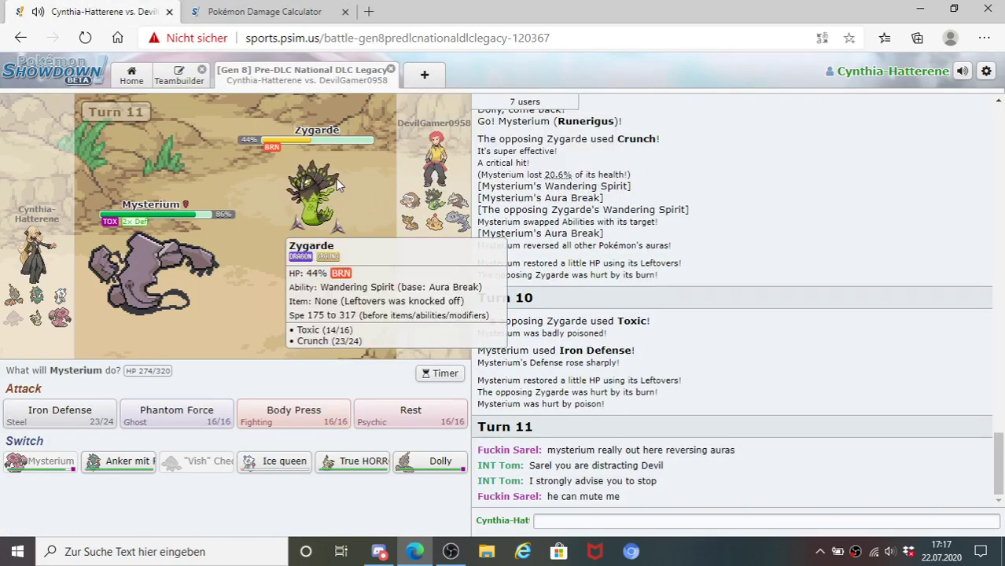
pyautogui.moveTo(130, 258)
pyautogui.moveTo(417, 208)
pyautogui.moveTo(455, 206)
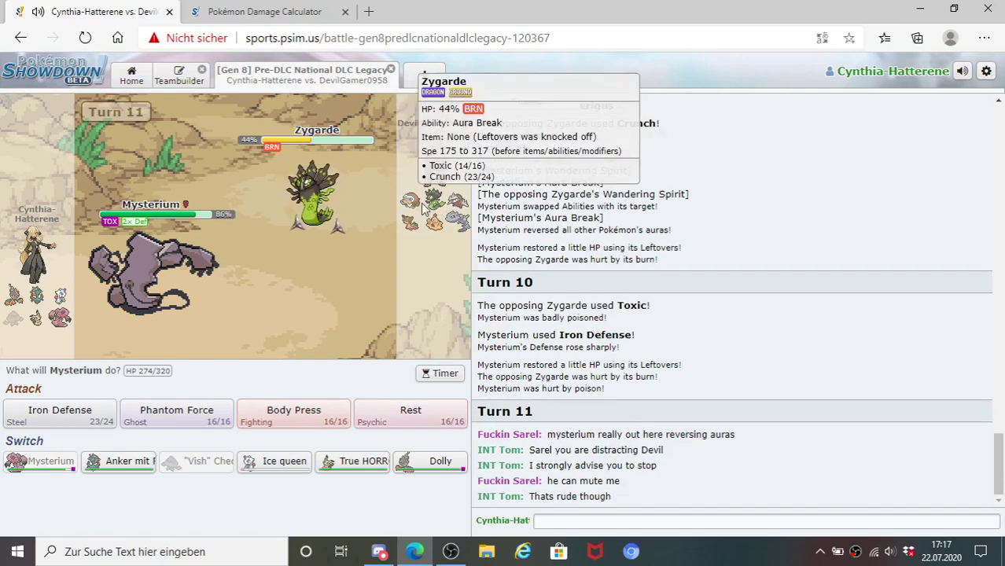
pyautogui.moveTo(454, 225)
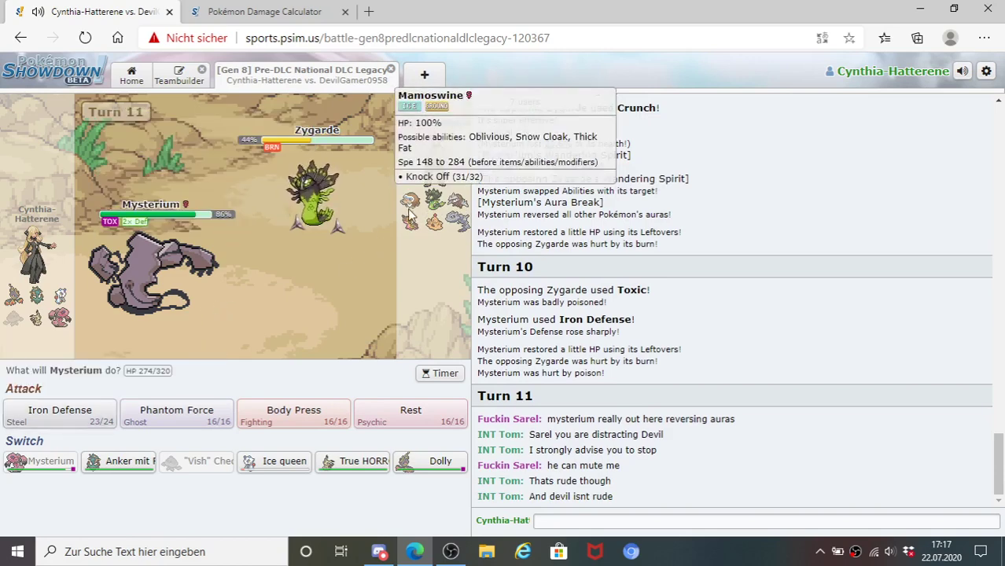
pyautogui.click(66, 419)
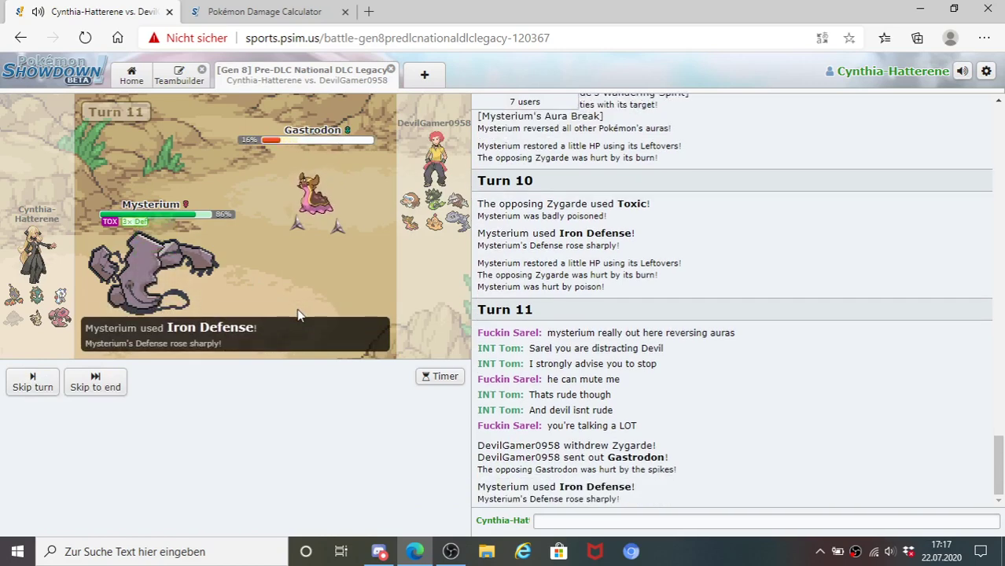
# - Check the opposing Gastrodon's battle details, and set Runerigus's Defense boost to +4 in the damage calculator
pyautogui.moveTo(326, 218)
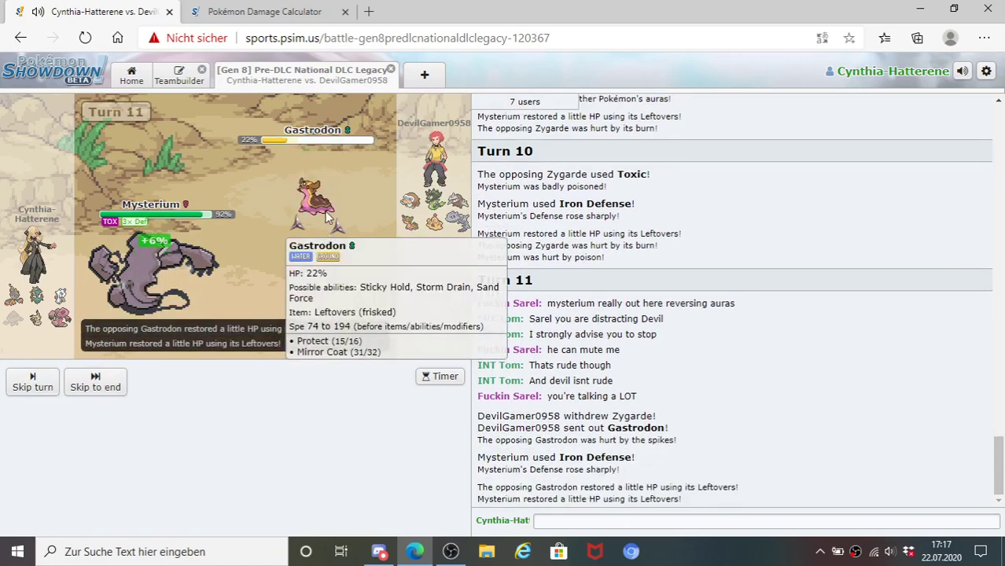
pyautogui.click(258, 12)
pyautogui.click(225, 396)
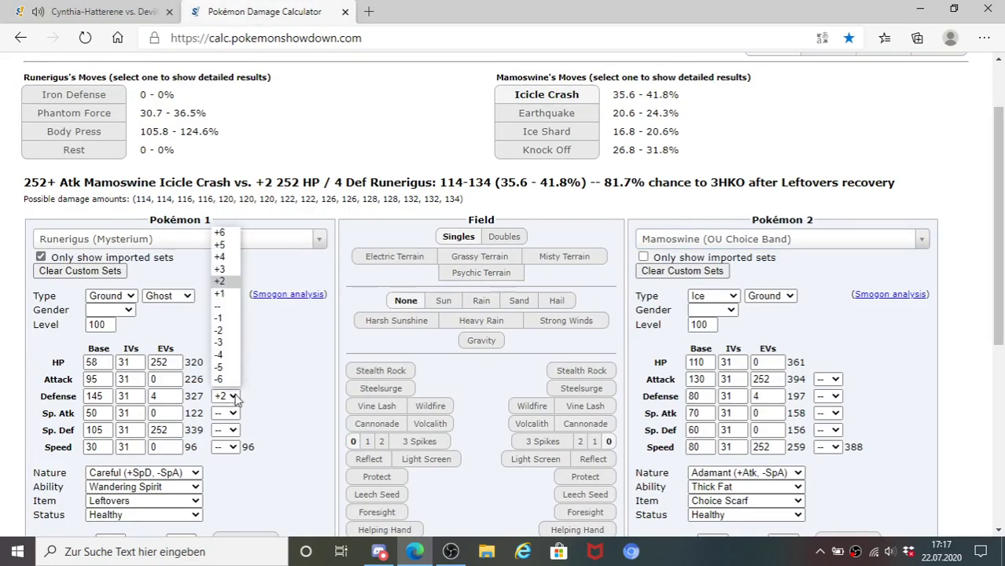
pyautogui.click(225, 258)
# - Load Gastrodon's OU Specially Defensive set as the opposing Pokémon, with its EVs changed to 0 Sp. Def and 252 Defense
pyautogui.click(796, 243)
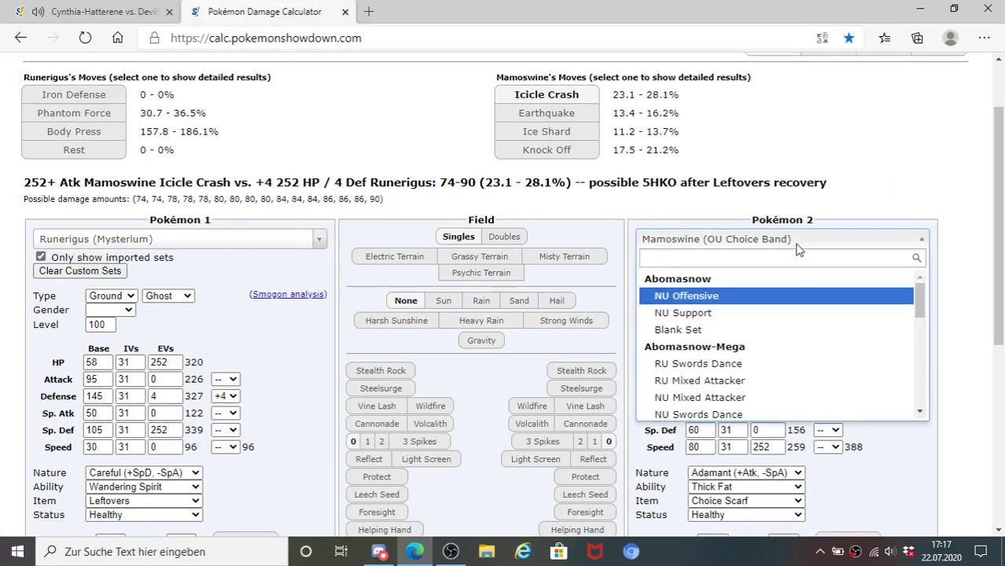
pyautogui.write('gastrod')
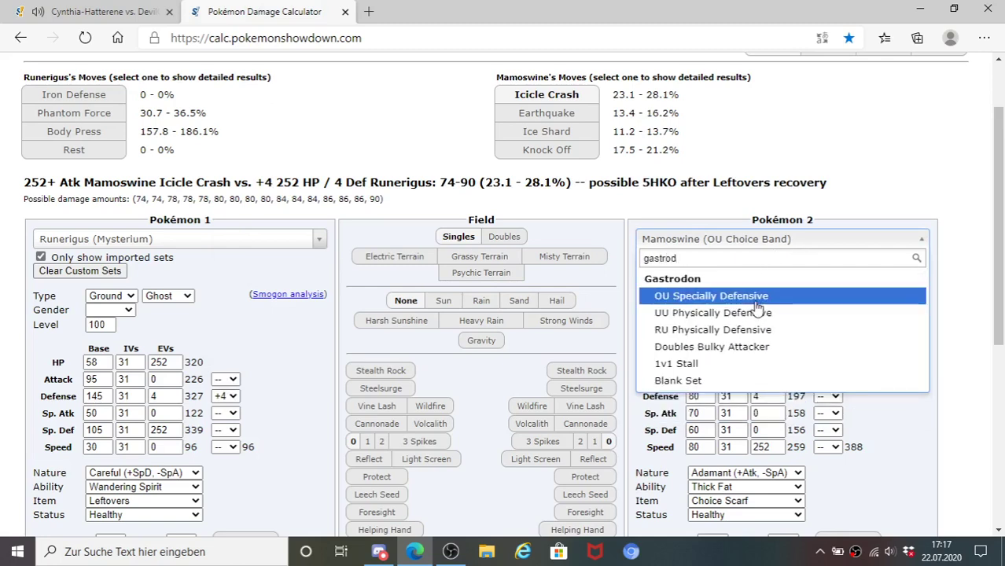
pyautogui.click(757, 303)
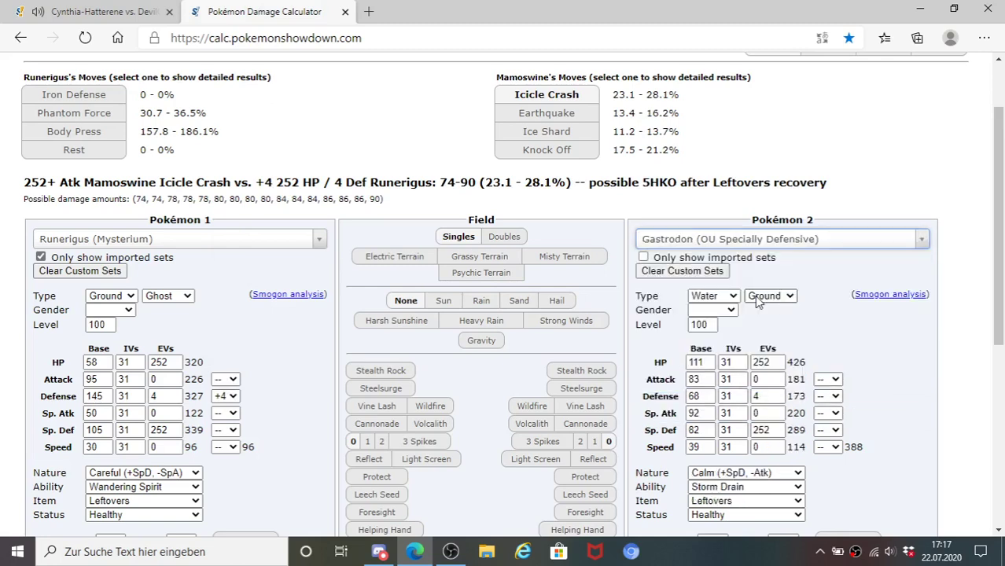
pyautogui.click(775, 433)
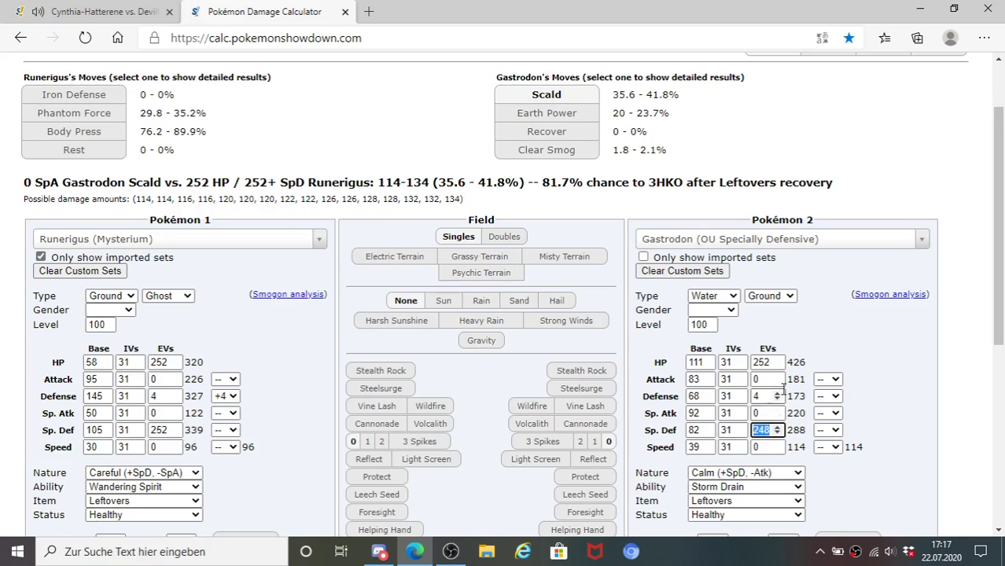
pyautogui.click(765, 394)
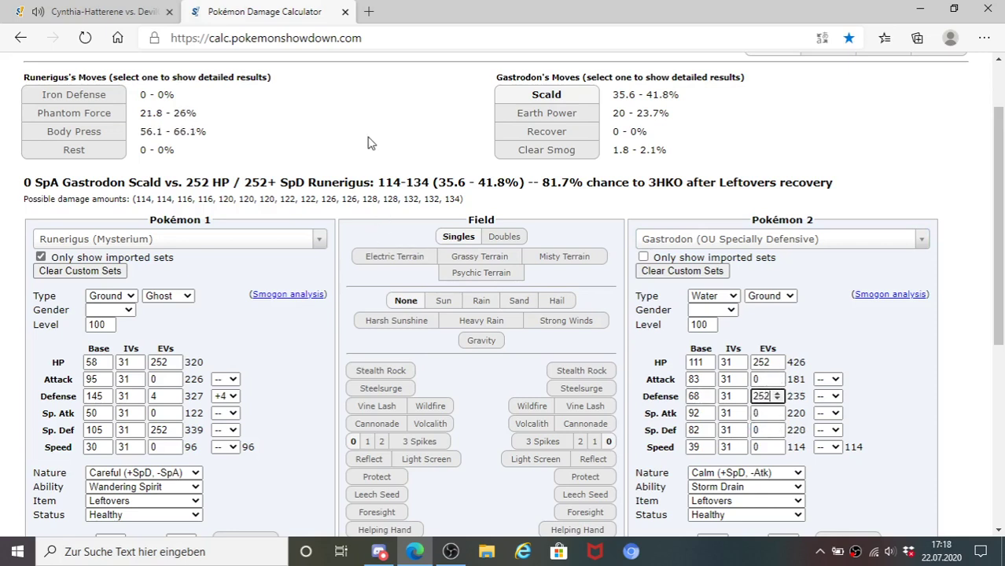
# - Compare the battle details of Gastrodon and Mysterium with the calculation, and use Mysterium's Rest for turn 12
pyautogui.click(94, 11)
pyautogui.moveTo(321, 206)
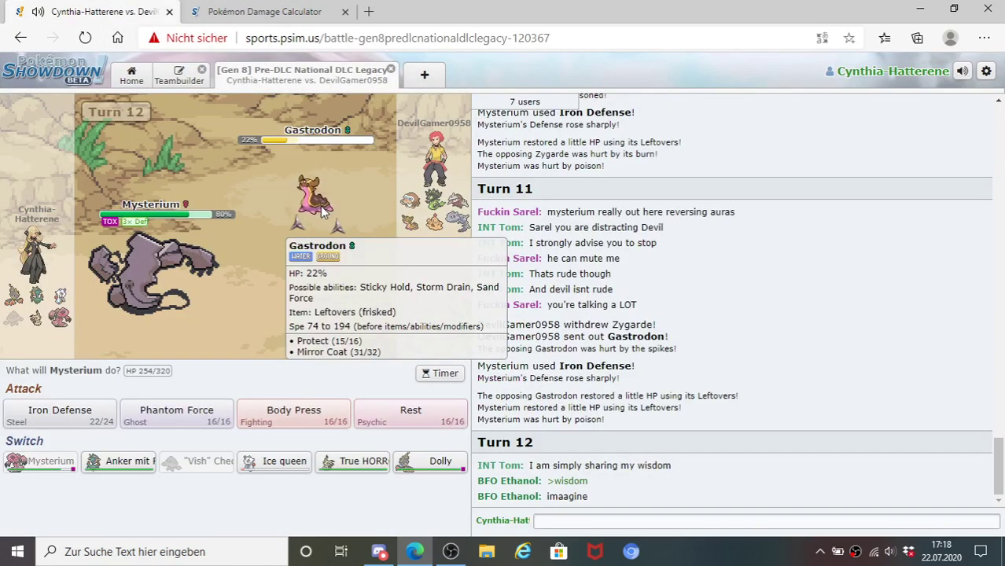
pyautogui.click(276, 8)
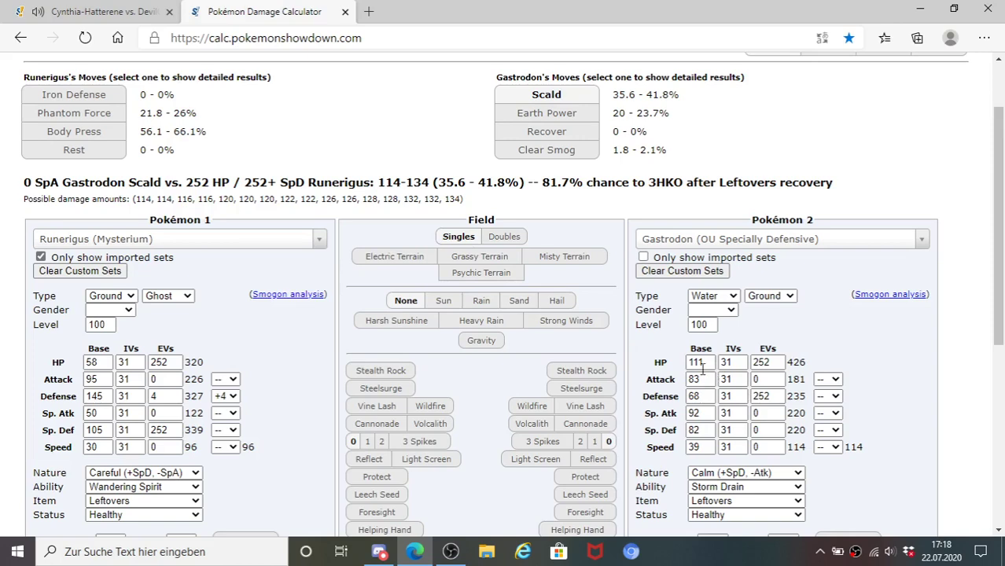
pyautogui.click(102, 11)
pyautogui.moveTo(178, 271)
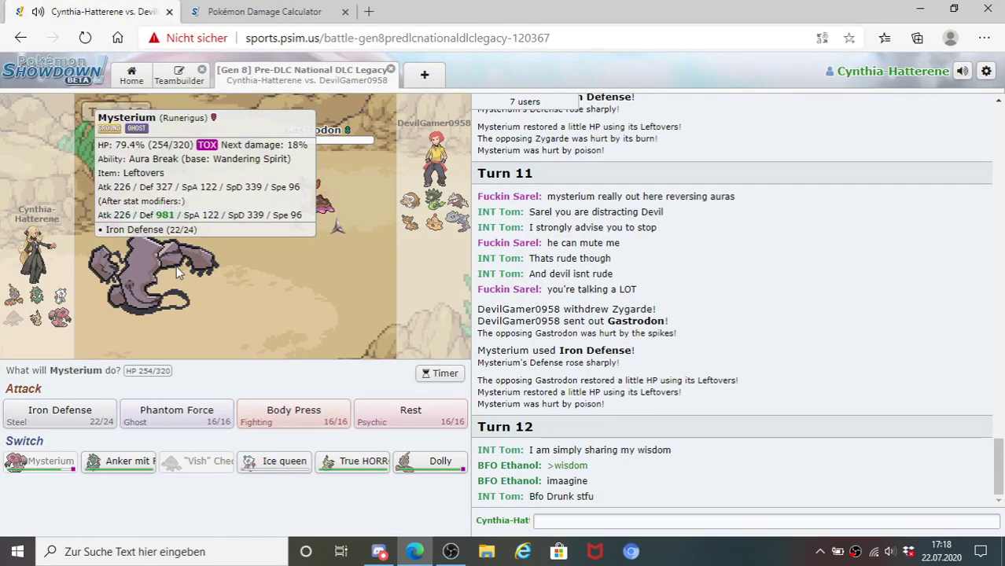
pyautogui.moveTo(332, 210)
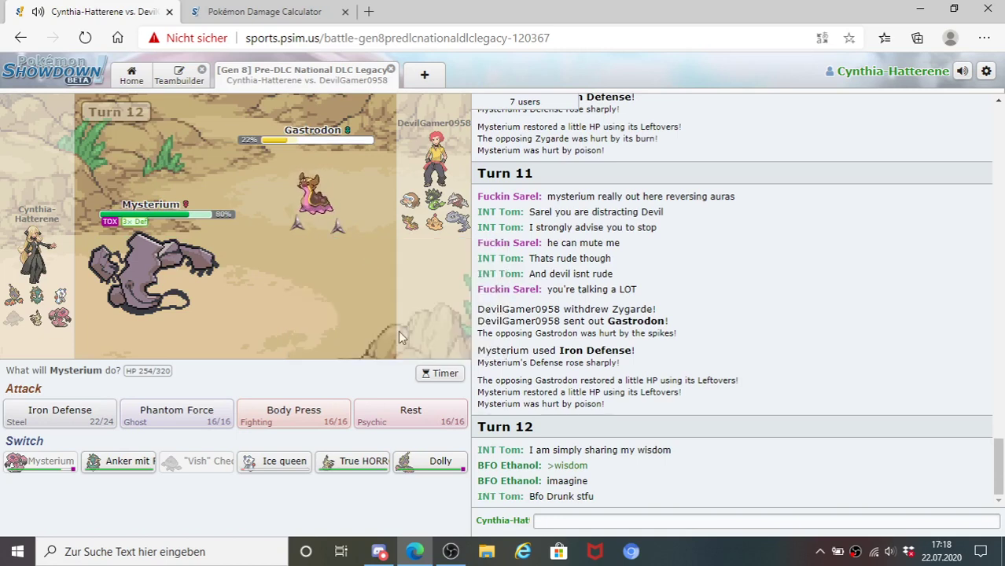
pyautogui.click(416, 409)
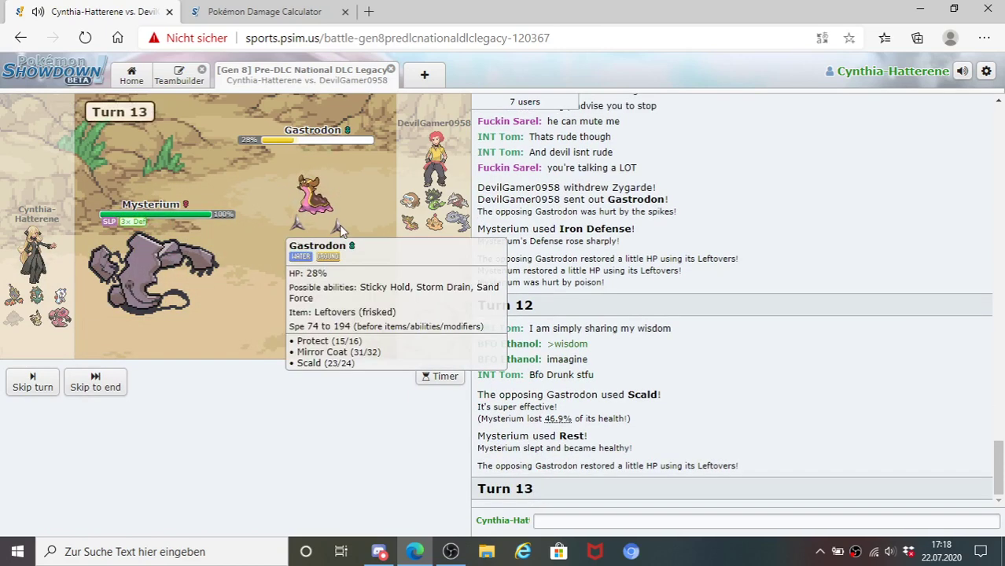
# - Set Gastrodon's EVs to 0 Defense and 252 Sp. Atk in the damage calculator
pyautogui.click(266, 12)
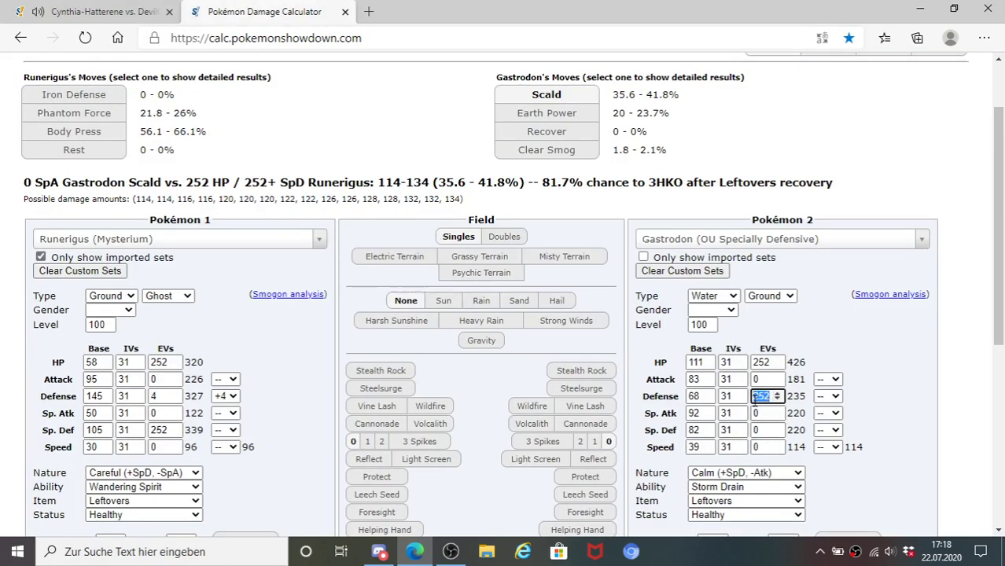
pyautogui.write('0')
pyautogui.click(759, 409)
pyautogui.write('252')
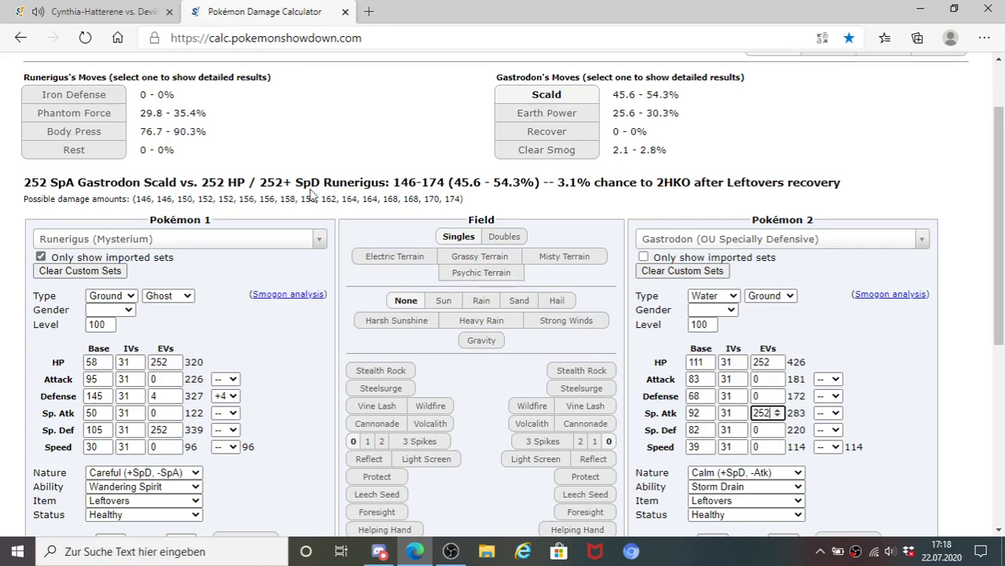
# - Compare the turn 13 details of Gastrodon and sleeping Mysterium with the calculated Body Press and Scald damage
pyautogui.click(118, 12)
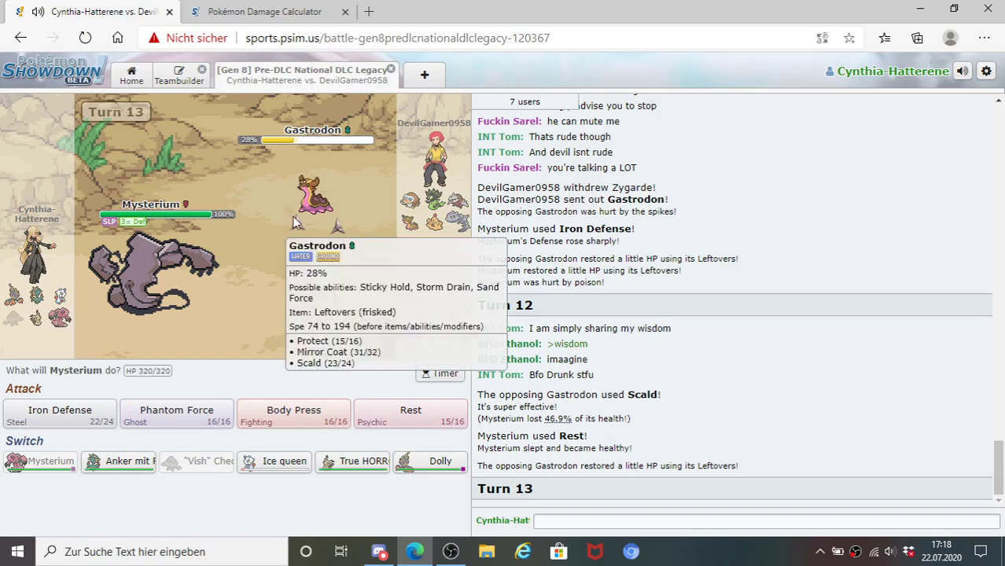
pyautogui.moveTo(138, 287)
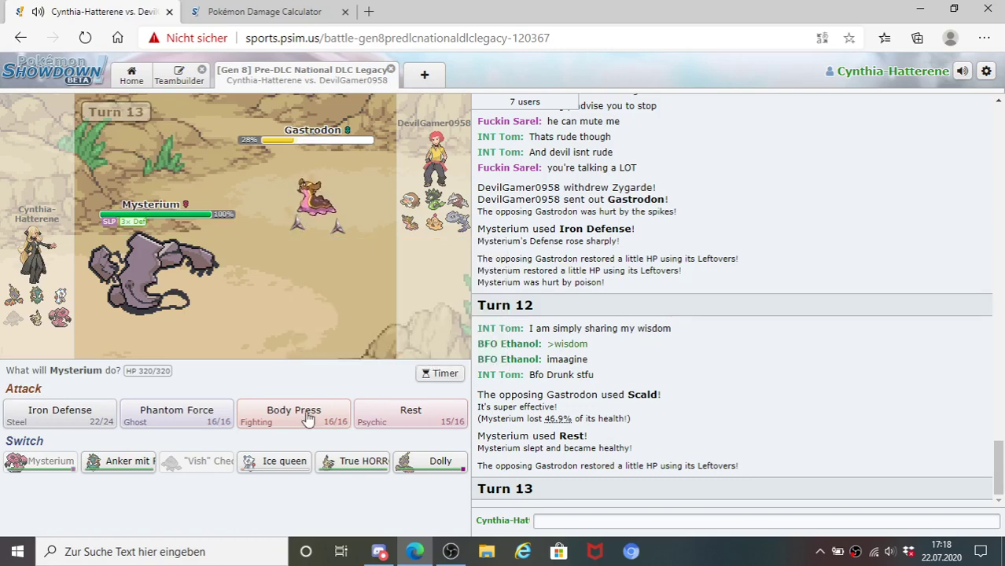
pyautogui.click(252, 11)
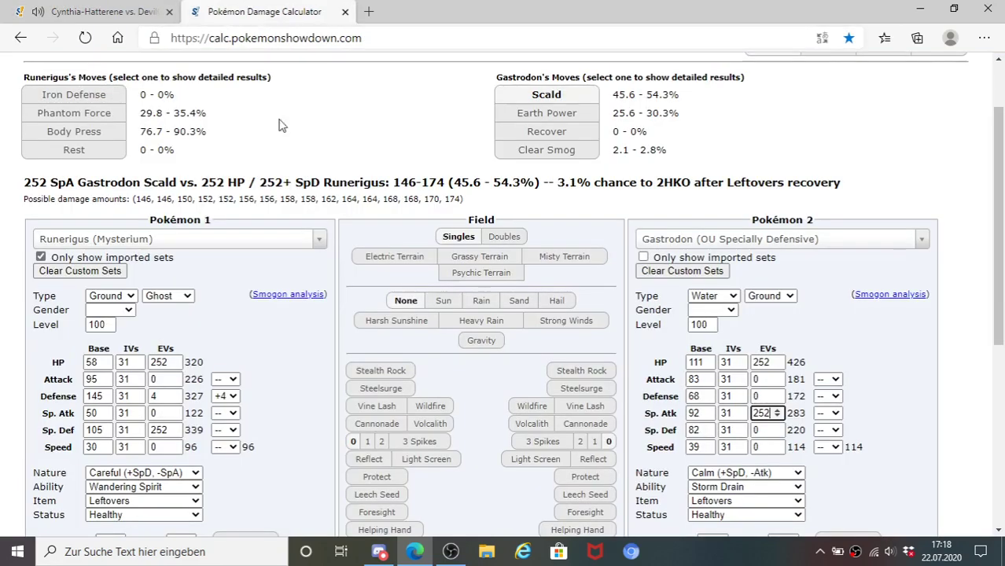
pyautogui.click(76, 9)
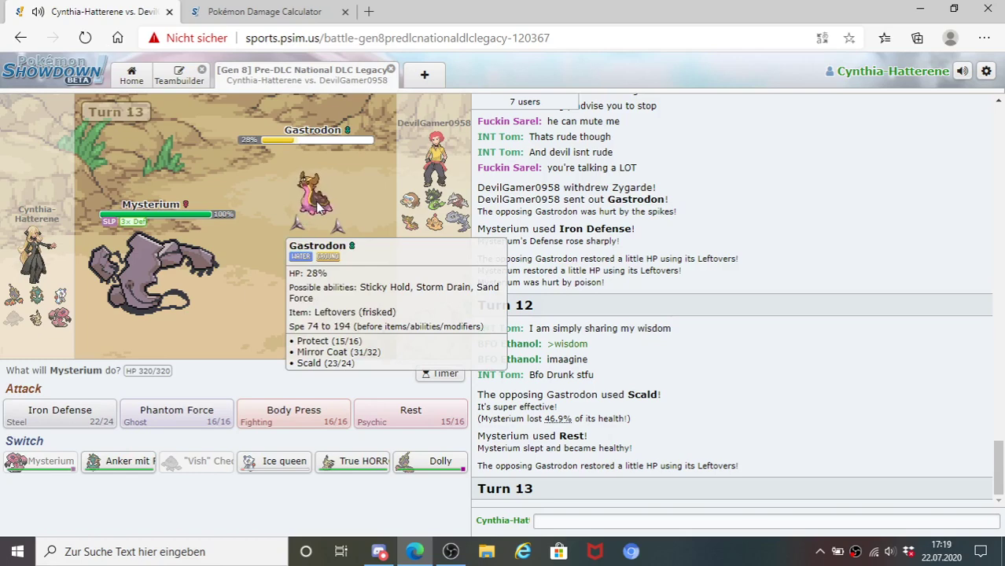
pyautogui.moveTo(159, 274)
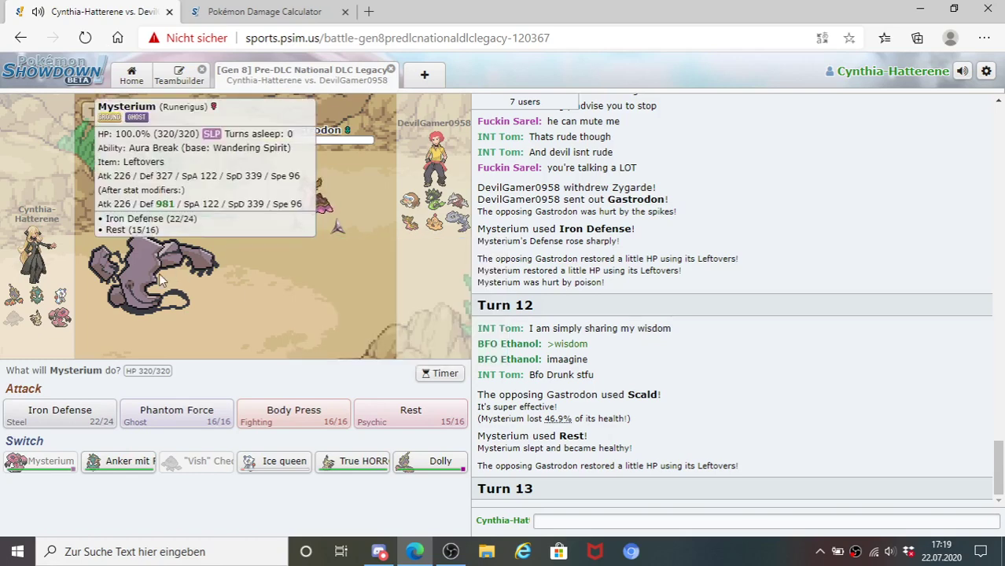
pyautogui.click(257, 7)
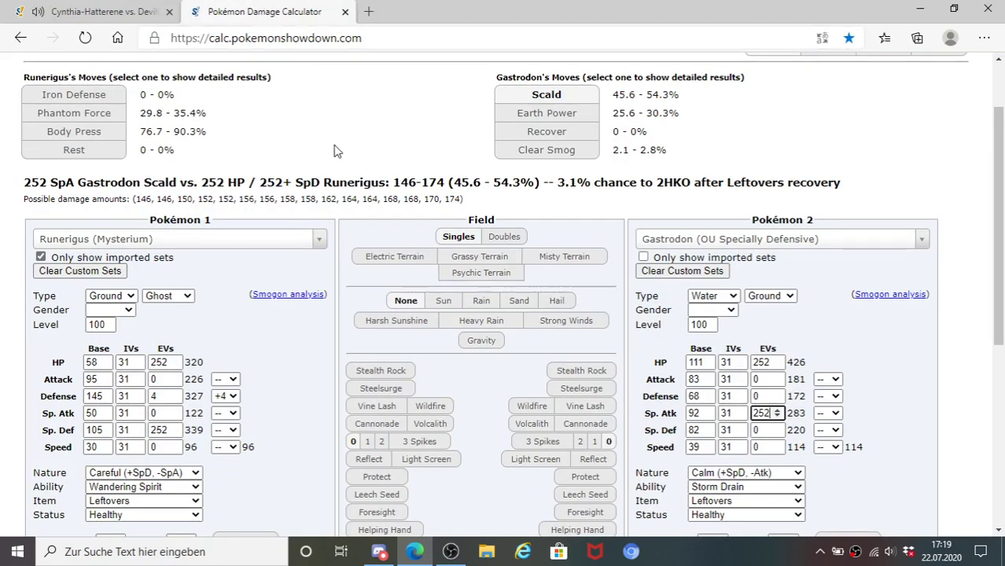
pyautogui.click(350, 137)
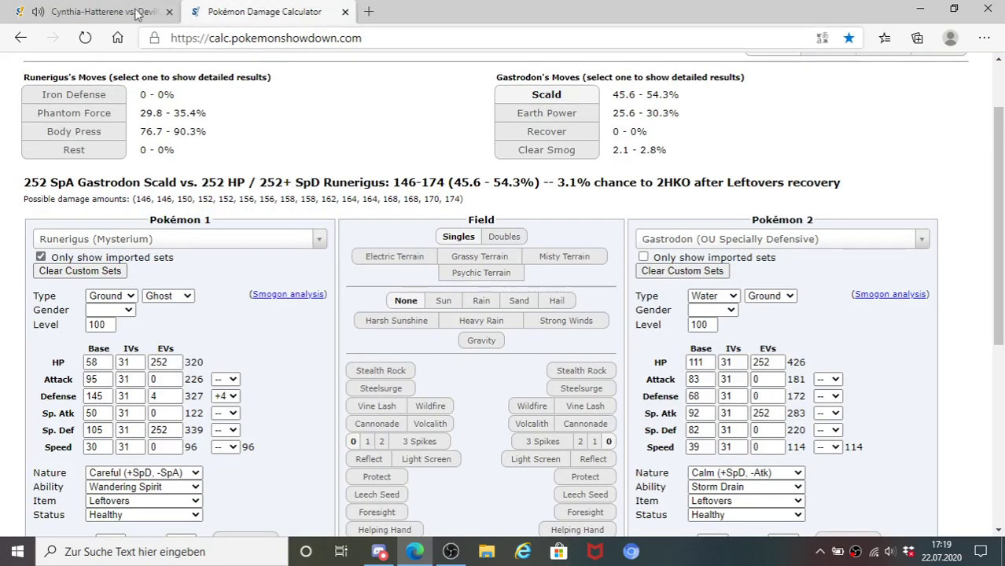
# - Check Mysterium's details in the battle, and load Mamoswine's OU Choice Band set as the calculator's opposing Pokémon with its item changed to Choice Scarf
pyautogui.click(100, 8)
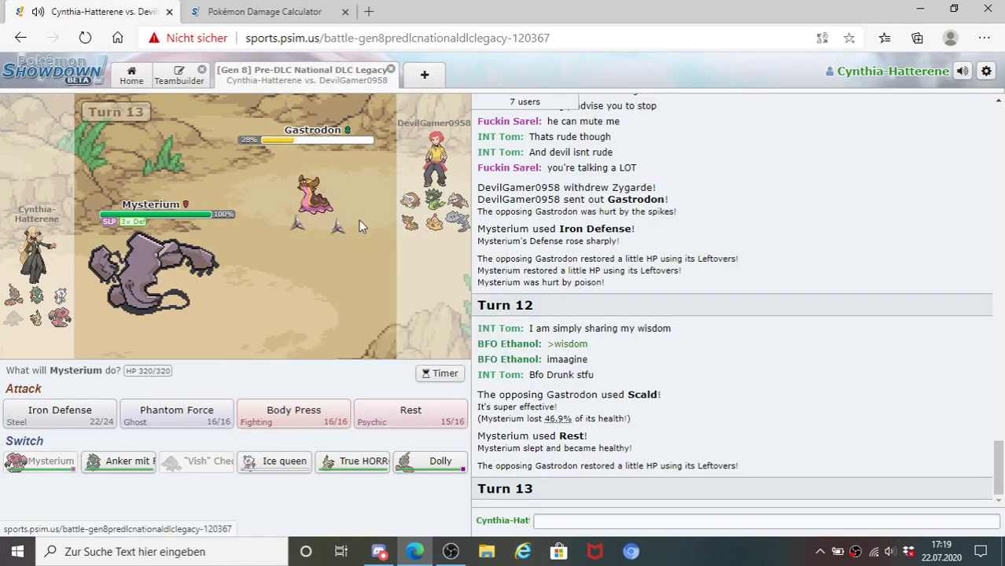
pyautogui.moveTo(352, 215)
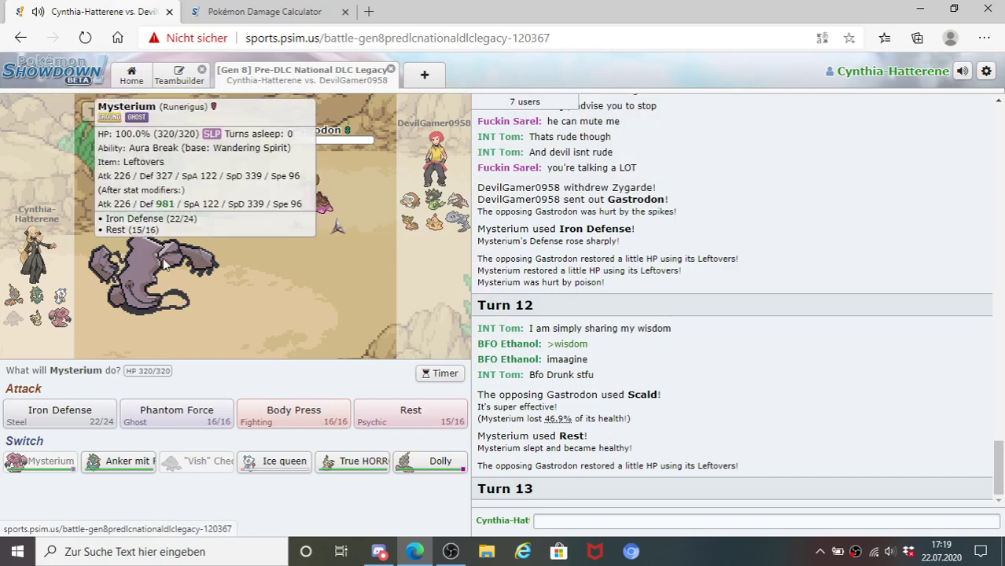
pyautogui.click(247, 13)
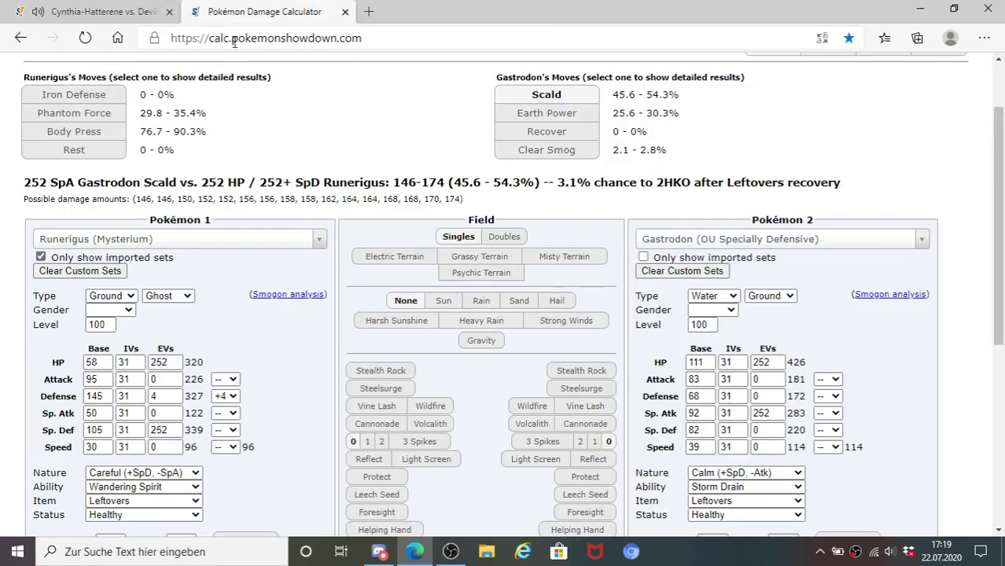
pyautogui.click(686, 241)
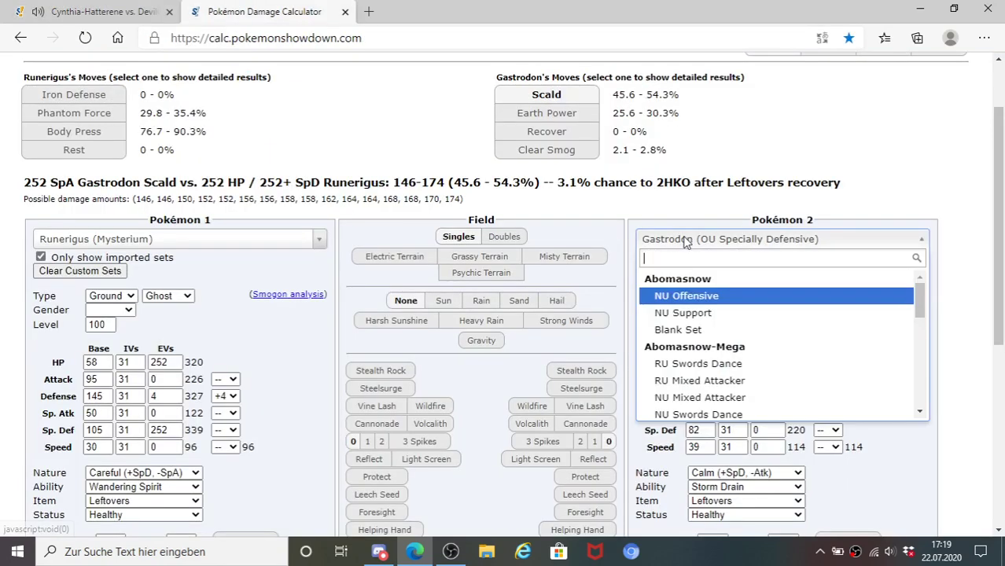
pyautogui.write('mamso')
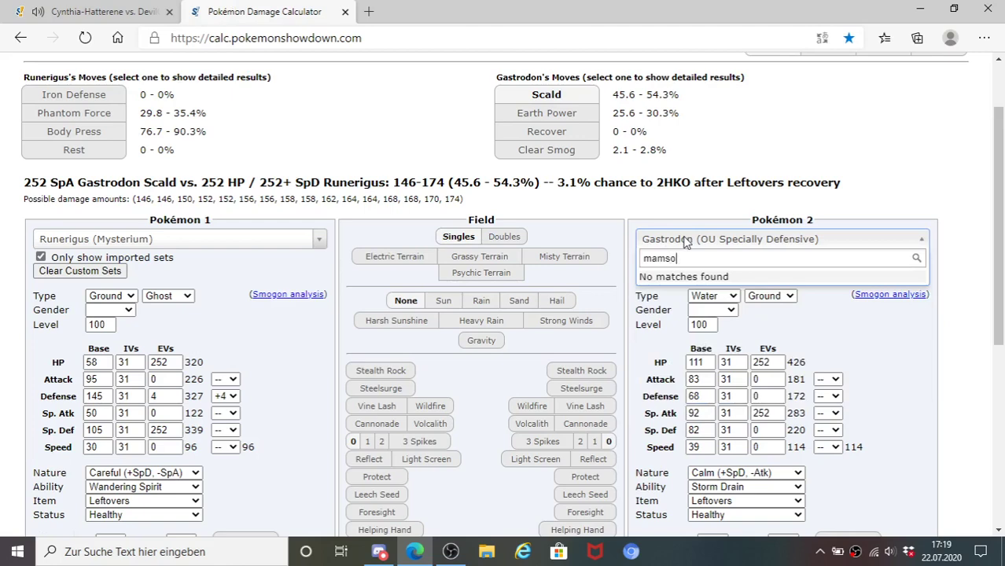
pyautogui.press('BackSpace')
pyautogui.press('BackSpace')
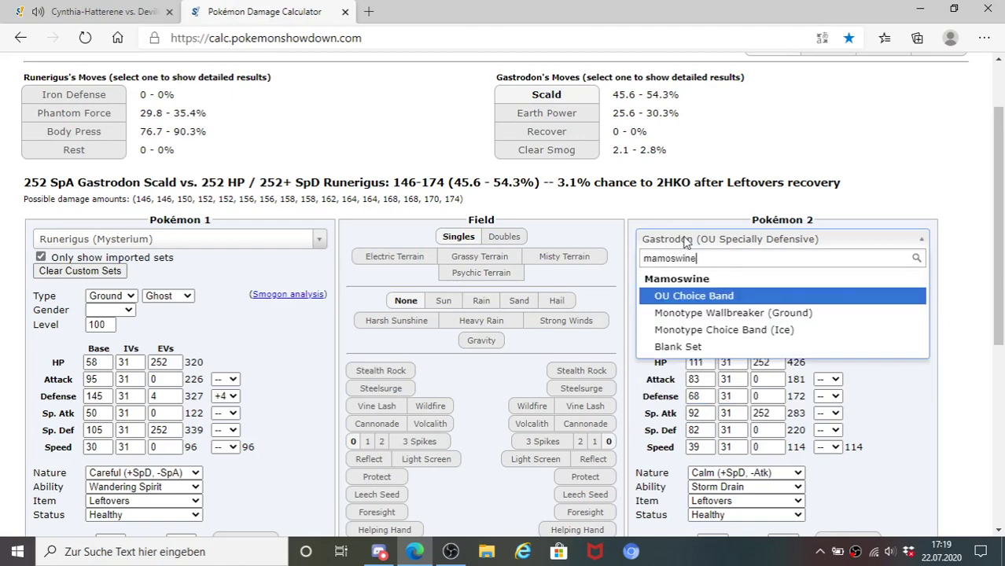
pyautogui.click(686, 297)
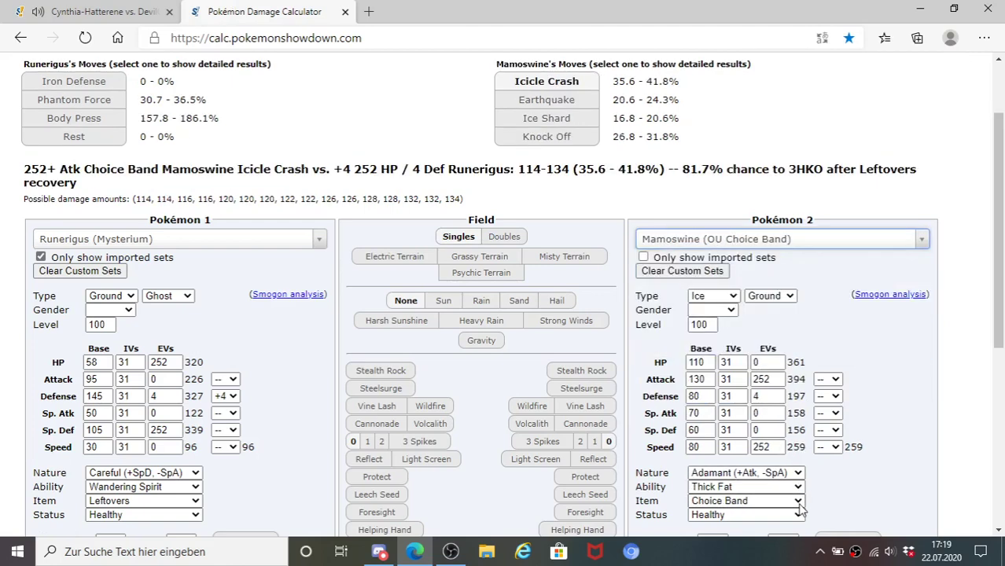
pyautogui.click(799, 505)
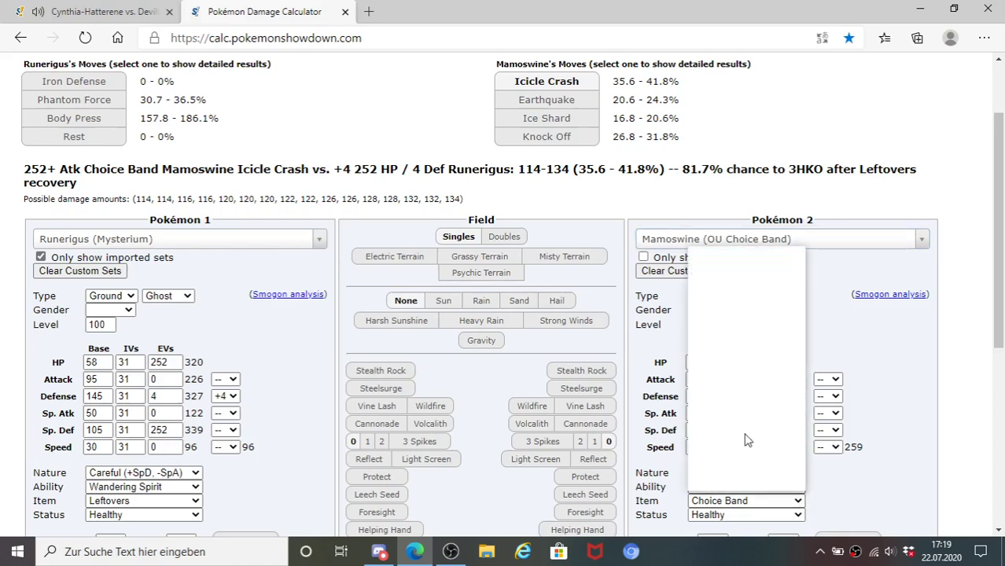
pyautogui.scroll(-1, 745, 452)
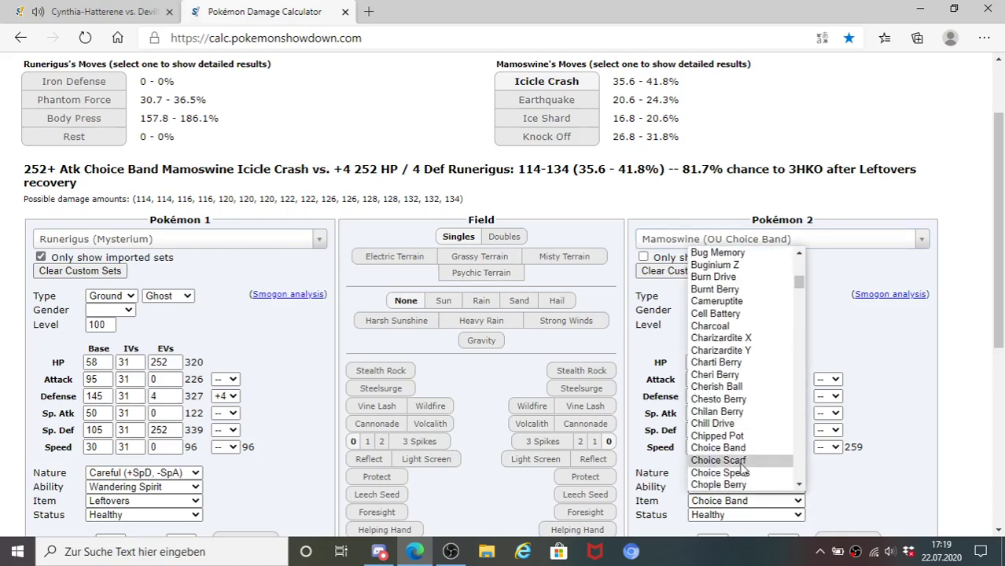
pyautogui.click(740, 463)
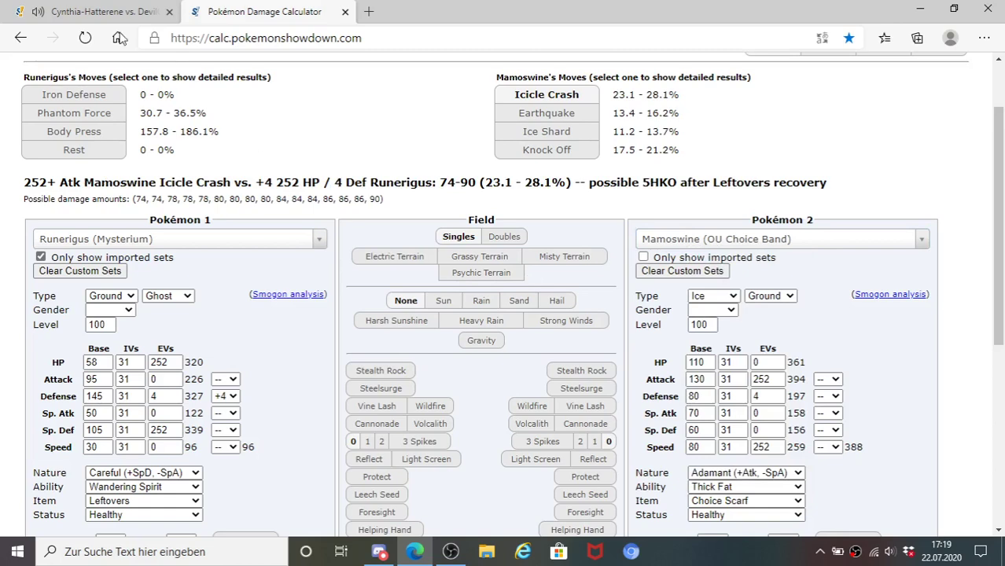
# - Return to the battle, check the details of Mamoswine and Gastrodon, and choose Phantom Force for Mysterium on turn 13
pyautogui.click(99, 11)
pyautogui.moveTo(431, 208)
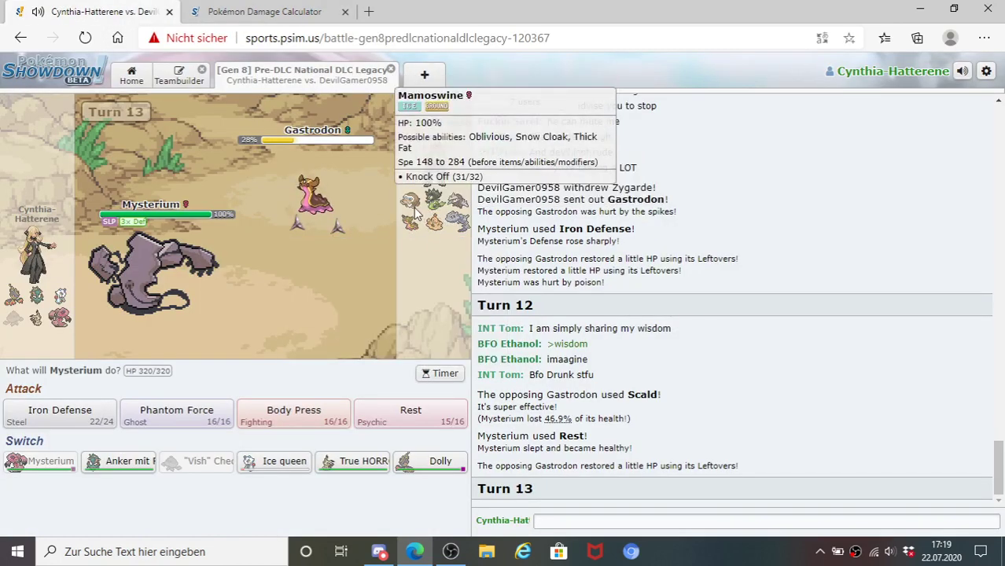
pyautogui.moveTo(310, 206)
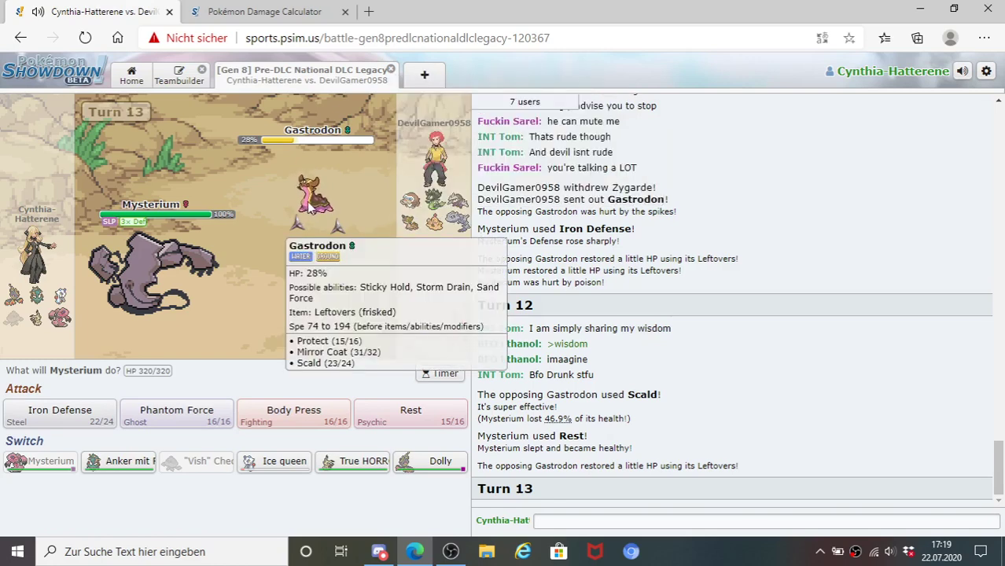
pyautogui.click(175, 412)
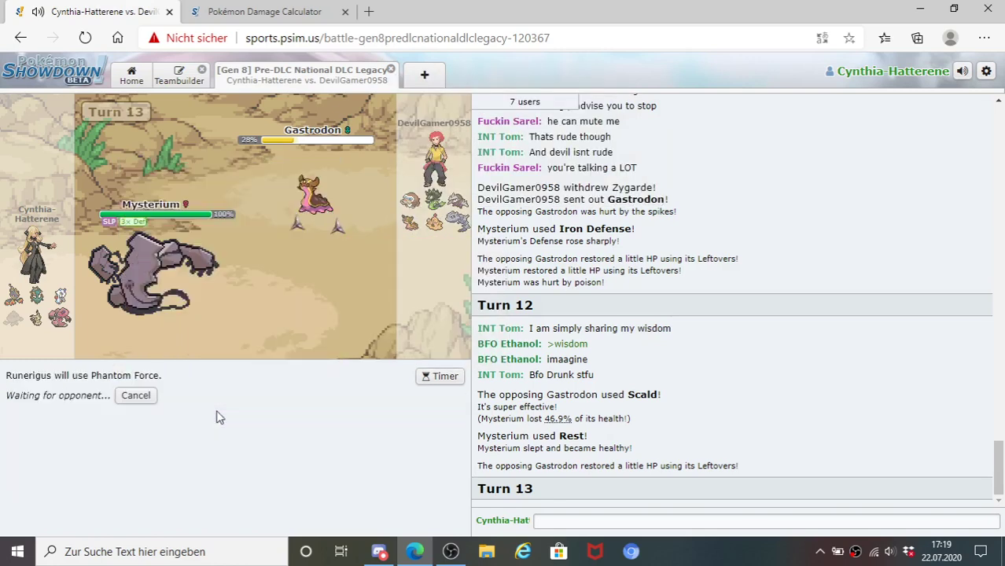
pyautogui.click(135, 393)
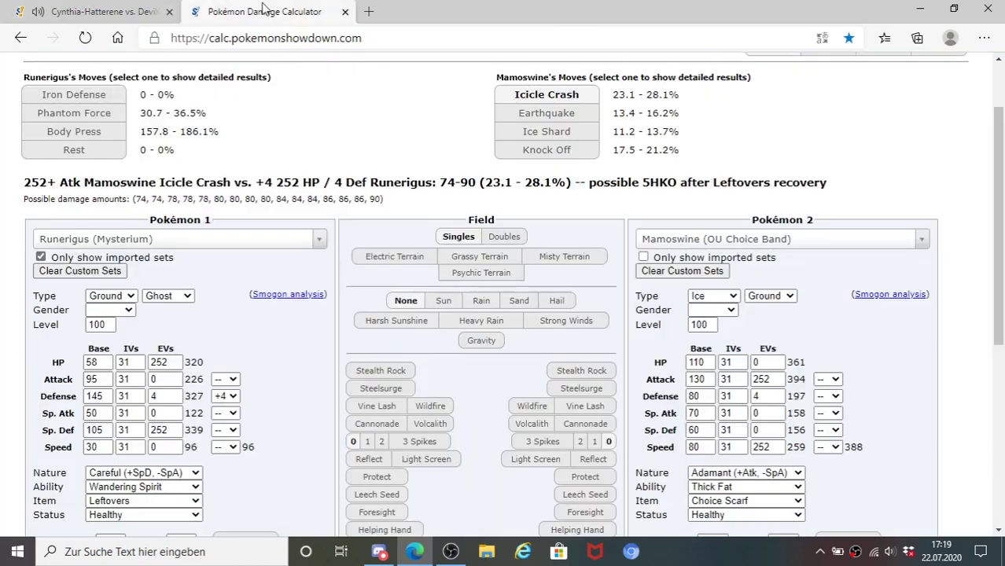
# - Load Gastrodon's Doubles Bulky Attacker set in the damage calculator, with its EVs changed to 252 HP, 0 Defense and 252 Sp. Atk
pyautogui.click(263, 11)
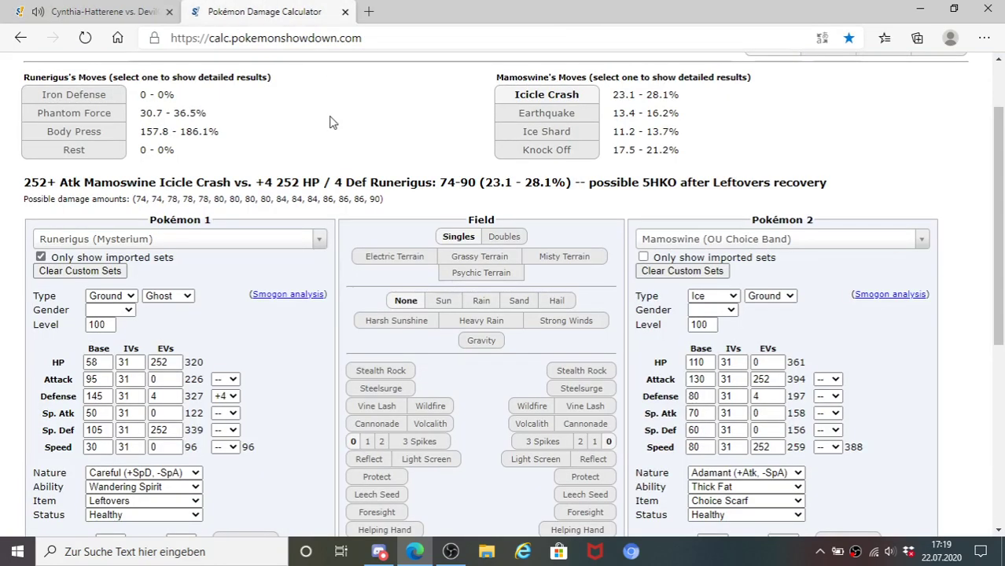
pyautogui.click(692, 244)
pyautogui.write('gastrod')
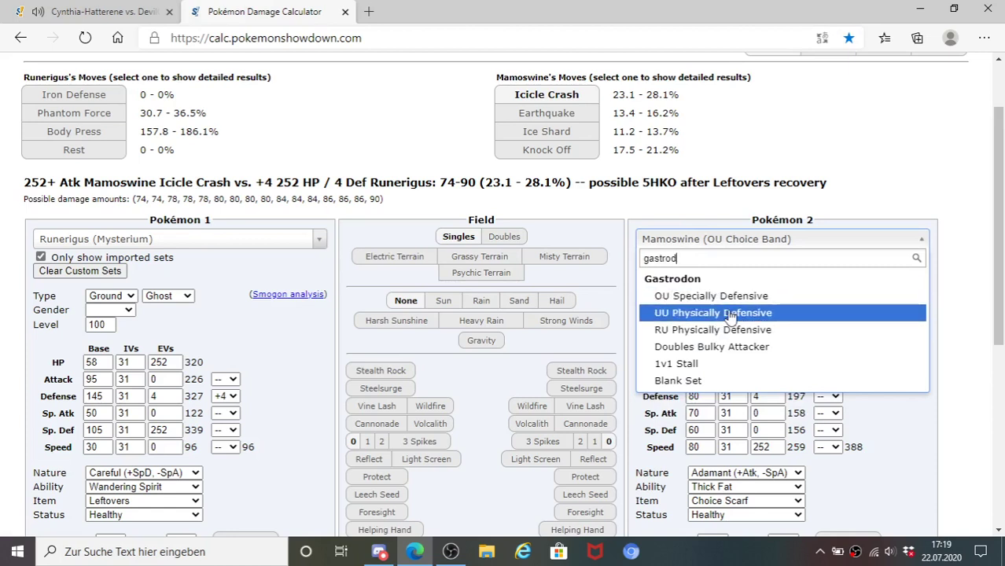
pyautogui.click(744, 348)
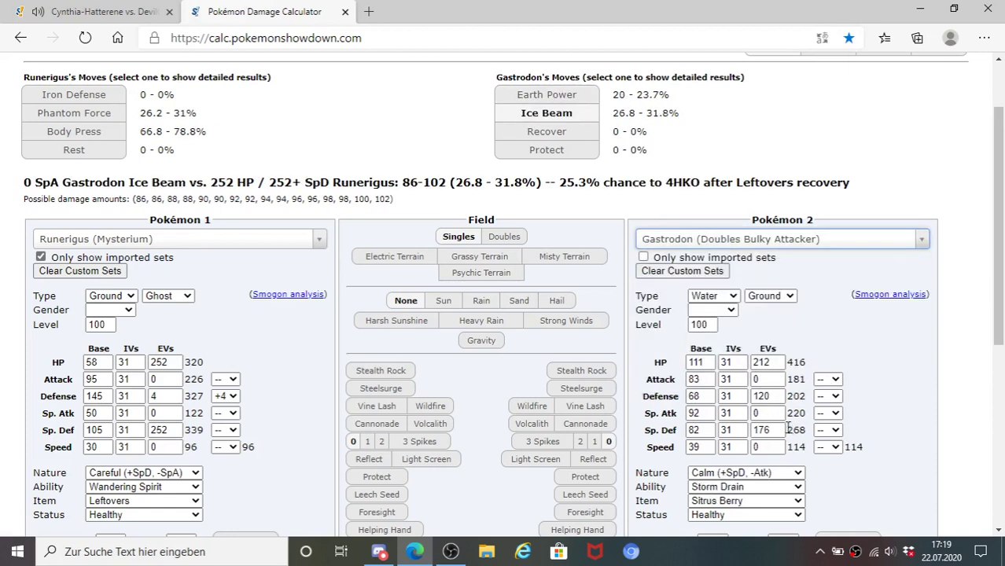
pyautogui.write('252')
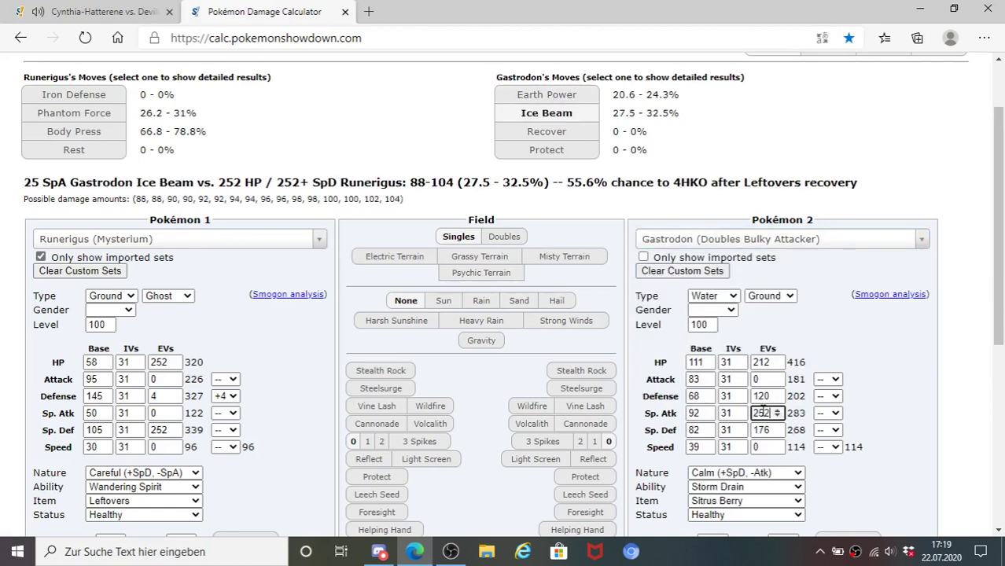
pyautogui.click(770, 397)
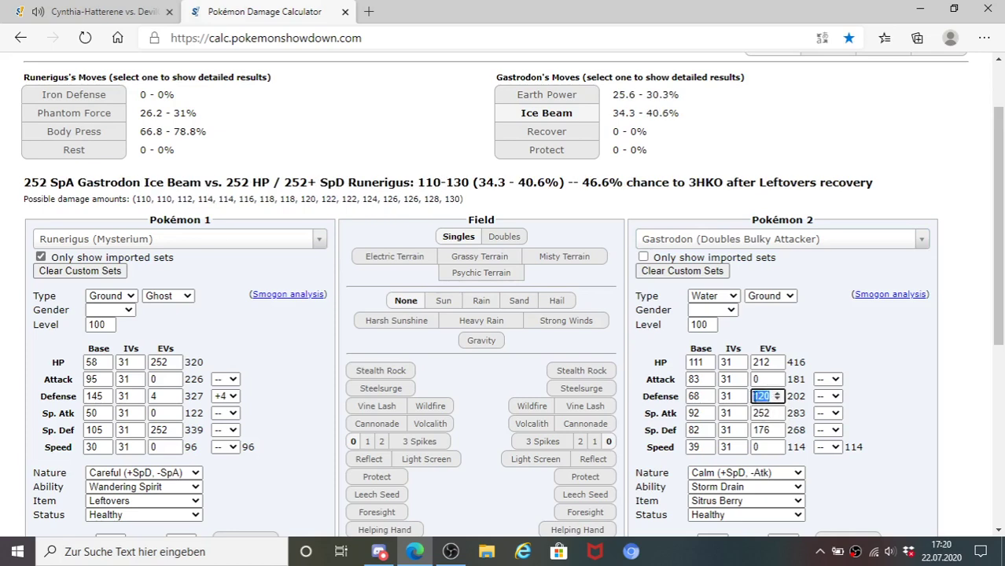
pyautogui.write('0')
pyautogui.click(772, 363)
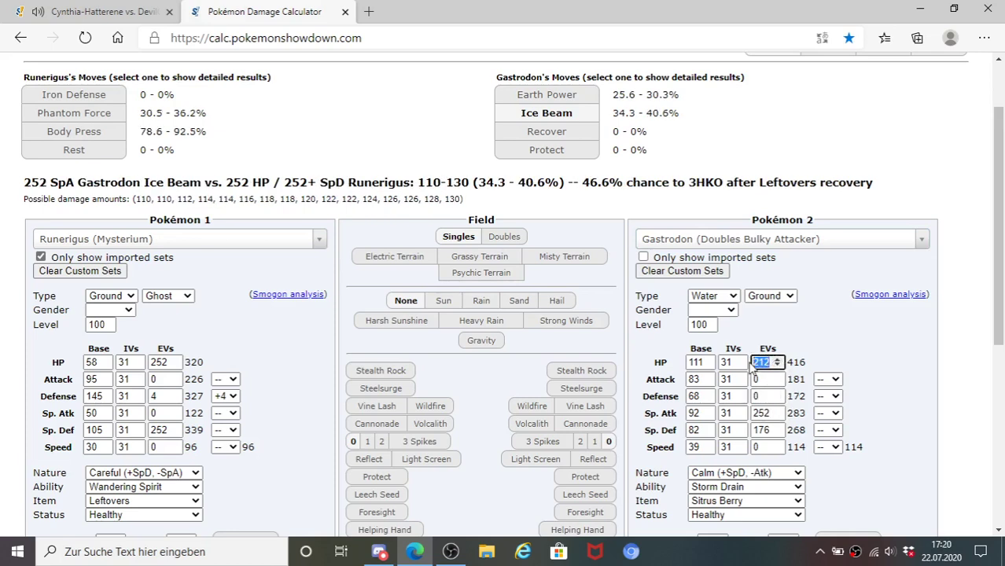
pyautogui.write('252')
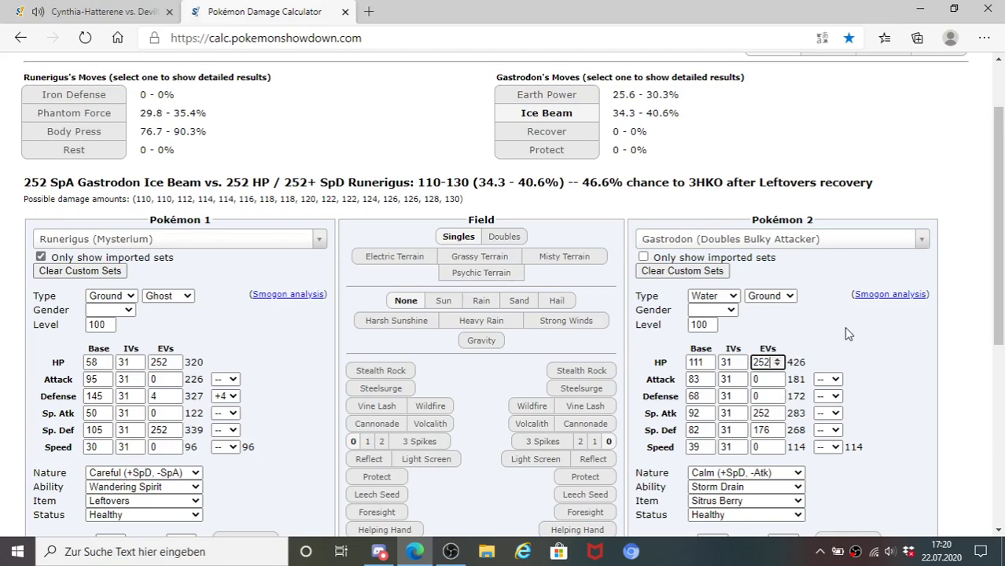
# - Replace Gastrodon's Protect with Scald in the damage calculator and check the resulting damage against Runerigus
pyautogui.scroll(-3, 843, 339)
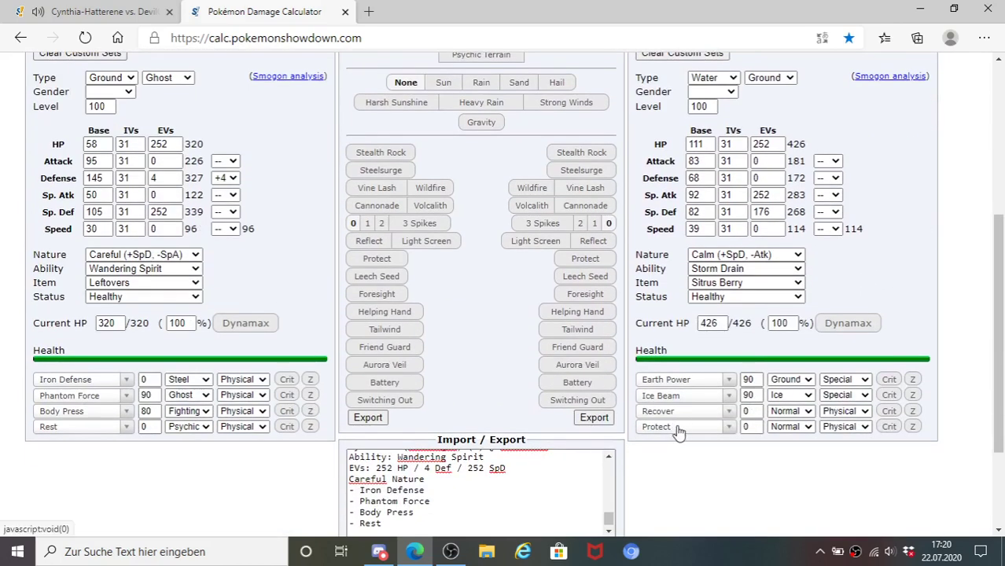
pyautogui.click(678, 434)
pyautogui.write('sca')
pyautogui.click(727, 294)
pyautogui.scroll(3, 493, 295)
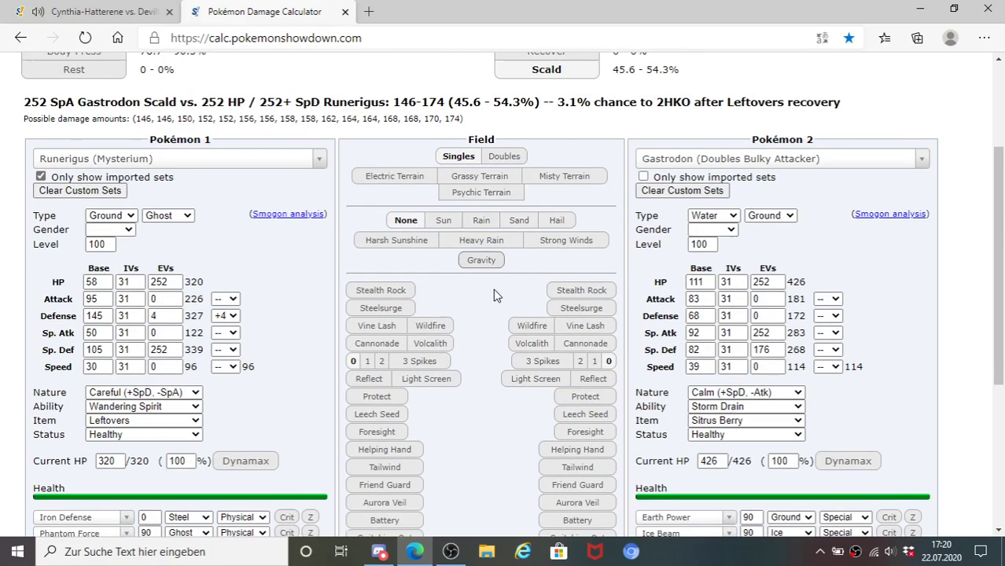
pyautogui.scroll(1, 494, 295)
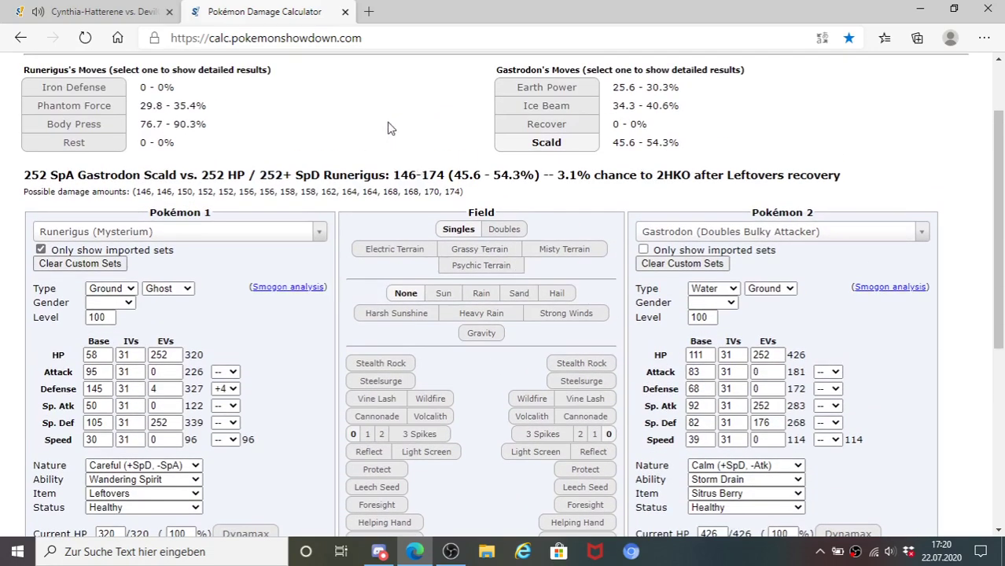
# - Compare the calculation with Gastrodon's turn 14 details in the battle, and switch Mysterium out for Dolly
pyautogui.click(100, 8)
pyautogui.click(250, 13)
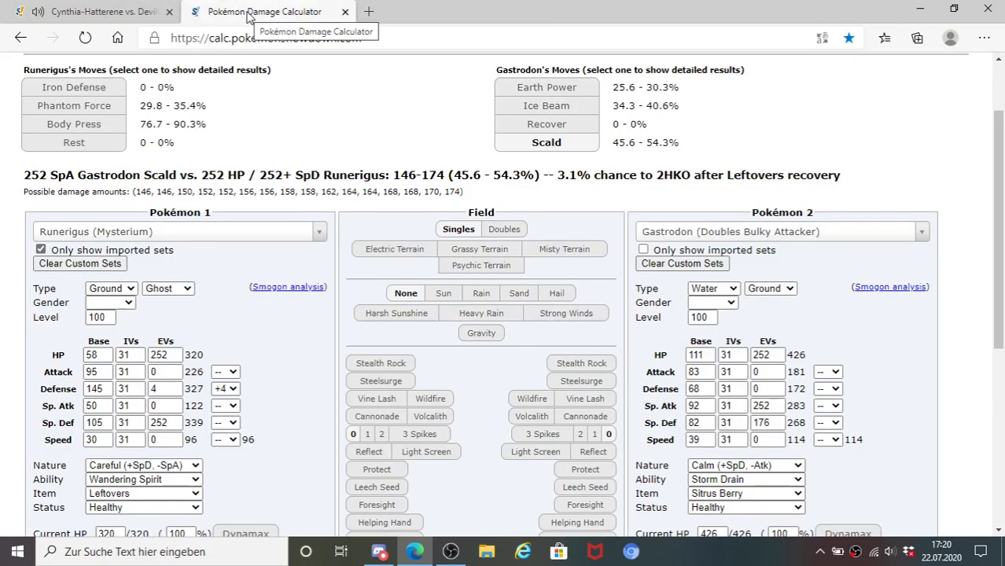
pyautogui.click(90, 8)
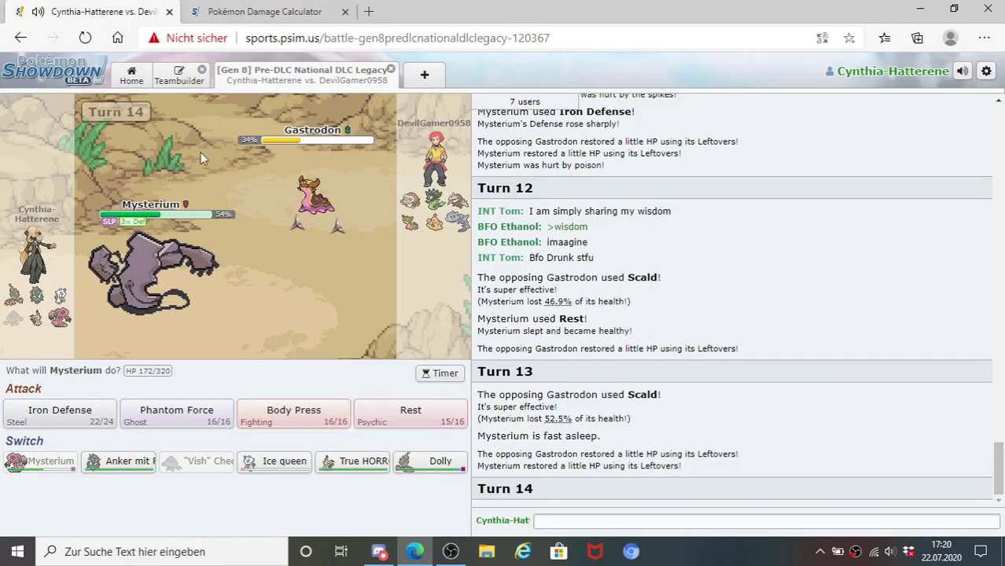
pyautogui.moveTo(321, 206)
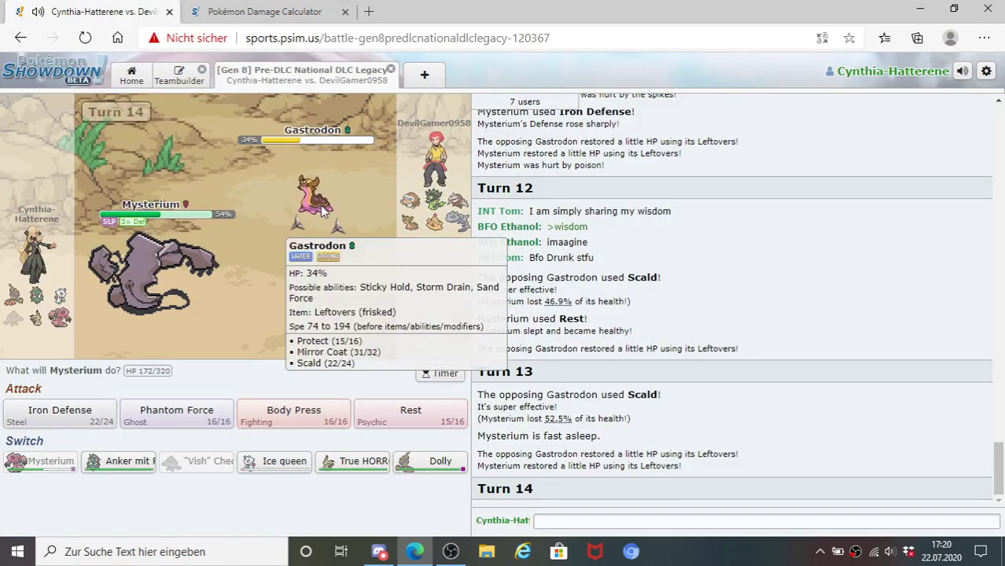
pyautogui.click(437, 462)
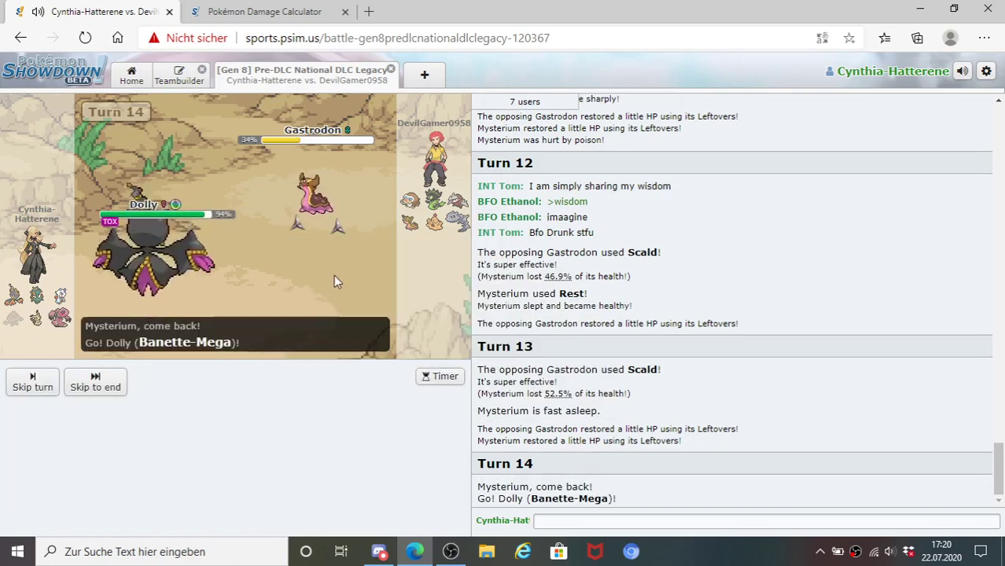
pyautogui.click(95, 383)
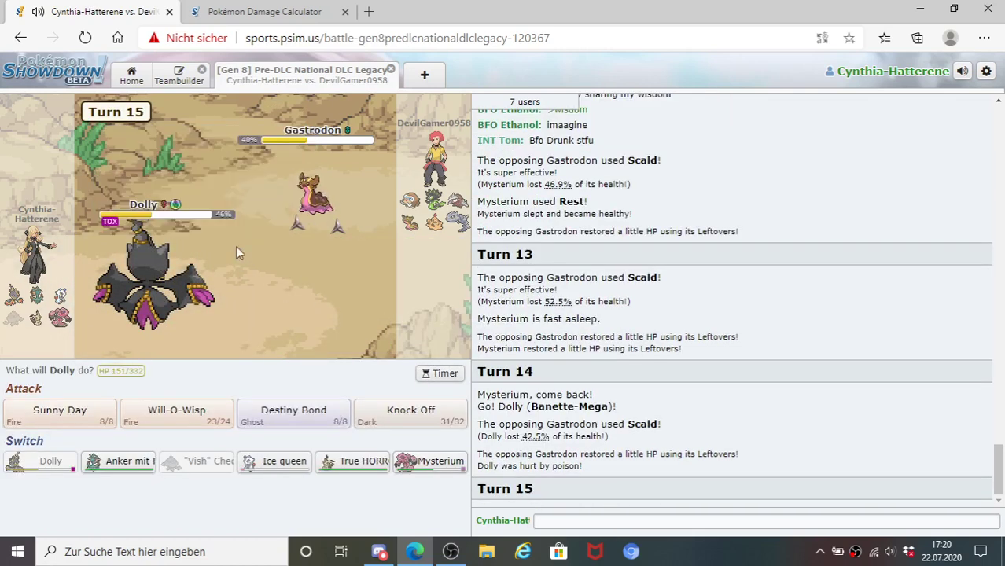
# - Check Gastrodon's details, use Dolly's Sunny Day for turn 15, and skip to the end of the turn
pyautogui.moveTo(313, 203)
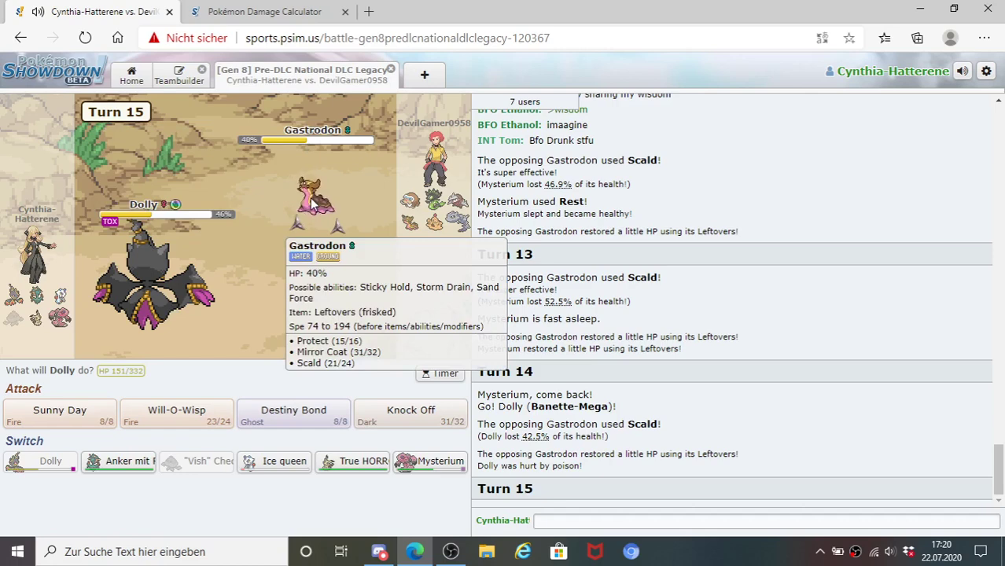
pyautogui.click(60, 409)
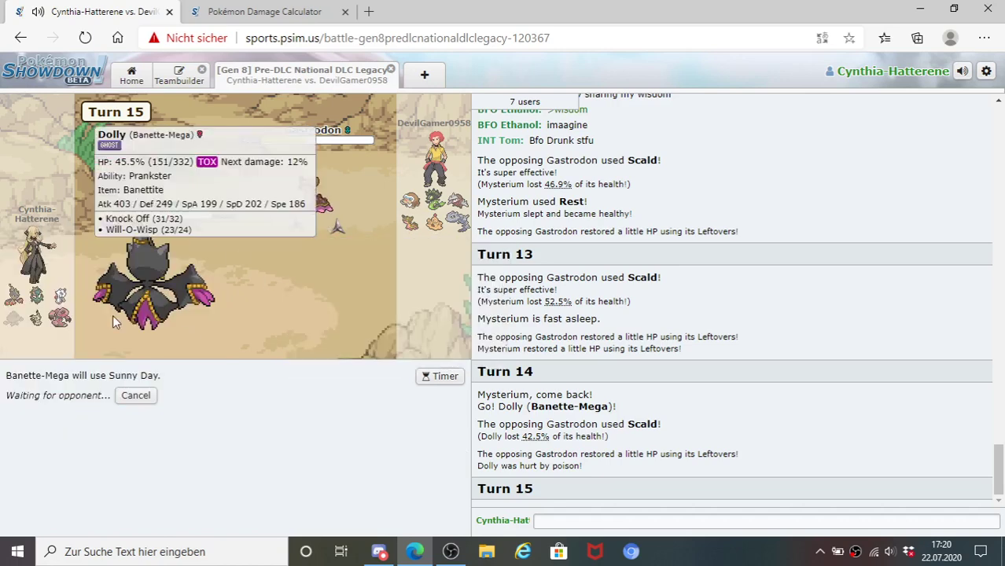
pyautogui.click(131, 399)
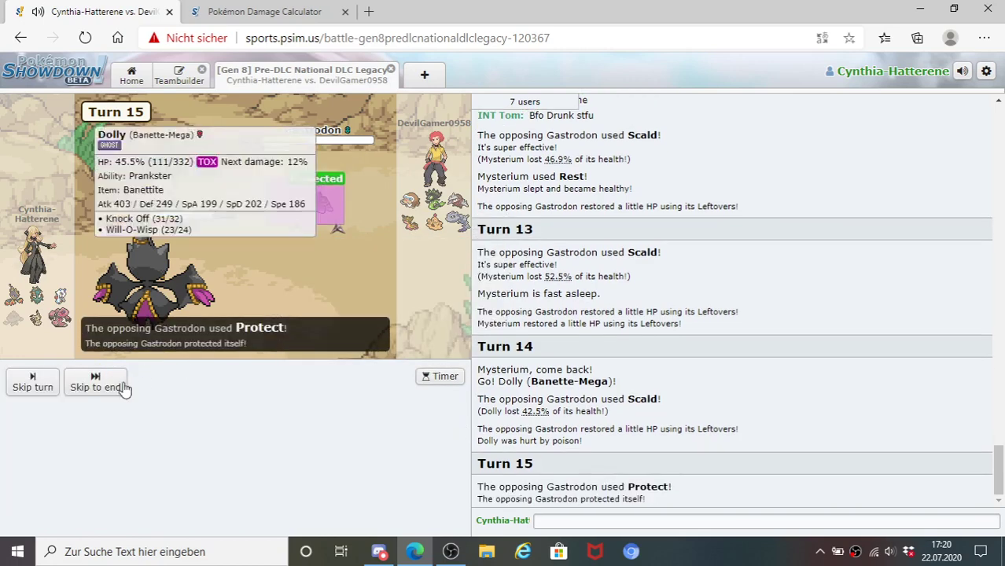
pyautogui.click(118, 386)
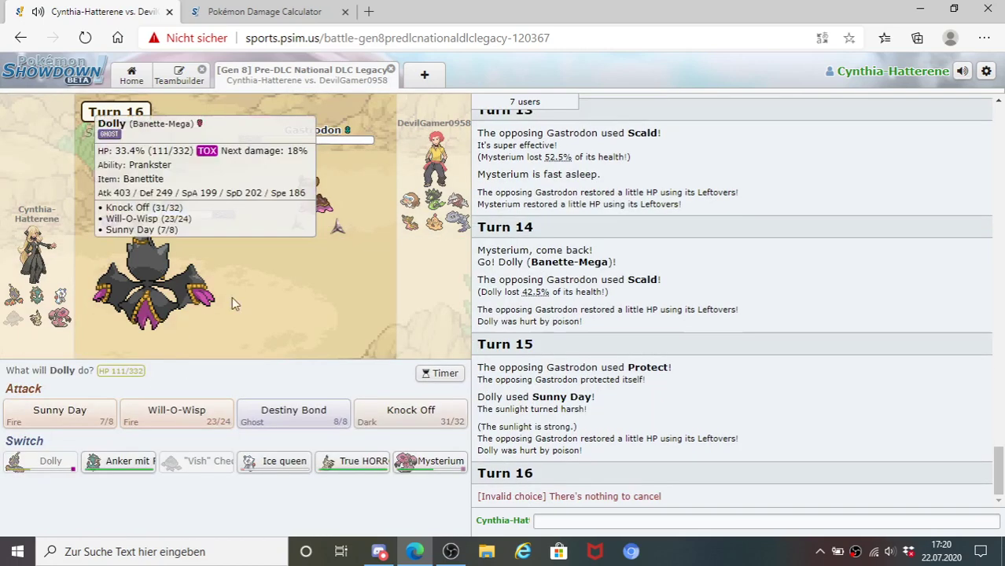
# - Choose Dolly's Knock Off for turn 16, and review the details of Zygarde, Gastrodon and Mamoswine while waiting for the opponent
pyautogui.click(384, 416)
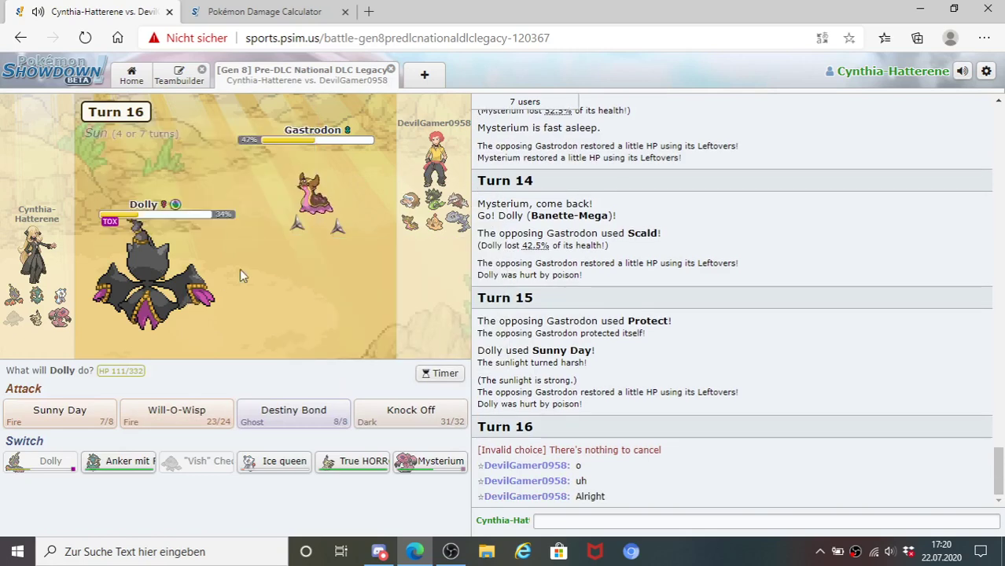
pyautogui.click(400, 410)
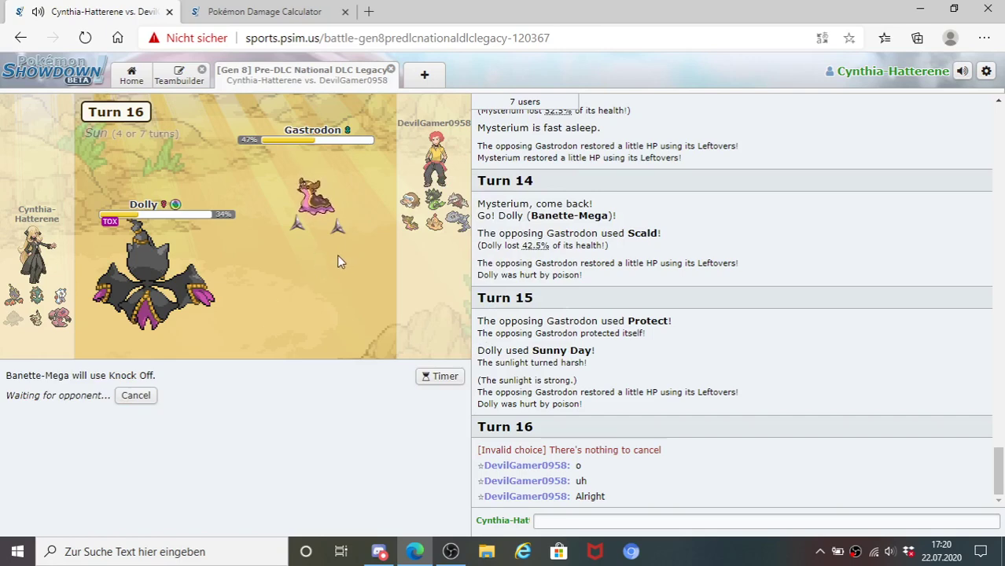
pyautogui.moveTo(184, 296)
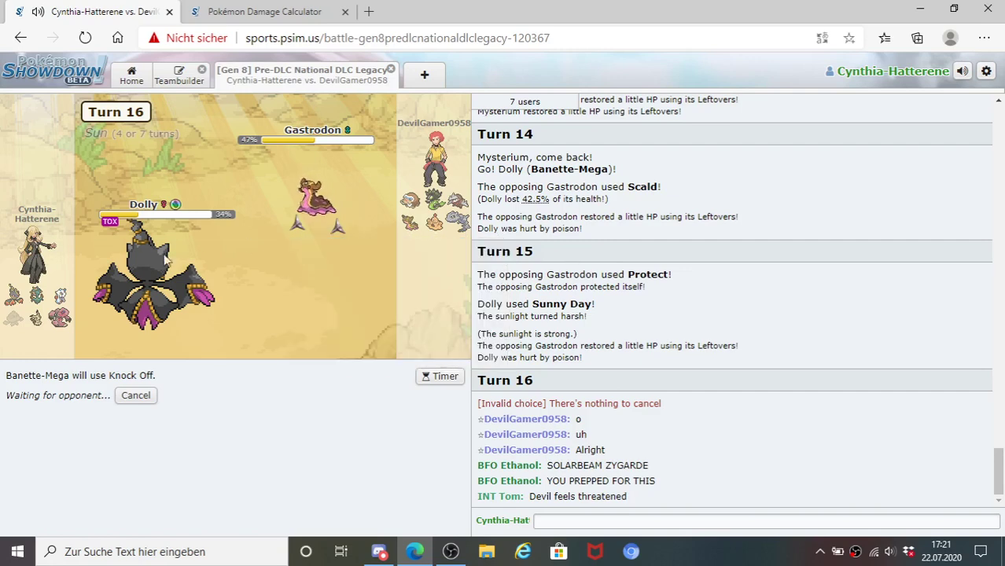
pyautogui.moveTo(136, 261)
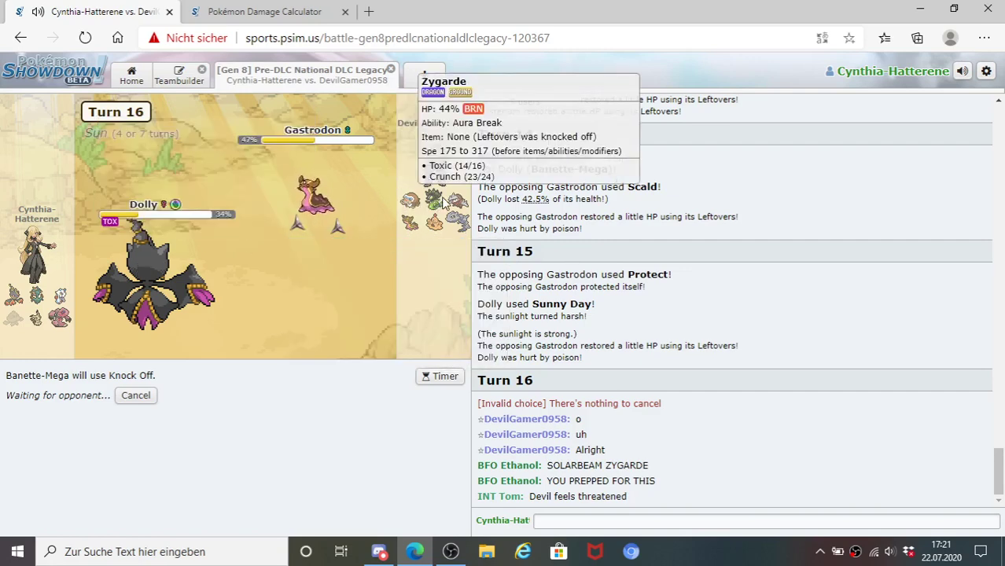
pyautogui.moveTo(430, 225)
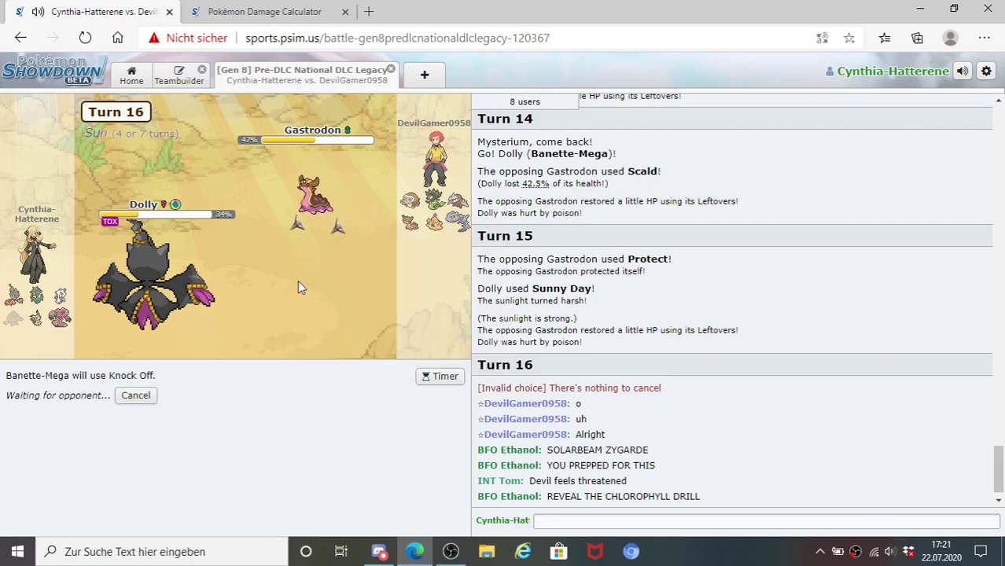
pyautogui.moveTo(351, 212)
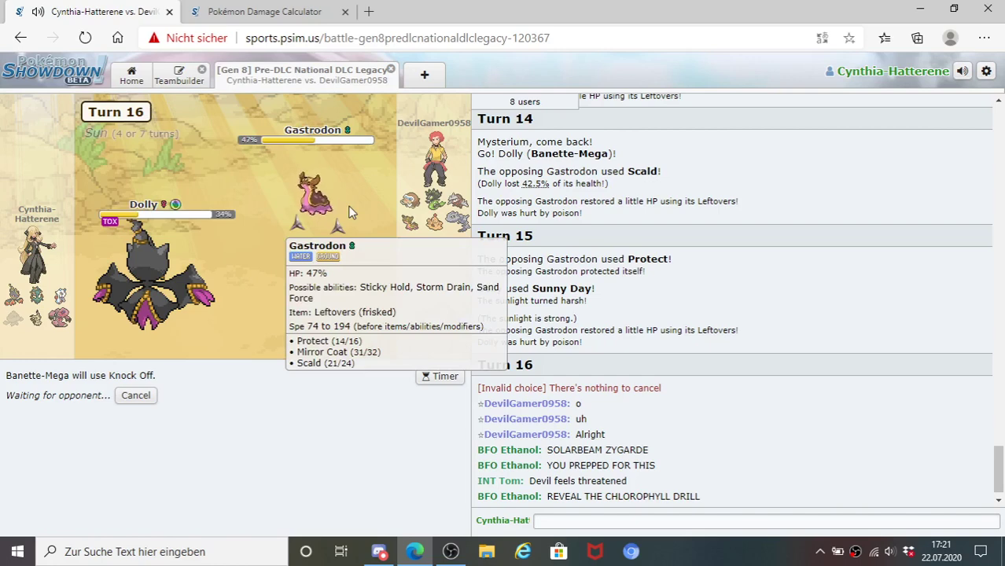
pyautogui.moveTo(417, 208)
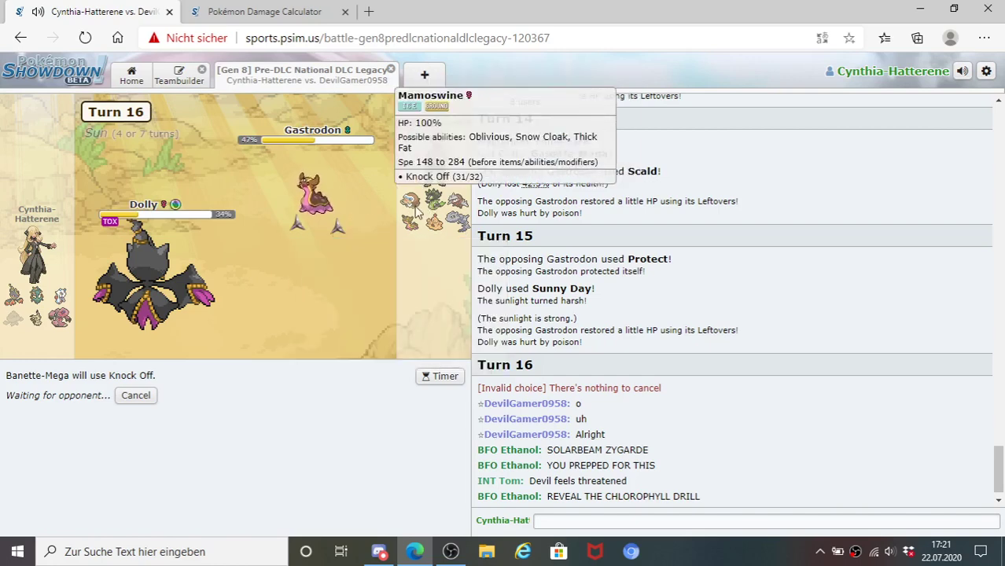
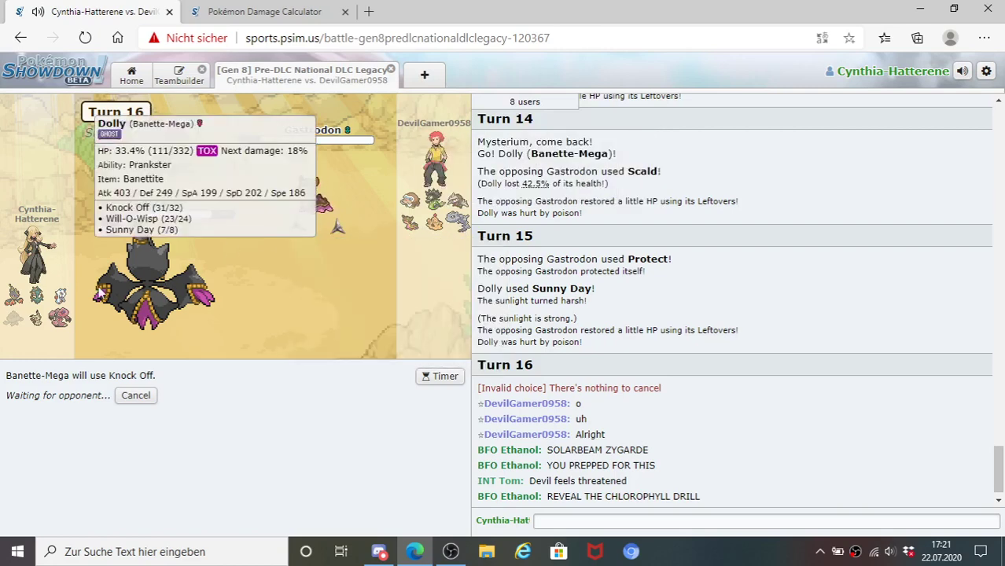
# - Switch Dolly out for Anker mit Rad (Dhelmise) and skip to the end of the turn animation
pyautogui.moveTo(28, 325)
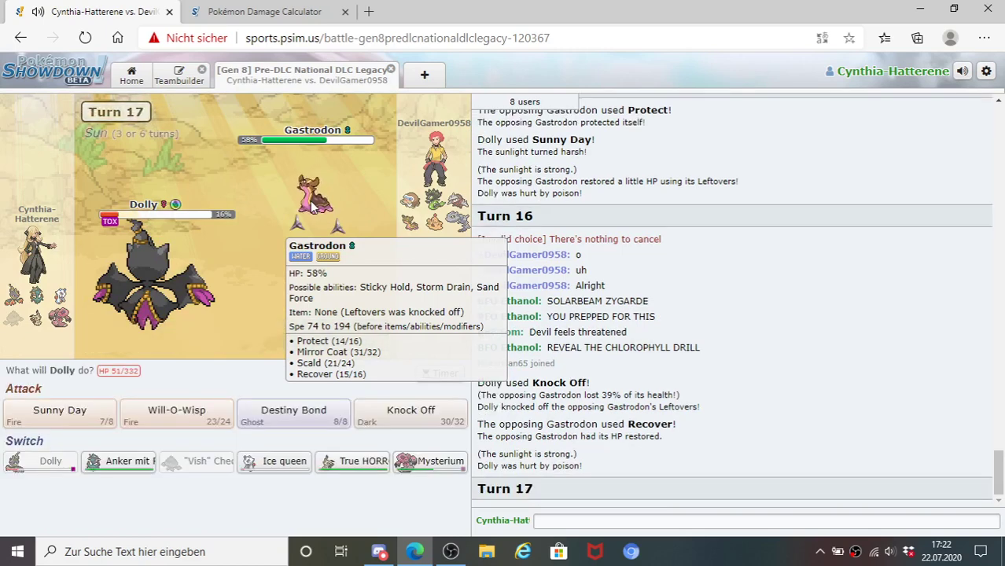
pyautogui.click(124, 464)
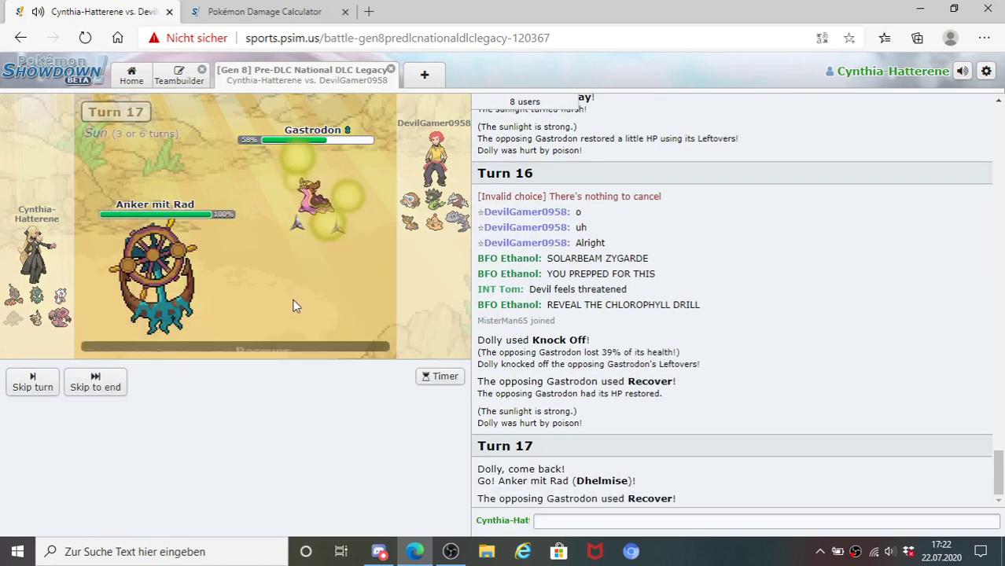
pyautogui.click(98, 384)
pyautogui.moveTo(335, 208)
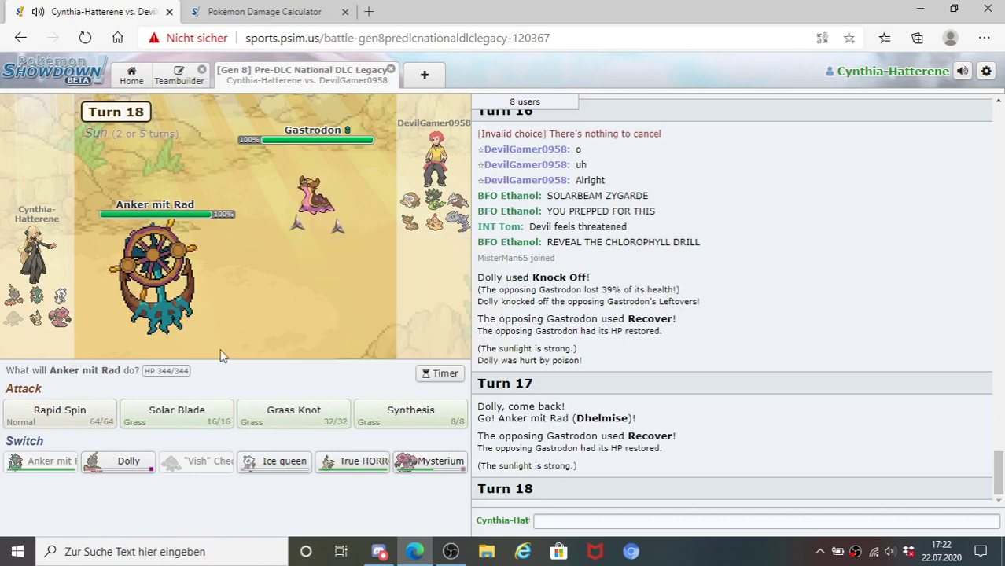
# - Attack the opposing Gastrodon with Anker mit Rad's Solar Blade and inspect the battlers' details
pyautogui.click(203, 417)
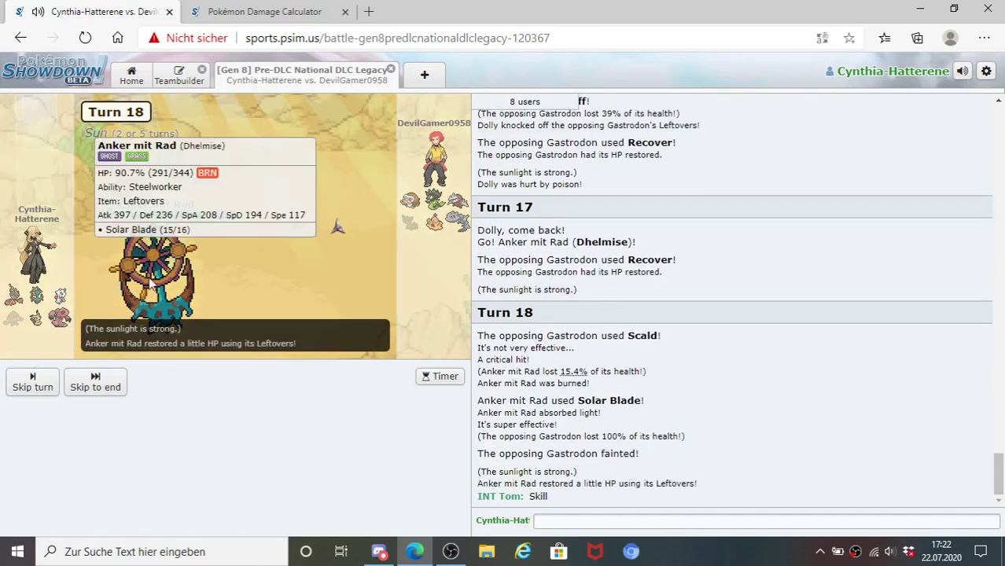
pyautogui.moveTo(166, 281)
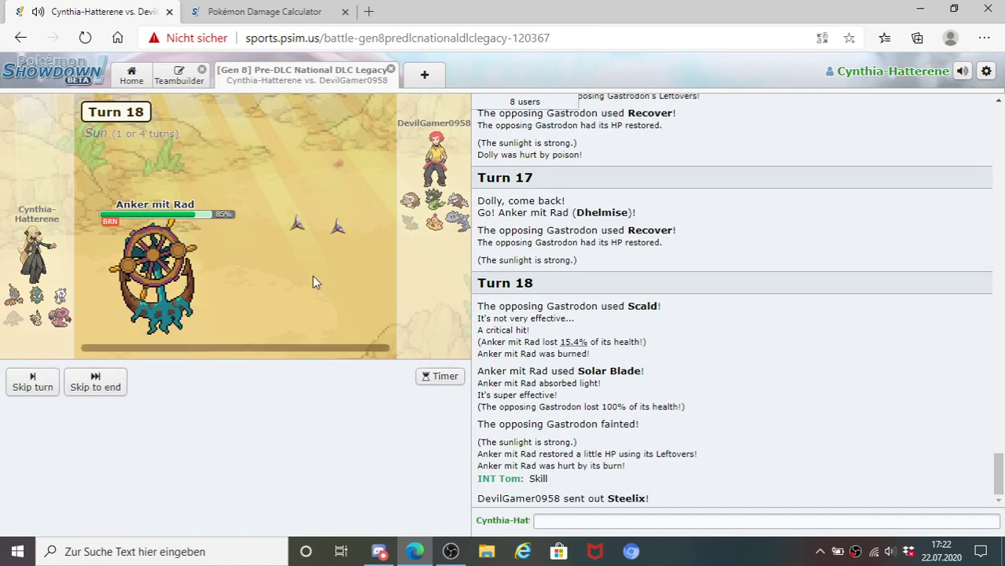
pyautogui.moveTo(318, 197)
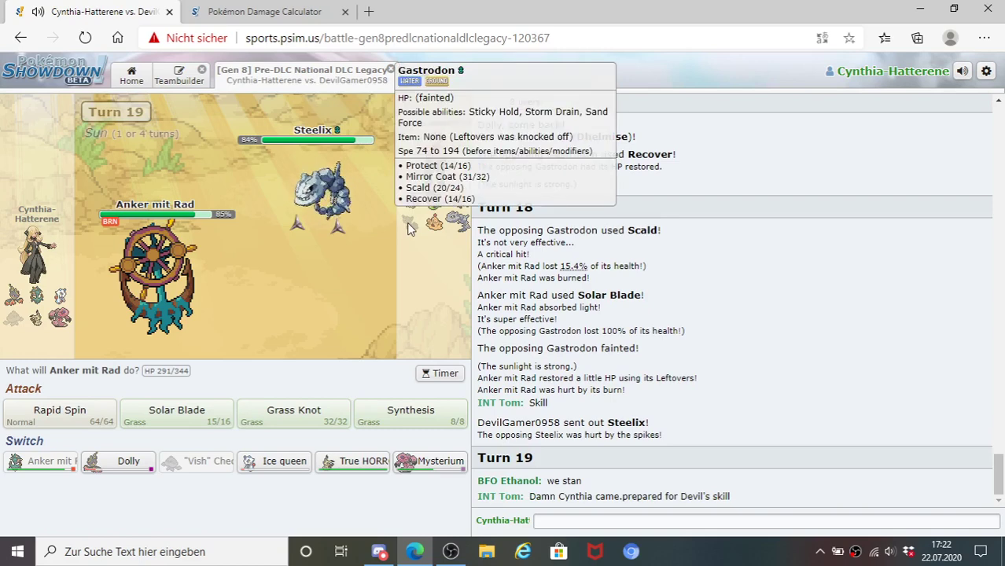
# - In the damage calculator, load Dhelmise (Anker mit Rad) as Pokémon 1 and Steelix-Mega (UU Offensive Stealth Rock) as Pokémon 2
pyautogui.click(276, 6)
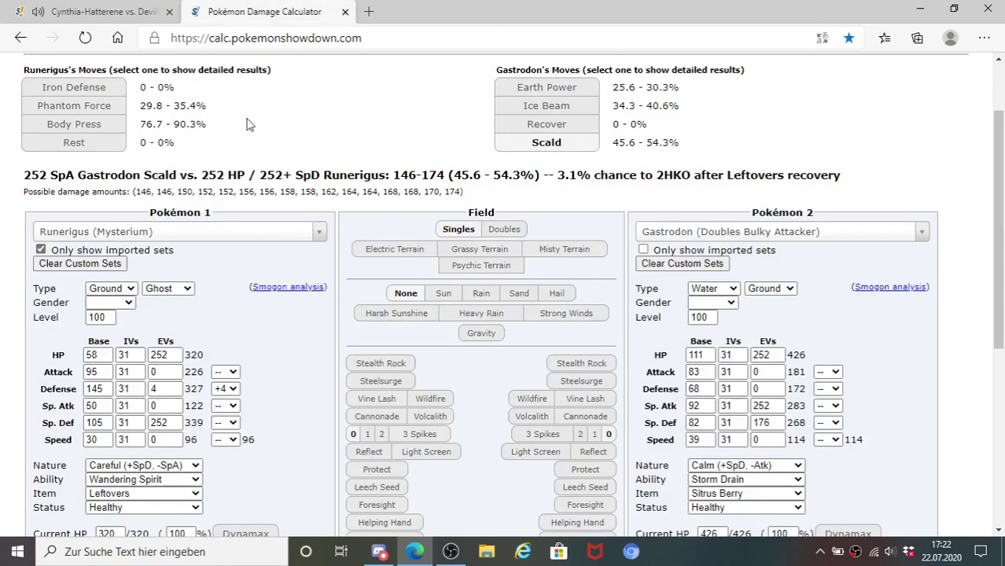
pyautogui.click(224, 231)
pyautogui.click(185, 289)
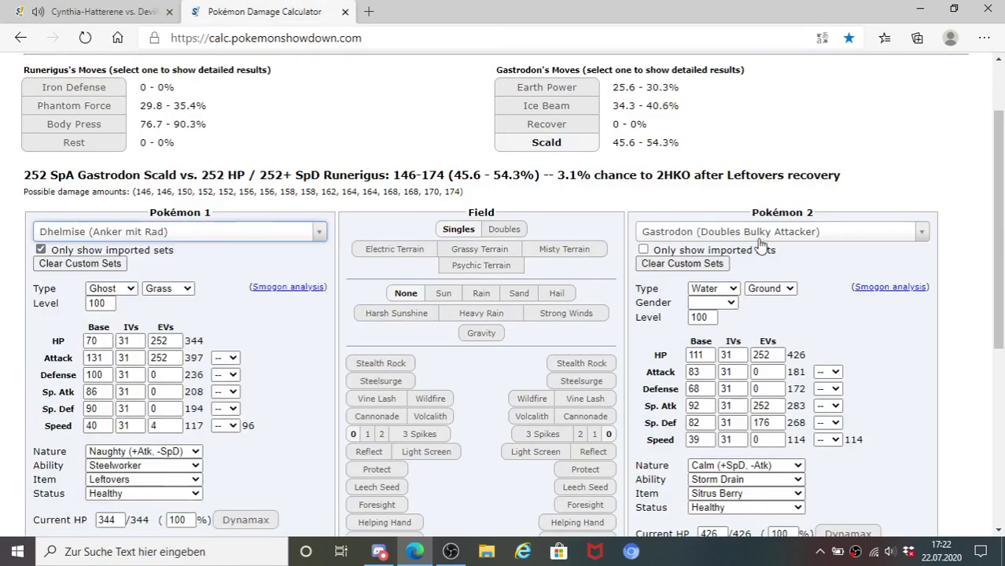
pyautogui.click(760, 233)
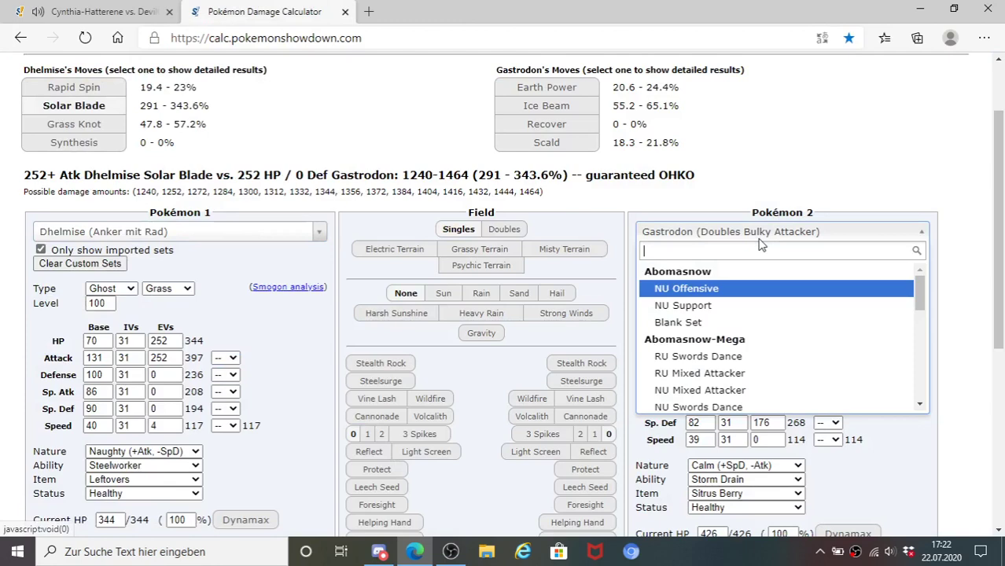
pyautogui.write('steelix')
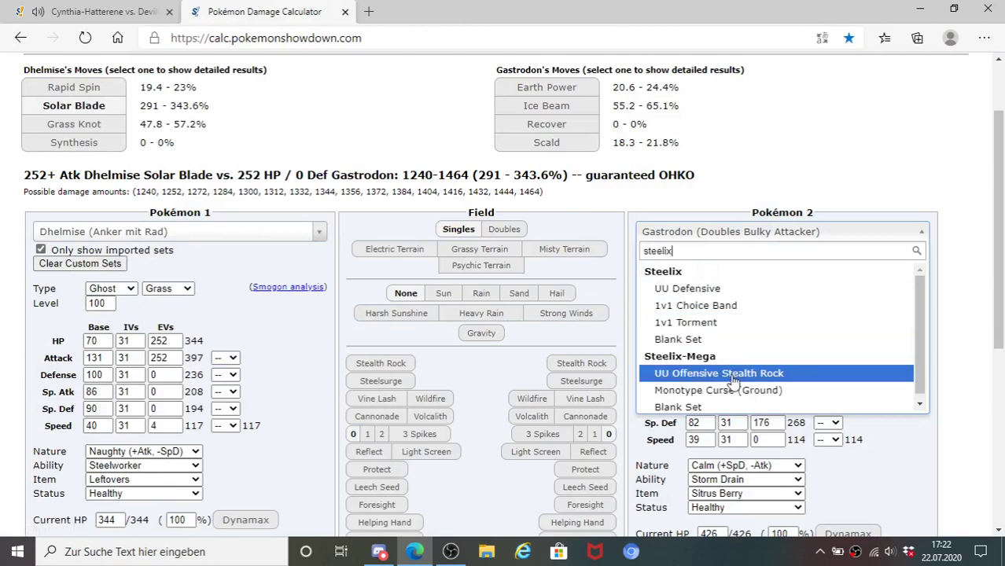
pyautogui.click(733, 375)
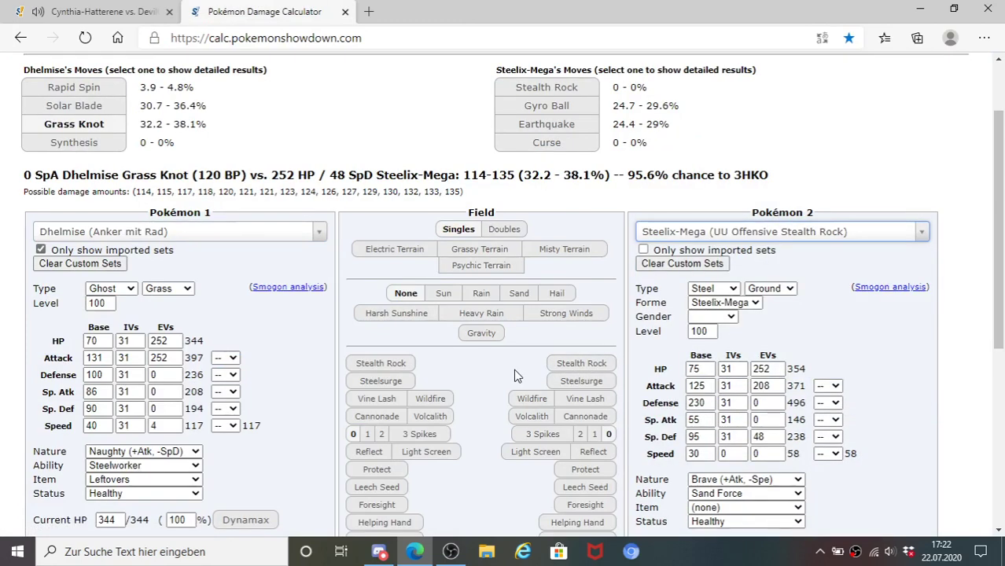
# - Replace Steelix-Mega's Curse with Crunch and review the damage results against Dhelmise
pyautogui.scroll(-4, 514, 369)
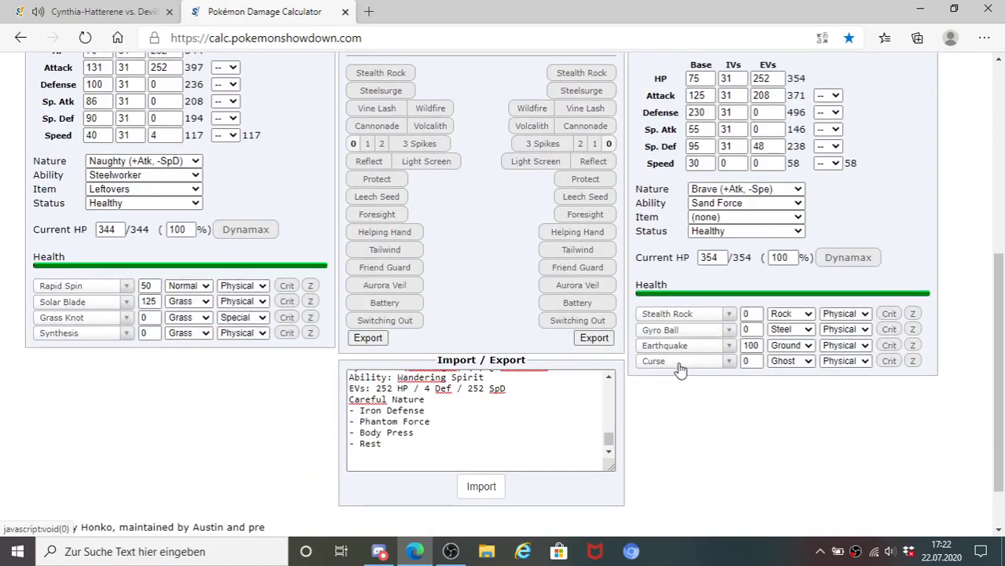
pyautogui.click(678, 363)
pyautogui.write('cru')
pyautogui.scroll(-1, 682, 369)
pyautogui.write('nch')
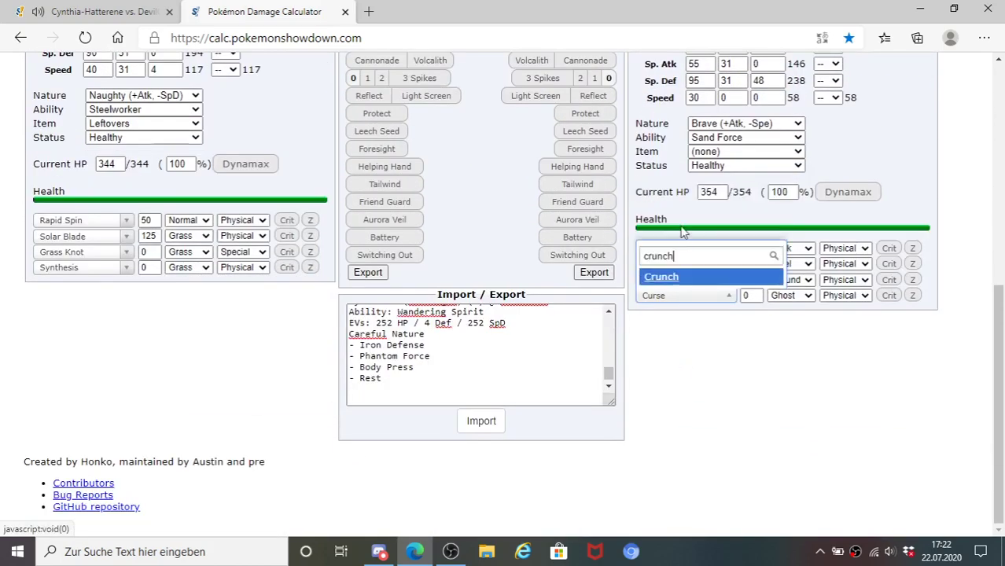
pyautogui.click(672, 277)
pyautogui.scroll(5, 543, 252)
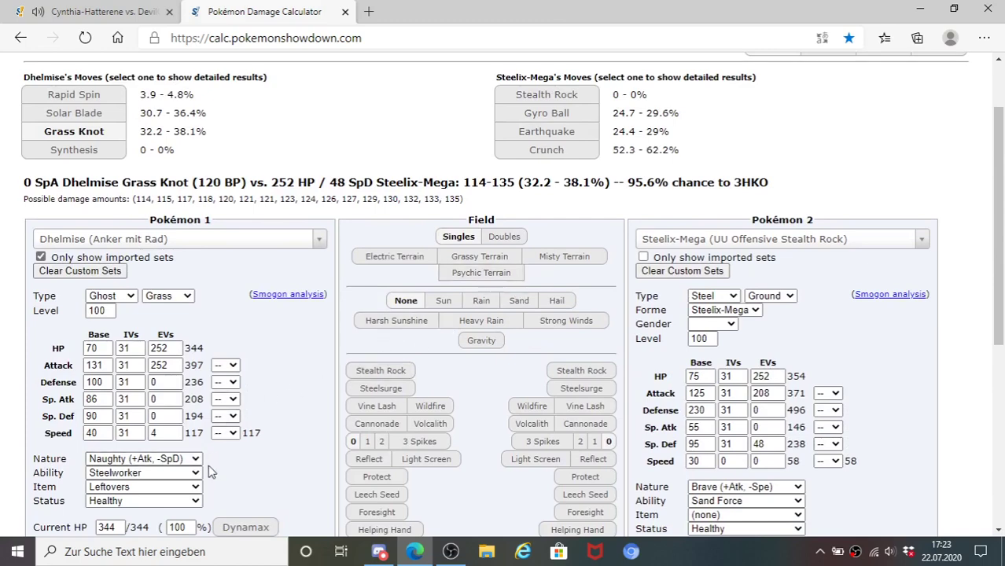
# - Return to the battle after checking the calculator and attack Steelix with Grass Knot
pyautogui.click(88, 11)
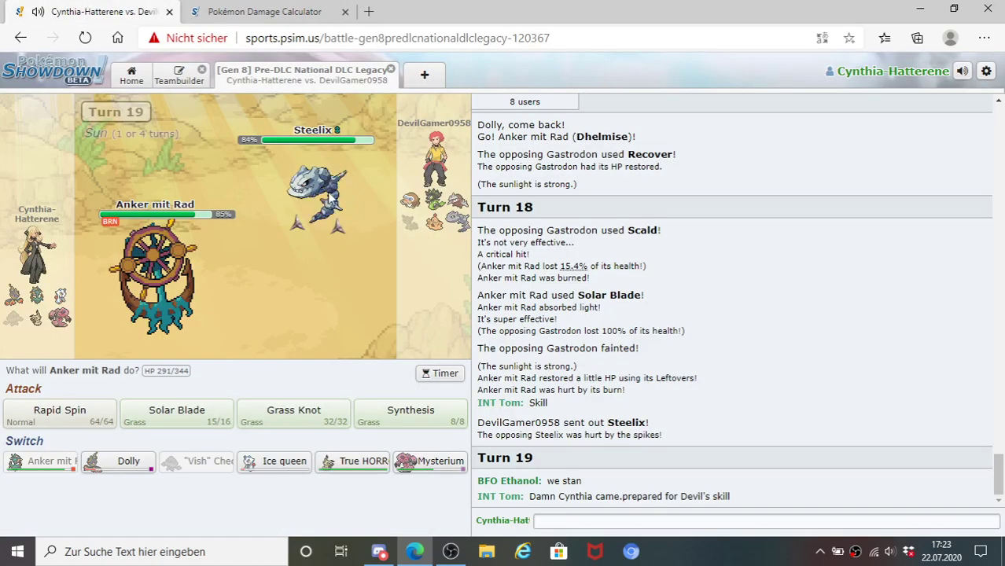
pyautogui.click(271, 9)
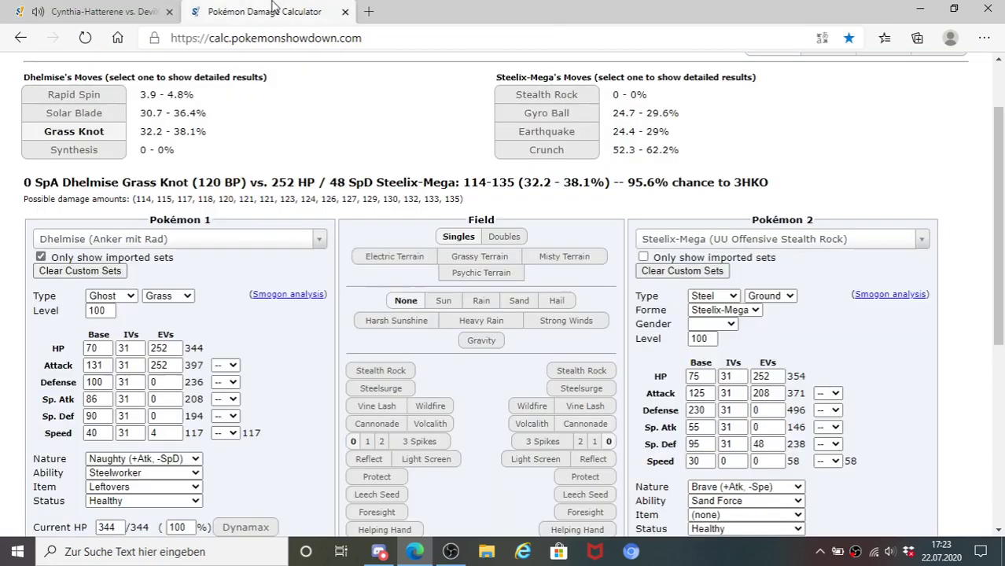
pyautogui.click(118, 11)
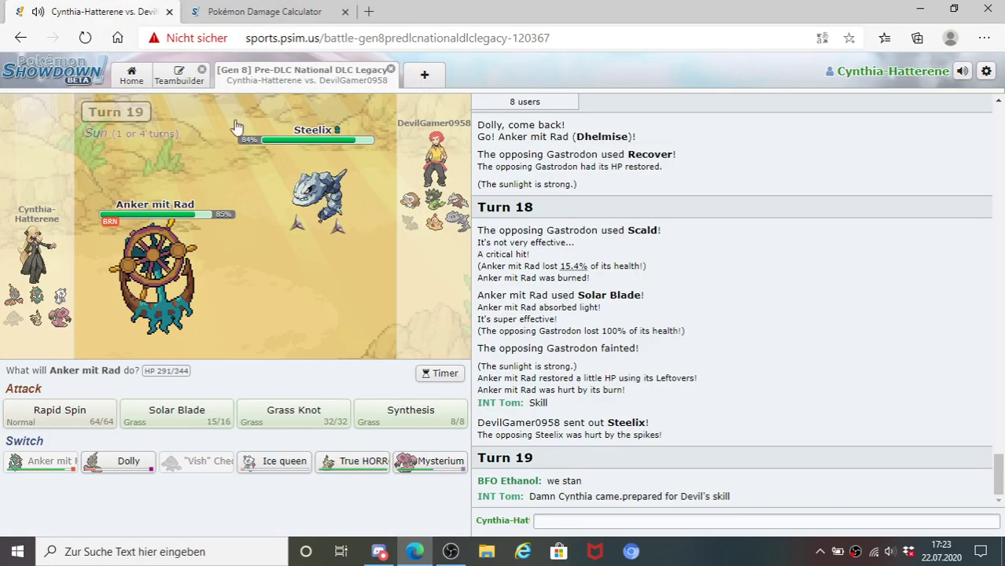
pyautogui.click(303, 425)
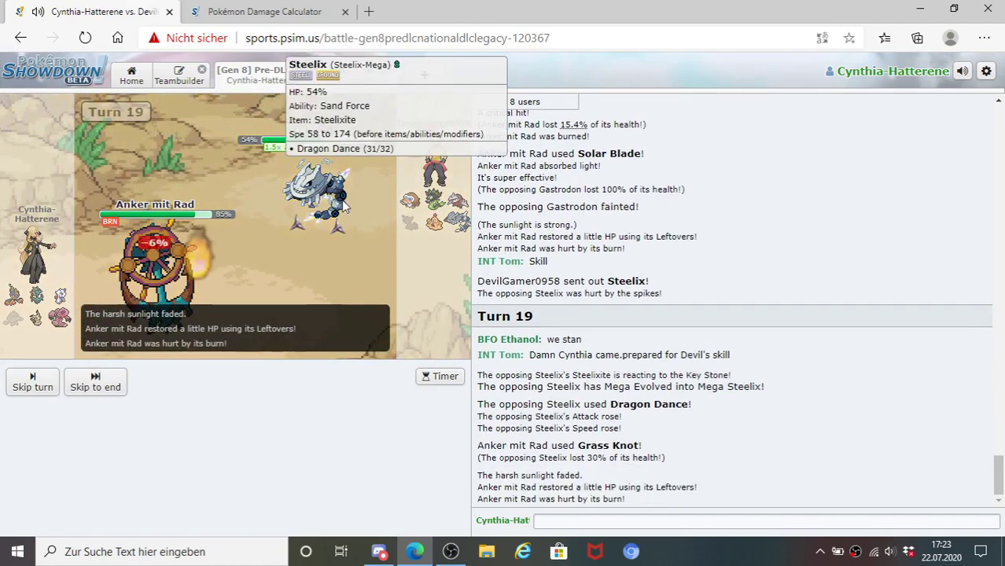
# - In the damage calculator, set Steelix-Mega's EVs to 0 HP, 252 Speed and 0 Sp. Def
pyautogui.click(253, 8)
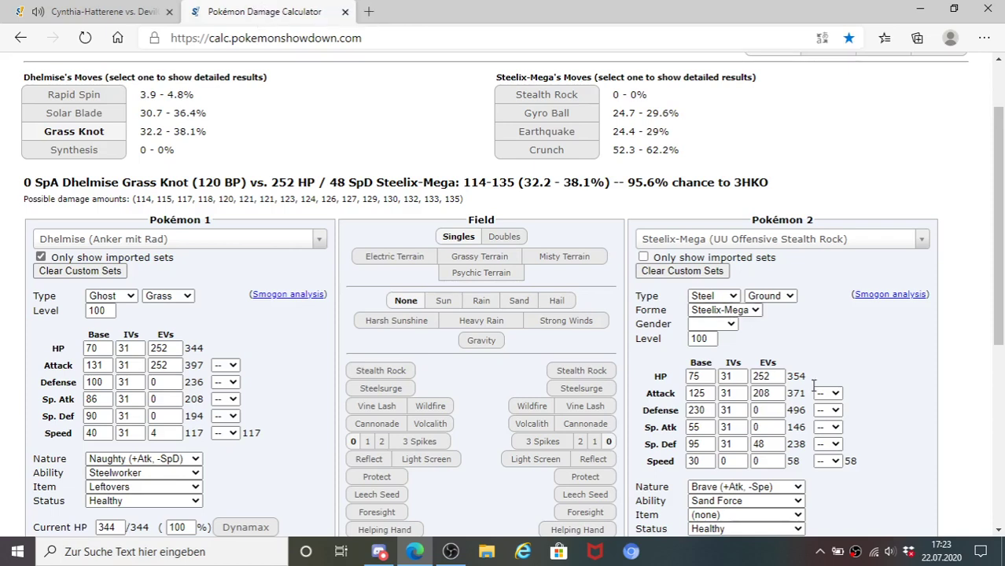
pyautogui.doubleClick(775, 377)
pyautogui.write('0')
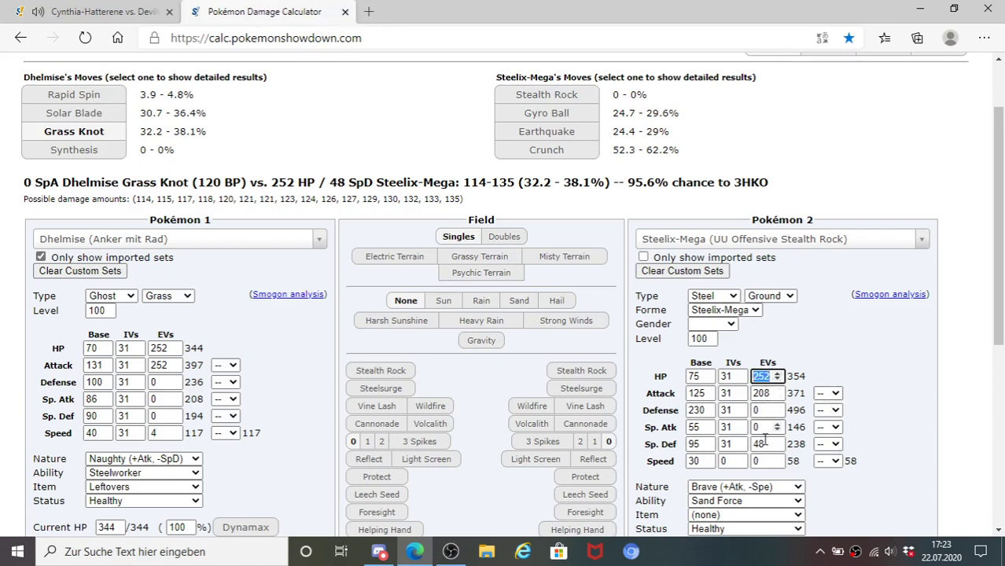
pyautogui.click(767, 461)
pyautogui.write('25')
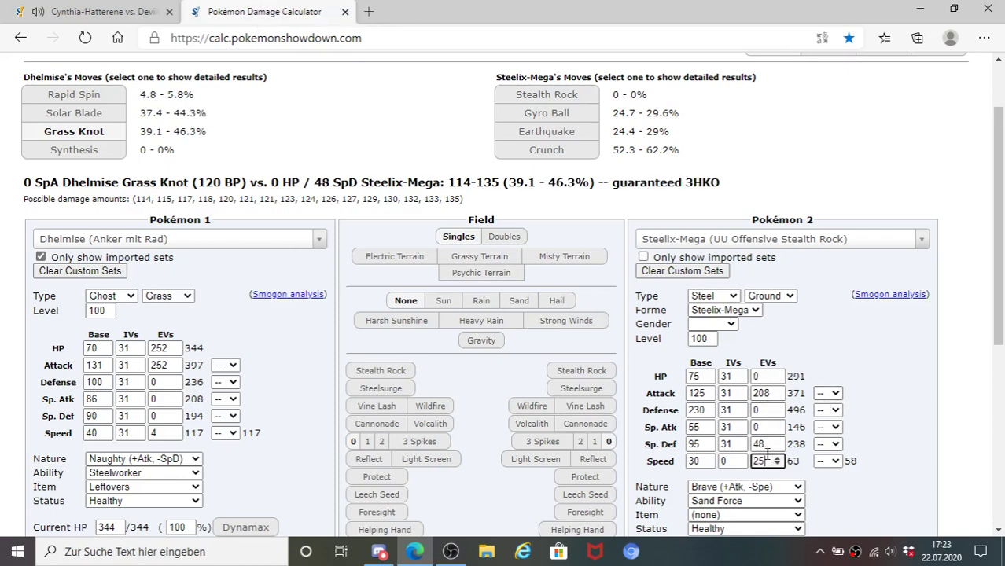
pyautogui.write('2')
pyautogui.doubleClick(759, 444)
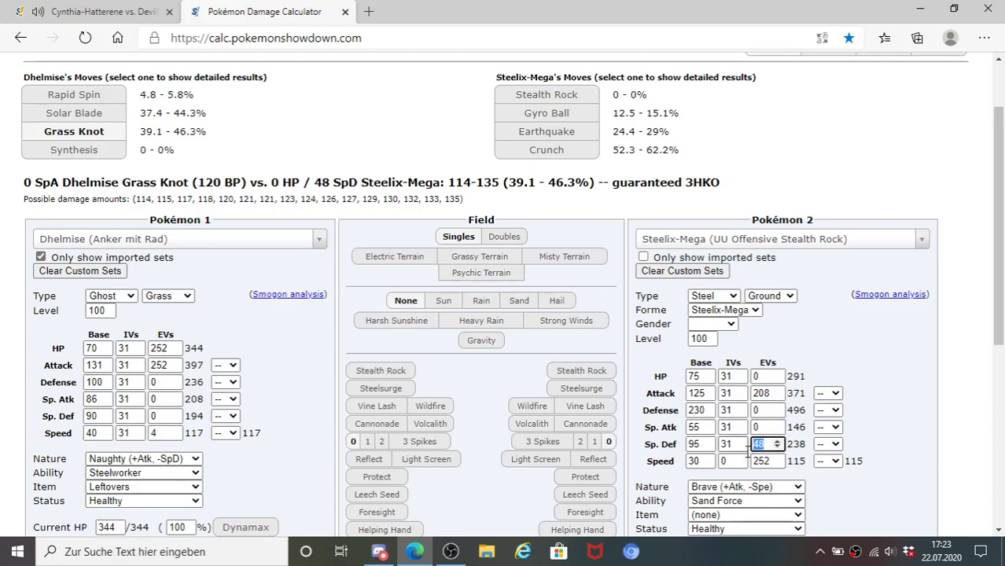
pyautogui.write('0')
# - Set Steelix-Mega's nature to Jolly and its Attack EVs to 252
pyautogui.click(787, 487)
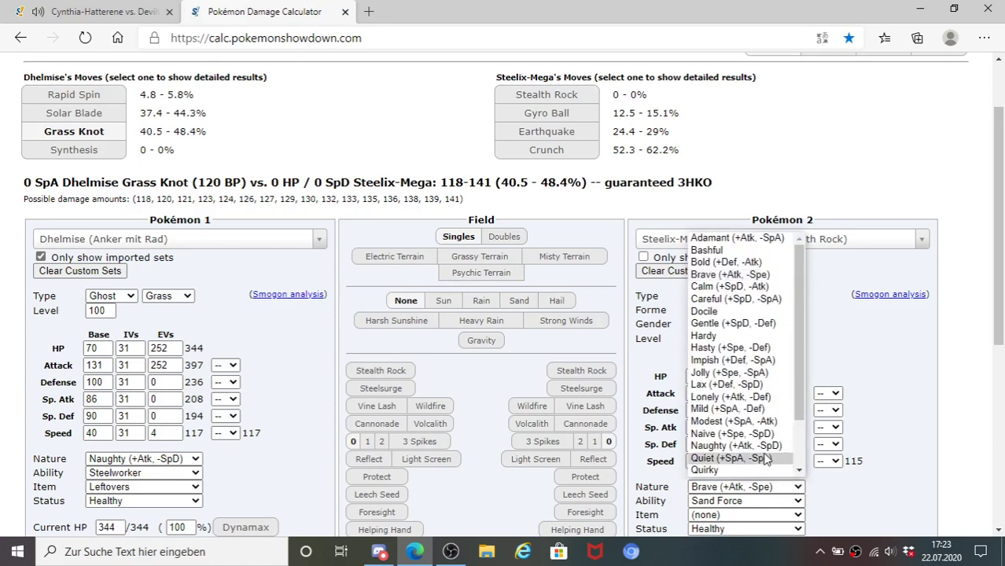
pyautogui.scroll(-2, 764, 459)
pyautogui.click(766, 318)
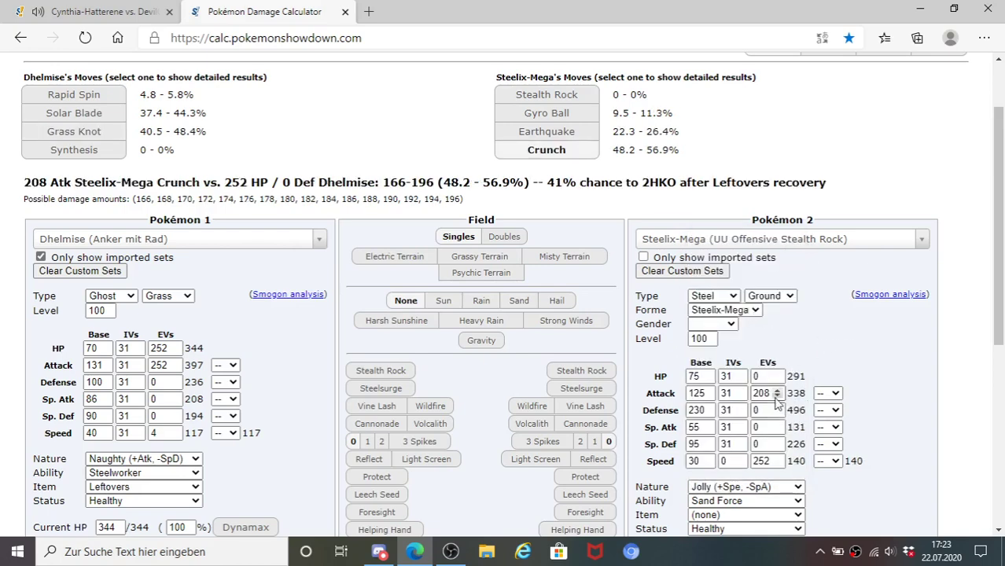
pyautogui.moveTo(767, 394); pyautogui.dragTo(745, 391)
pyautogui.write('252')
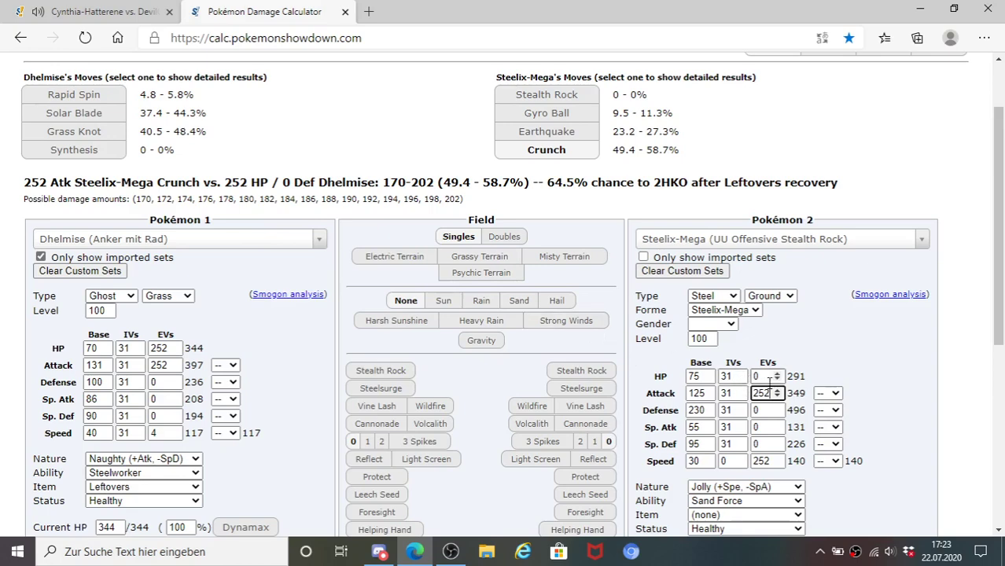
# - Clear Steelix-Mega's Attack EVs to 0 and set its HP EVs to 252
pyautogui.press('BackSpace')
pyautogui.press('BackSpace')
pyautogui.press('BackSpace')
pyautogui.click(761, 376)
pyautogui.write('2')
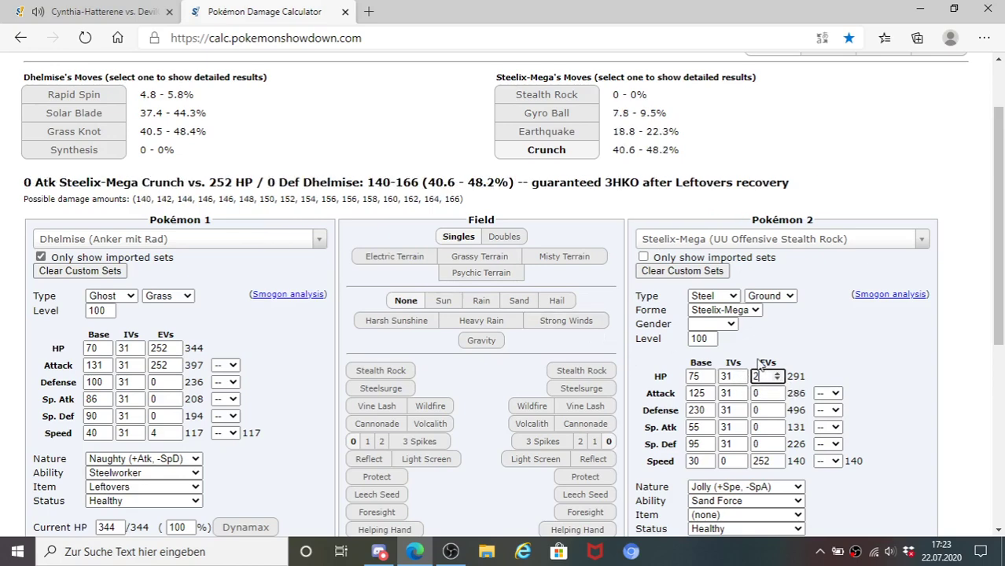
pyautogui.write('52')
# - Compare Steelix's remaining HP and details in the battle with the calculator's Grass Knot damage range
pyautogui.click(100, 9)
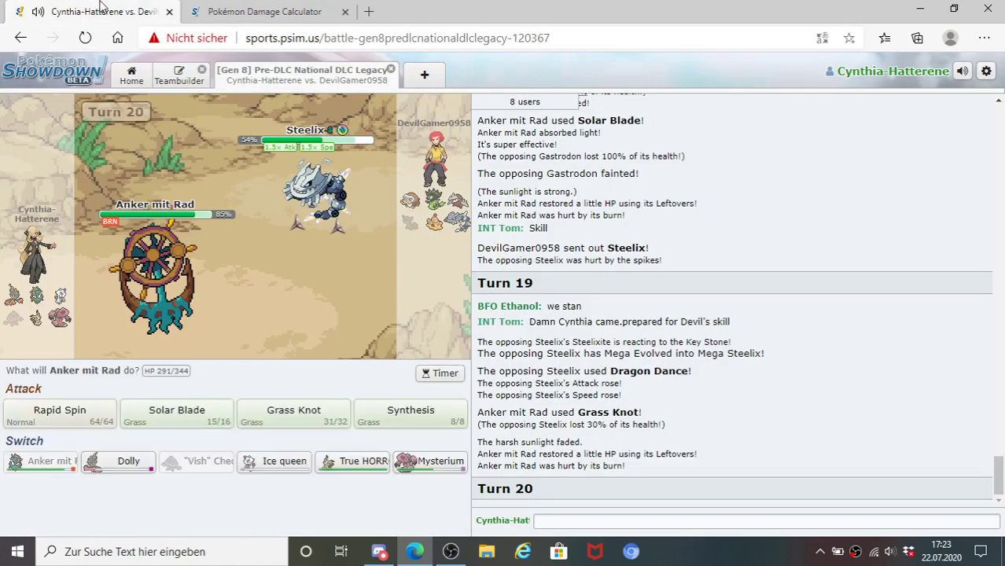
pyautogui.click(233, 10)
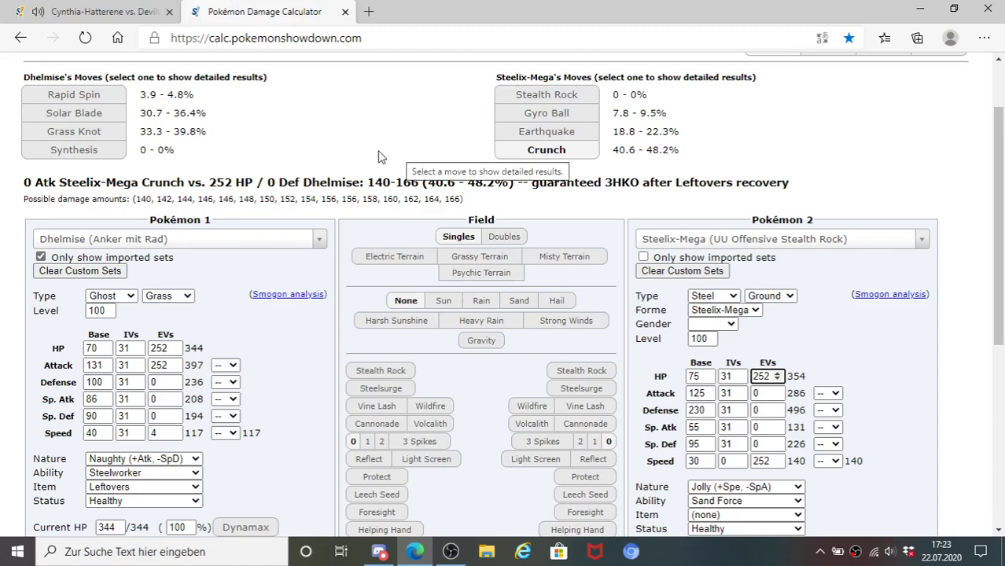
pyautogui.click(111, 11)
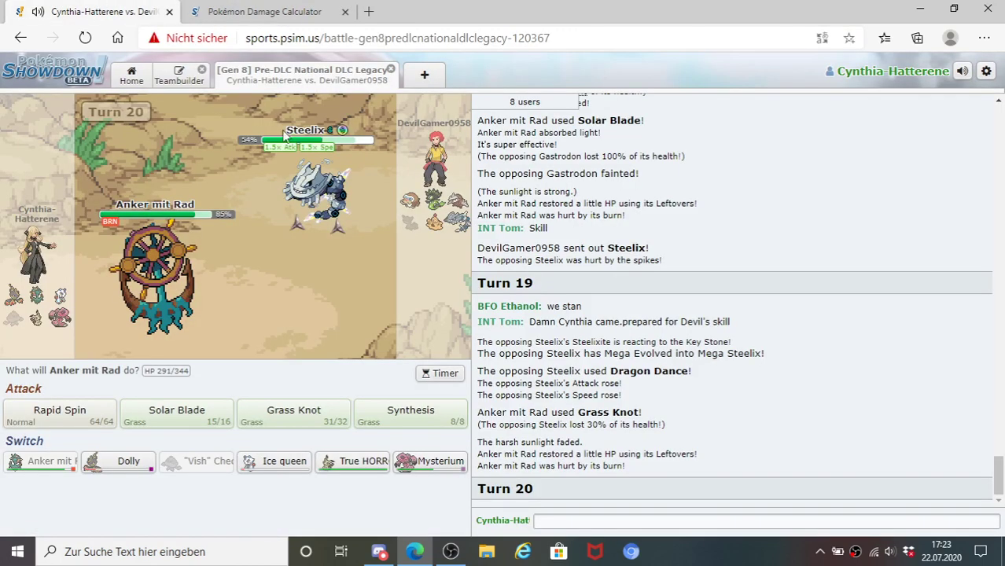
pyautogui.moveTo(285, 136)
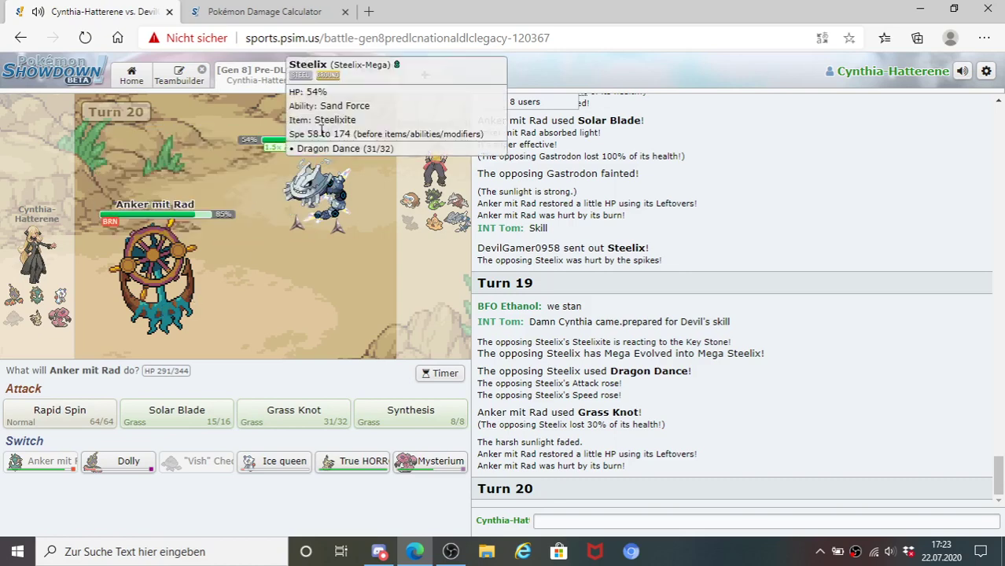
pyautogui.click(236, 11)
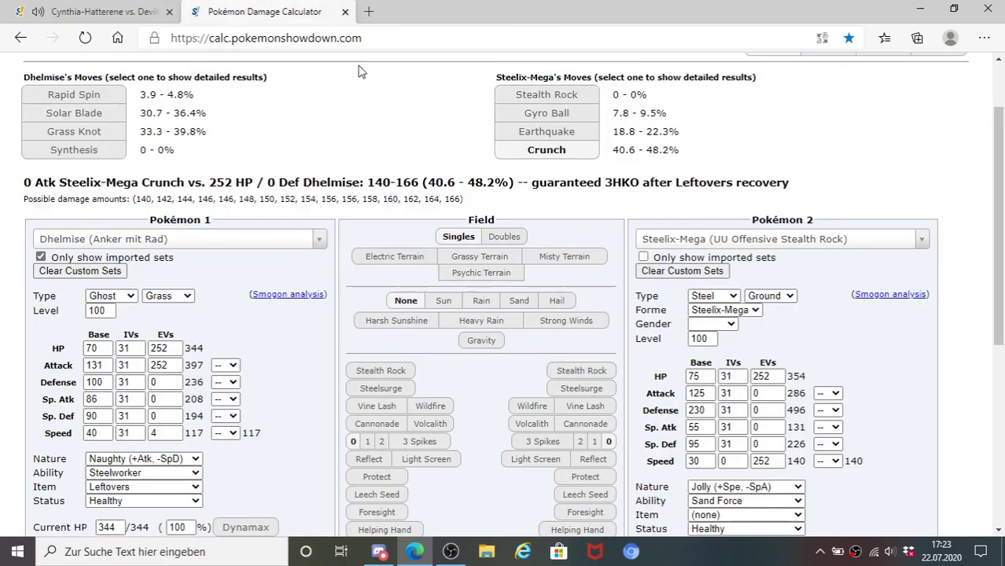
# - Try an alternative Steelix-Mega spread with 0 HP EVs and 252 Sp. Def EVs
pyautogui.press('BackSpace')
pyautogui.press('BackSpace')
pyautogui.press('BackSpace')
pyautogui.write('0')
pyautogui.click(765, 444)
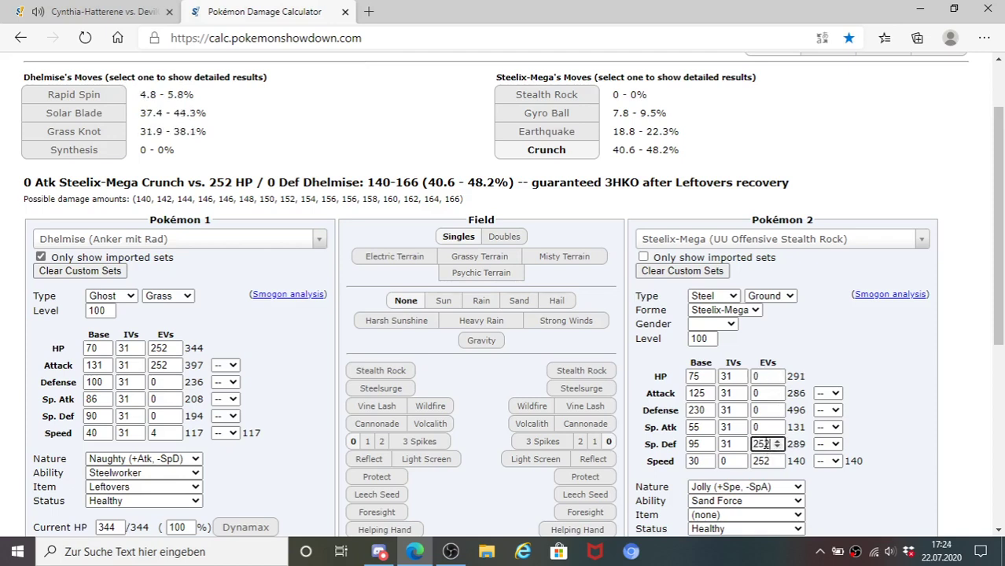
# - Restore Steelix-Mega's EVs to 0 Sp. Def and 252 HP
pyautogui.press('BackSpace')
pyautogui.press('BackSpace')
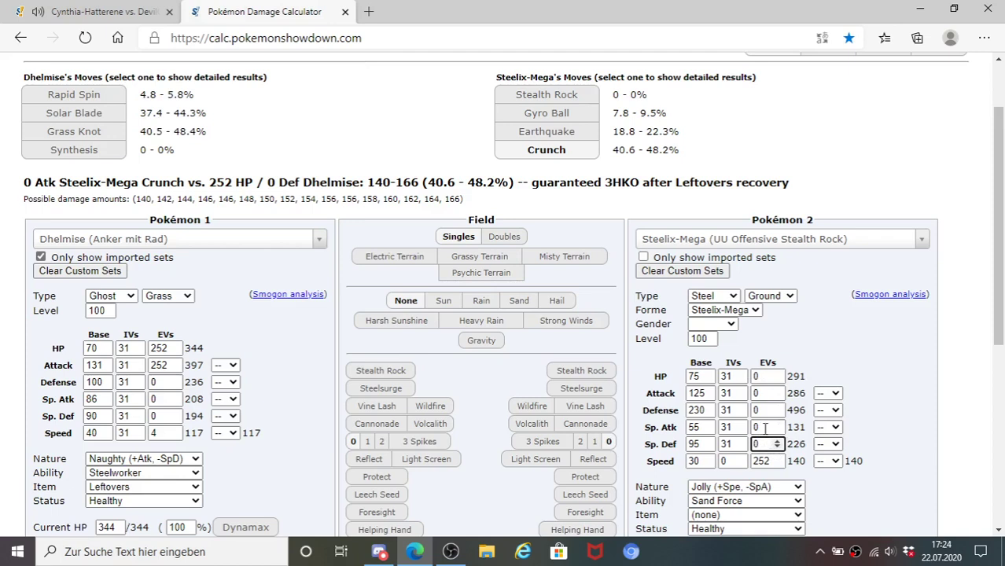
pyautogui.click(766, 381)
pyautogui.write('25')
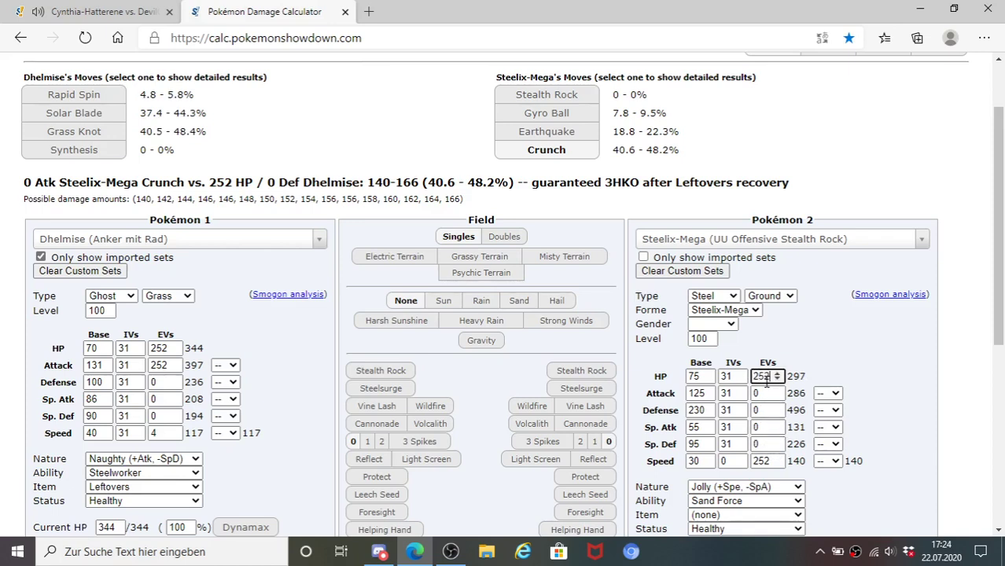
# - Finish entering 252 HP EVs for Steelix-Mega and set its nature to Careful (+SpD, -SpA)
pyautogui.write('2')
pyautogui.click(790, 488)
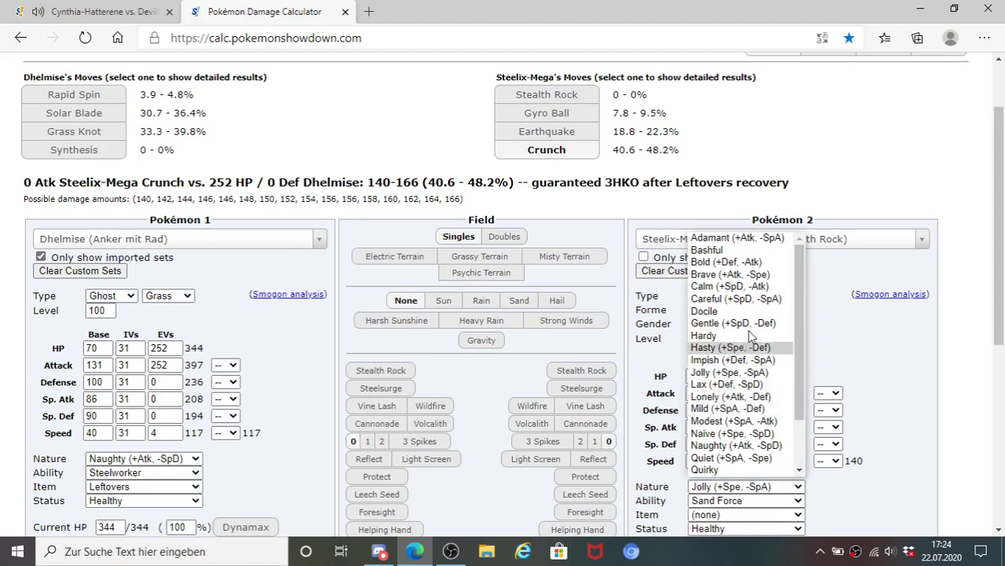
pyautogui.click(771, 302)
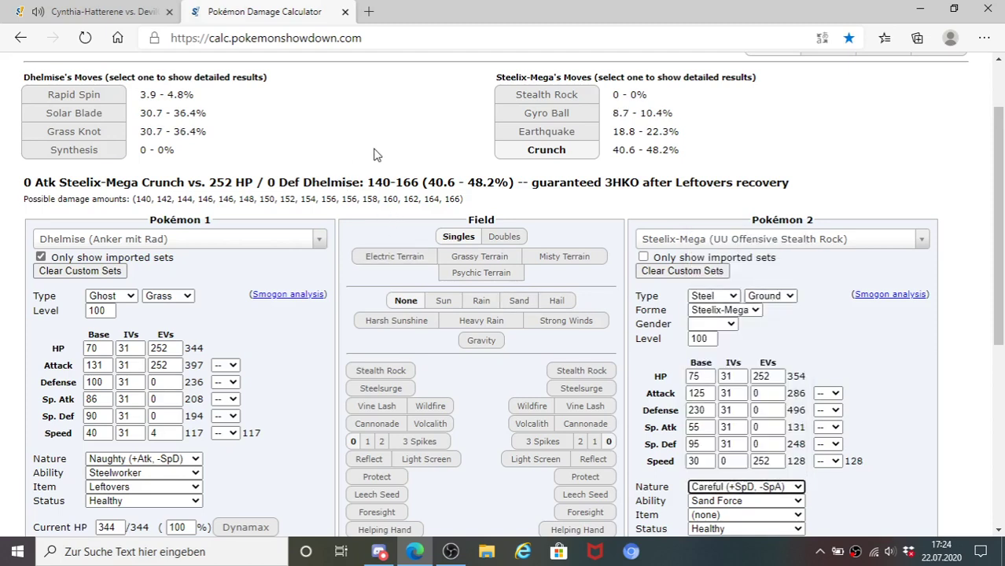
# - Return to the battle and attack Steelix with Anker mit Rad's Grass Knot on turns 20 and 21, skipping the animations
pyautogui.click(98, 8)
pyautogui.moveTo(357, 219)
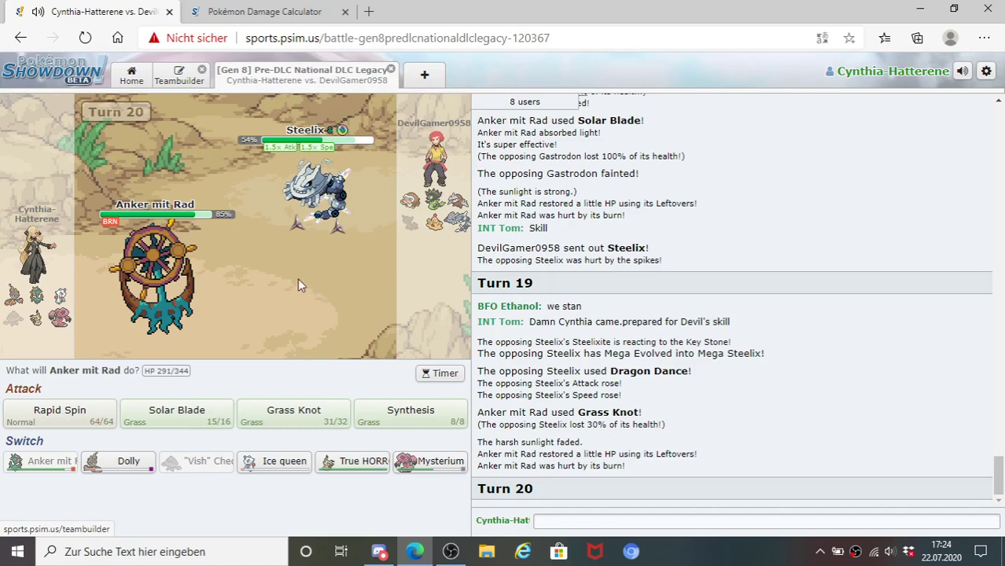
pyautogui.moveTo(451, 233)
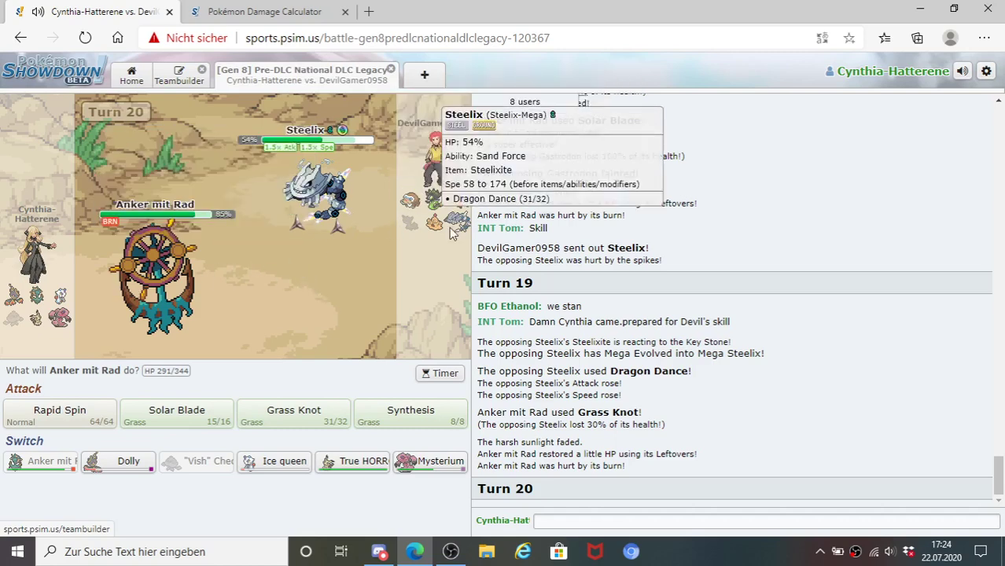
pyautogui.moveTo(349, 198)
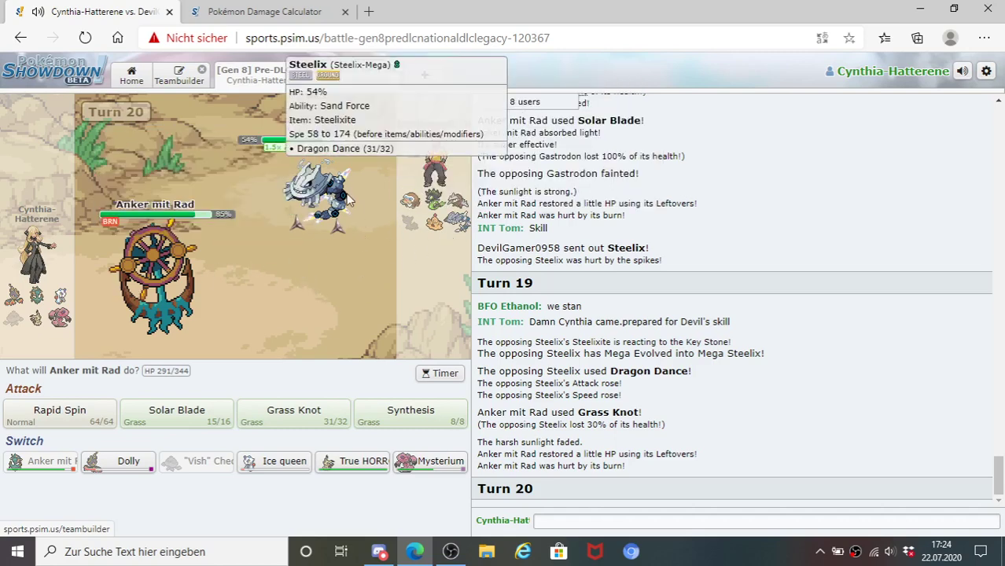
pyautogui.click(293, 410)
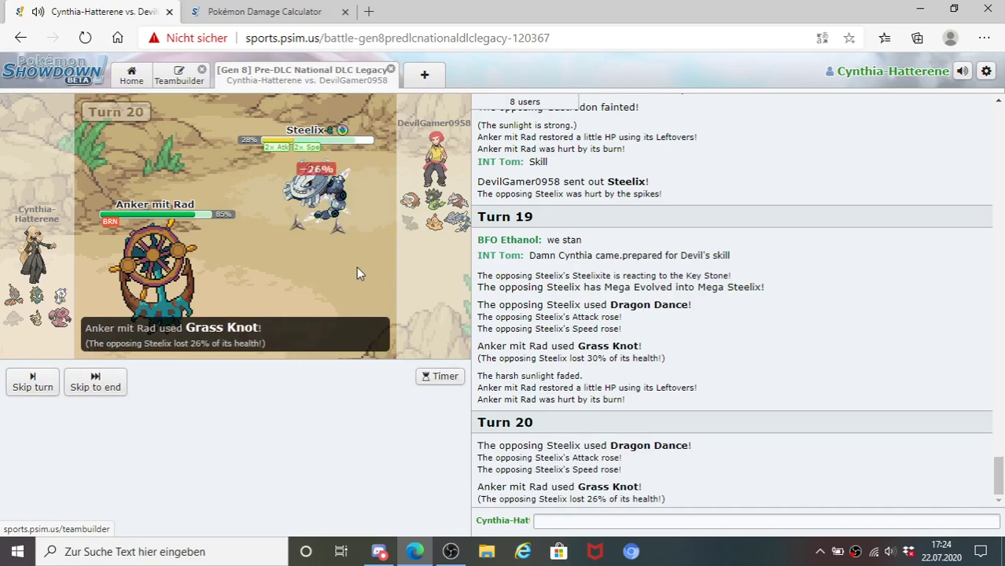
pyautogui.moveTo(343, 206)
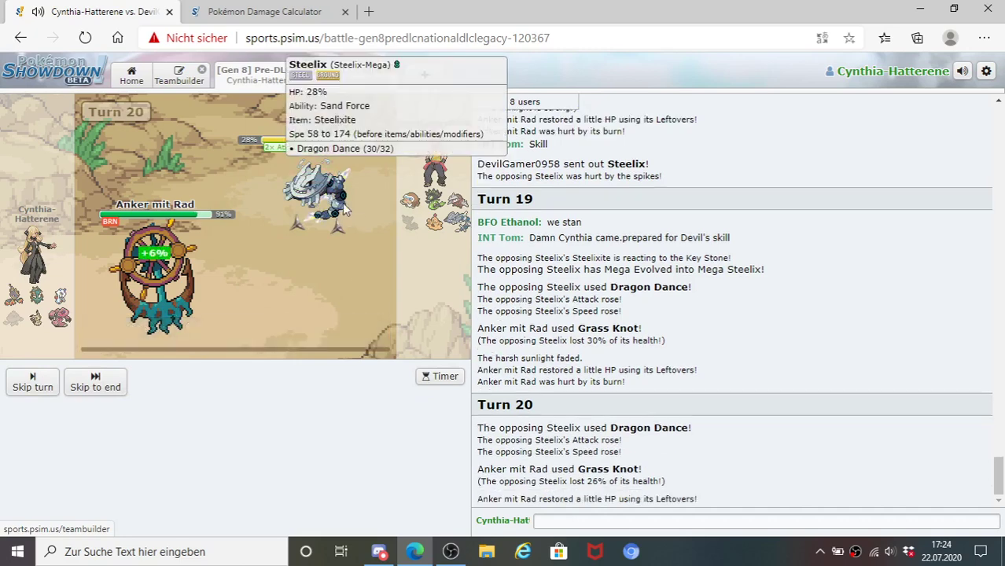
pyautogui.click(95, 382)
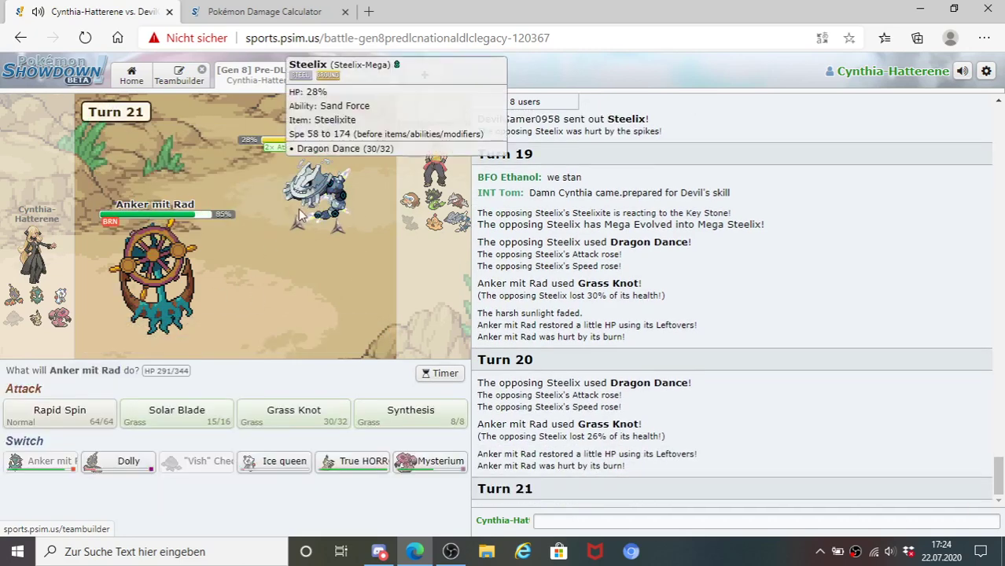
pyautogui.click(299, 415)
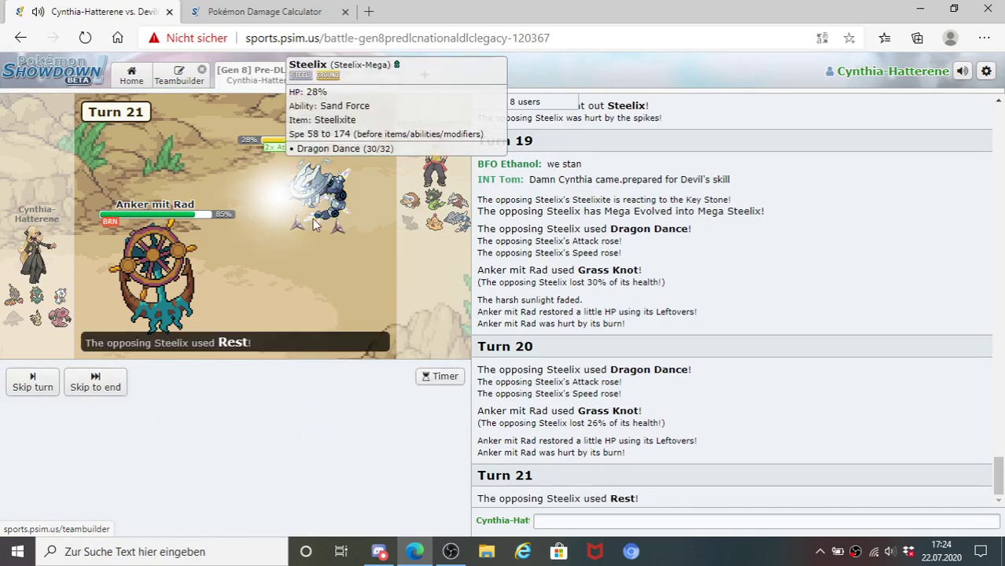
pyautogui.click(96, 381)
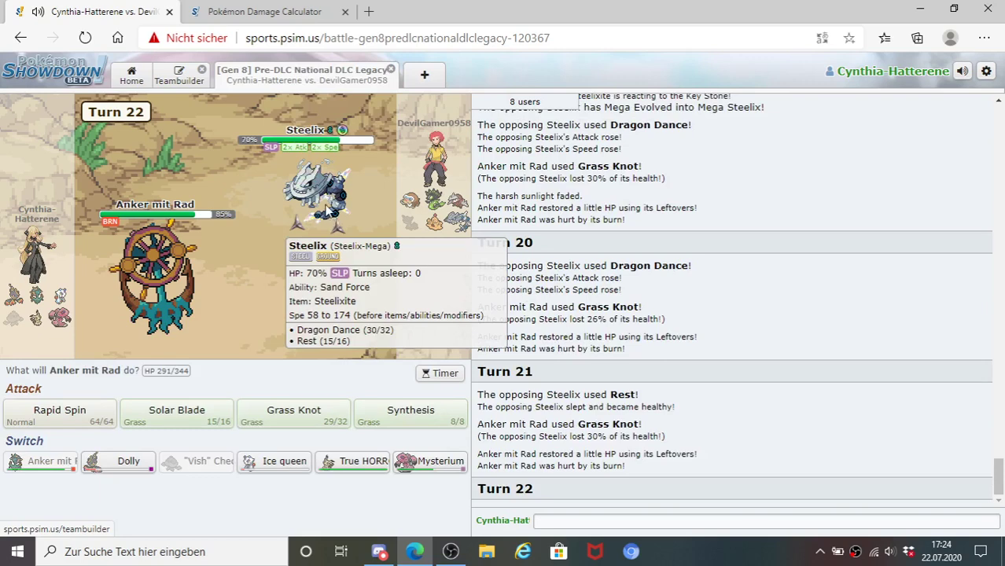
# - Switch Anker mit Rad out for Dolly and skip the turn's animation
pyautogui.moveTo(126, 464)
pyautogui.moveTo(279, 465)
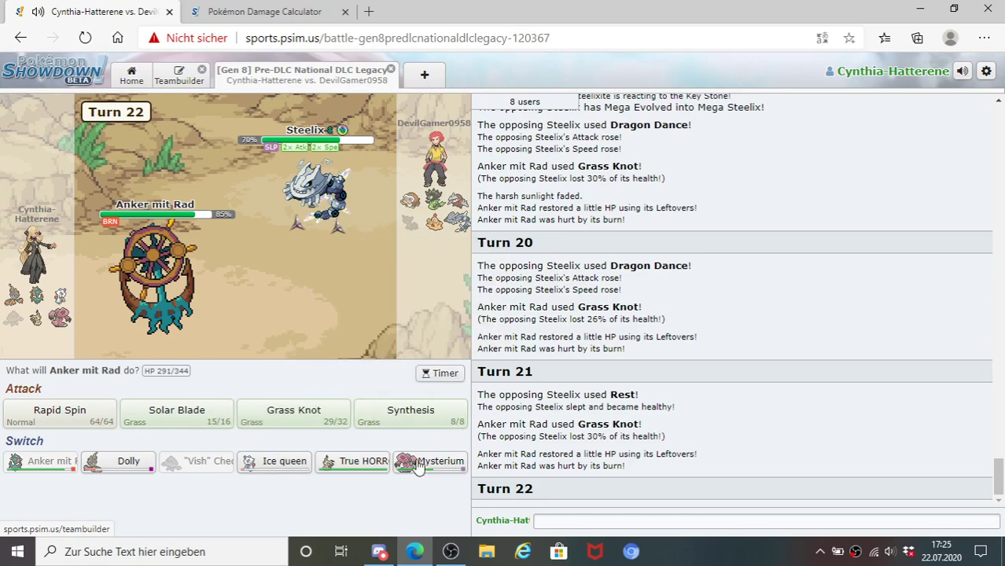
pyautogui.moveTo(425, 469)
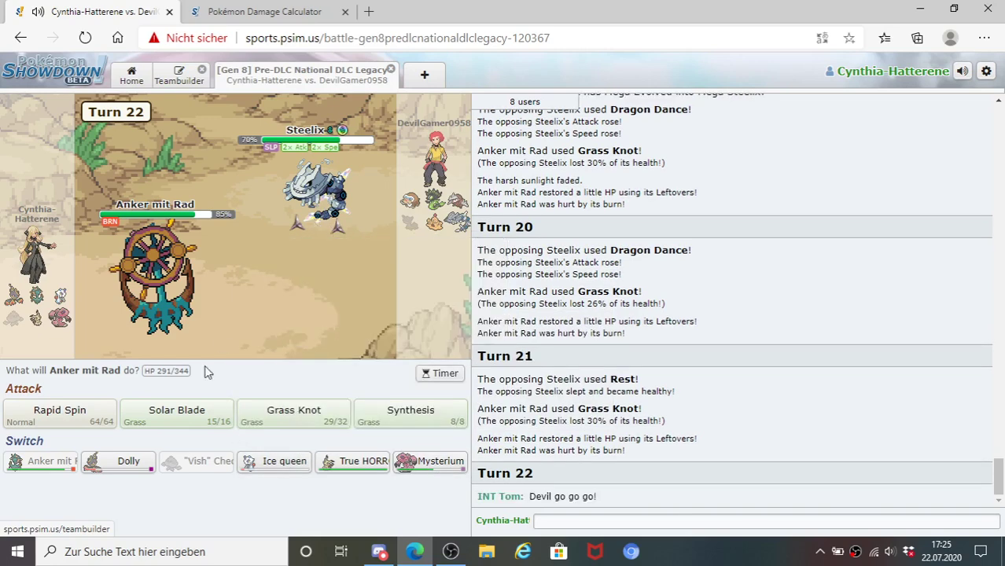
pyautogui.click(111, 463)
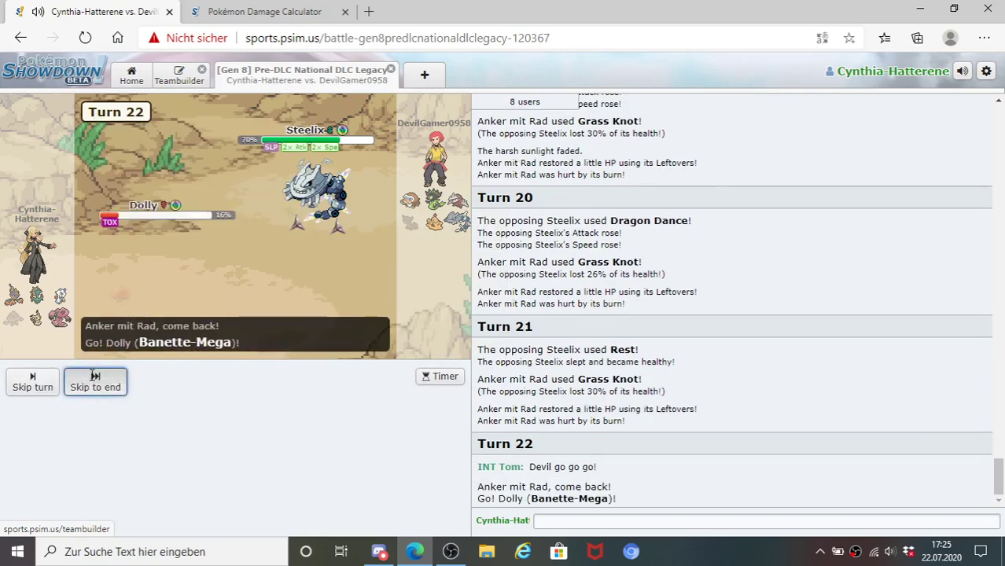
pyautogui.click(94, 383)
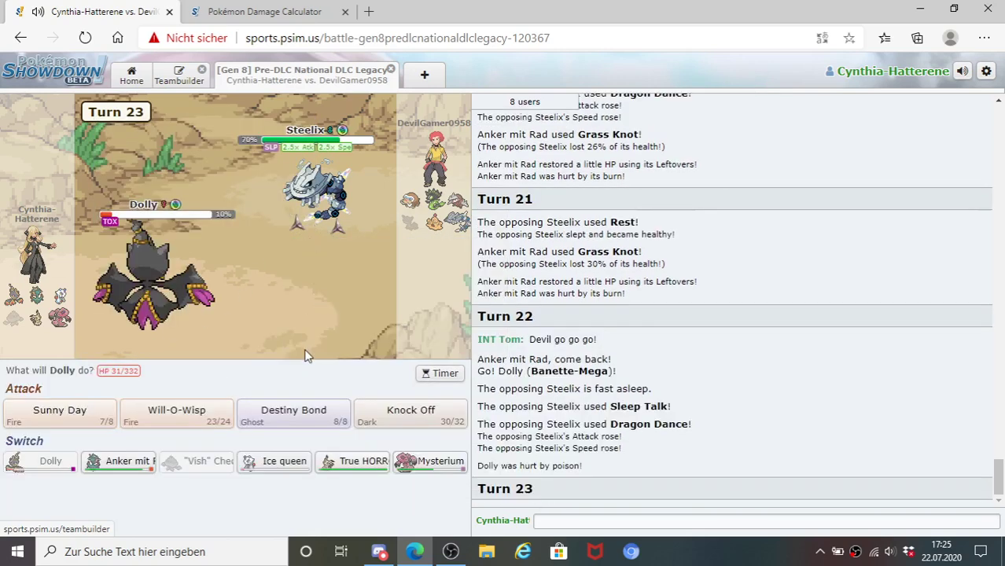
# - Have Dolly use Destiny Bond against Steelix on turn 23
pyautogui.click(287, 419)
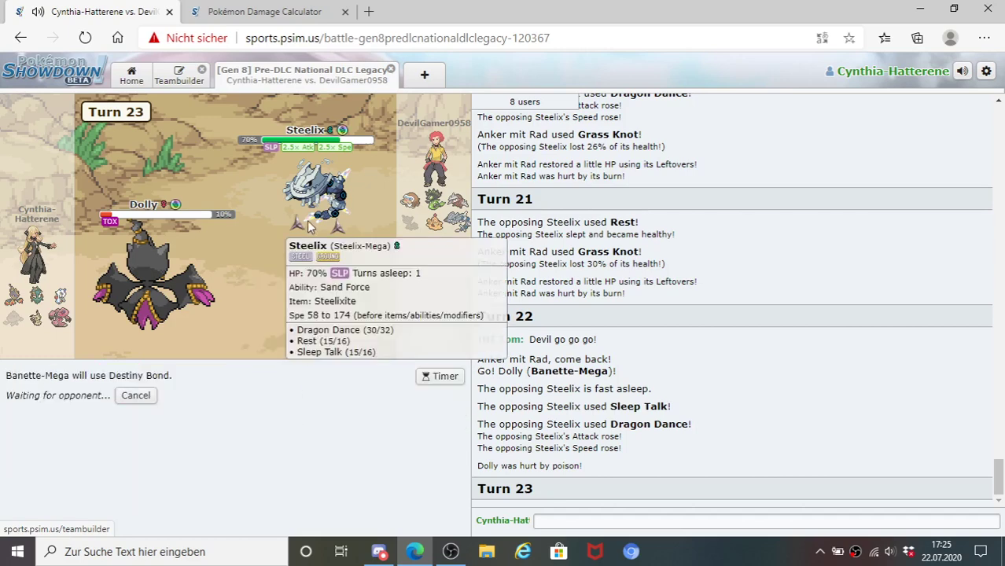
pyautogui.click(137, 396)
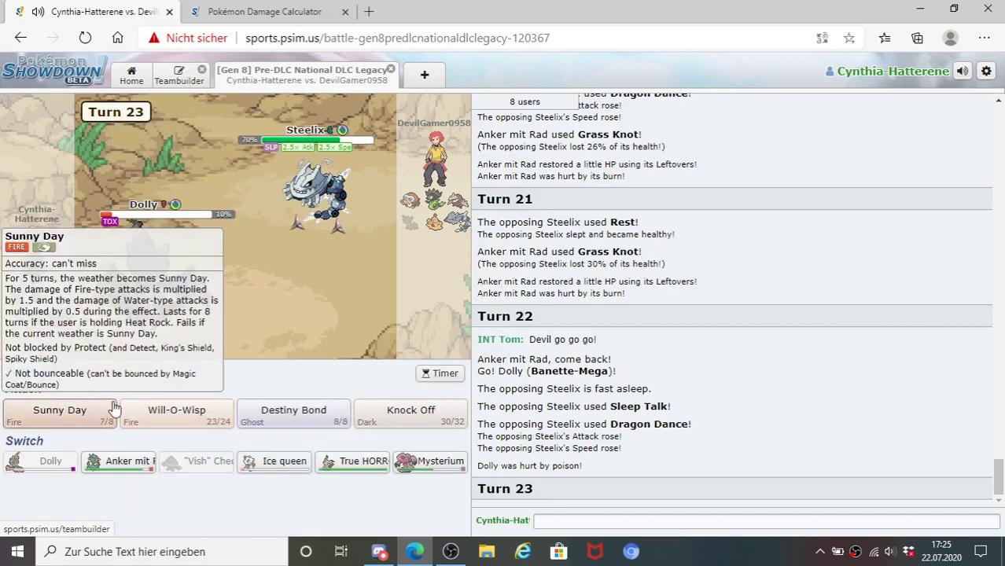
pyautogui.click(296, 405)
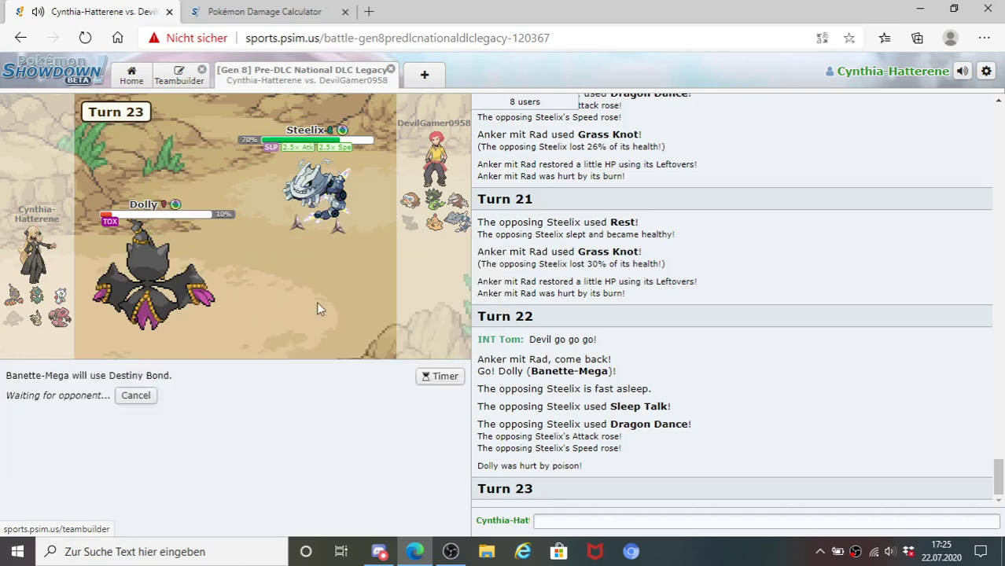
pyautogui.click(95, 385)
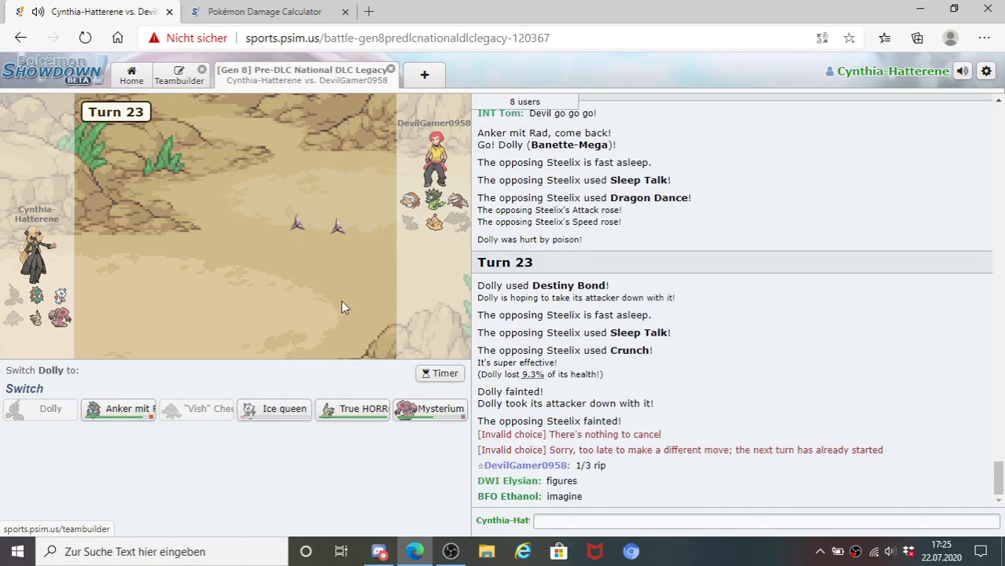
# - Check the opponent's remaining team and True HORROR!'s details, and post "i enjoyed this" in the battle chat
pyautogui.moveTo(438, 204)
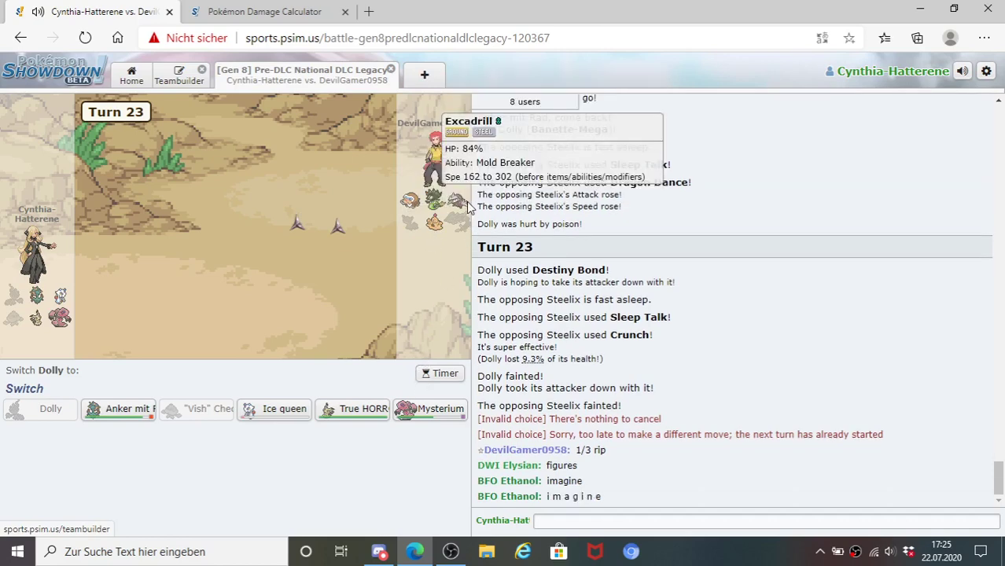
pyautogui.moveTo(377, 423)
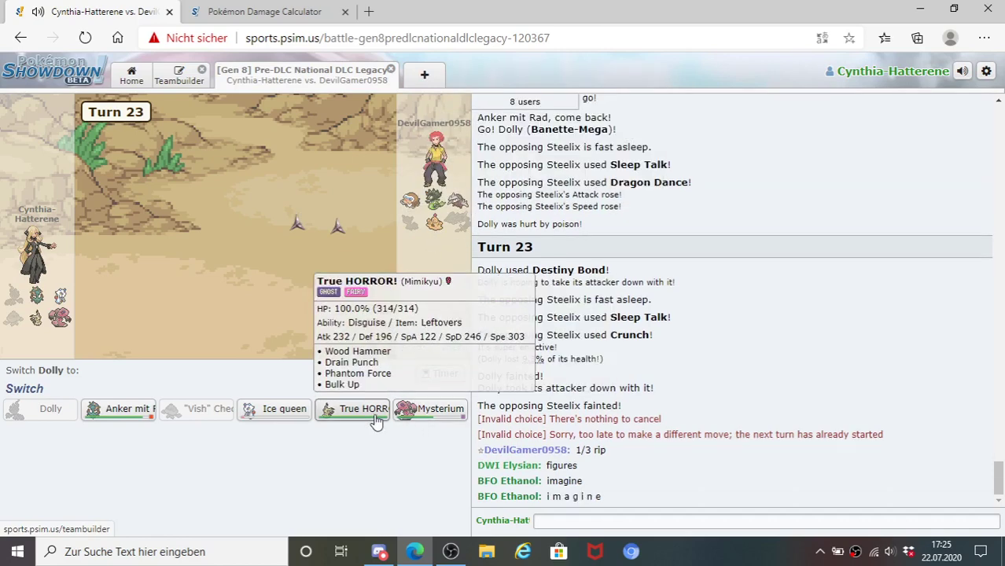
pyautogui.moveTo(421, 223)
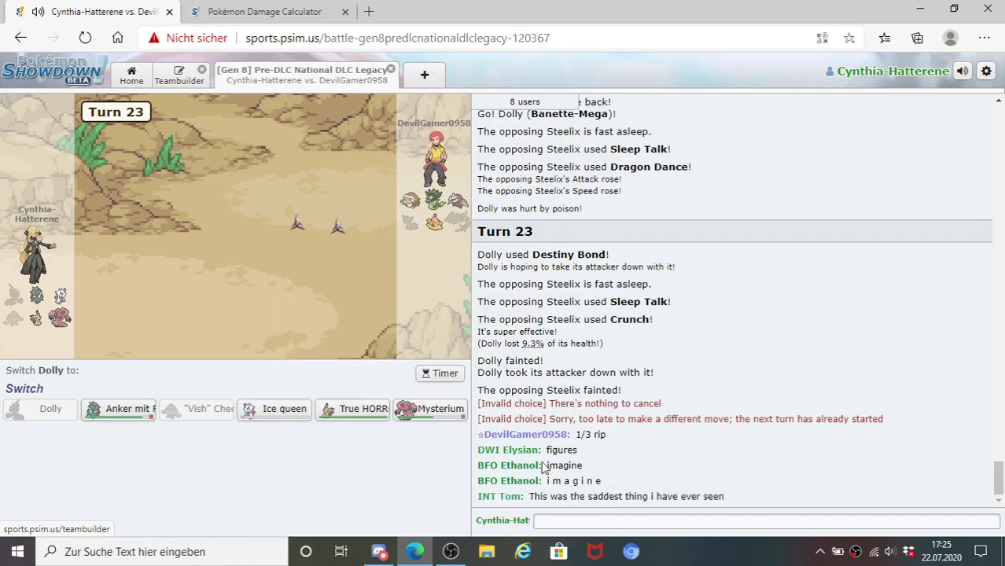
pyautogui.click(574, 521)
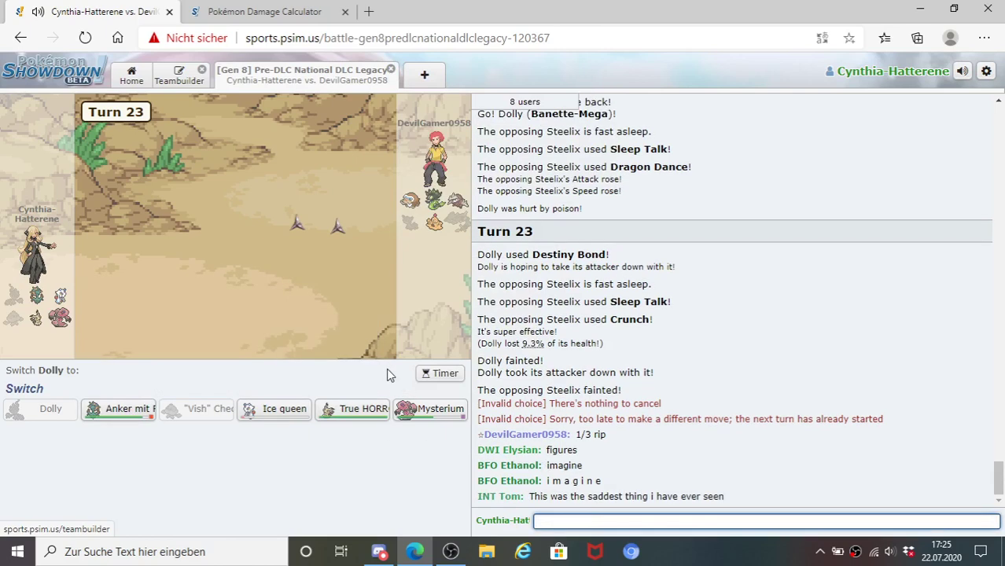
pyautogui.write('i am just thi')
pyautogui.press('Return')
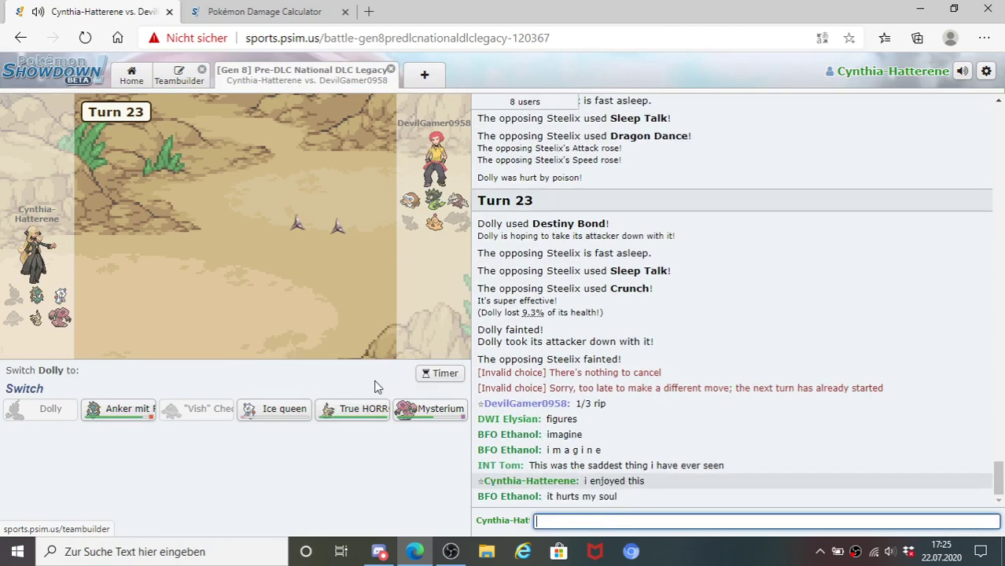
# - Reply "yep" in the battle chat
pyautogui.moveTo(281, 418)
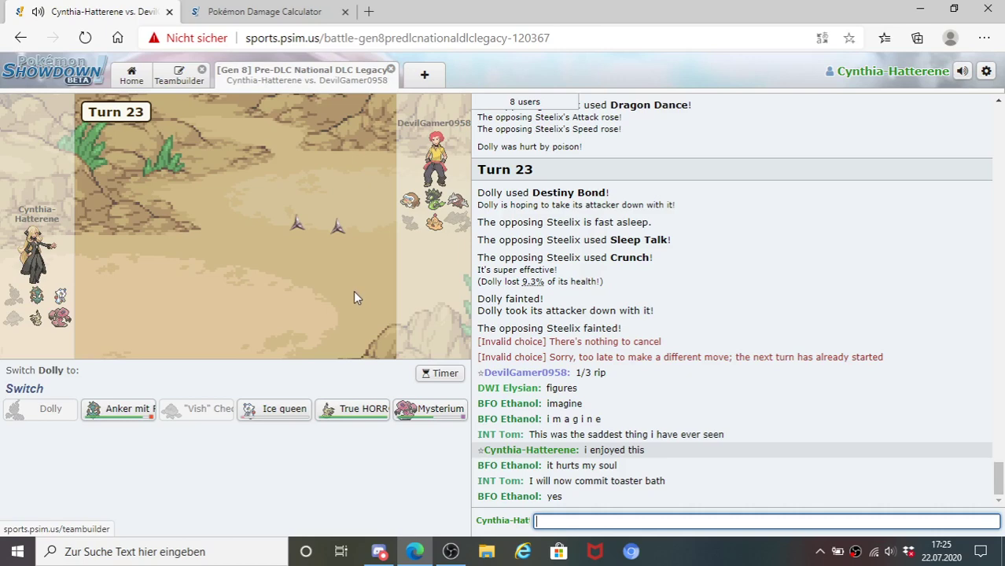
pyautogui.moveTo(458, 196)
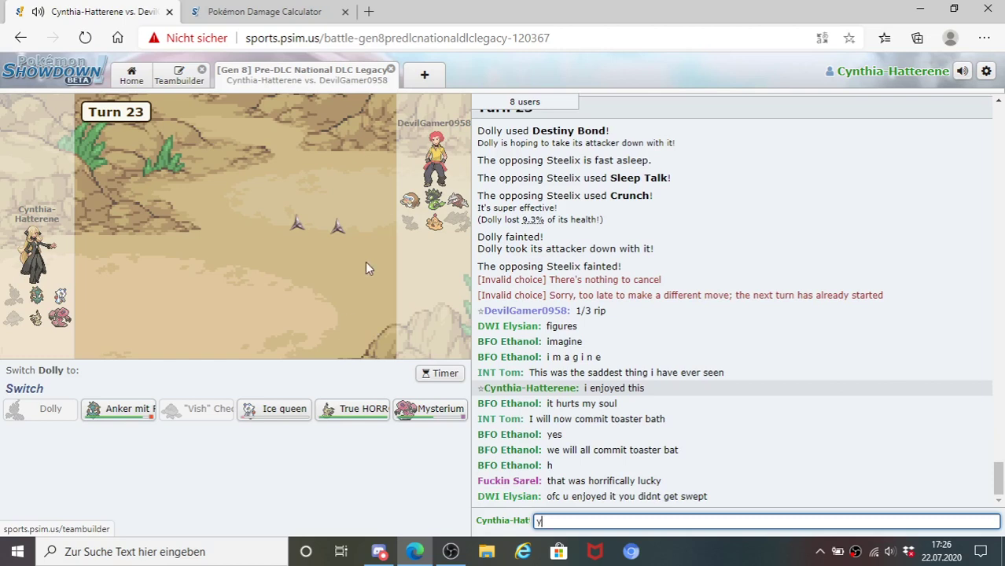
pyautogui.press('BackSpace')
# - Switch to the damage calculator and load Mamoswine's OU Choice Band set as the opponent of Dhelmise
pyautogui.moveTo(132, 408)
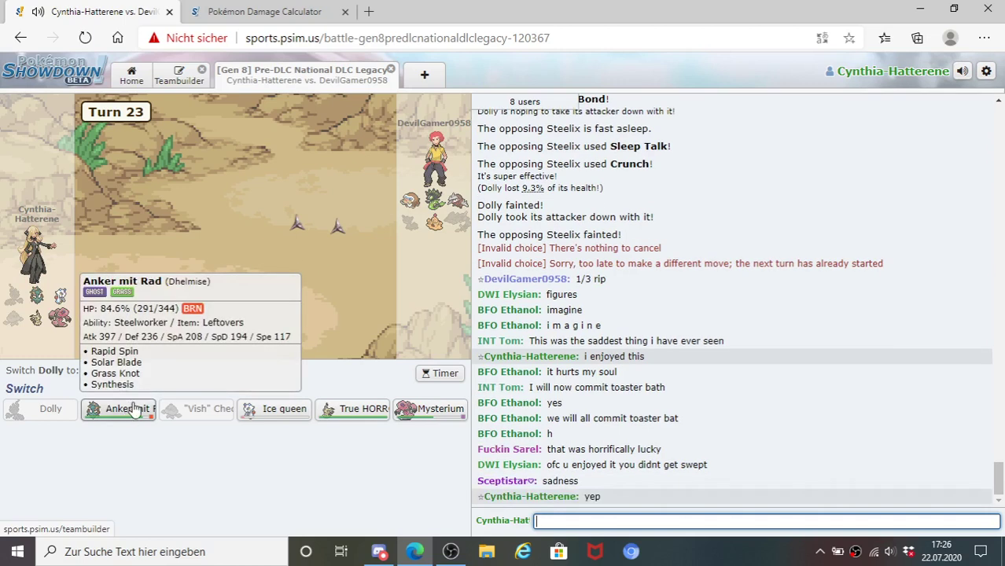
pyautogui.hotkey('ctrl', 'Tab')
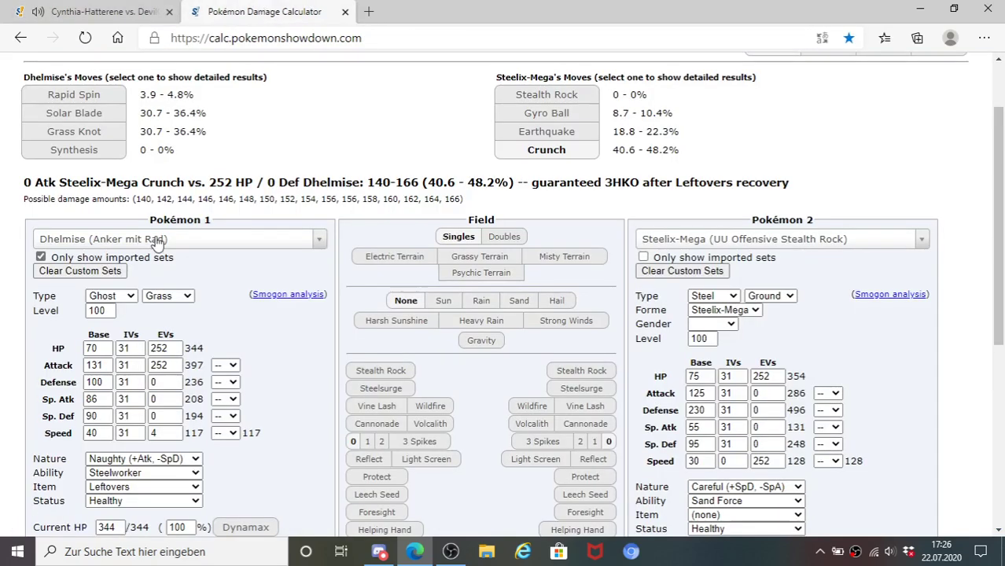
pyautogui.click(721, 248)
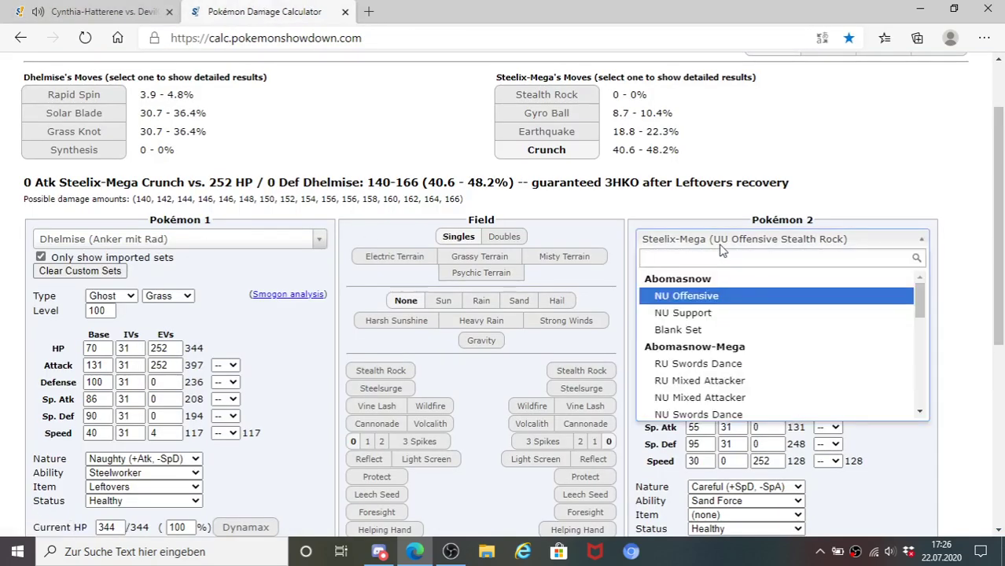
pyautogui.write('mamoswine')
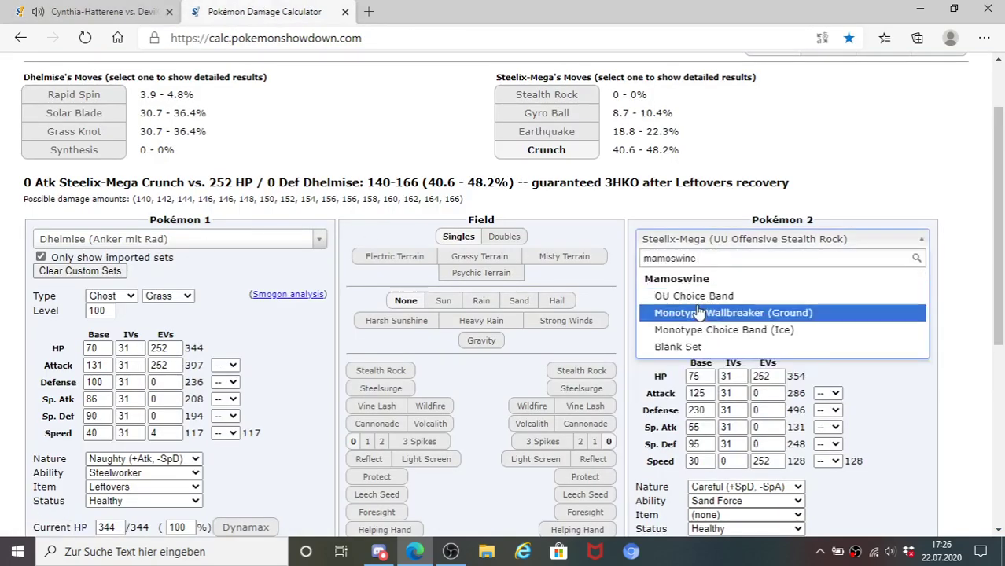
pyautogui.click(697, 296)
# - Change Mamoswine's held item to Choice Scarf
pyautogui.click(798, 503)
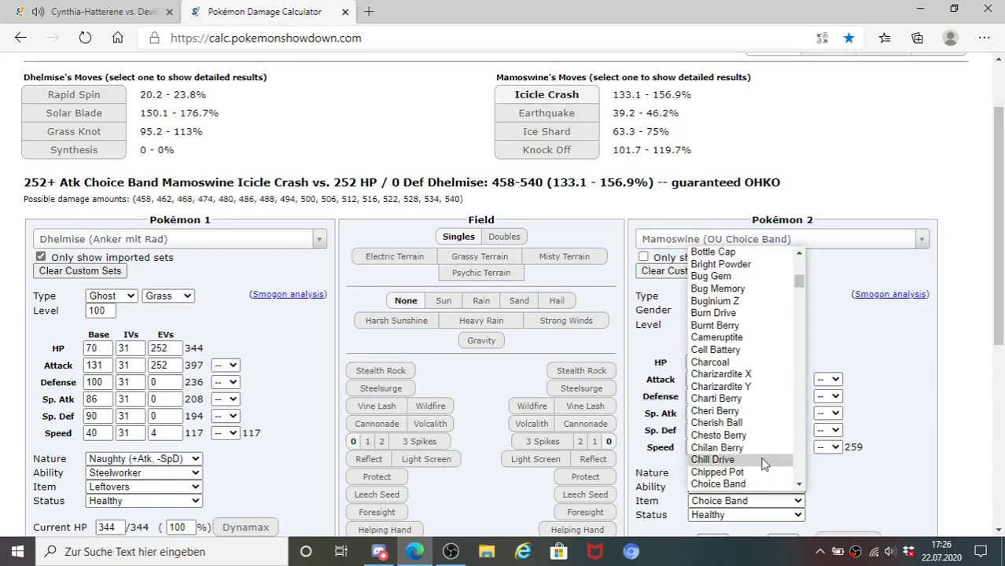
pyautogui.scroll(-3, 763, 460)
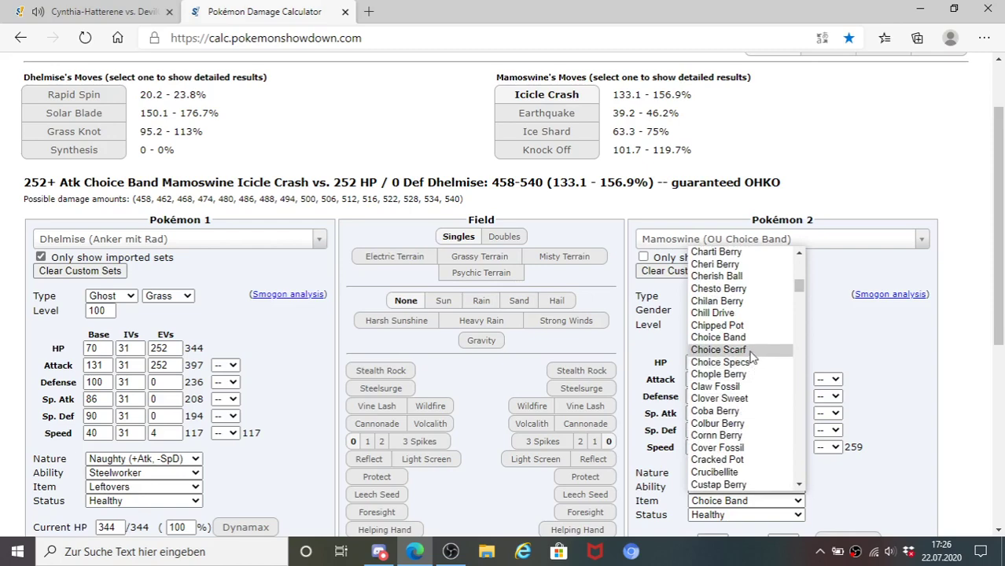
pyautogui.click(719, 349)
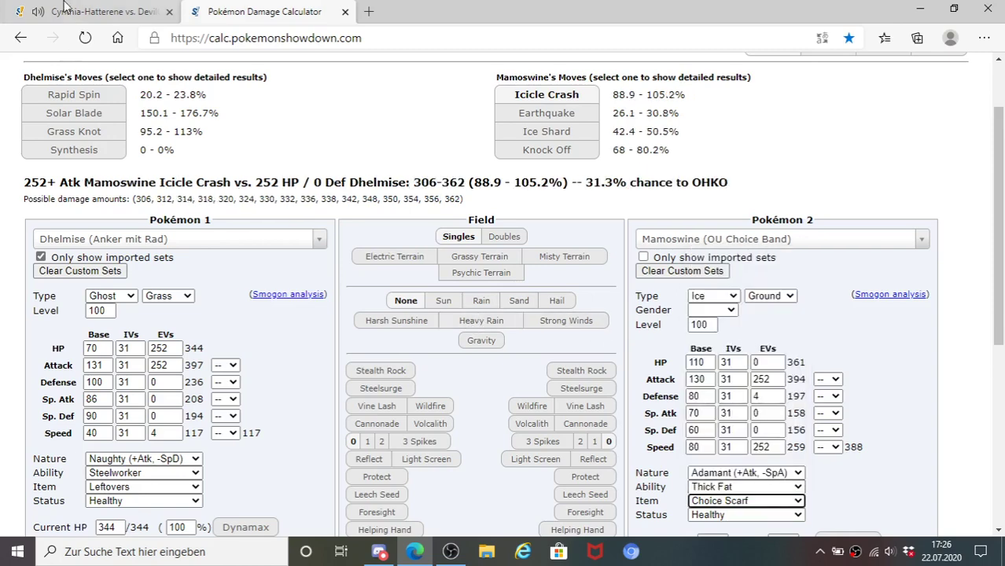
# - Return to the battle and check Mysterium's details and the opponent's remaining Pokémon, including Palossand, Zygarde, Mamoswine and Excadrill
pyautogui.click(86, 11)
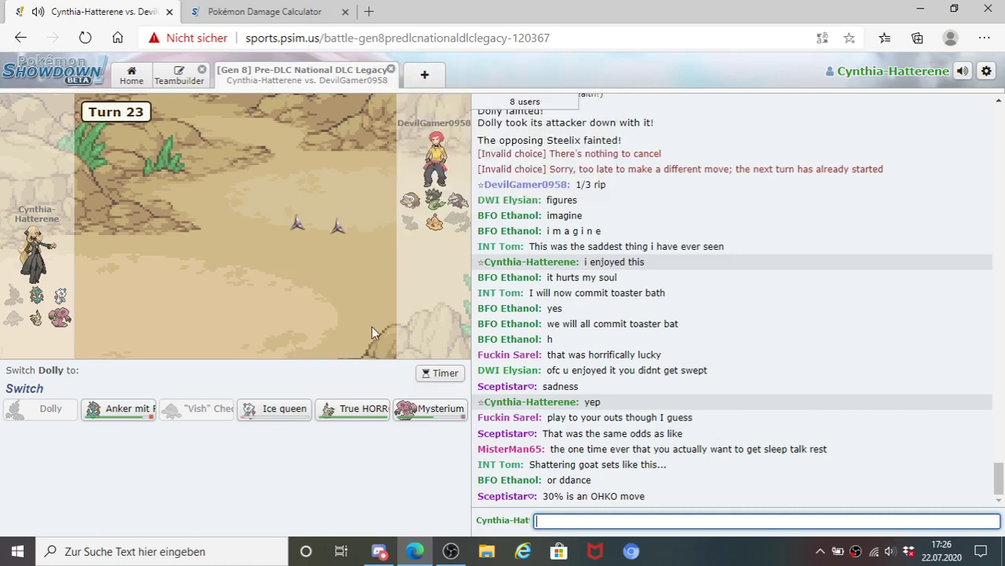
pyautogui.moveTo(426, 415)
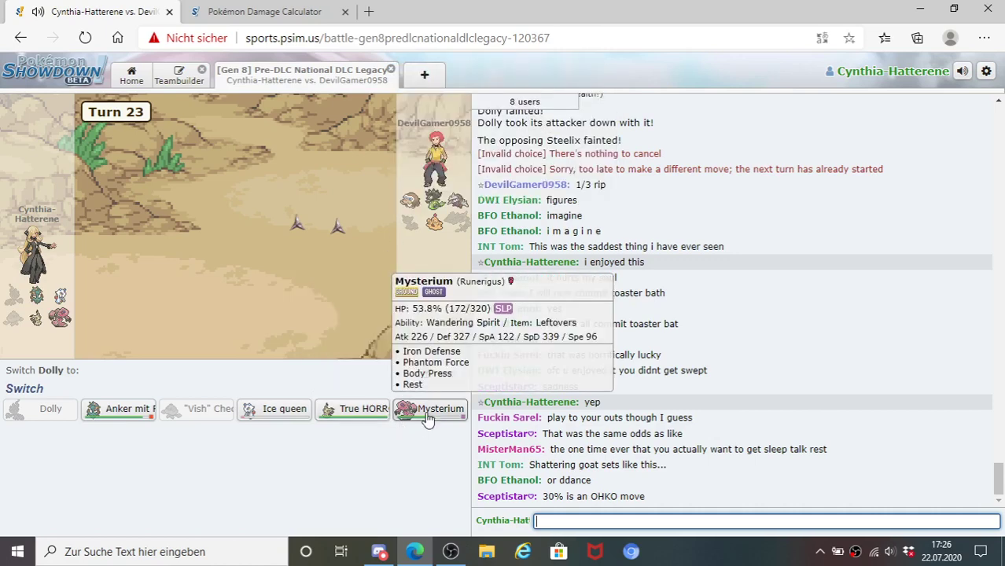
pyautogui.moveTo(431, 219)
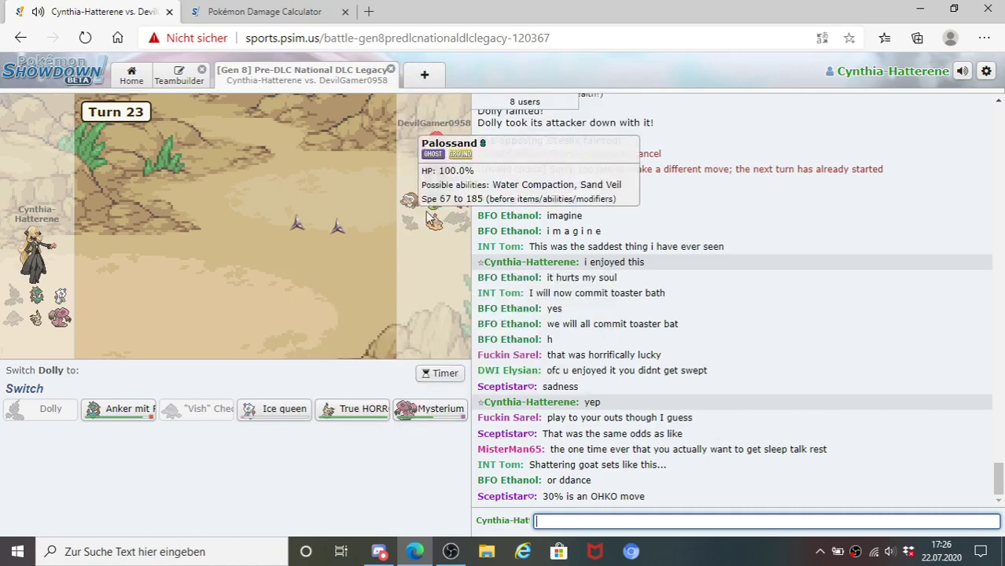
pyautogui.moveTo(384, 423)
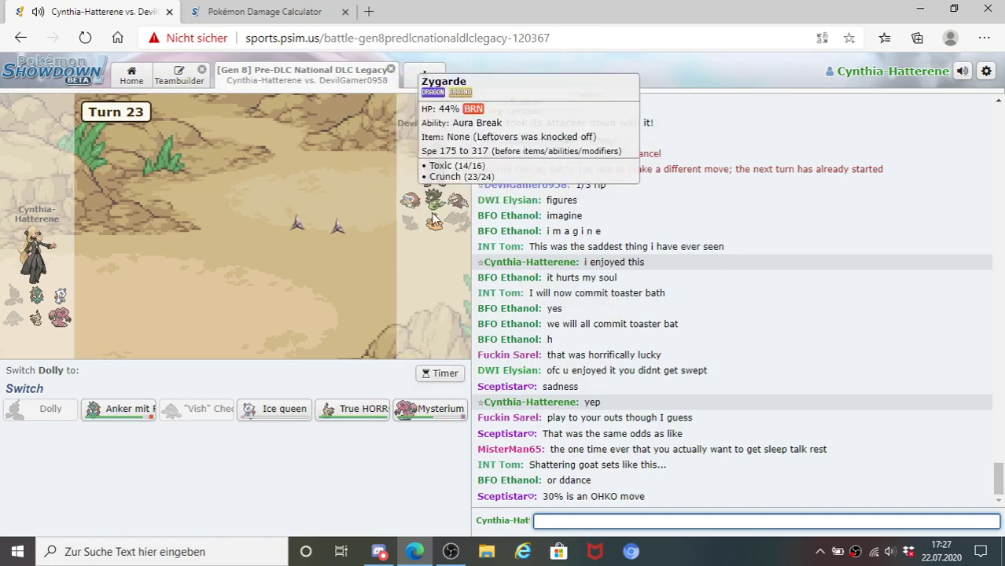
pyautogui.moveTo(409, 202)
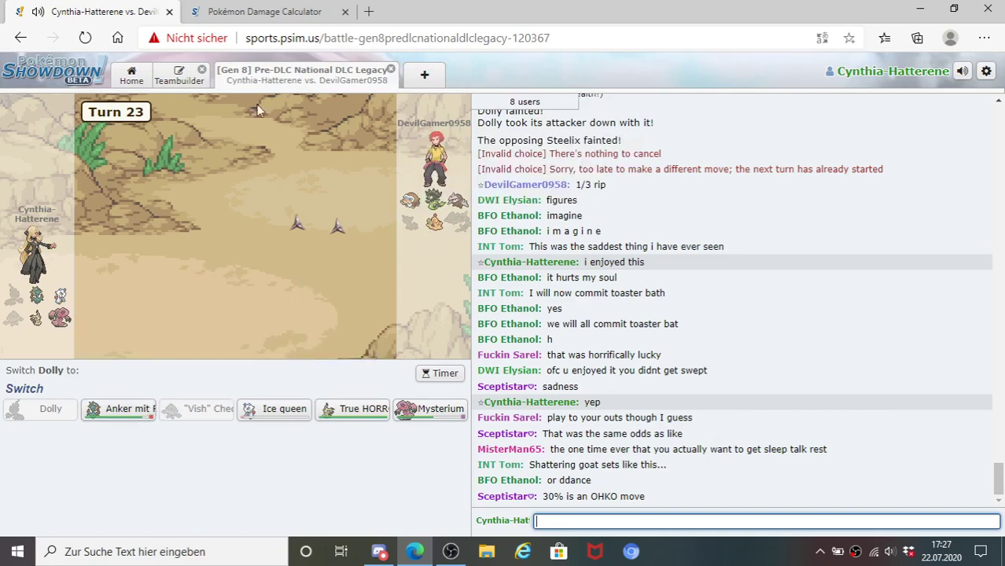
pyautogui.click(253, 11)
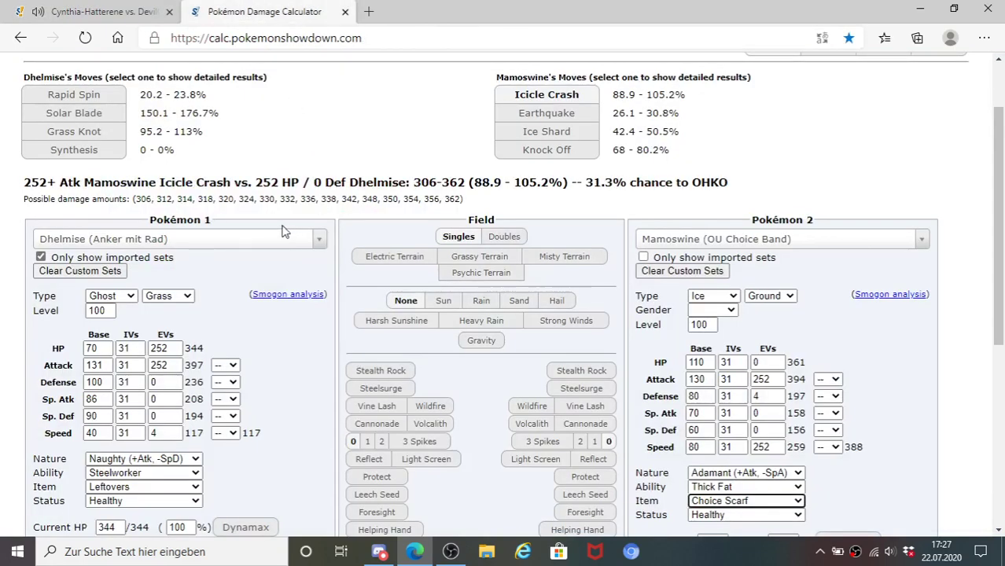
pyautogui.click(115, 16)
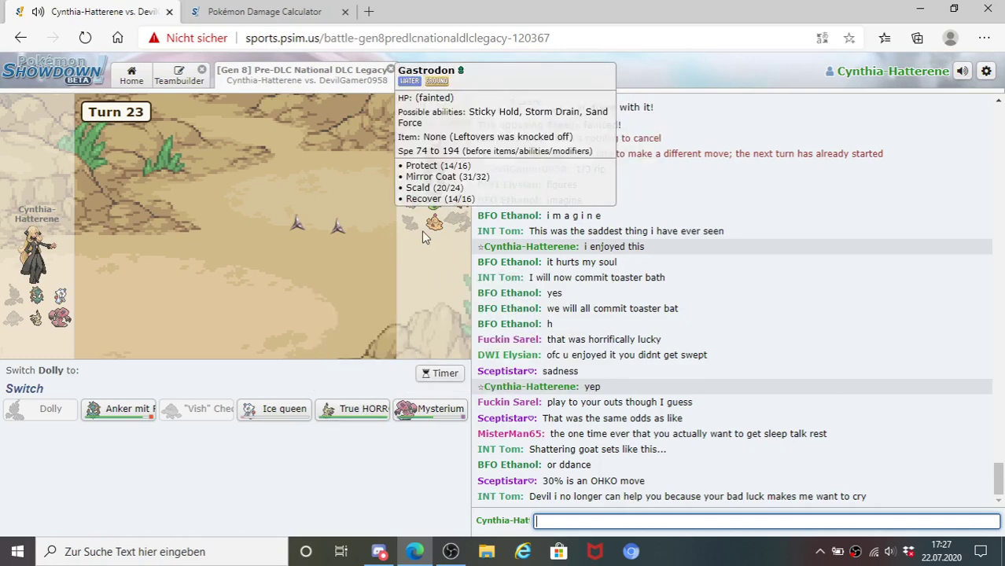
pyautogui.moveTo(434, 224)
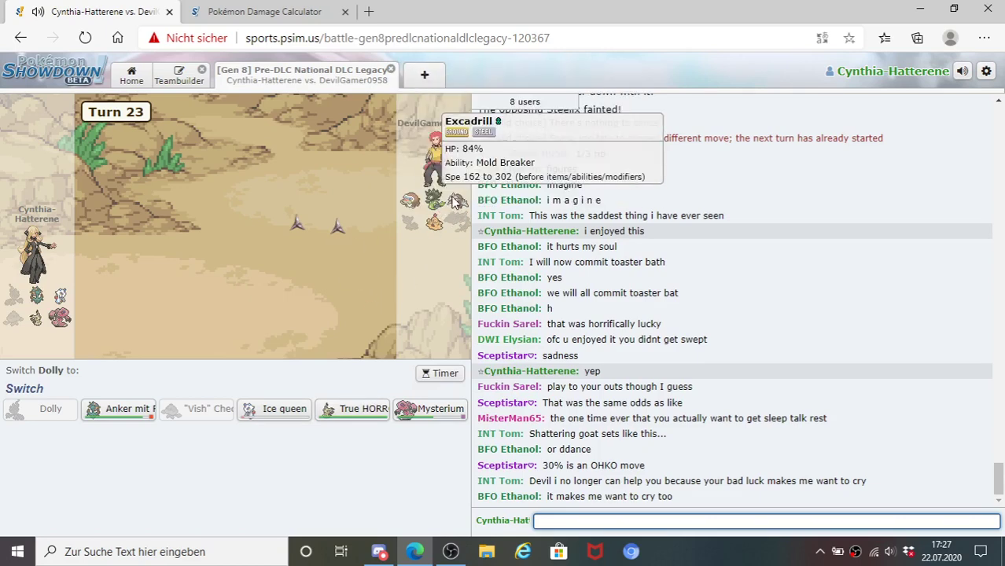
# - Switch to the damage calculator and load Mimikyu (True HORROR!) against Excadrill's OU Sand Rush set
pyautogui.click(254, 8)
pyautogui.click(255, 240)
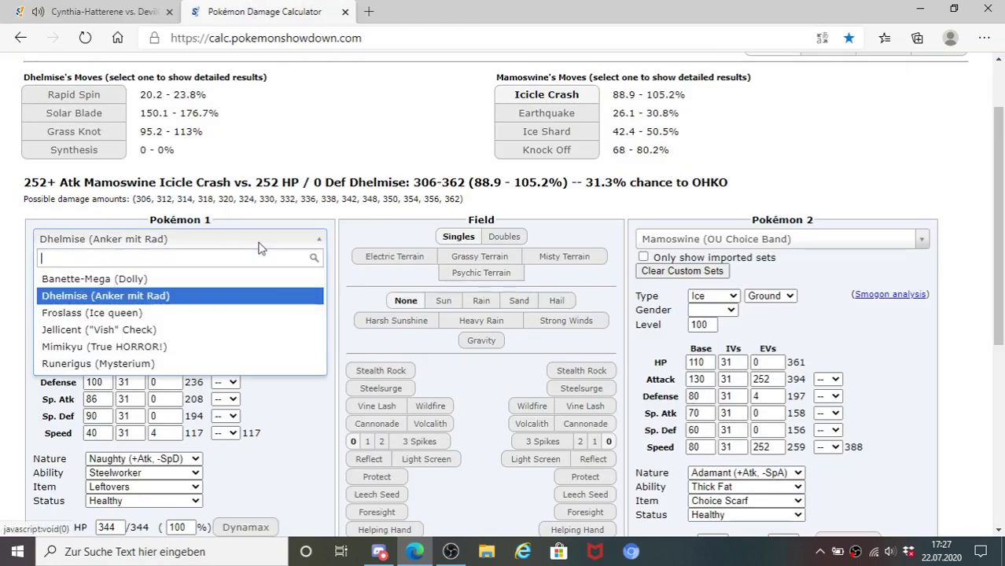
pyautogui.click(176, 348)
pyautogui.click(664, 244)
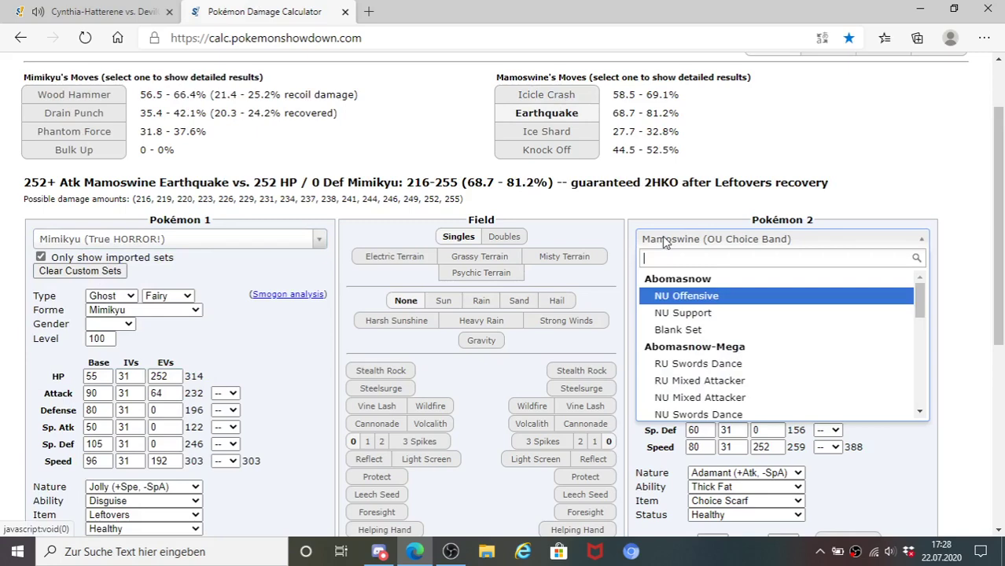
pyautogui.write('exca')
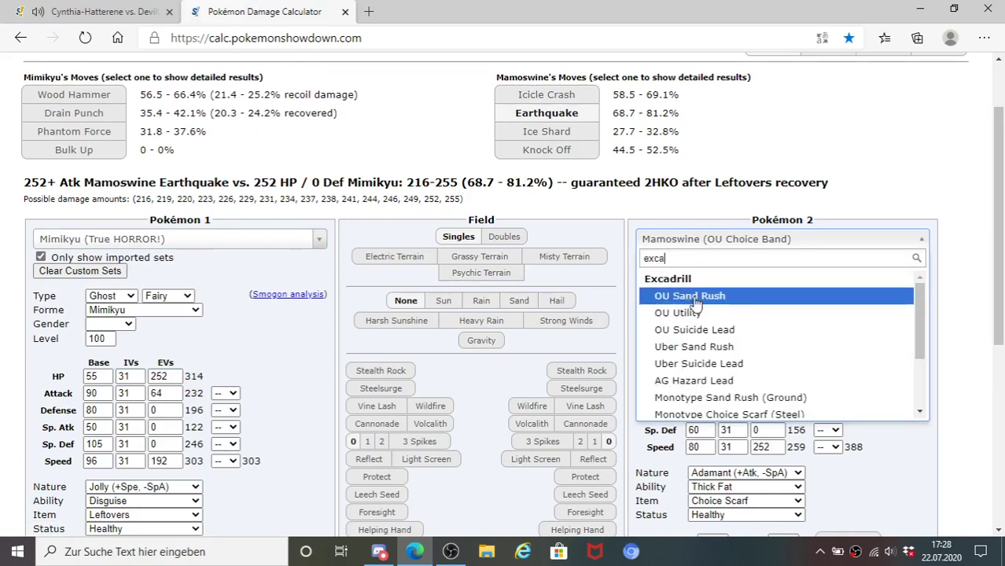
pyautogui.click(692, 298)
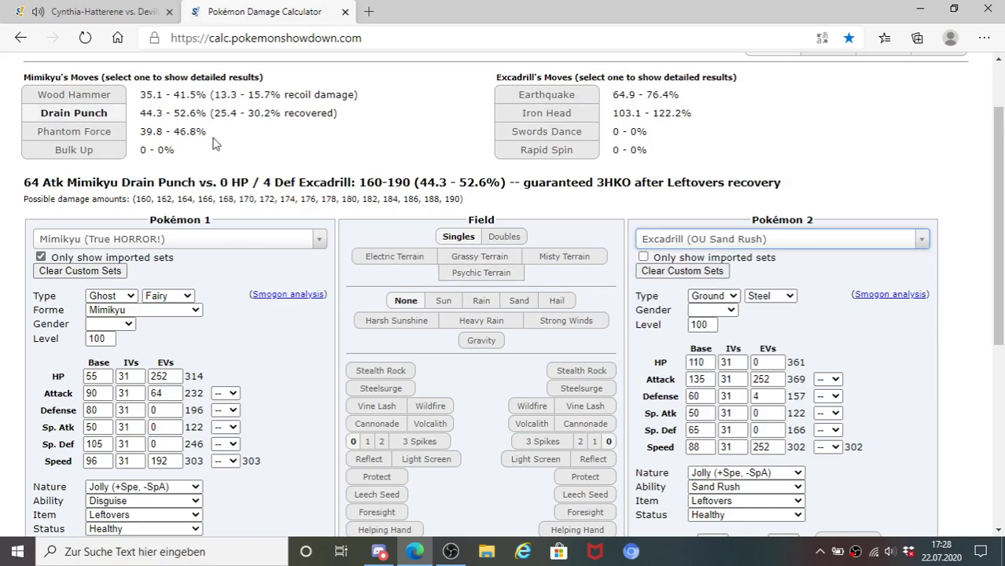
# - Glance at the battle's switch options and load Runerigus (Mysterium) against Excadrill in the damage calculator
pyautogui.click(126, 12)
pyautogui.moveTo(432, 406)
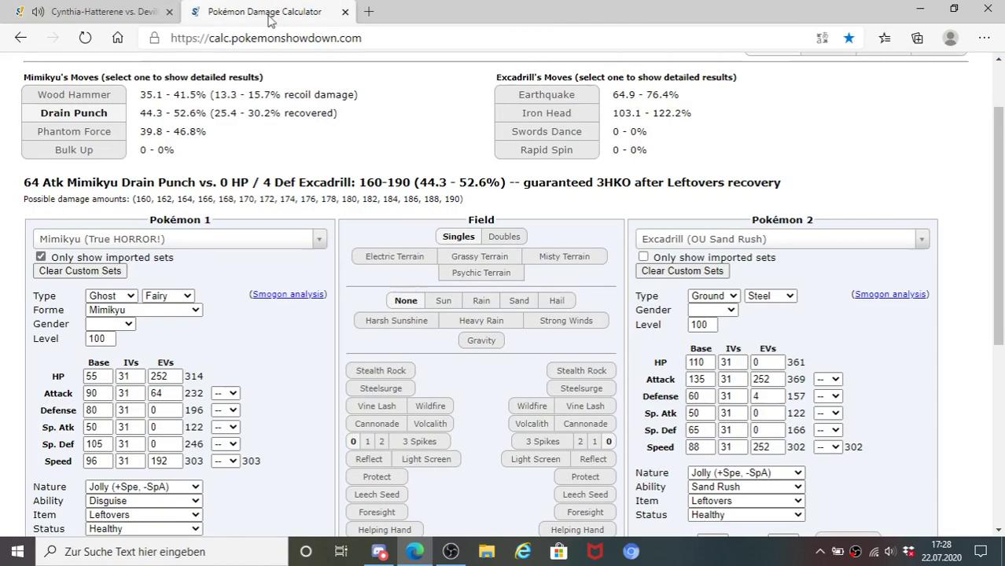
pyautogui.click(260, 12)
pyautogui.click(175, 241)
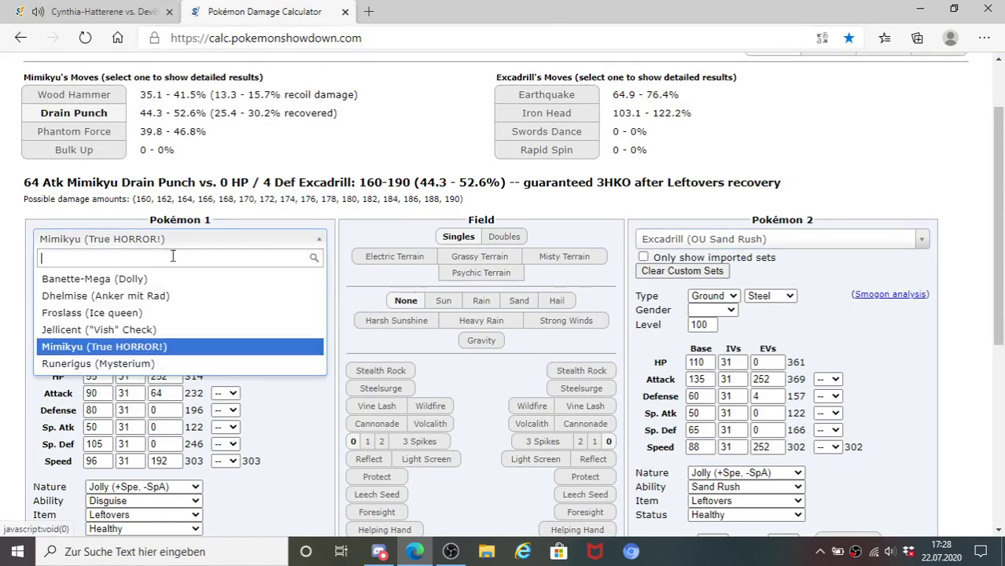
pyautogui.click(173, 363)
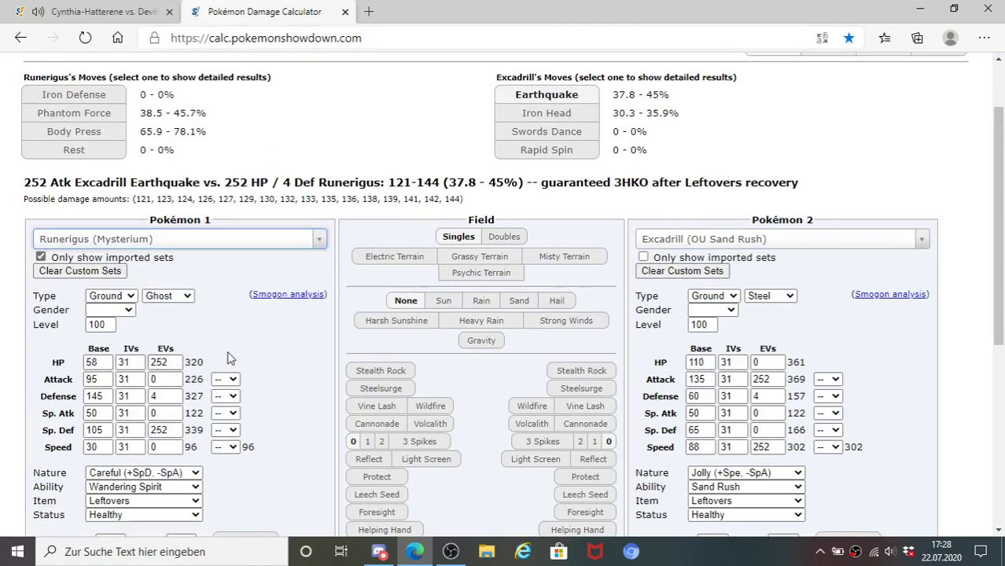
# - Return to the battle and post "yeah thats what i was expecting ngl" in the chat
pyautogui.click(95, 11)
pyautogui.moveTo(454, 423)
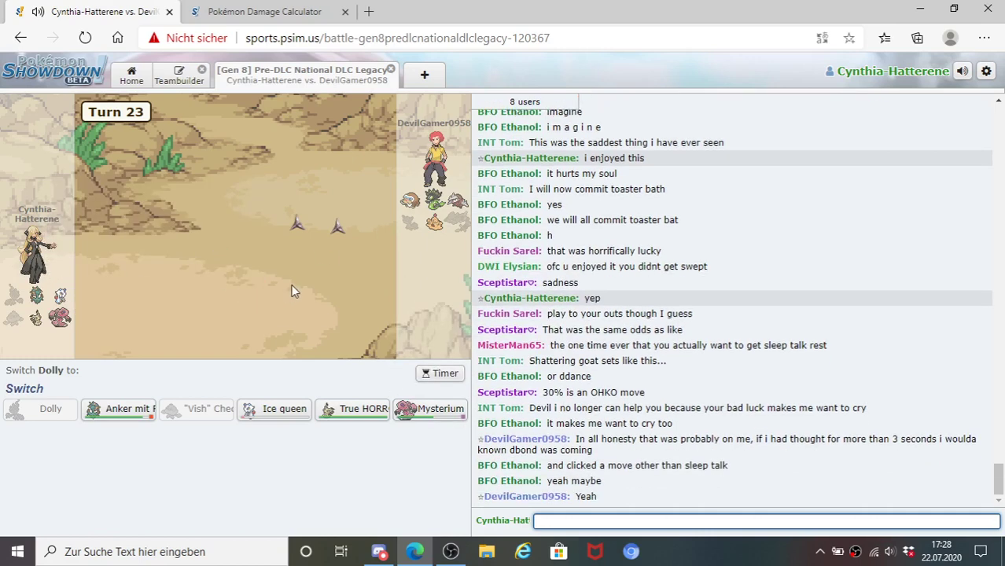
pyautogui.write('eah thats what i')
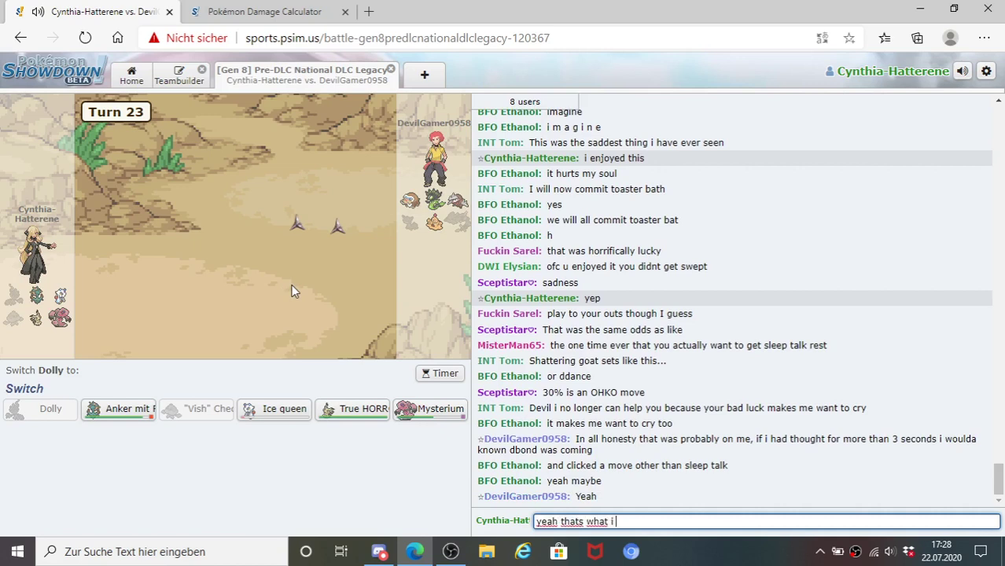
pyautogui.write(' was expecting n')
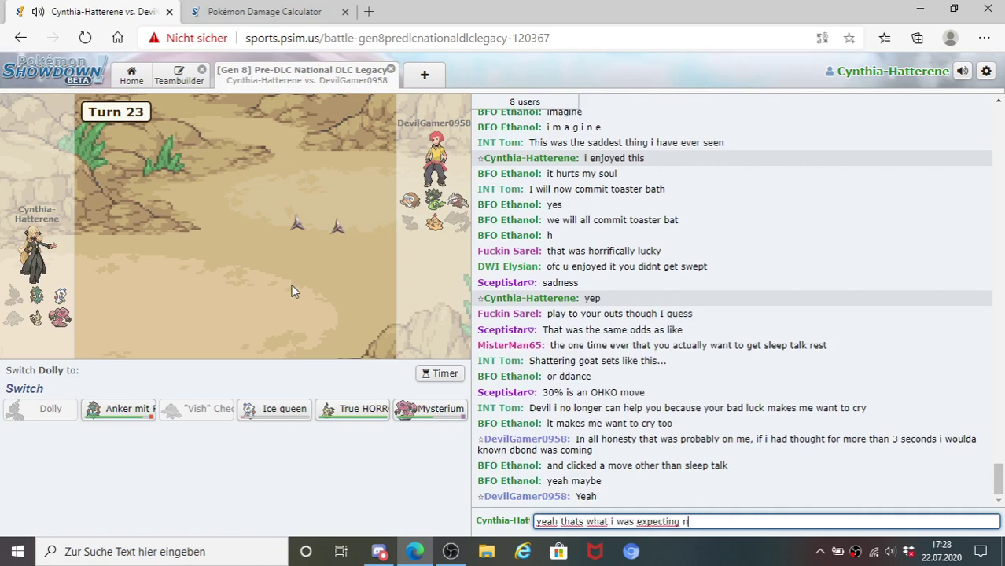
pyautogui.write('gl')
pyautogui.press('Return')
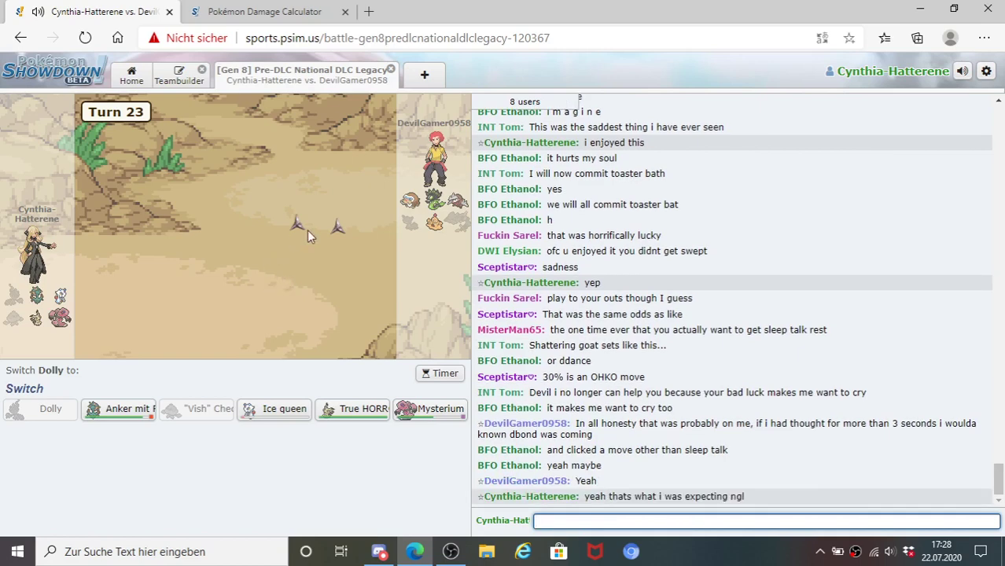
# - Review the damage results and the available Pokémon's details, and send out Mysterium to replace Dolly
pyautogui.click(226, 11)
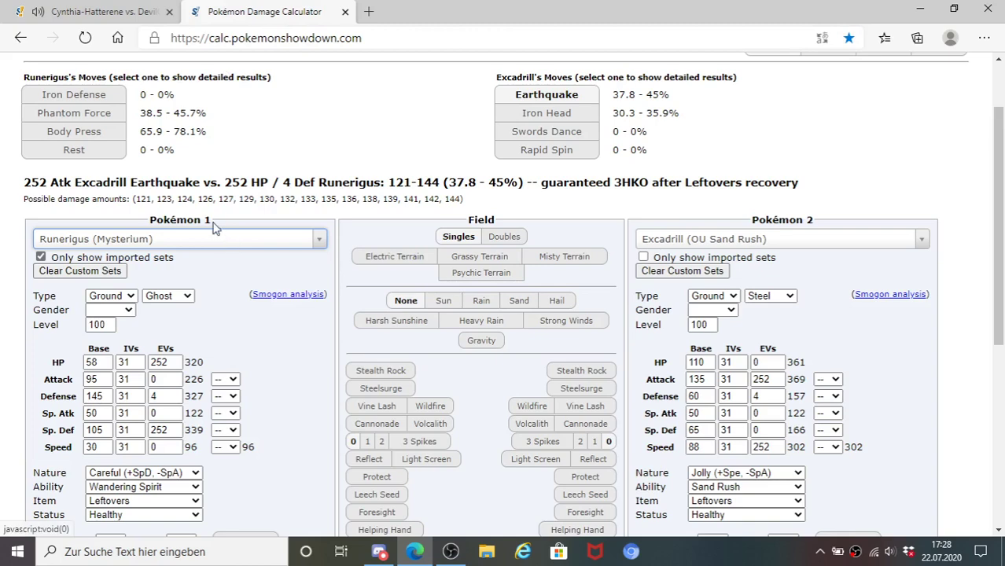
pyautogui.click(106, 11)
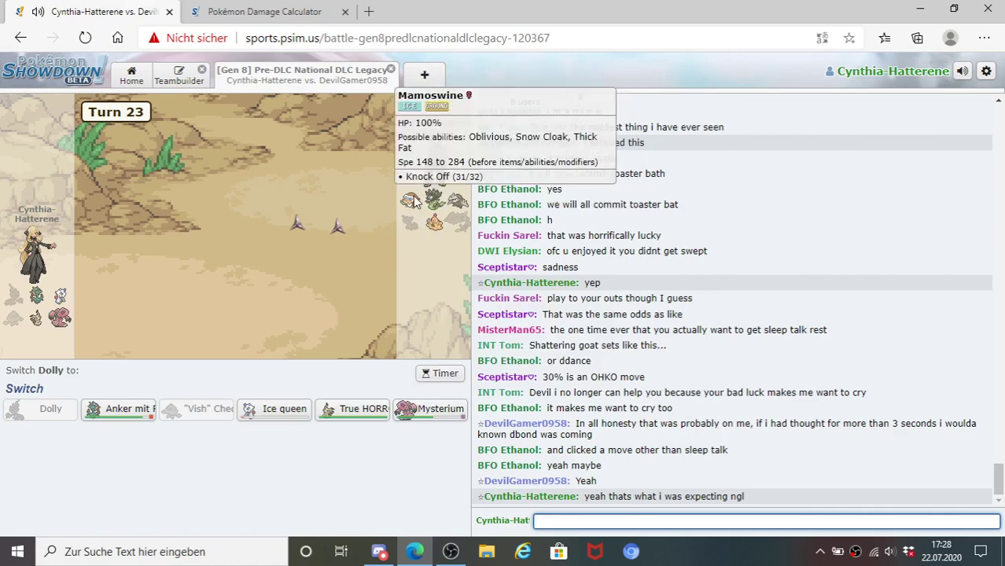
pyautogui.moveTo(153, 415)
pyautogui.moveTo(285, 417)
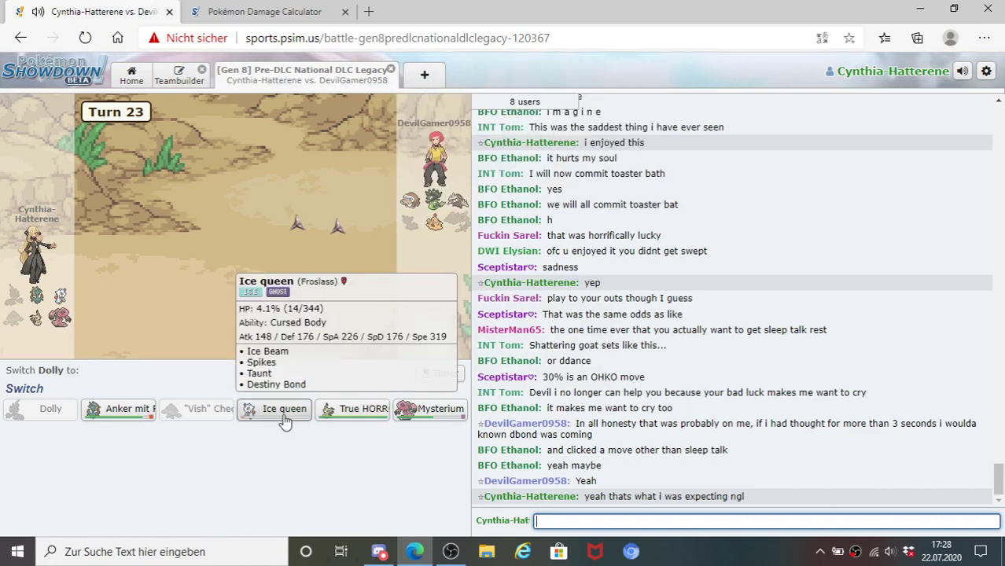
pyautogui.moveTo(364, 420)
pyautogui.click(402, 414)
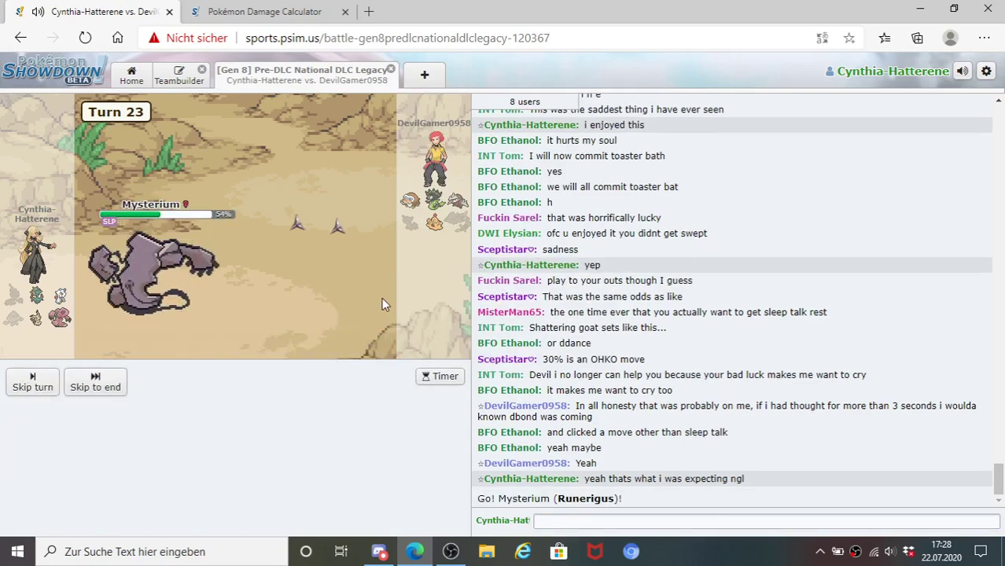
# - Switch to the damage calculator and load Mamoswine's OU Choice Band set as the opponent of Runerigus
pyautogui.moveTo(318, 216)
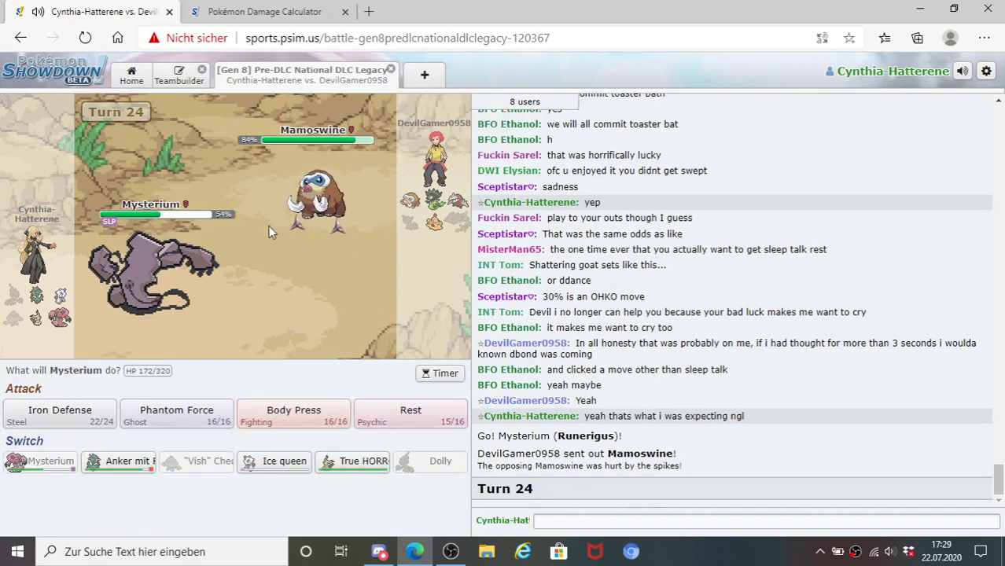
pyautogui.click(259, 11)
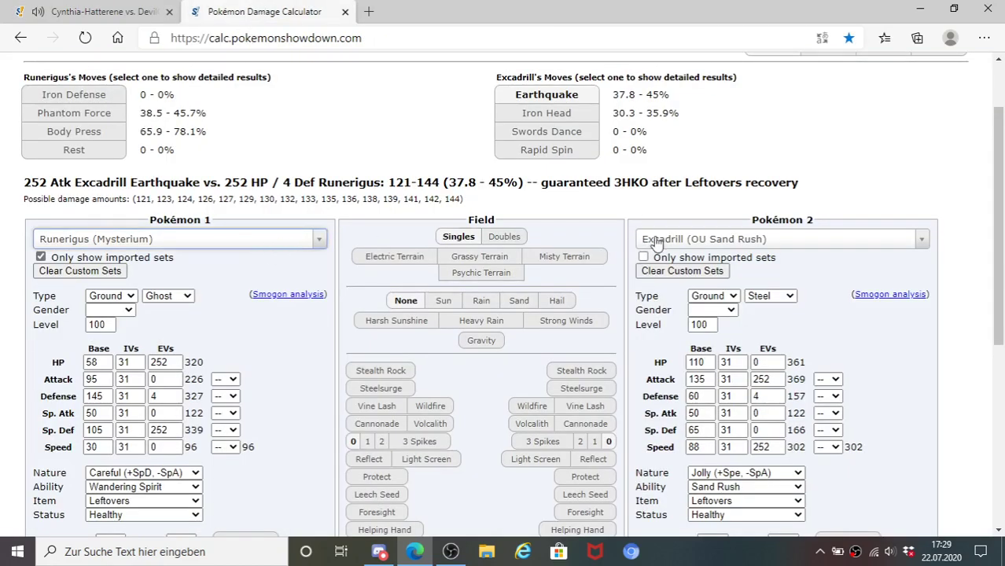
pyautogui.click(657, 241)
pyautogui.write('mamsow')
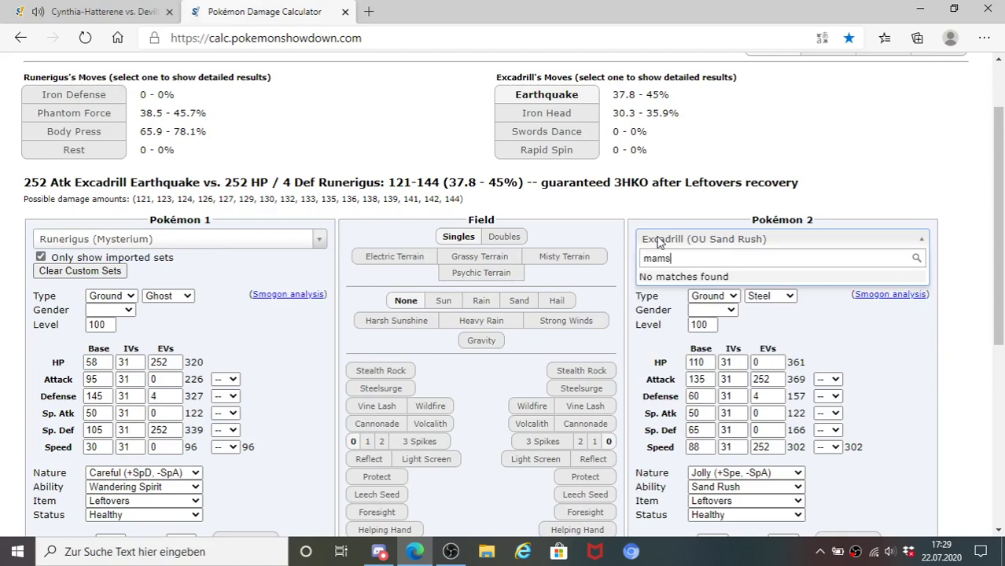
pyautogui.press('BackSpace')
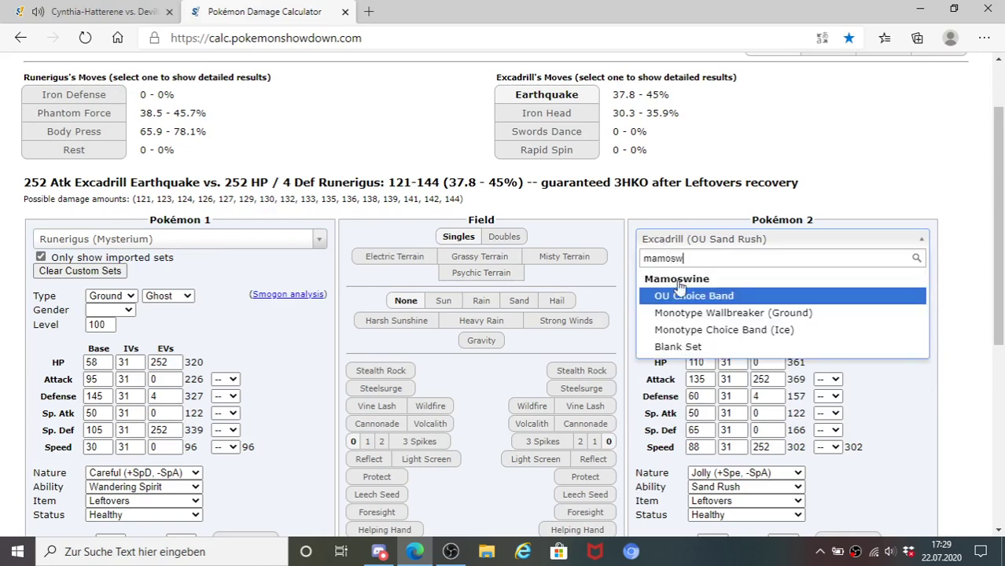
pyautogui.press('Return')
# - Set Mamoswine's held item to Choice Scarf and load Mimikyu (True HORROR!) against it
pyautogui.click(799, 504)
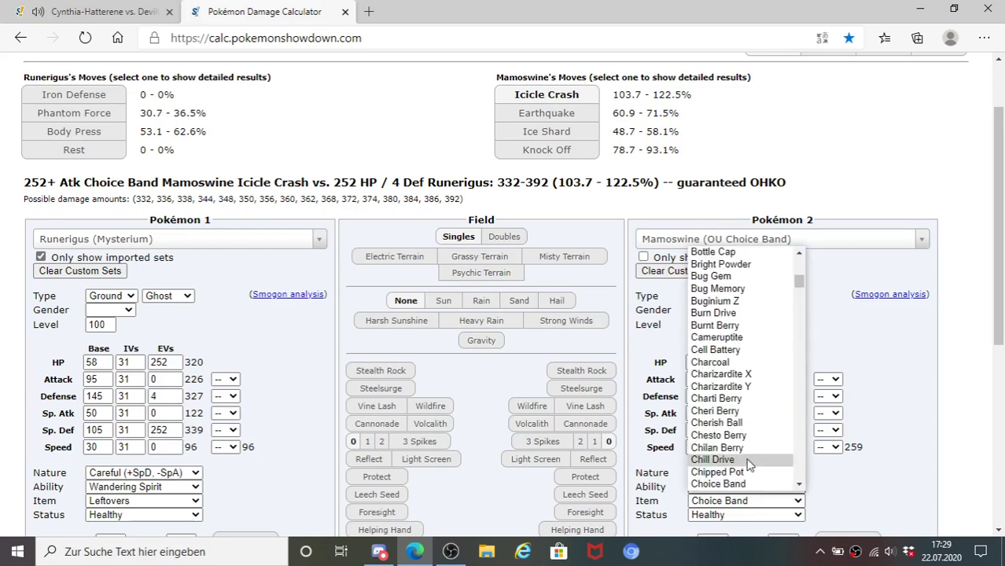
pyautogui.scroll(-1, 744, 464)
pyautogui.click(741, 462)
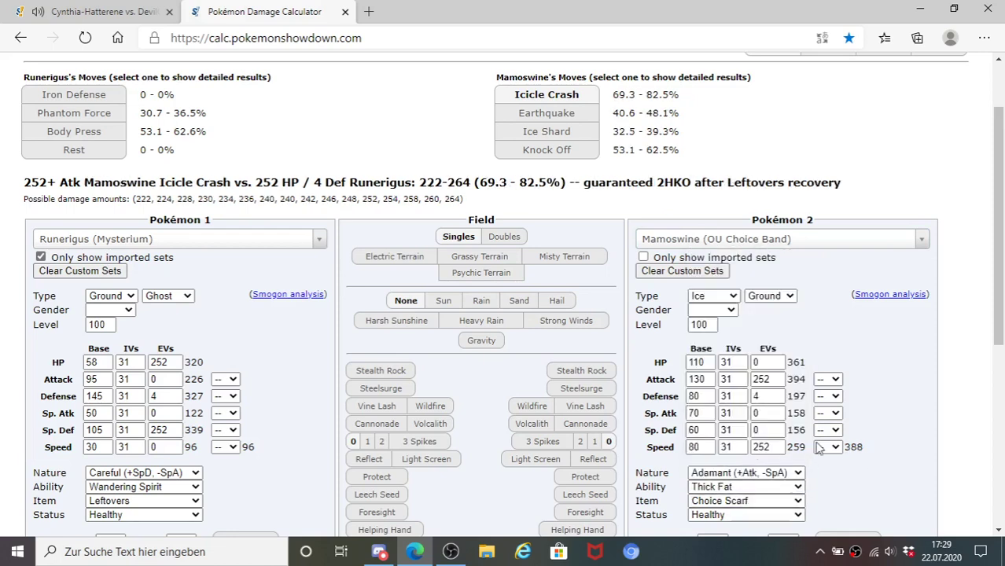
pyautogui.click(162, 240)
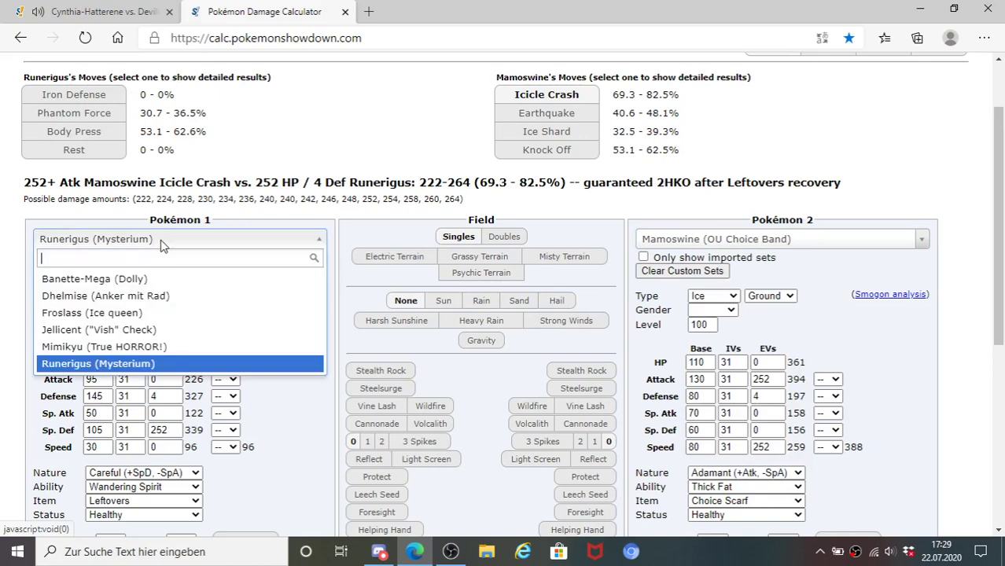
pyautogui.click(142, 346)
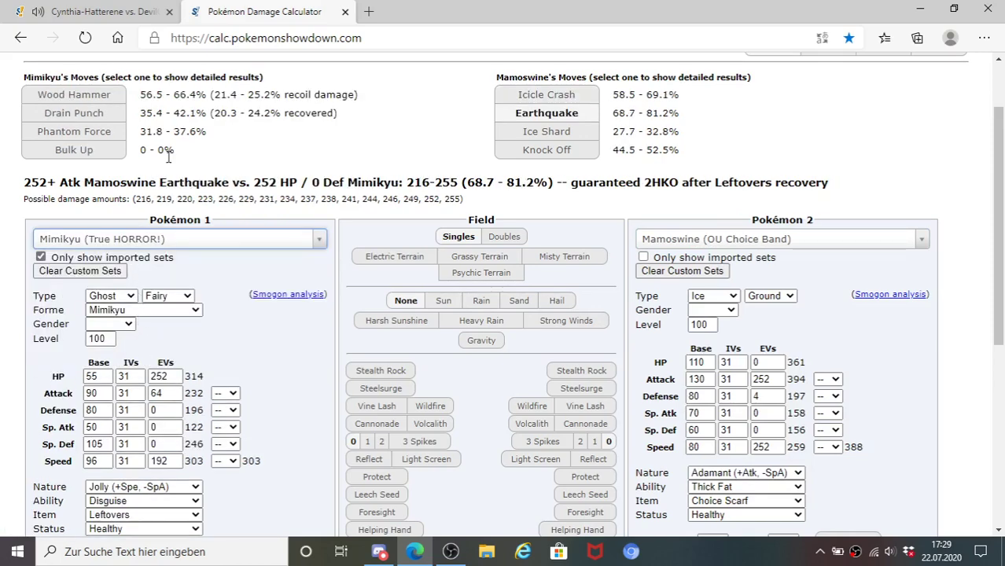
# - Return to the battle and check the details of the active Mamoswine and Mysterium
pyautogui.click(100, 12)
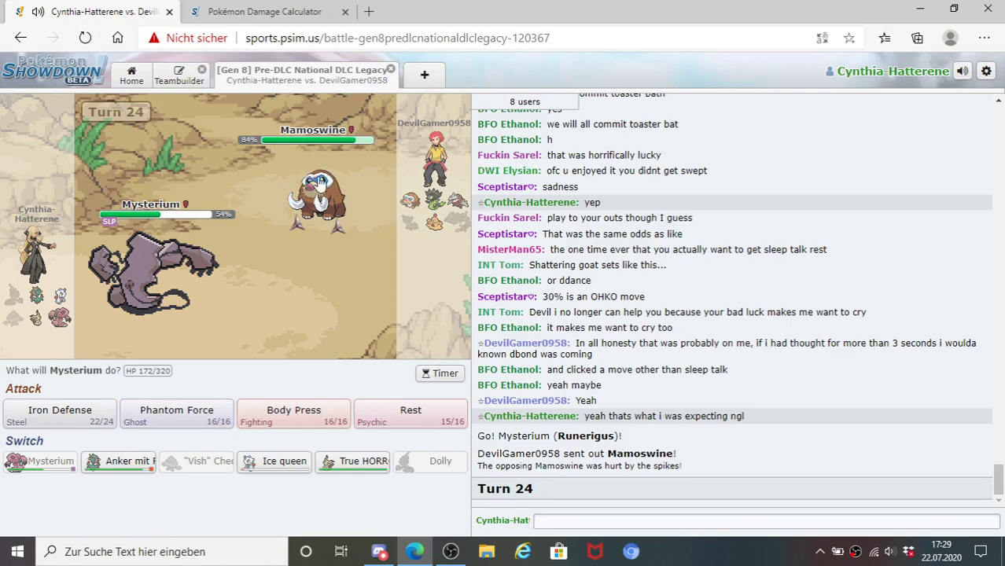
pyautogui.moveTo(320, 184)
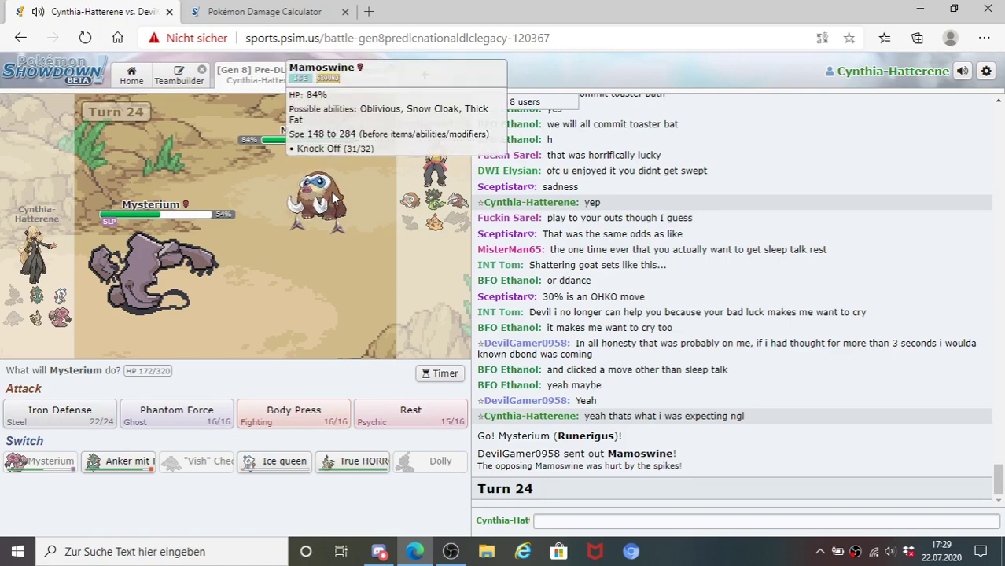
pyautogui.moveTo(468, 204)
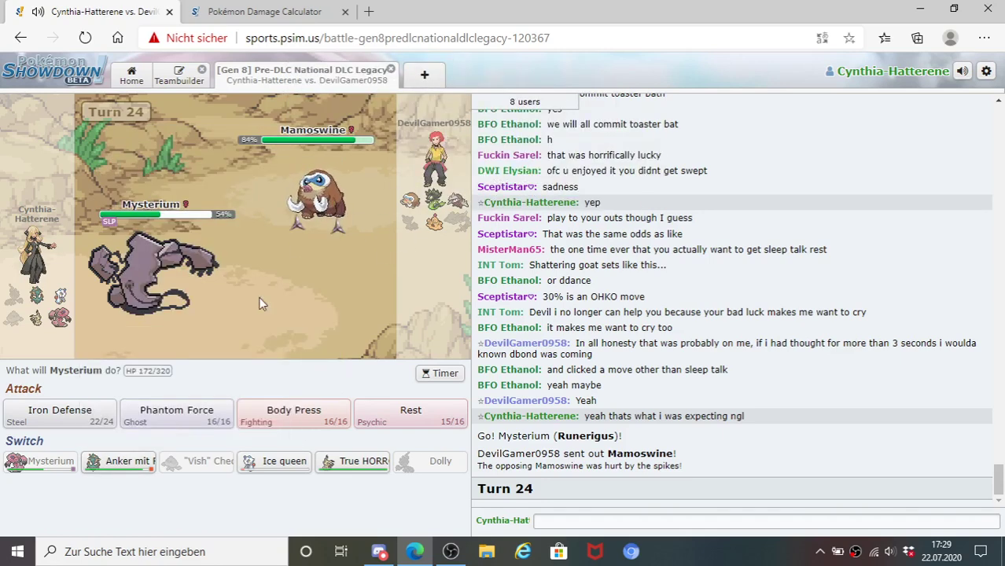
pyautogui.moveTo(137, 293)
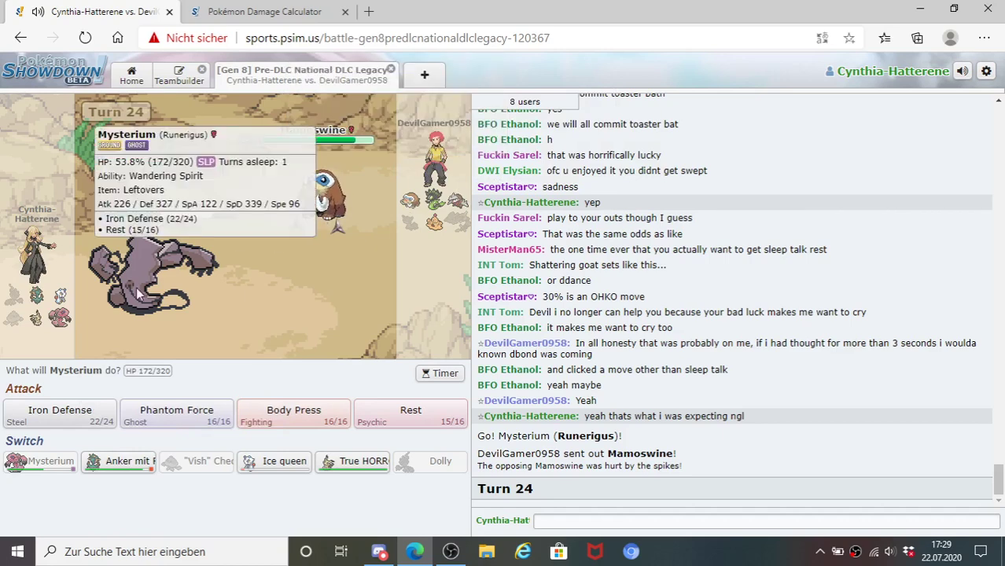
# - Check the details of the active Mamoswine and Mysterium, the benched Anker mit Rad and the opposing Zygarde
pyautogui.moveTo(307, 208)
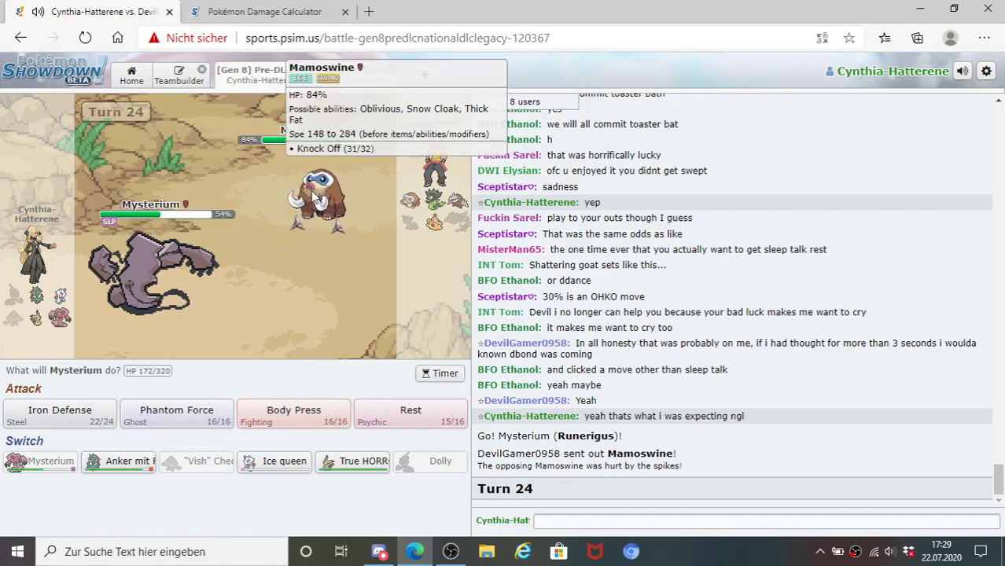
pyautogui.moveTo(144, 315)
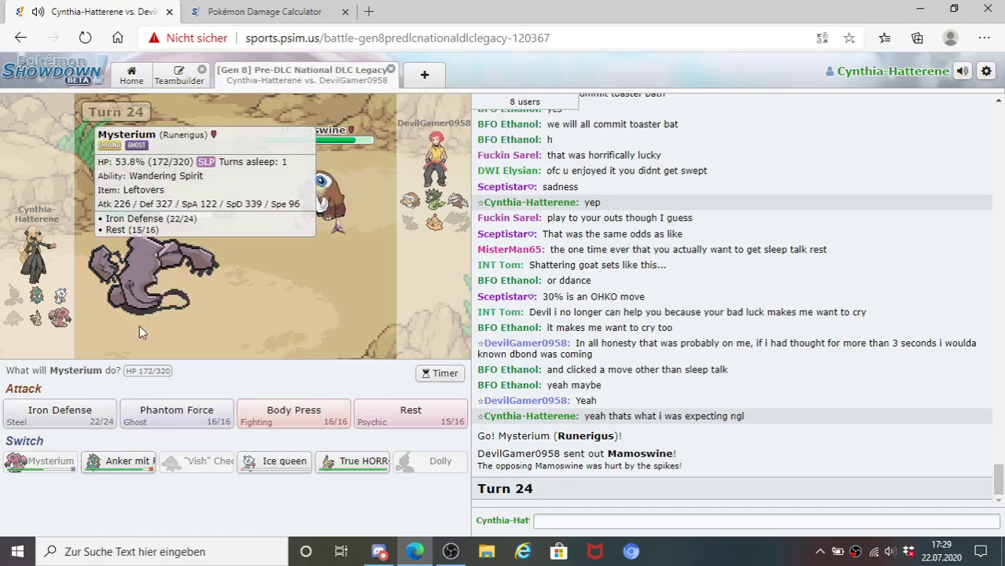
pyautogui.moveTo(343, 219)
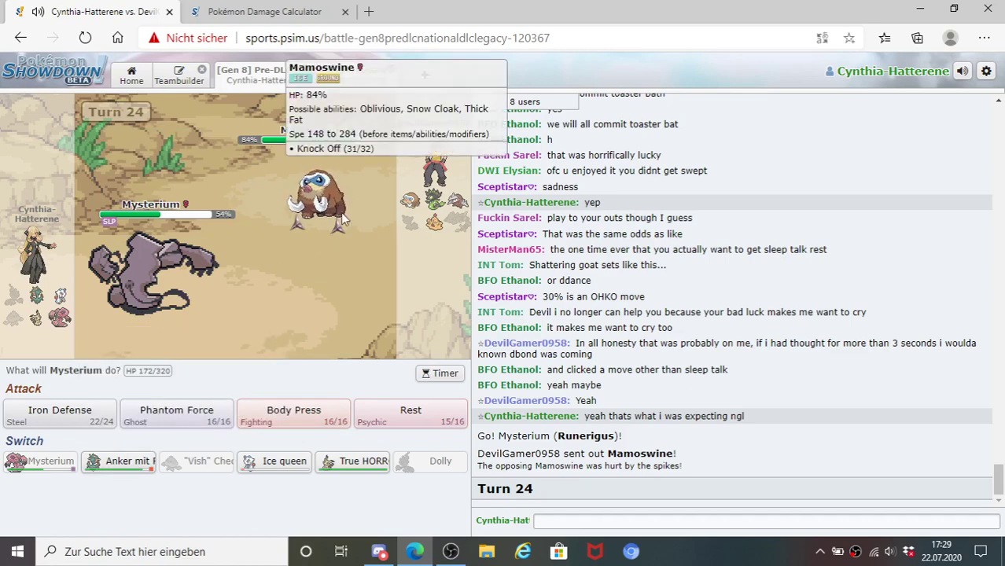
pyautogui.moveTo(275, 462)
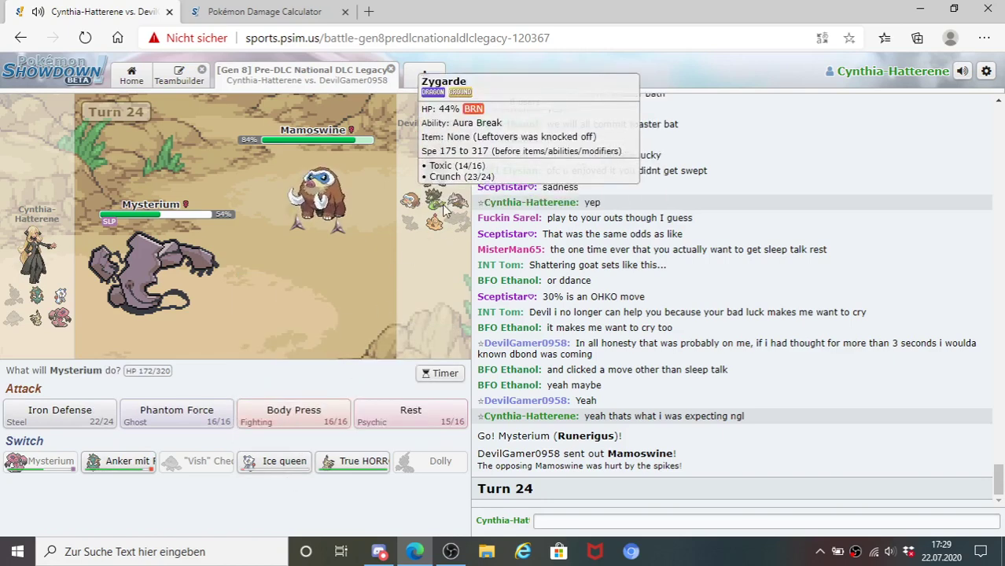
pyautogui.moveTo(152, 464)
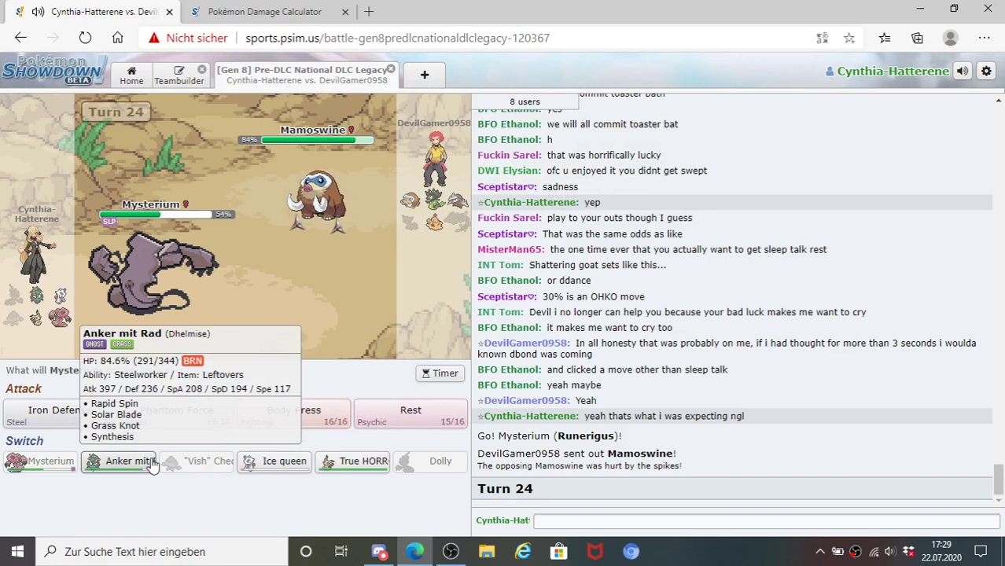
pyautogui.moveTo(442, 191)
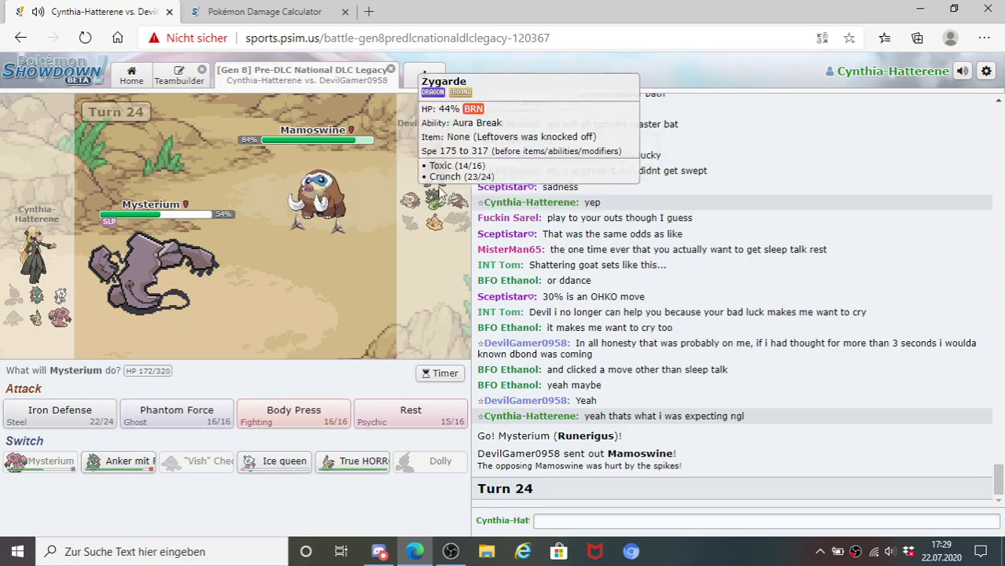
# - Switch to the damage calculator and load Dhelmise (Anker mit Rad) against Excadrill's OU Sand Rush set
pyautogui.click(269, 9)
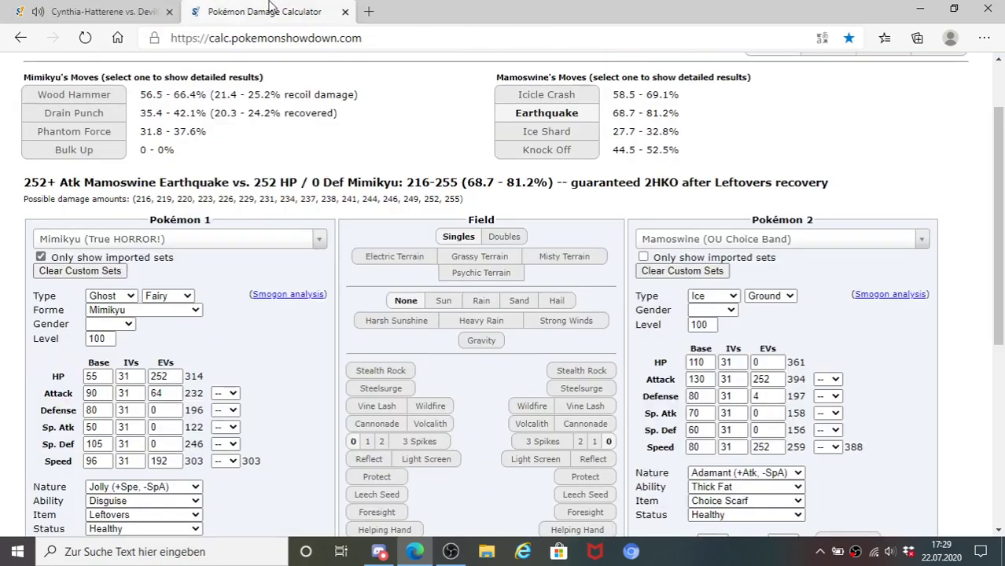
pyautogui.click(202, 242)
pyautogui.click(181, 302)
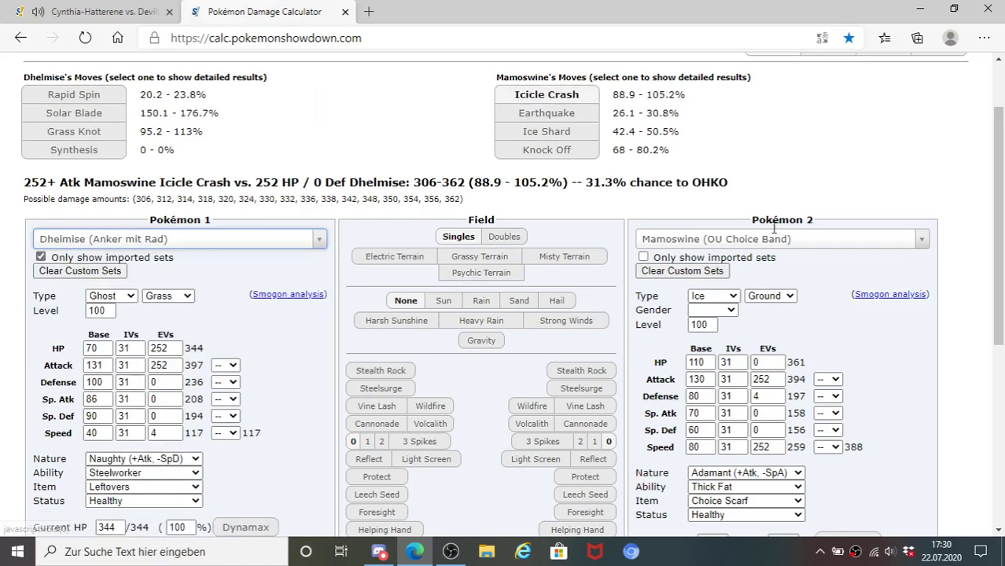
pyautogui.click(779, 240)
pyautogui.write('exca')
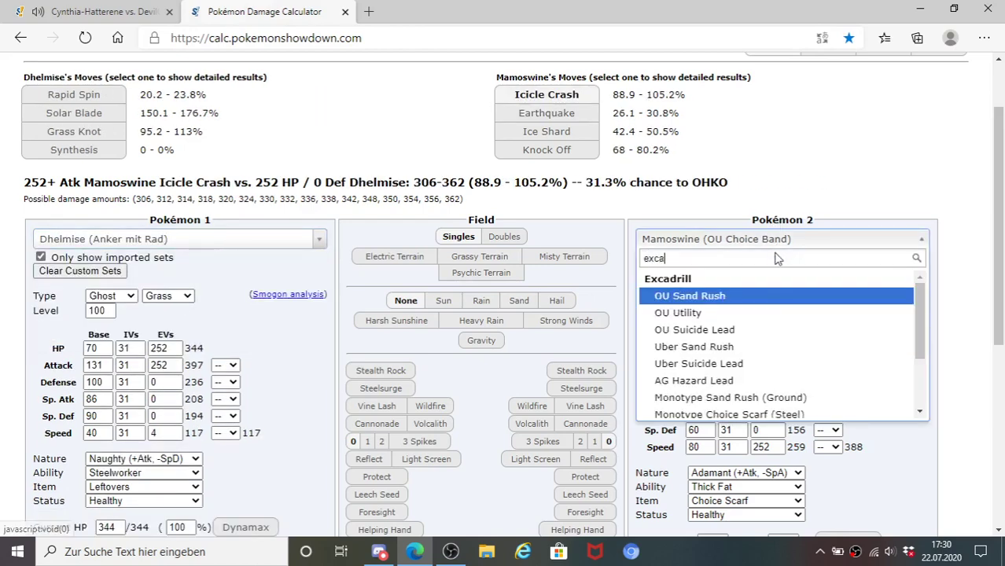
pyautogui.click(720, 297)
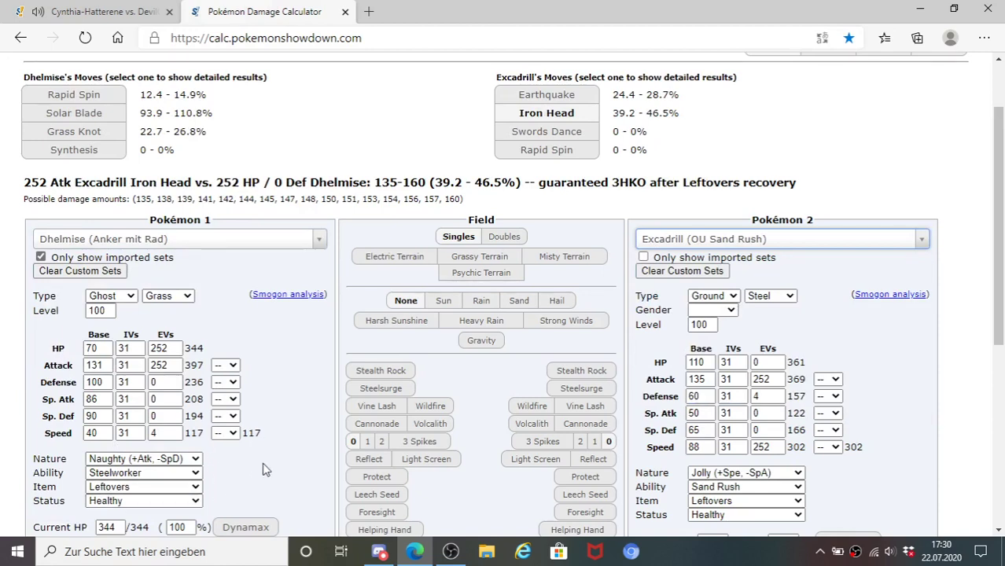
# - Glance at the battle, and load Palossand's UU Stealth Rock set as Dhelmise's opponent in the damage calculator
pyautogui.click(103, 11)
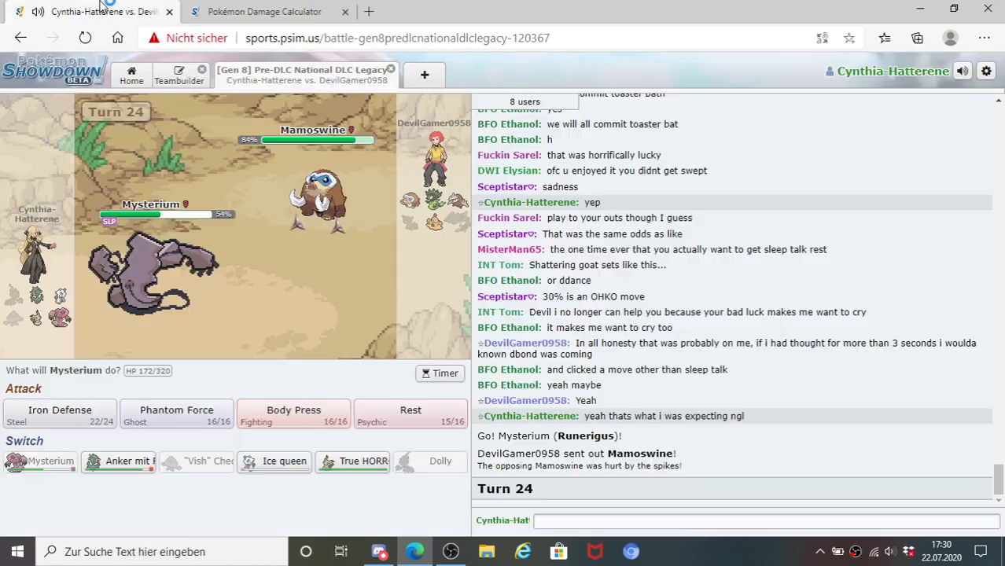
pyautogui.click(267, 10)
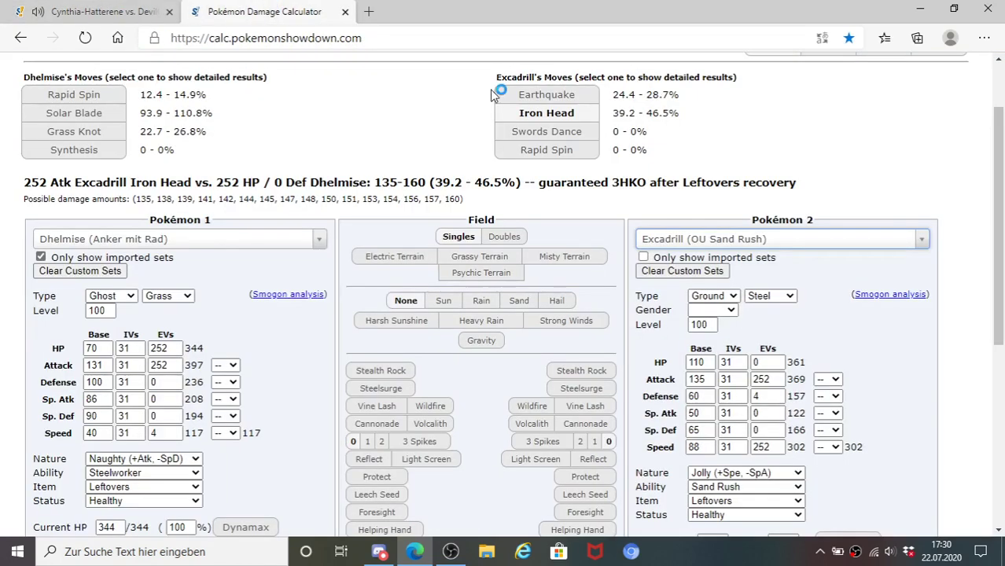
pyautogui.click(696, 246)
pyautogui.write('palos')
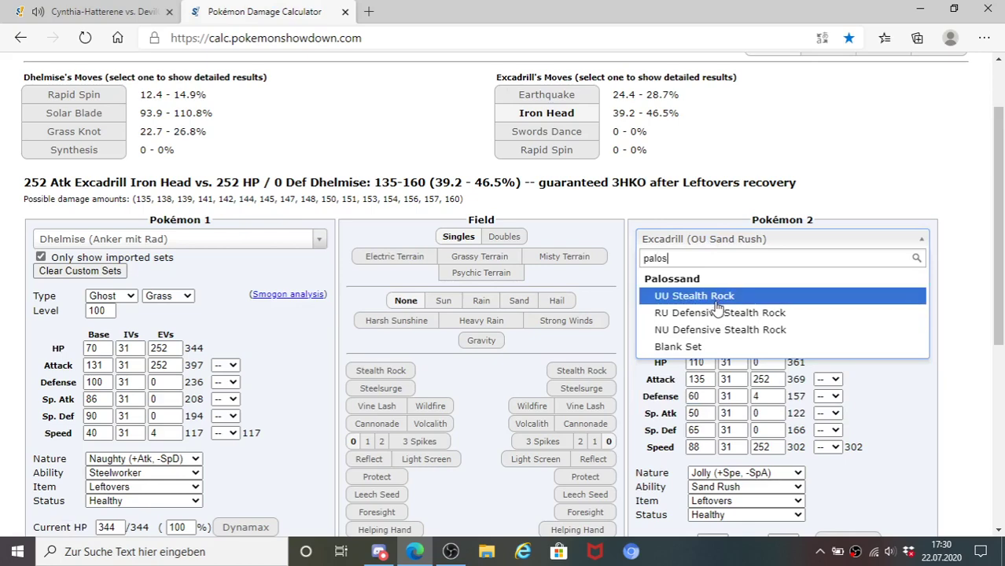
pyautogui.click(717, 305)
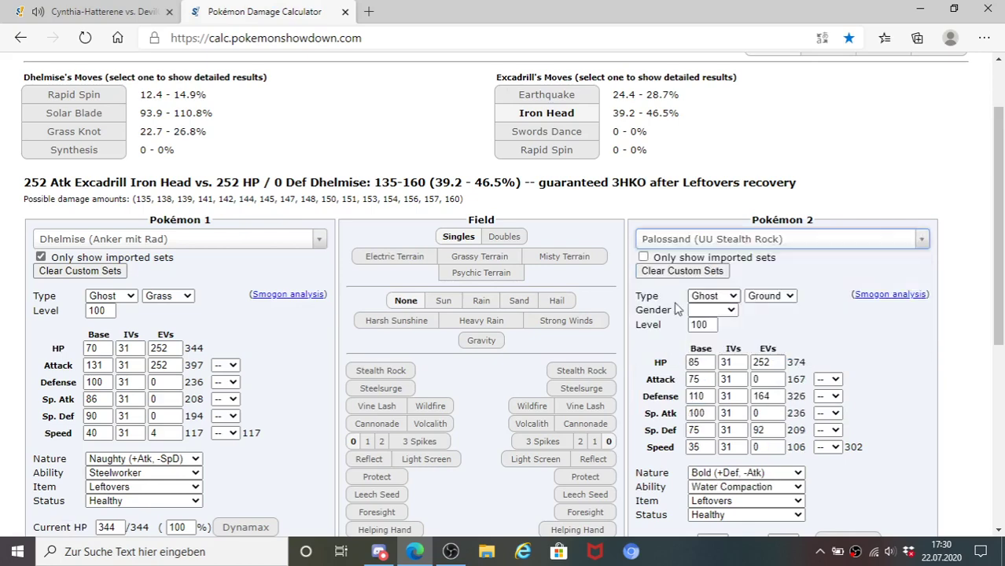
# - Return to the battle, choose Body Press for Mysterium, and check the remaining Pokémon for a replacement
pyautogui.click(102, 12)
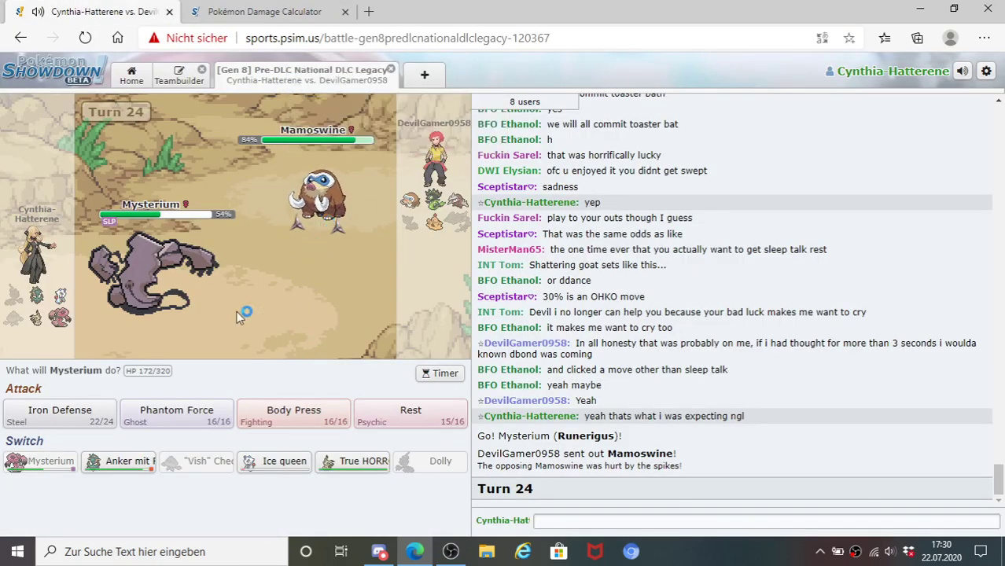
pyautogui.click(327, 417)
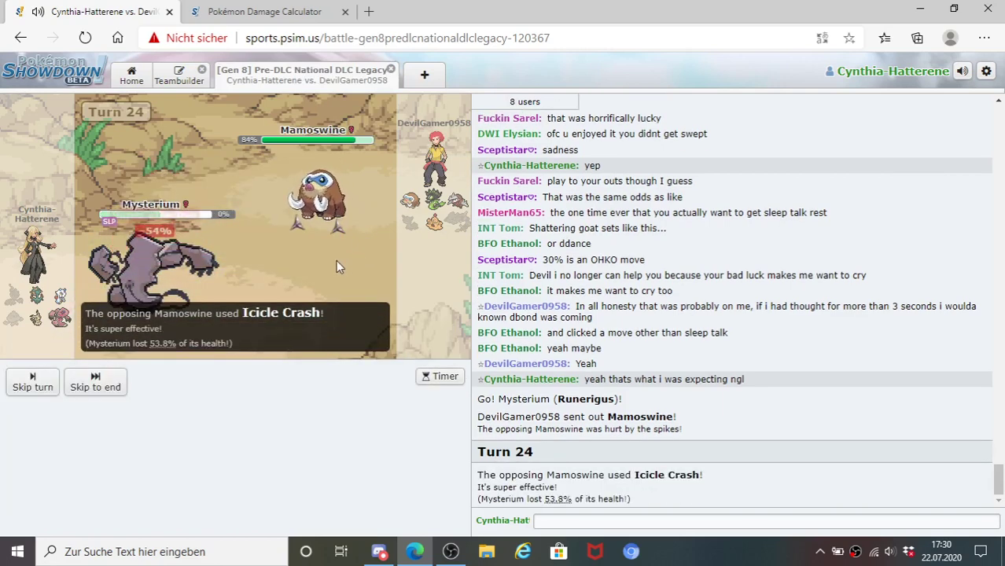
pyautogui.moveTo(423, 221)
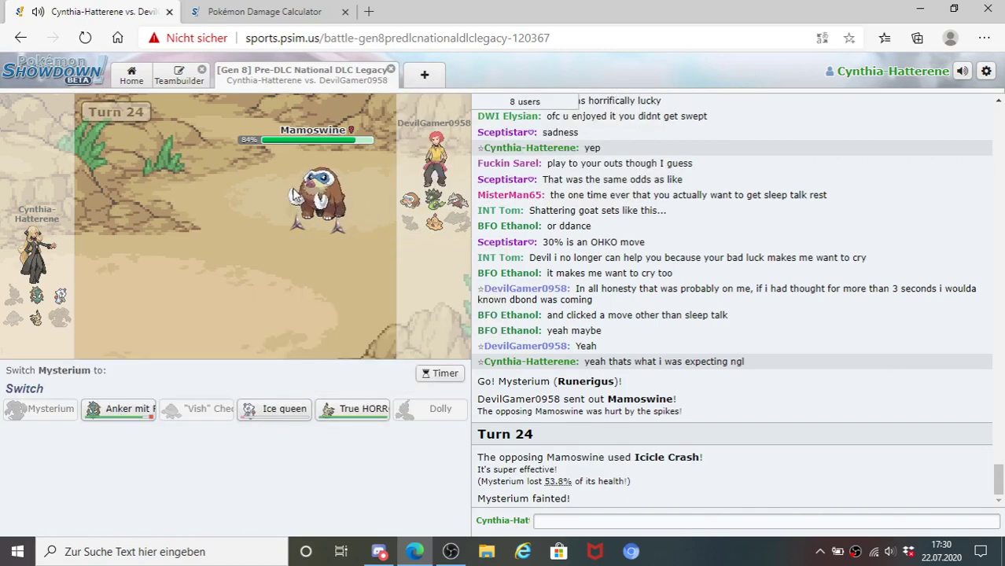
pyautogui.moveTo(358, 411)
# - Switch to the damage calculator and load Mimikyu (True HORROR!) against Palossand
pyautogui.click(259, 11)
pyautogui.click(214, 242)
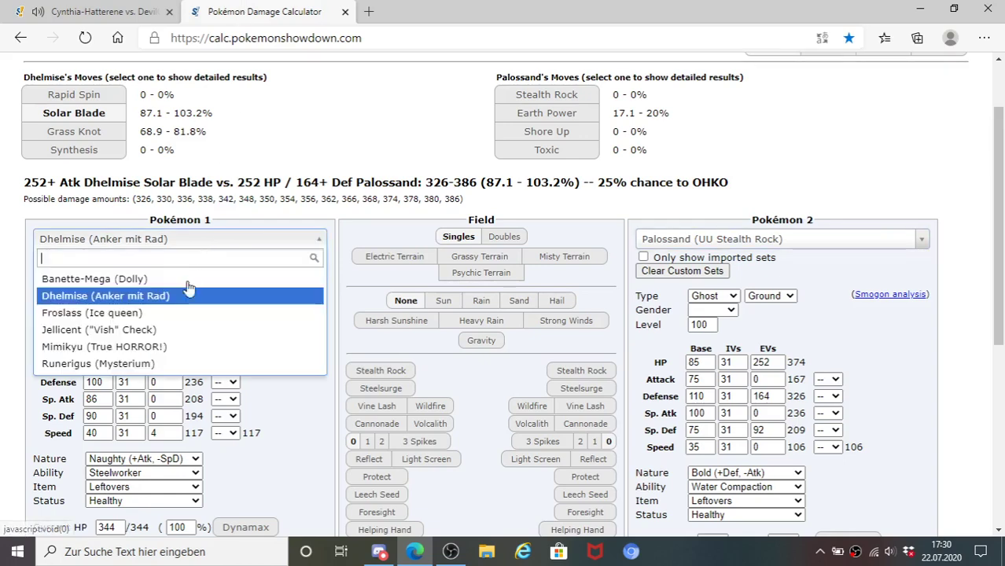
pyautogui.press('Return')
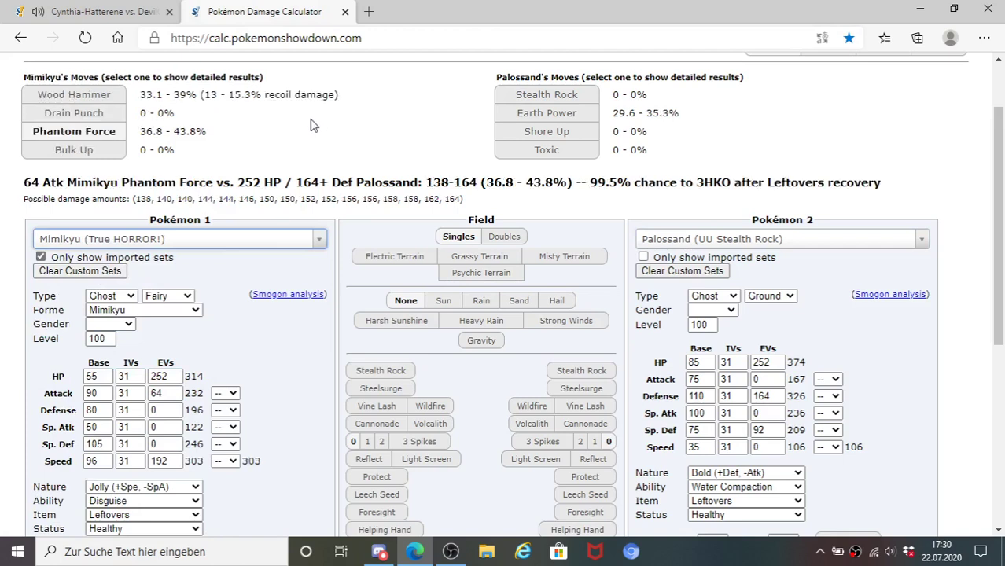
# - Load Mamoswine's OU Choice Band set as Mimikyu's opponent and set its held item to Choice Scarf
pyautogui.click(659, 234)
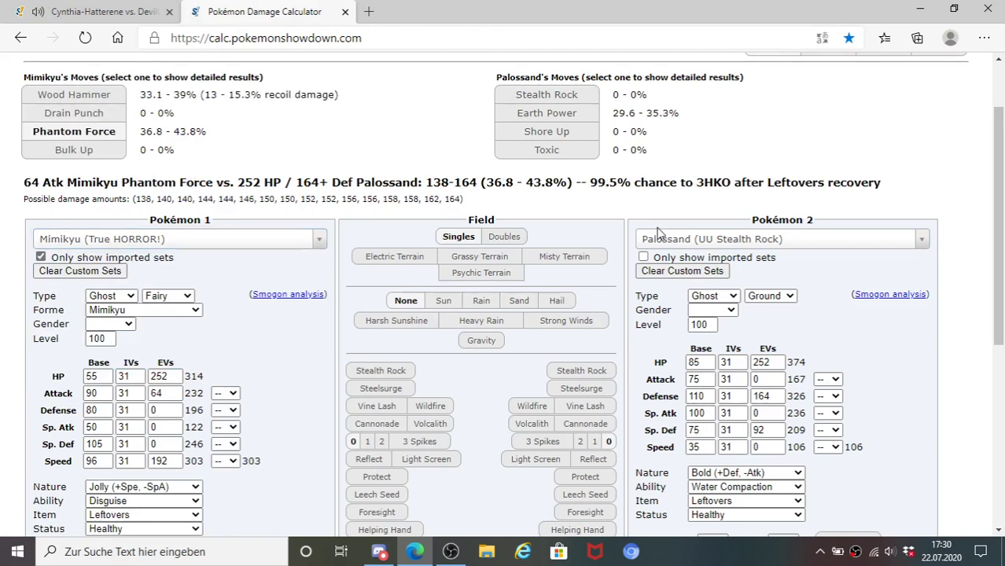
pyautogui.click(664, 243)
pyautogui.write('mao')
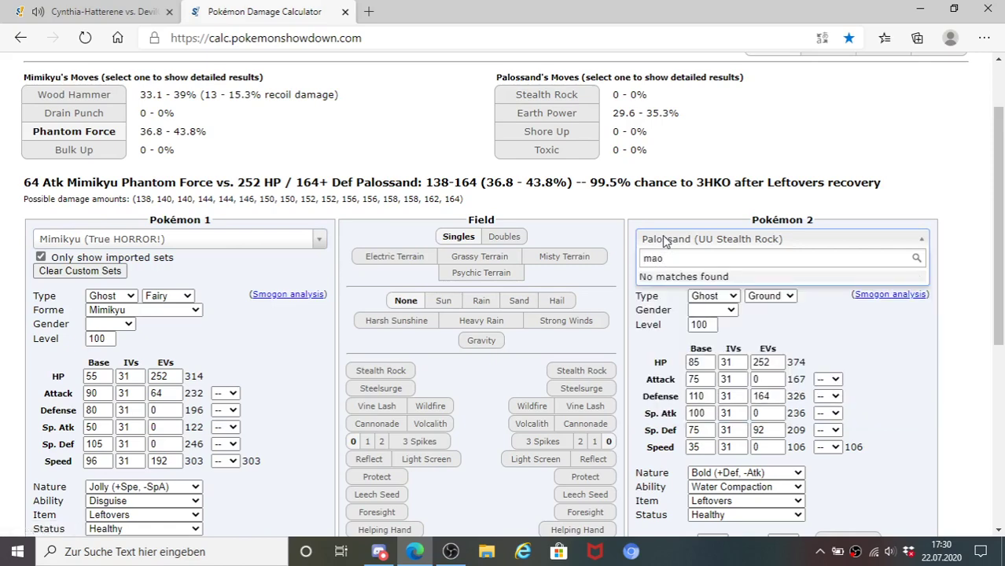
pyautogui.press('BackSpace')
pyautogui.write('moswine')
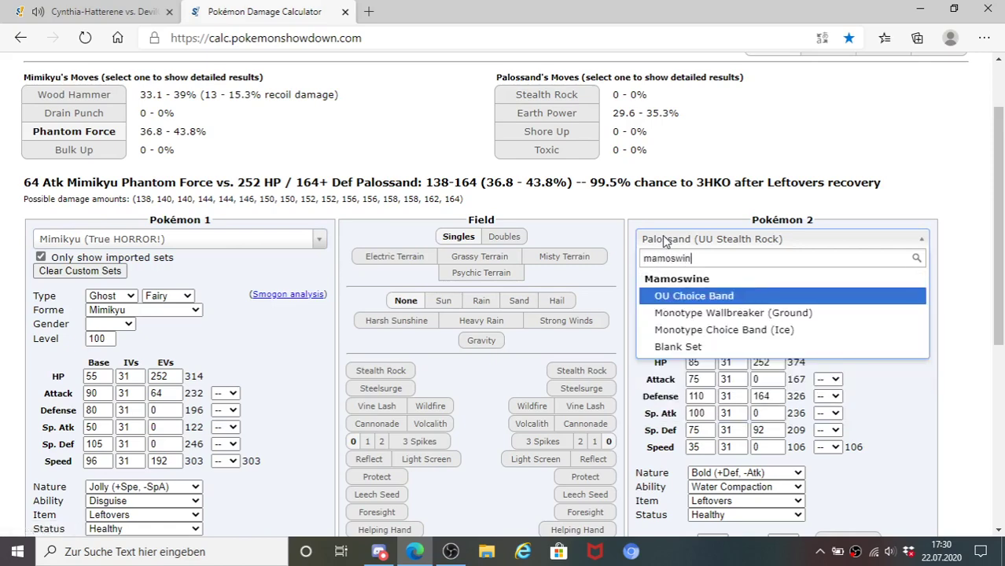
pyautogui.press('Return')
pyautogui.click(801, 504)
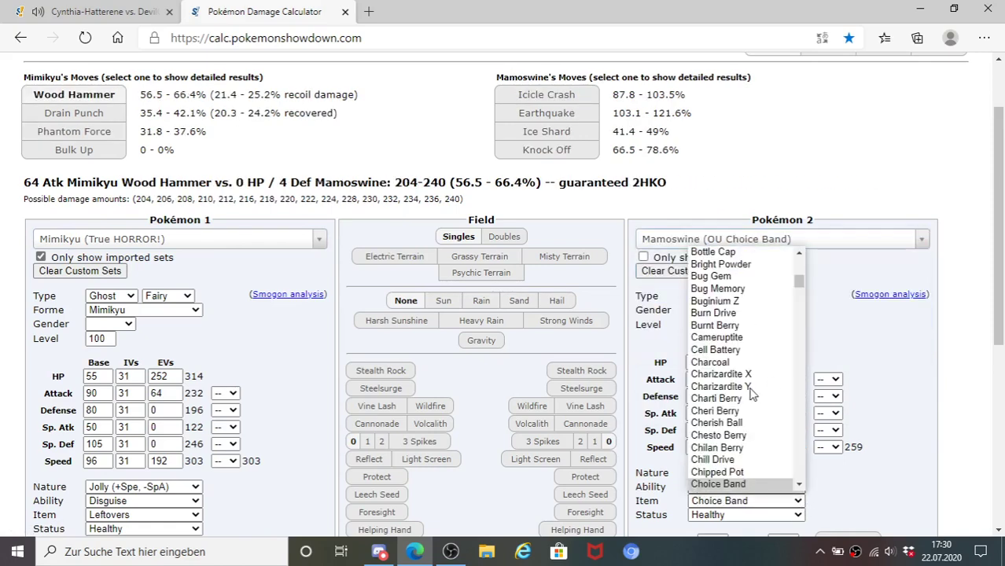
pyautogui.scroll(-2, 751, 393)
pyautogui.click(746, 429)
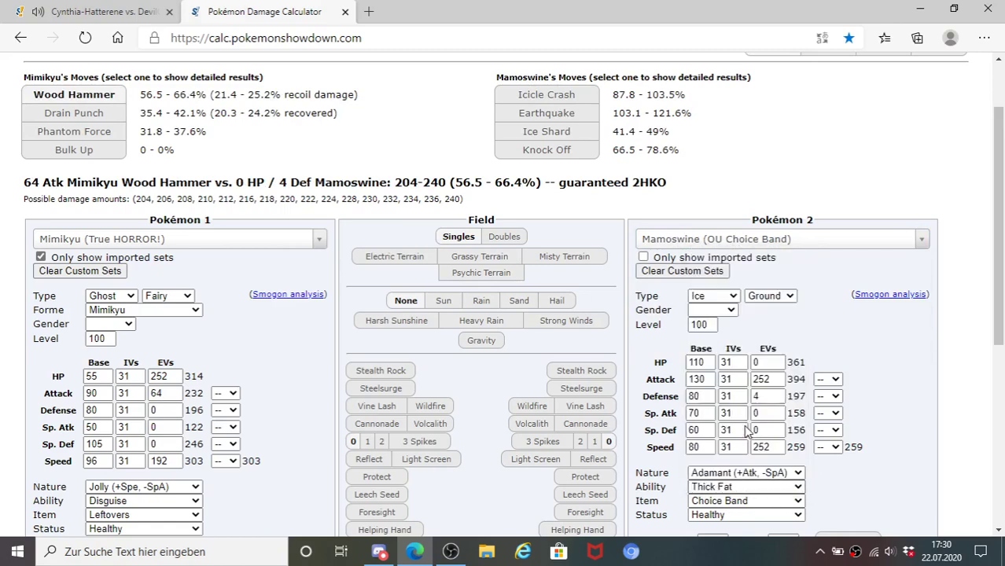
# - Set Mimikyu's Attack and Defense boosts to +1 each
pyautogui.click(226, 393)
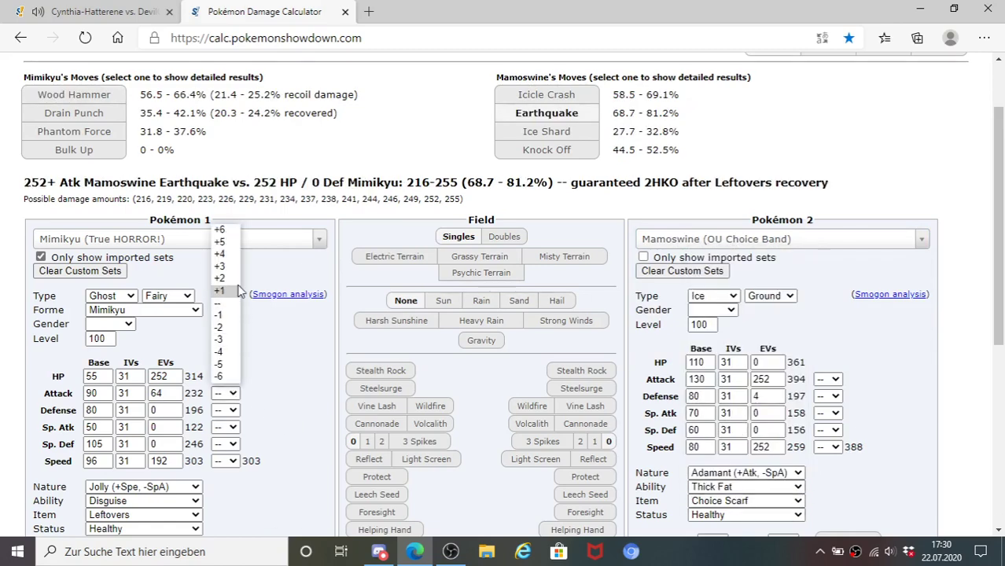
pyautogui.click(228, 297)
pyautogui.click(226, 410)
pyautogui.click(230, 314)
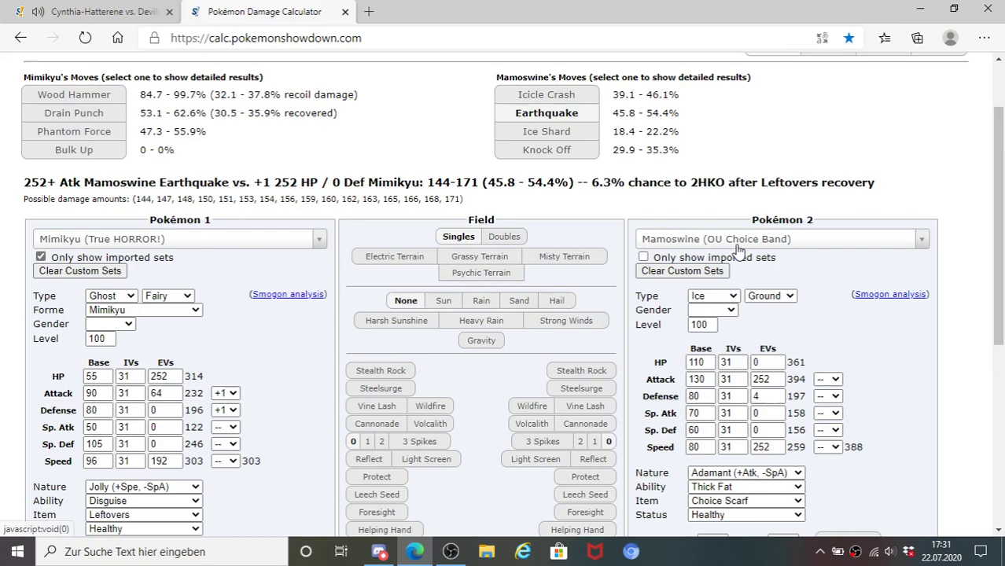
# - Glance at the battle, and load Excadrill's OU Sand Rush set against the boosted Mimikyu in the damage calculator
pyautogui.click(150, 18)
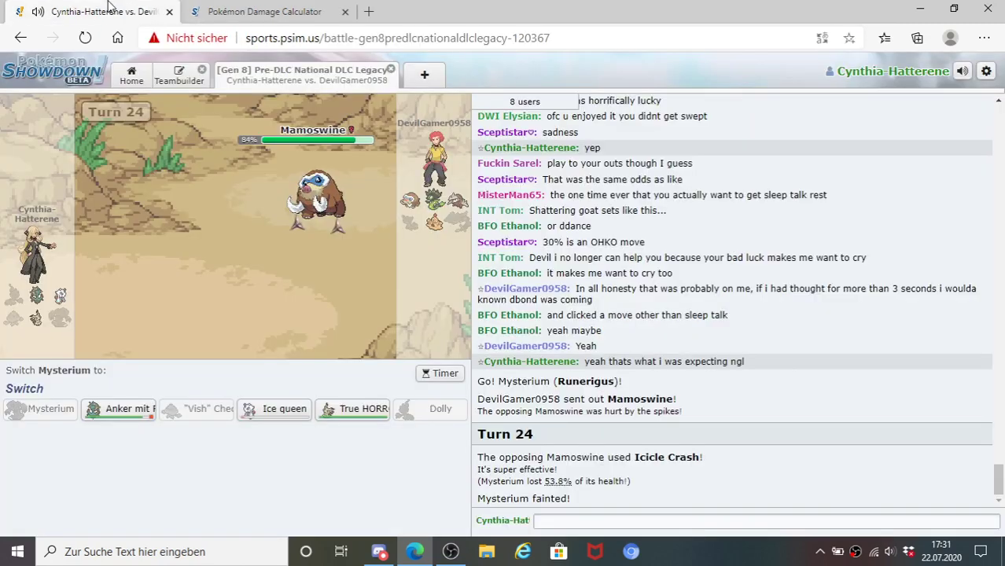
pyautogui.click(250, 16)
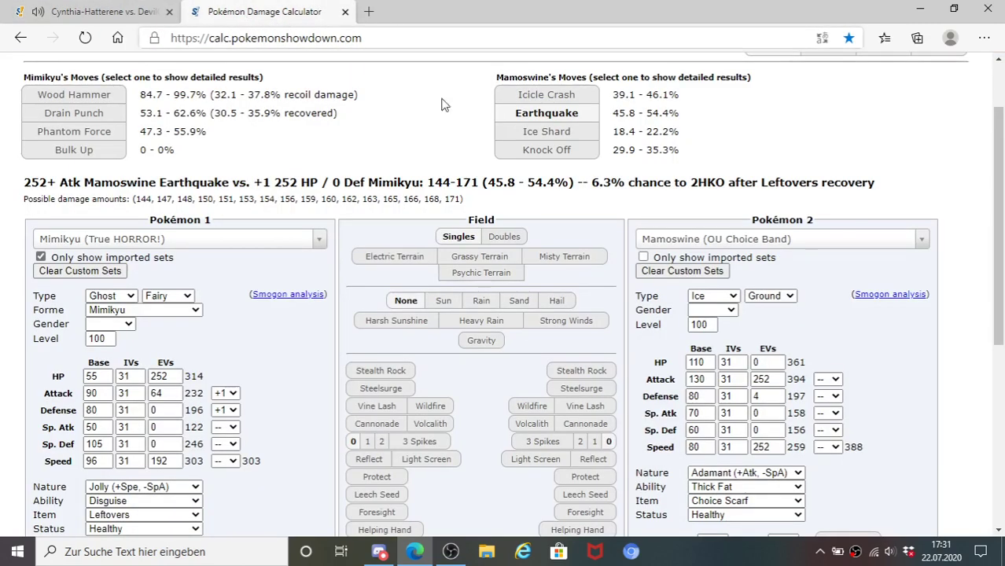
pyautogui.click(702, 239)
pyautogui.write('exca')
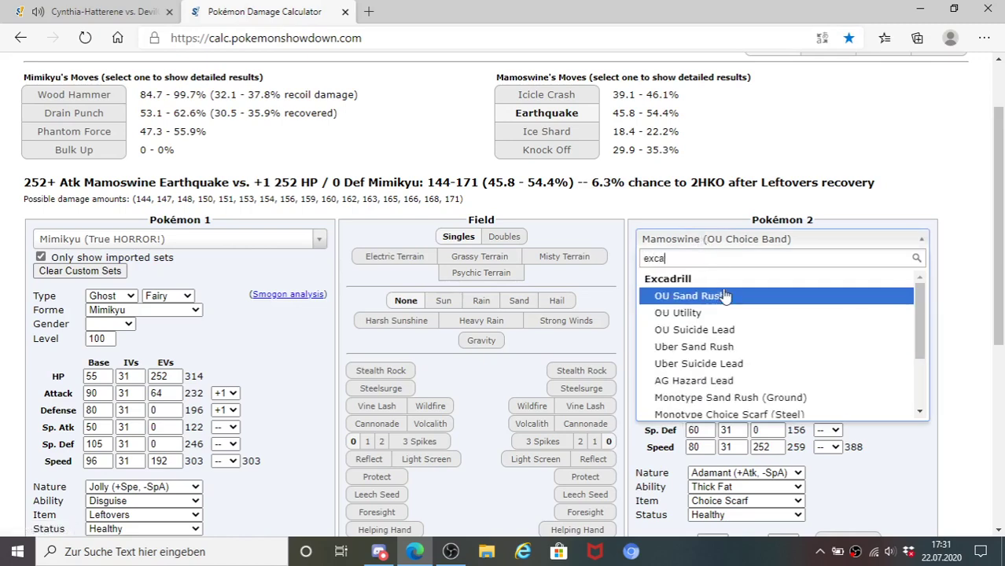
pyautogui.click(724, 296)
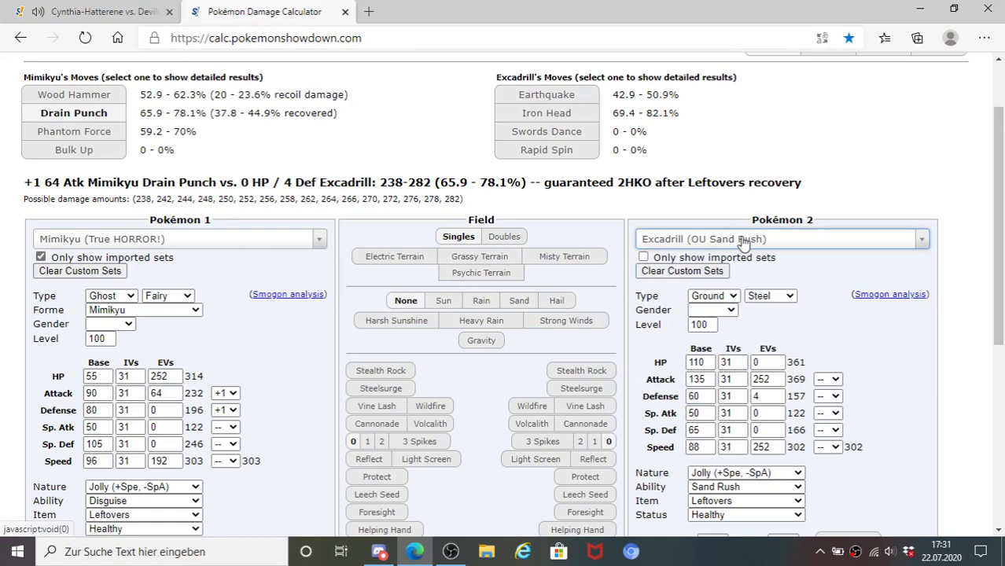
# - Return to the battle, send out True HORROR! to replace Mysterium, and use Bulk Up
pyautogui.click(95, 12)
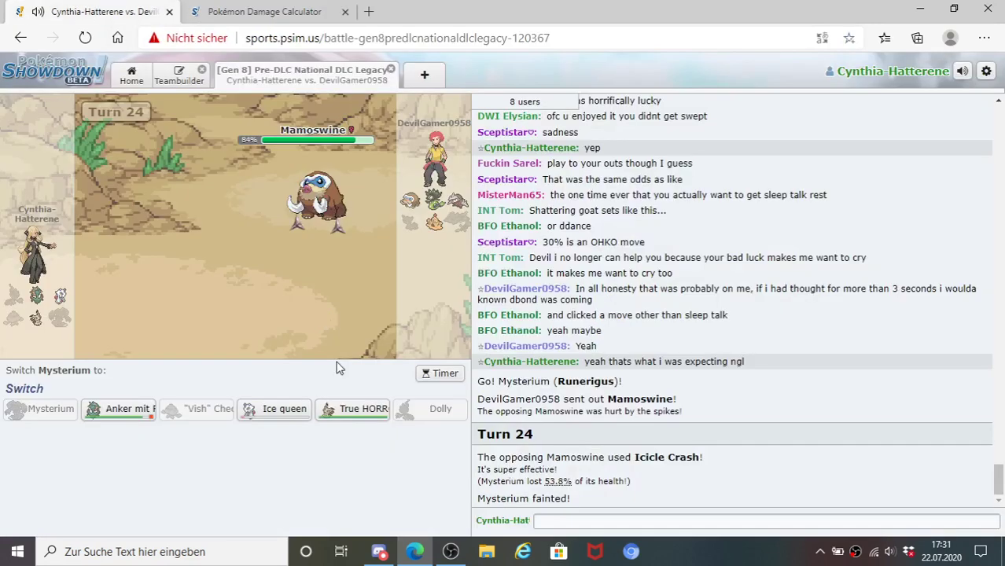
pyautogui.moveTo(317, 219)
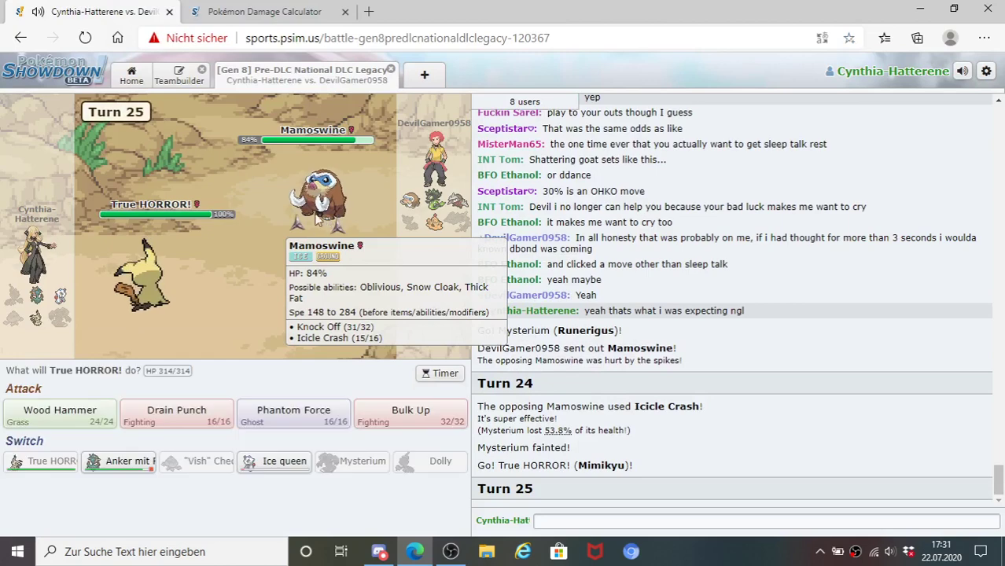
pyautogui.click(406, 410)
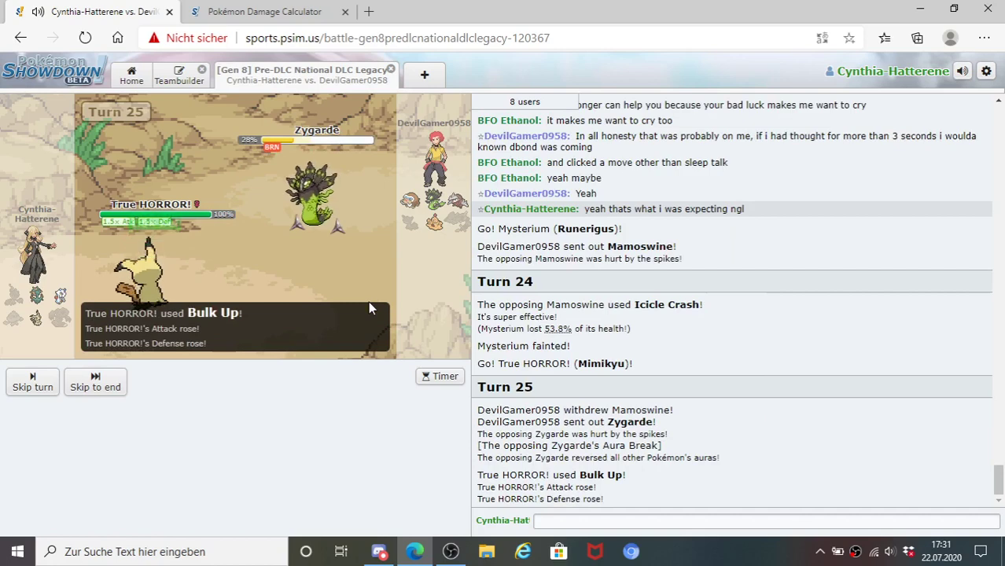
# - Switch to the damage calculator and load Zygarde's Uber Defensive set as the boosted Mimikyu's opponent
pyautogui.moveTo(334, 211)
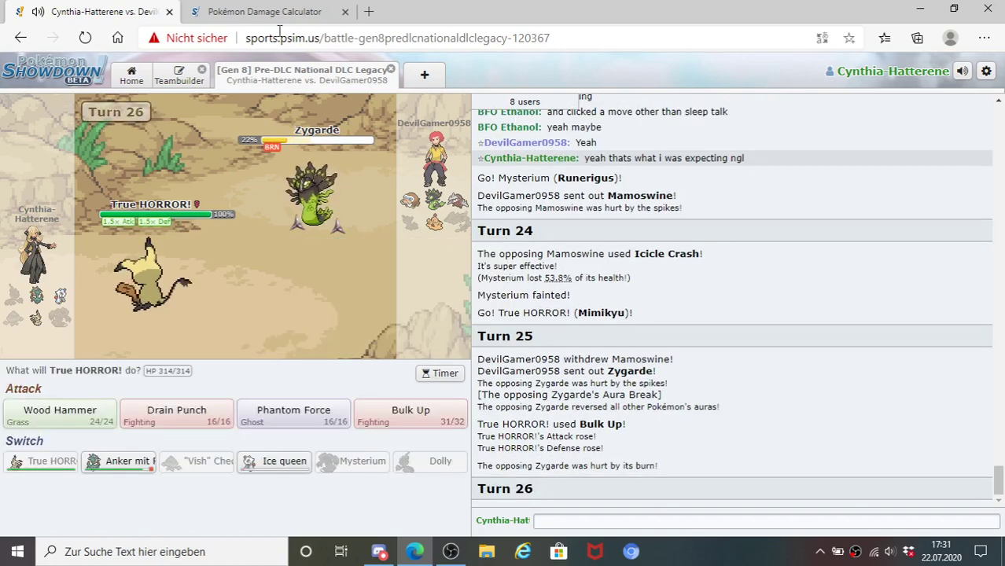
pyautogui.click(266, 9)
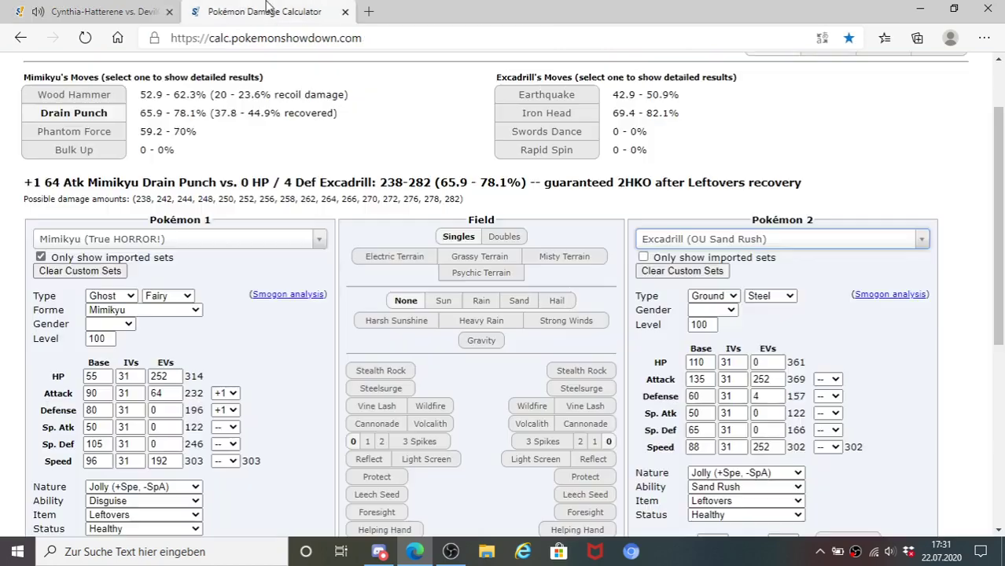
pyautogui.click(639, 240)
pyautogui.write('zygarde')
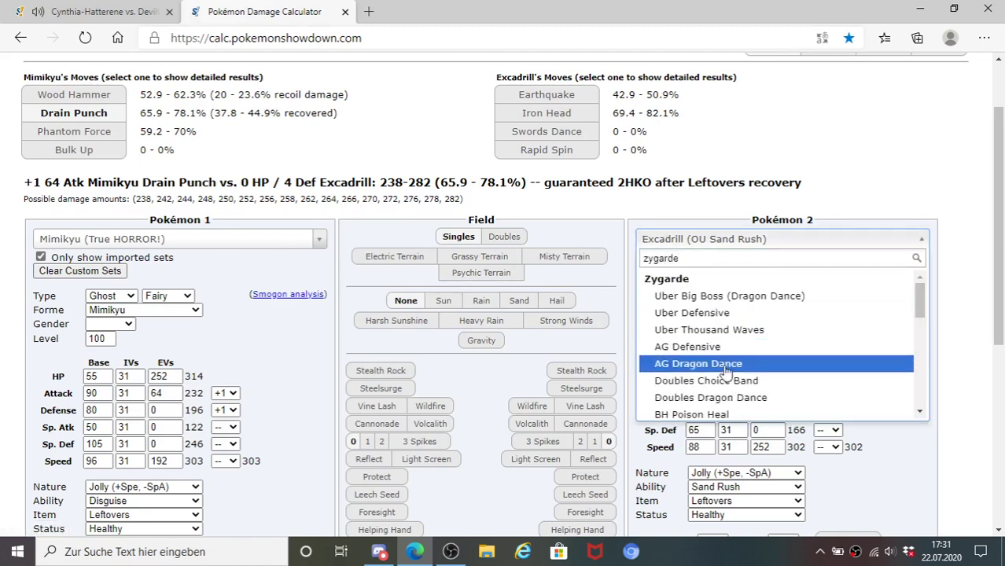
pyautogui.click(718, 314)
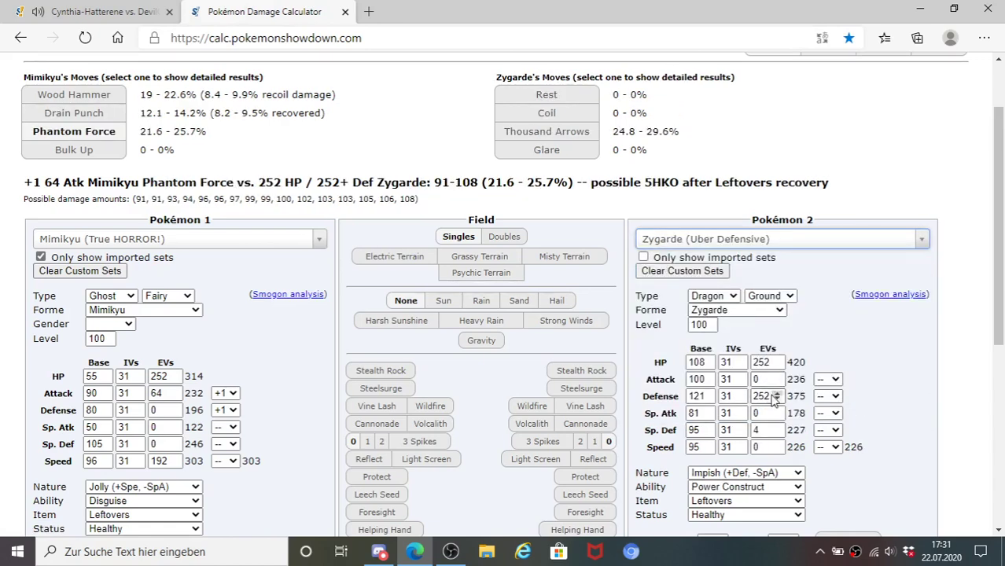
# - Examine Zygarde's details in the battle and read the log back to Turn 7 for its earlier damage, item and moves
pyautogui.click(81, 11)
pyautogui.click(216, 9)
pyautogui.click(86, 11)
pyautogui.moveTo(300, 197)
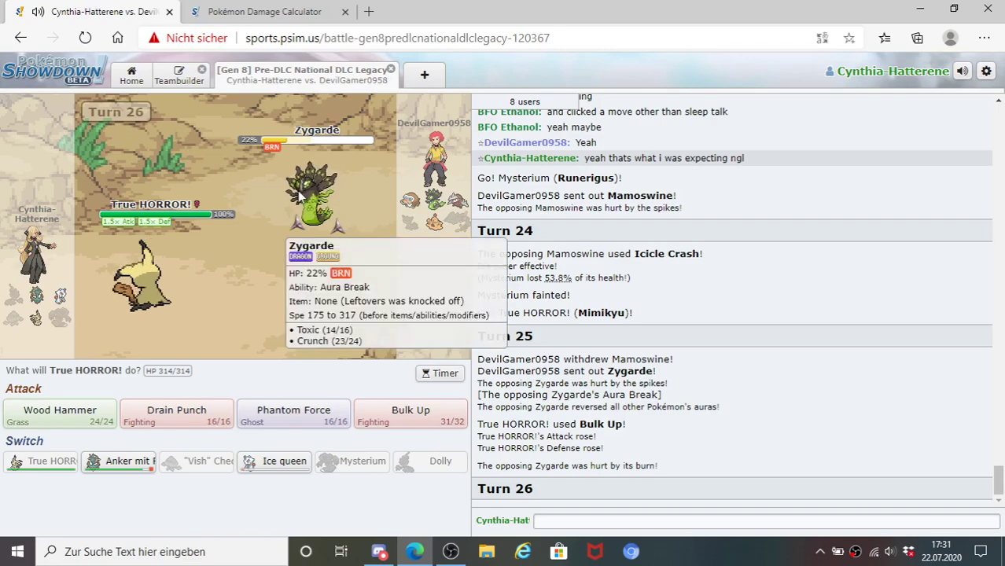
pyautogui.scroll(1, 716, 294)
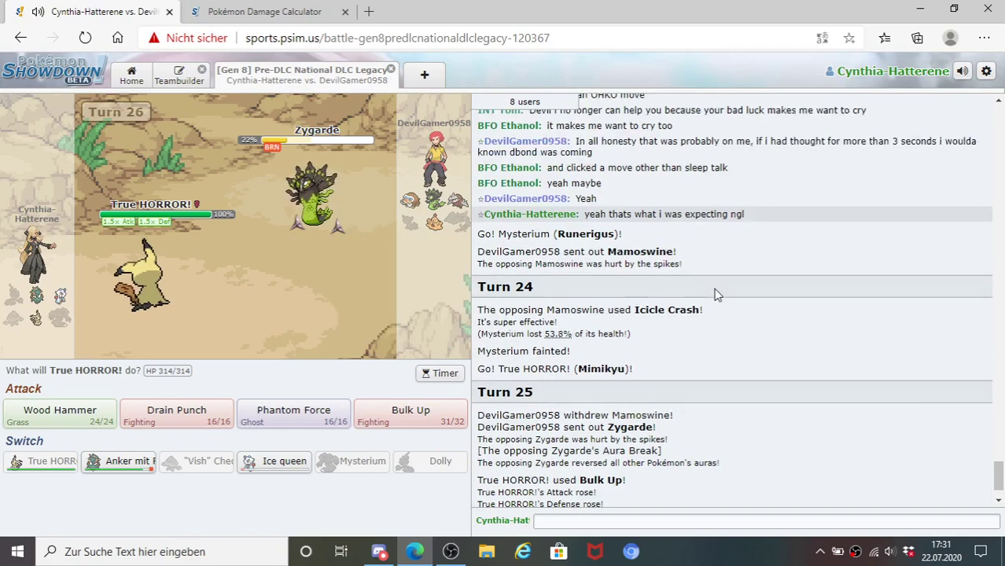
pyautogui.scroll(15, 716, 295)
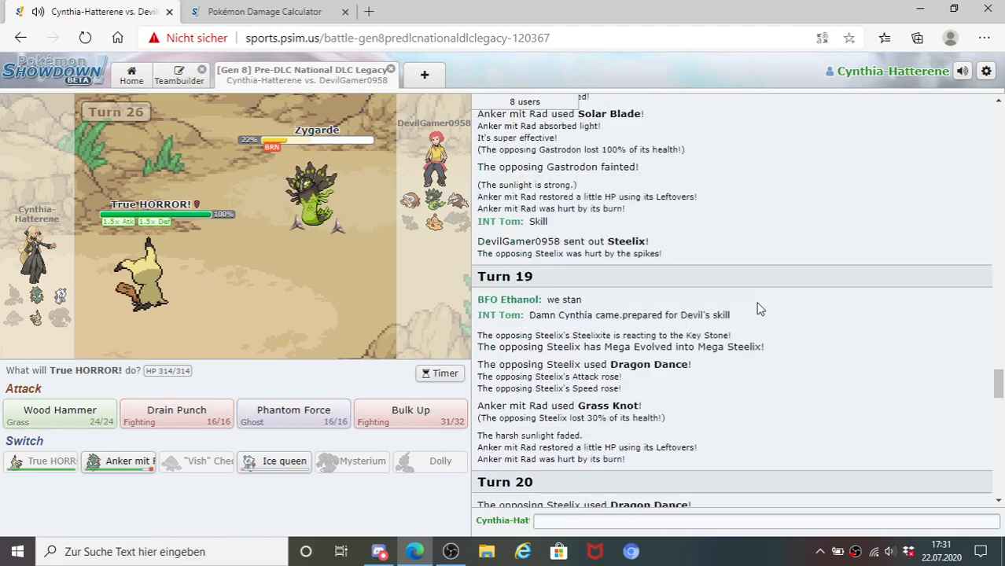
pyautogui.scroll(10, 759, 309)
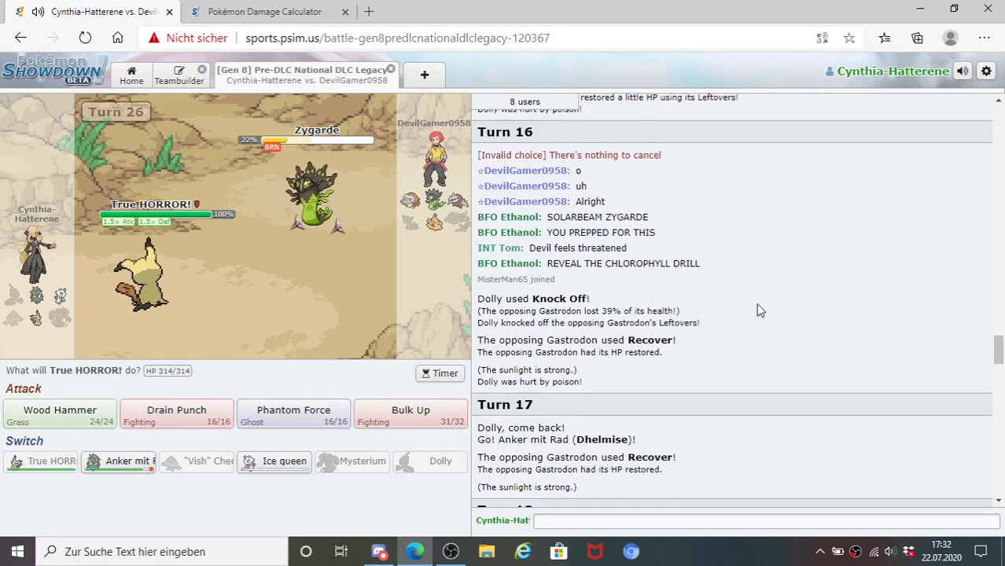
pyautogui.scroll(5, 759, 310)
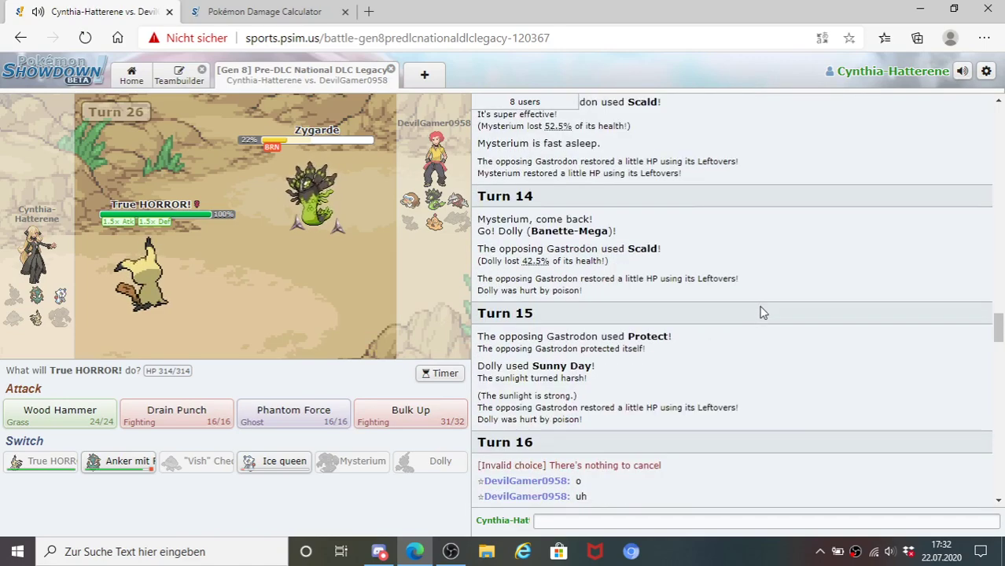
pyautogui.scroll(8, 763, 313)
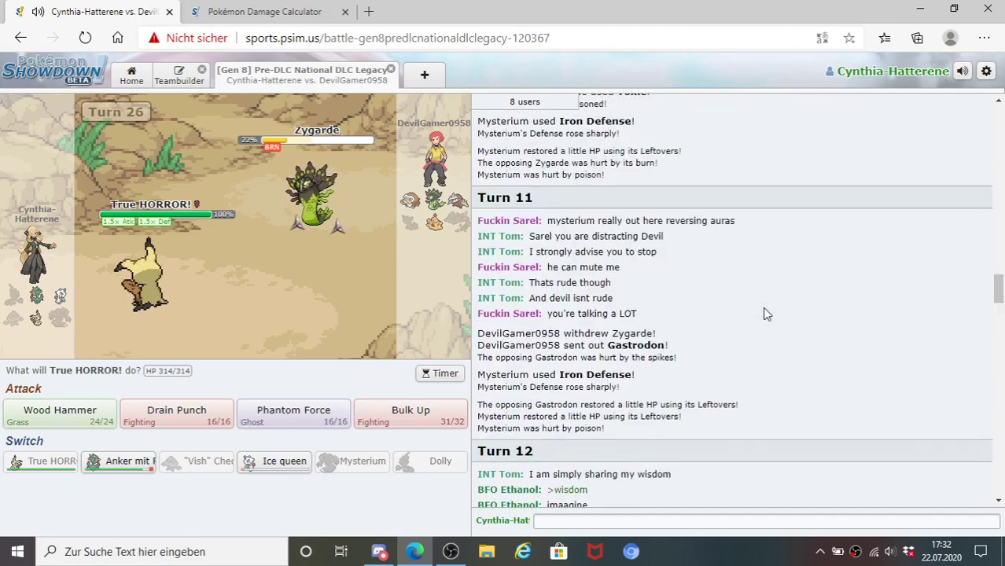
pyautogui.scroll(7, 767, 314)
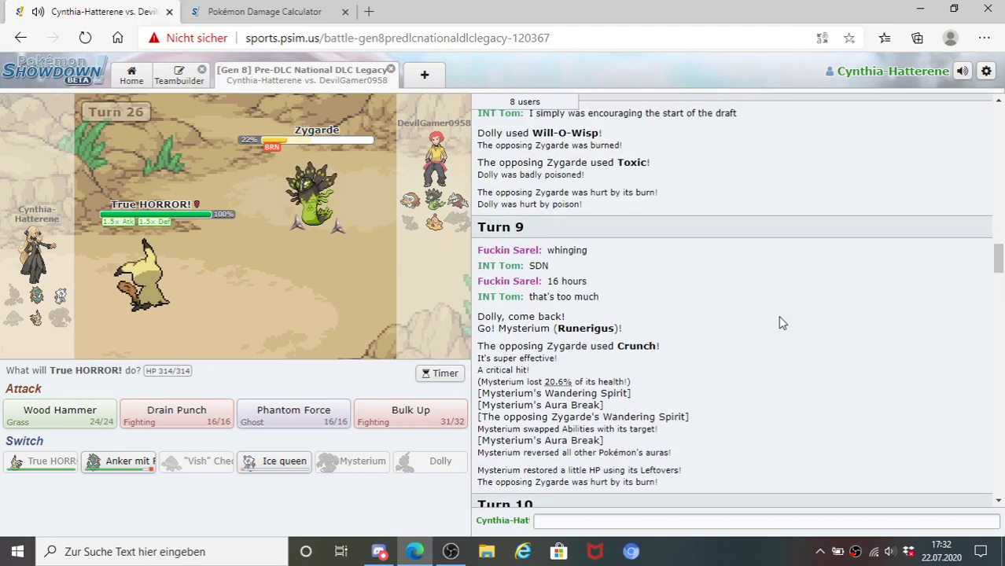
pyautogui.scroll(4, 782, 322)
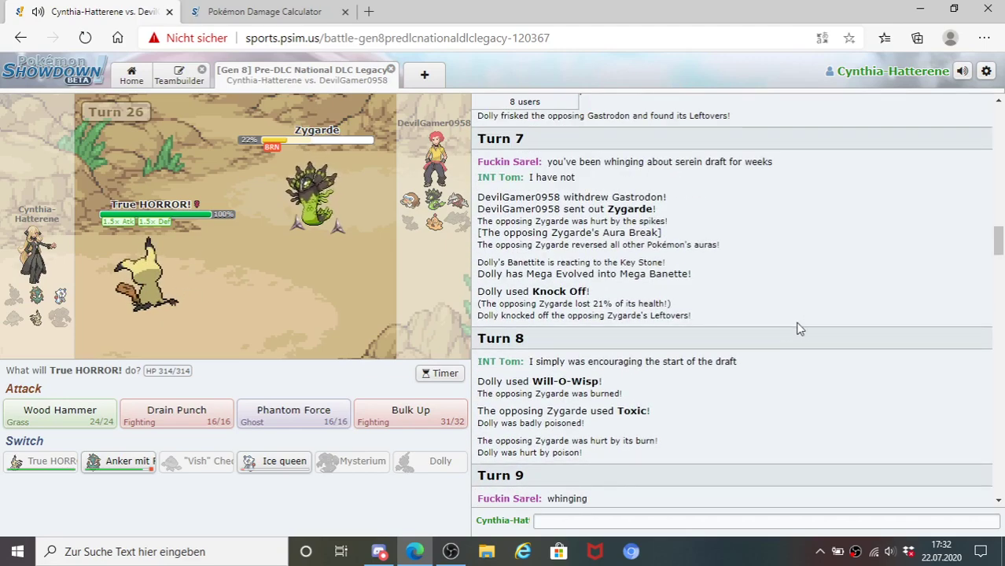
# - Load Banette-Mega (Dolly) as the attacker in the damage calculator and set Zygarde's Defense EVs to 120
pyautogui.click(311, 11)
pyautogui.click(182, 240)
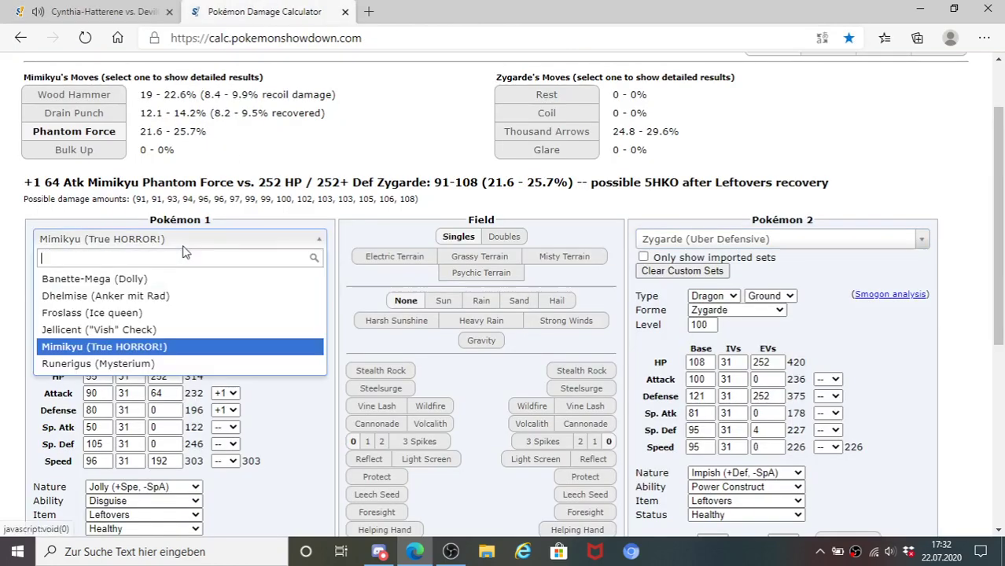
pyautogui.click(196, 278)
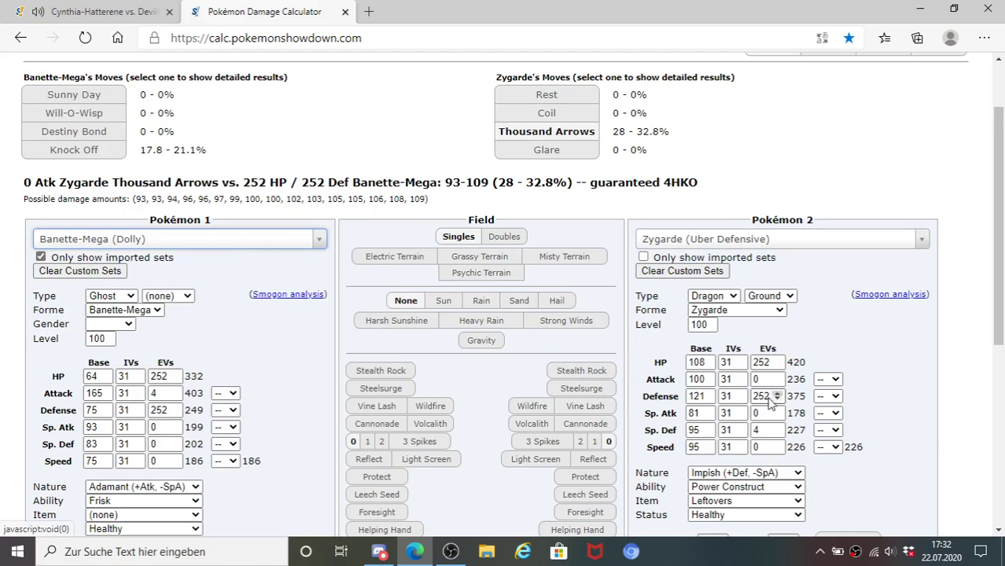
pyautogui.moveTo(769, 397); pyautogui.dragTo(748, 397)
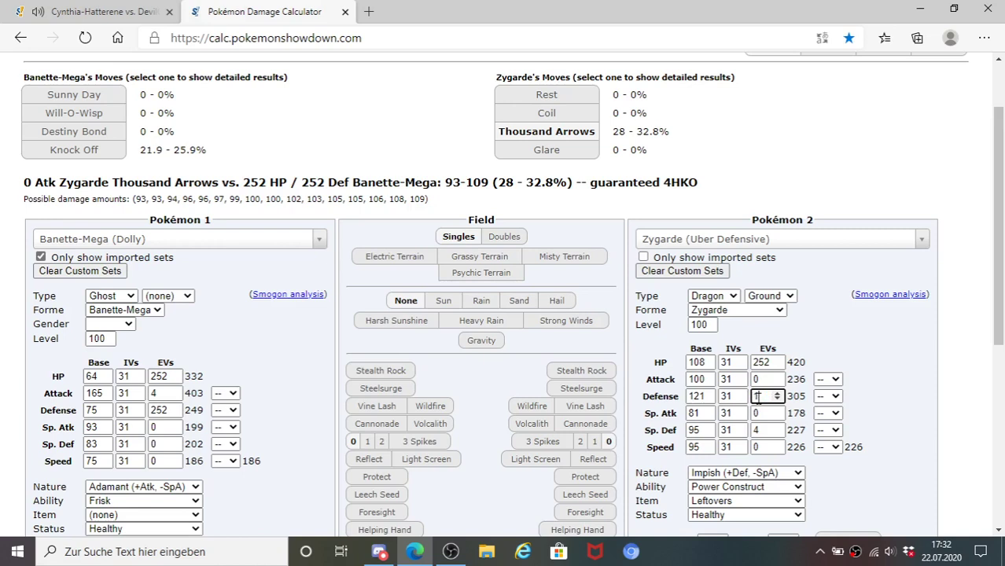
# - Load Mimikyu (True HORROR!) as the attacker again and set its Attack and Defense boosts to +1 each
pyautogui.click(233, 241)
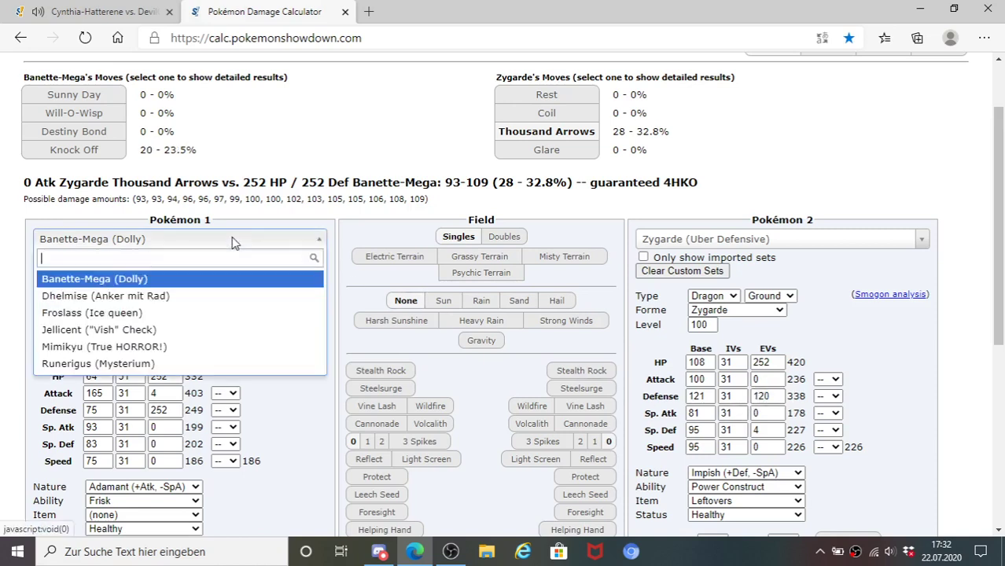
pyautogui.click(132, 348)
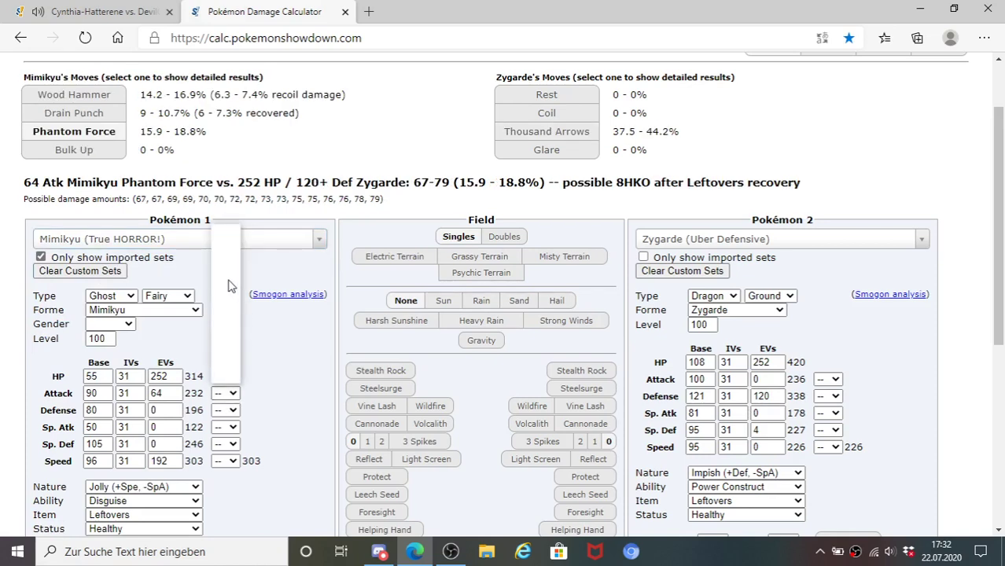
pyautogui.click(228, 294)
pyautogui.click(228, 410)
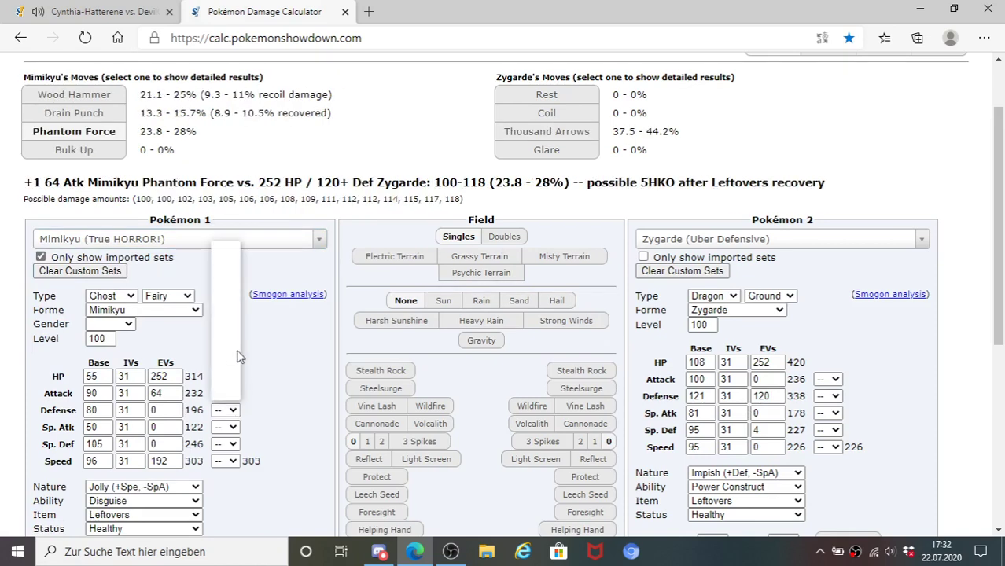
pyautogui.click(231, 307)
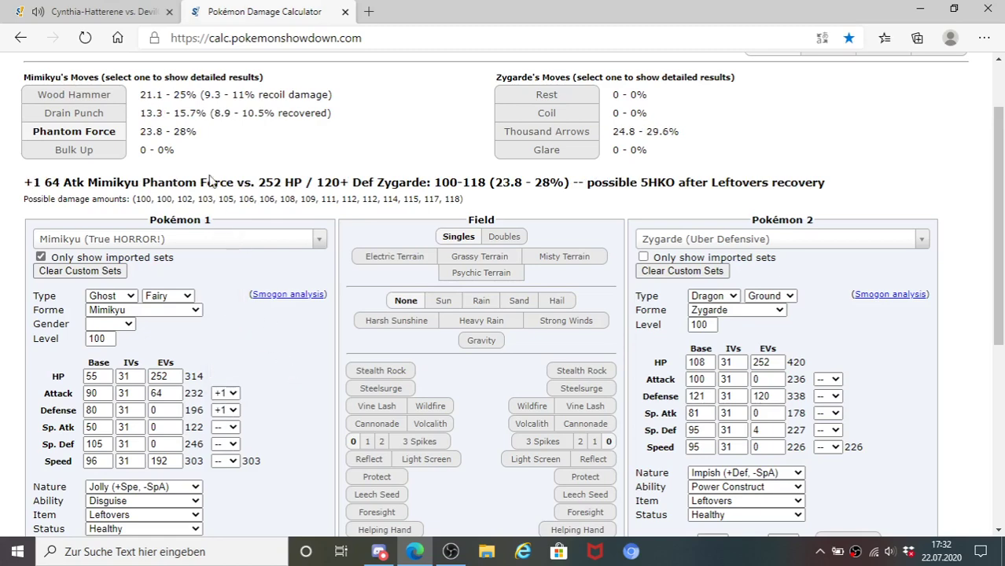
# - Return to the battle and attack Zygarde with True HORROR!'s two-turn Phantom Force
pyautogui.click(89, 7)
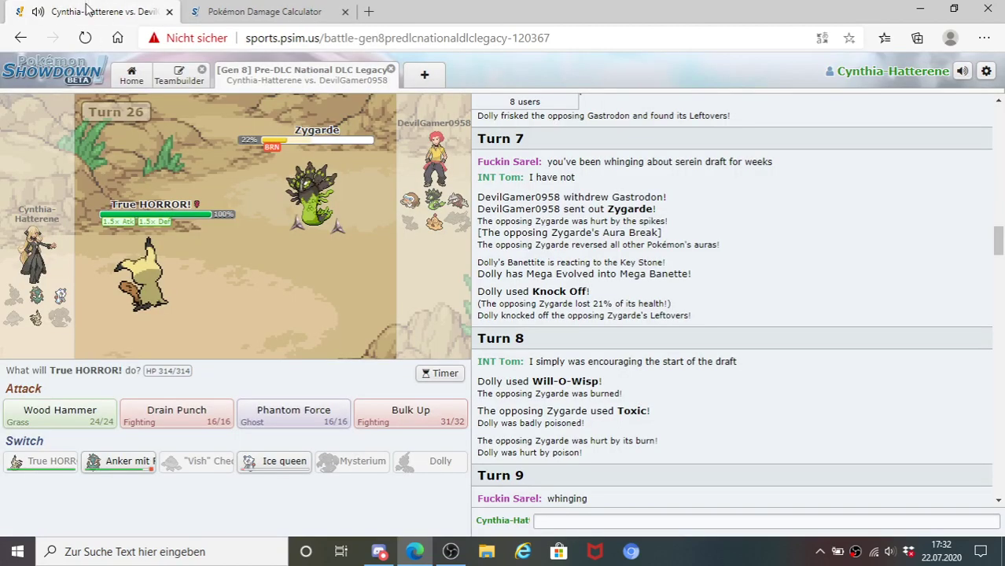
pyautogui.click(292, 413)
pyautogui.scroll(-15, 906, 254)
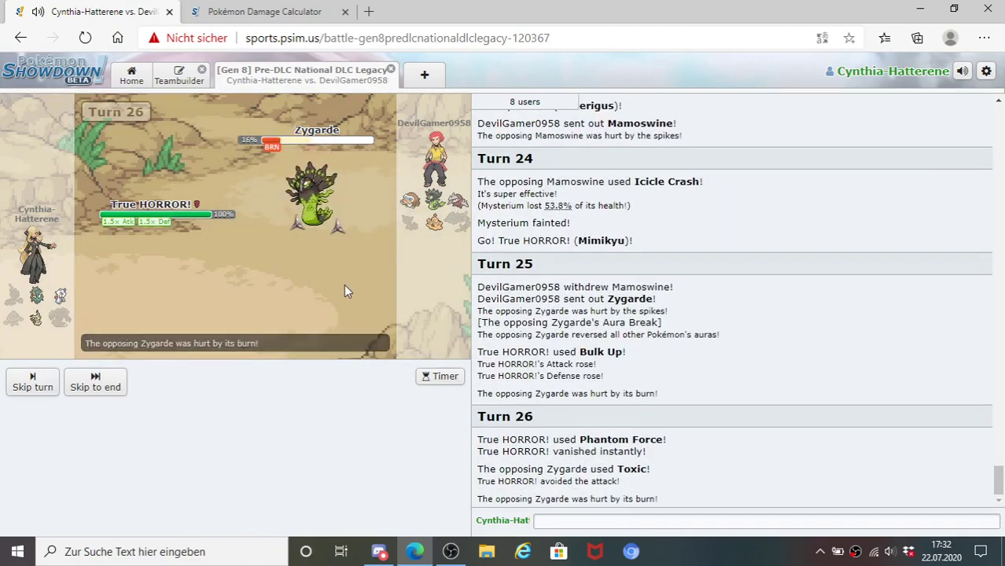
pyautogui.click(60, 408)
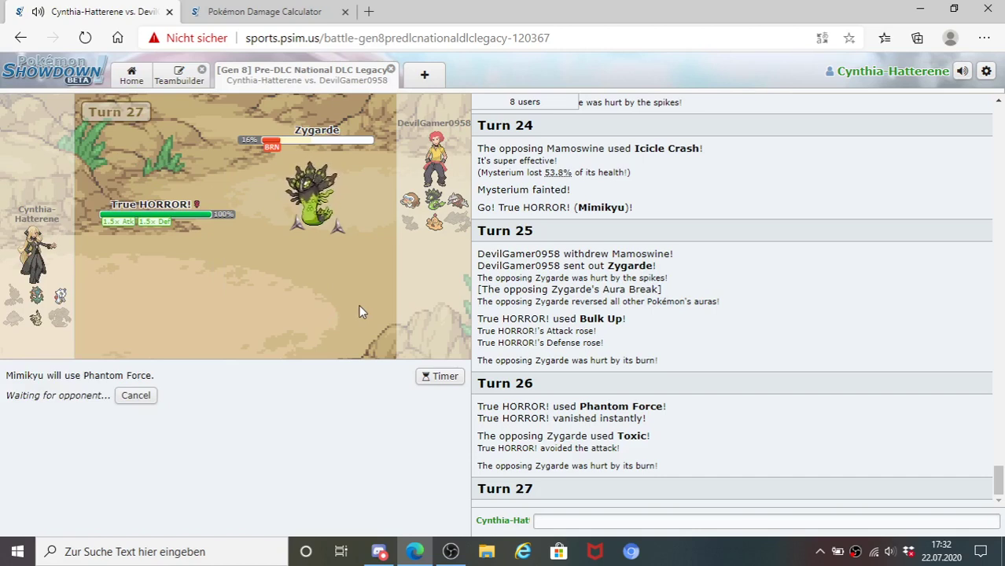
pyautogui.moveTo(312, 206)
pyautogui.moveTo(156, 288)
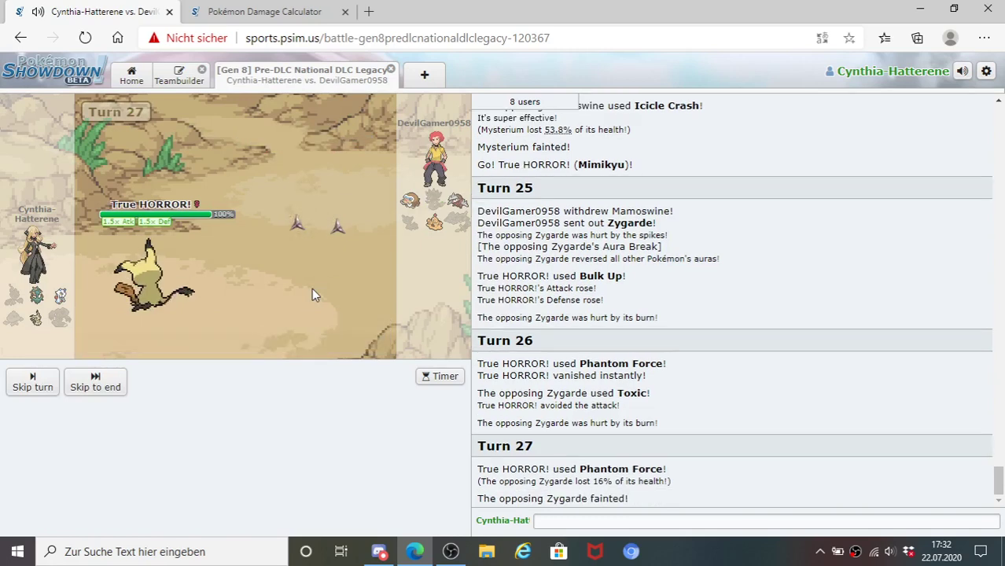
# - Load Excadrill's OU Sand Rush set in the damage calculator in place of Zygarde
pyautogui.click(264, 11)
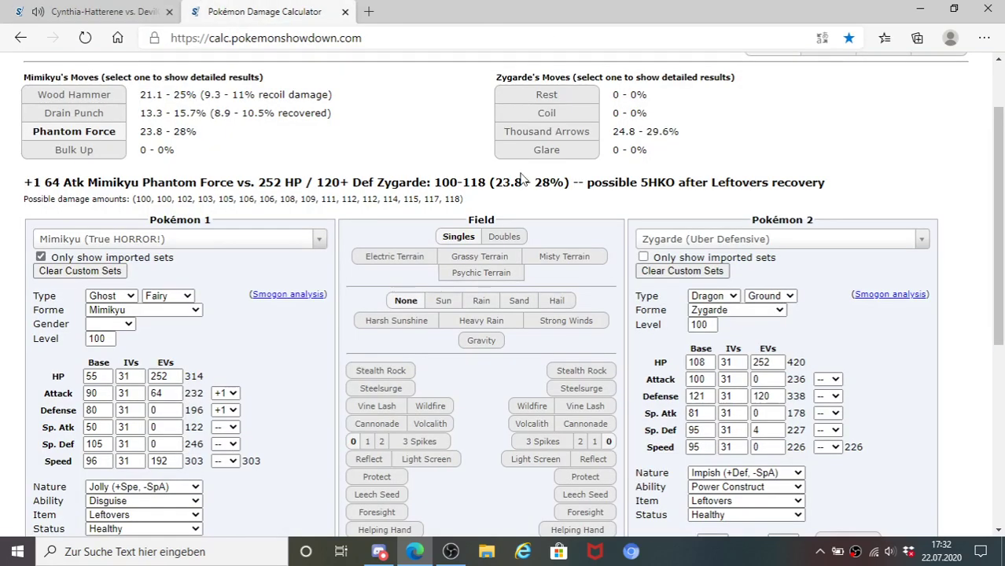
pyautogui.click(759, 240)
pyautogui.write('exca')
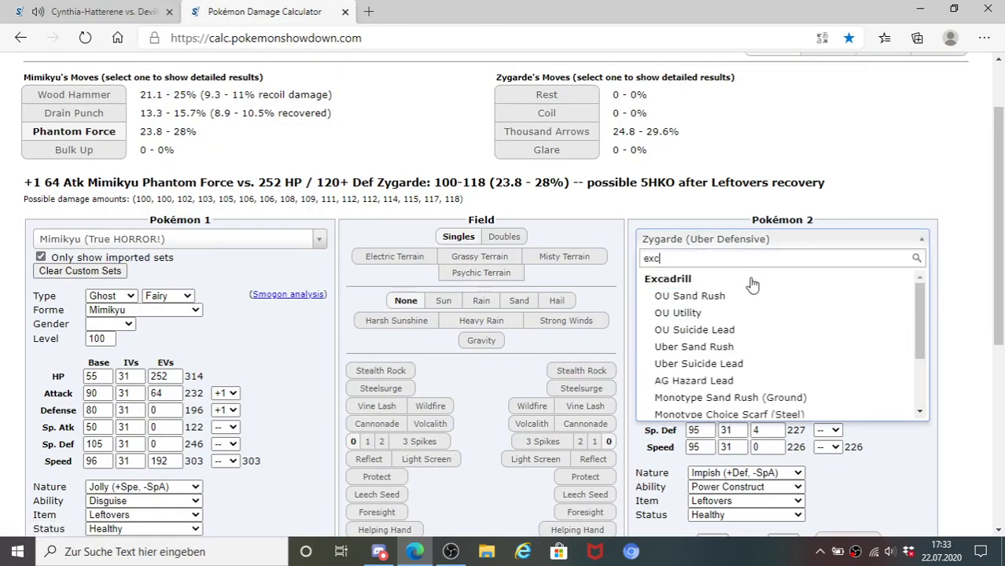
pyautogui.click(747, 295)
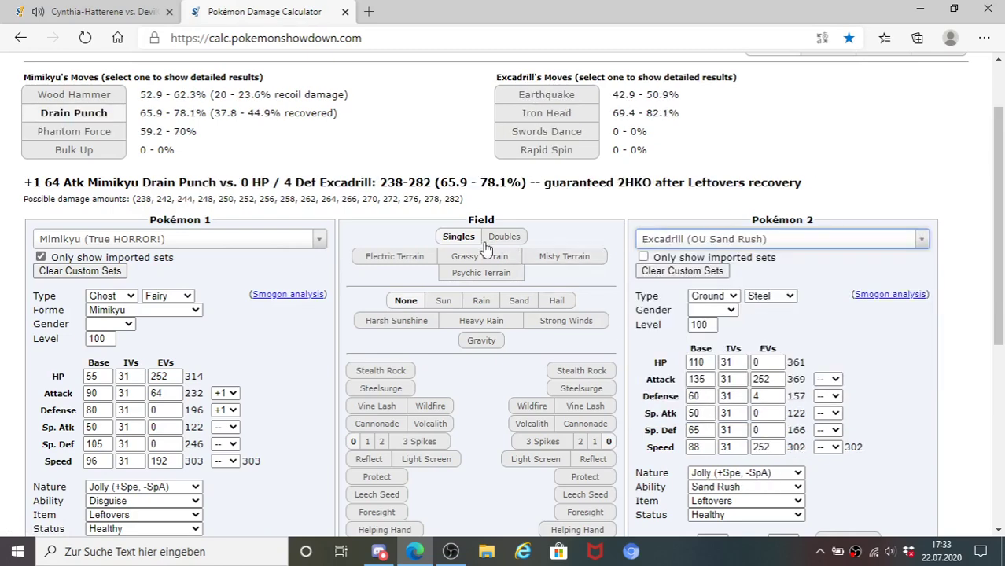
# - Compare the battle with the calculated damage, and use Drain Punch against Excadrill
pyautogui.click(96, 9)
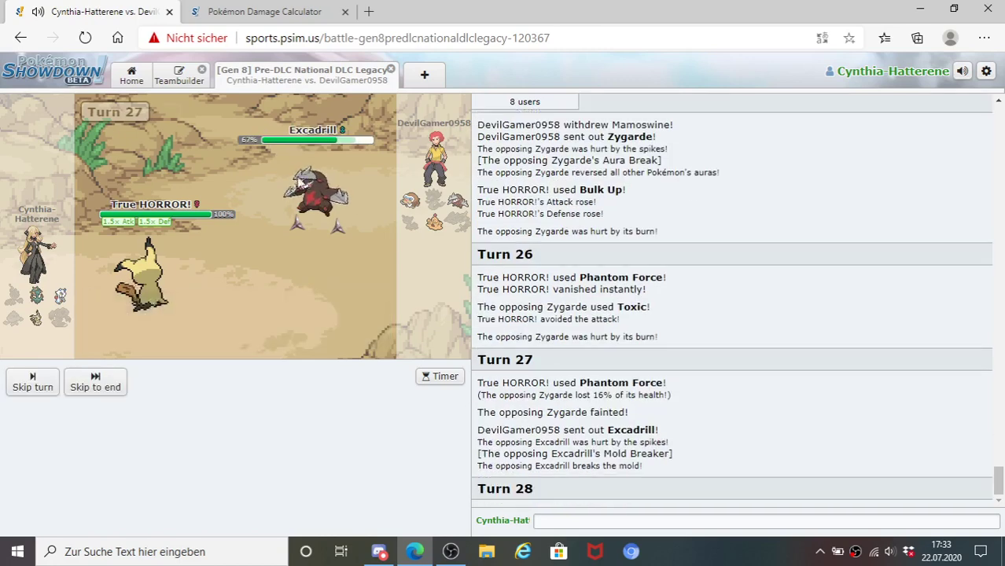
pyautogui.click(246, 8)
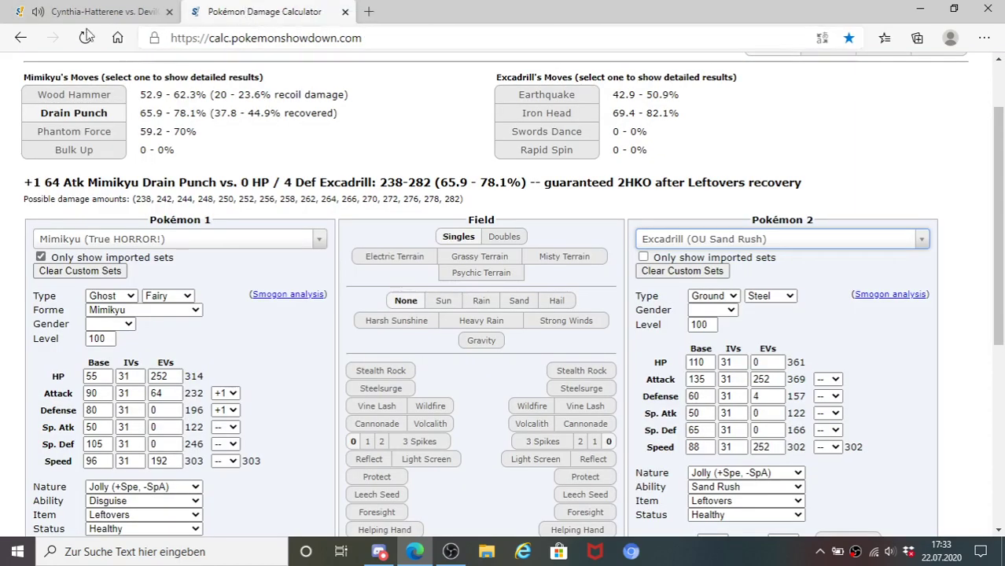
pyautogui.click(107, 8)
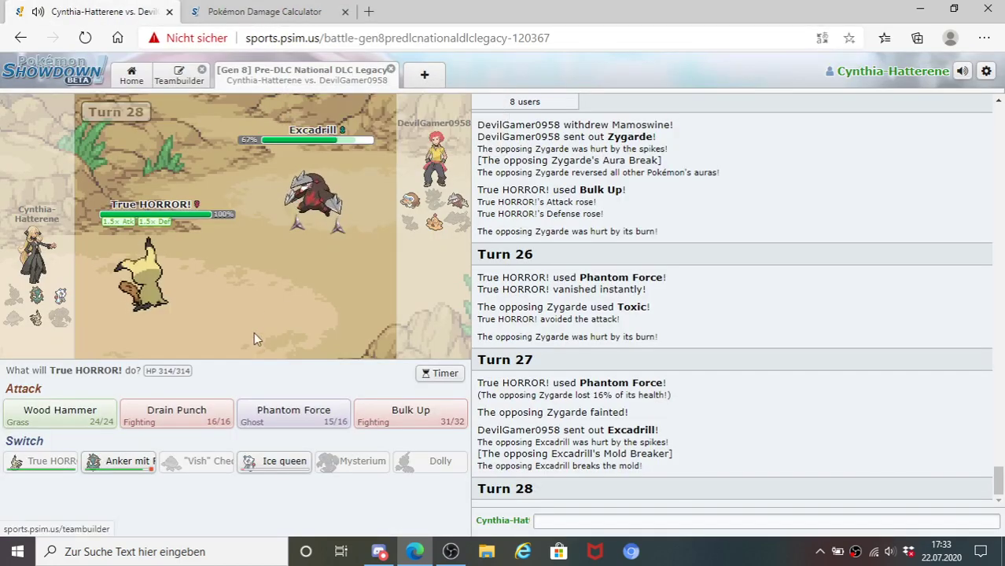
pyautogui.click(185, 425)
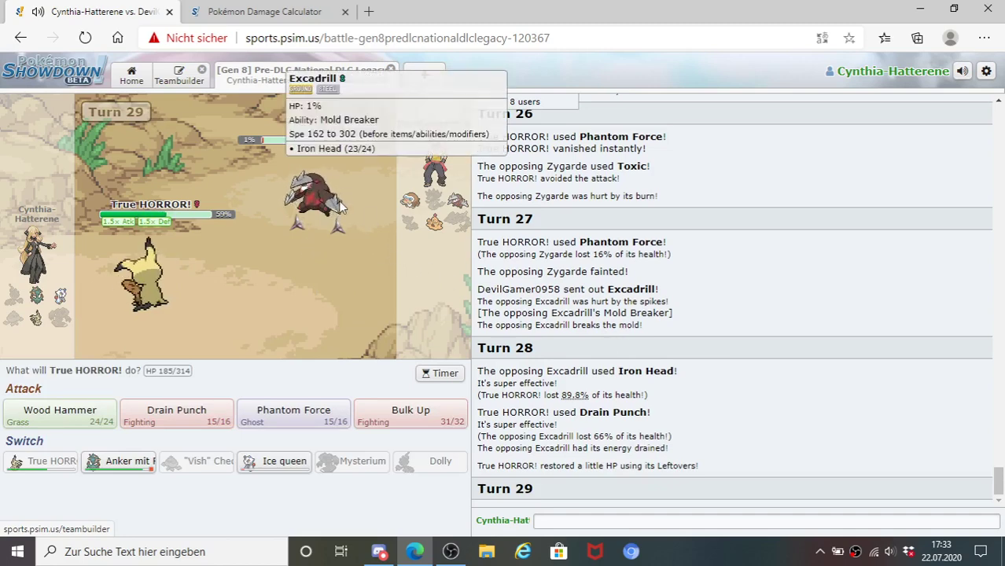
# - Set Excadrill's HP EVs to 252 in the damage calculator and check the result against the battle
pyautogui.click(249, 10)
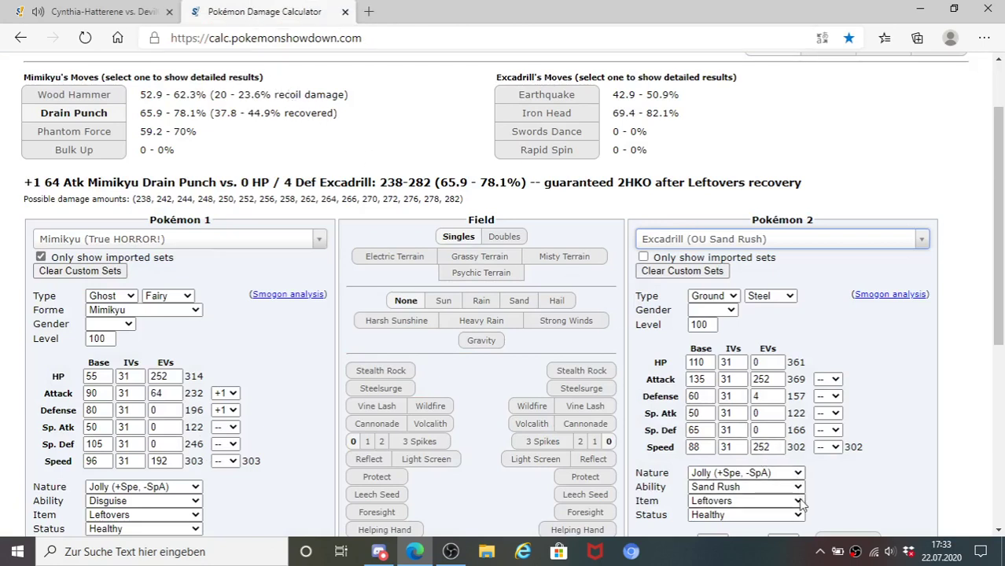
pyautogui.click(764, 367)
pyautogui.press('BackSpace')
pyautogui.write('252')
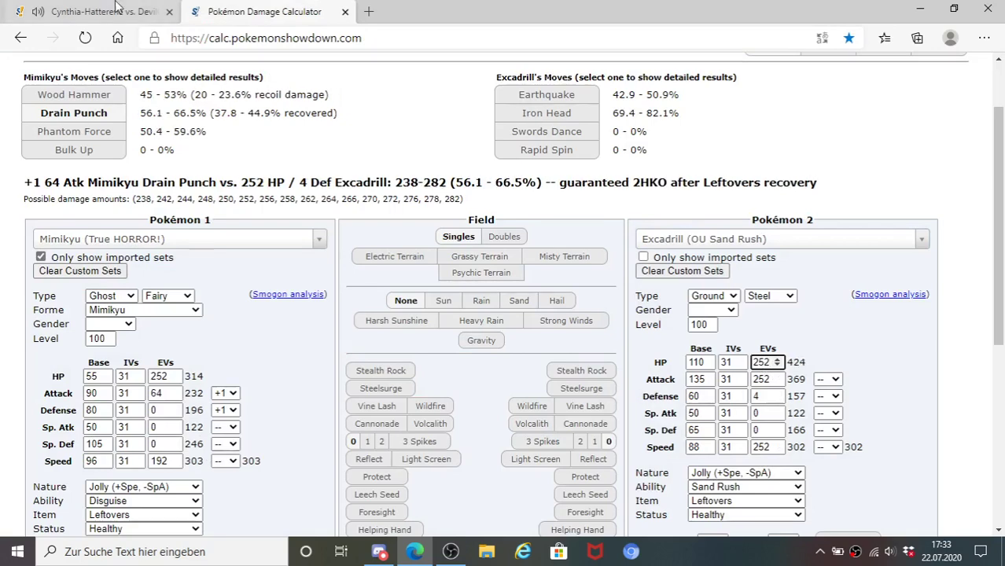
pyautogui.hotkey('ctrl', 'shift', 'Tab')
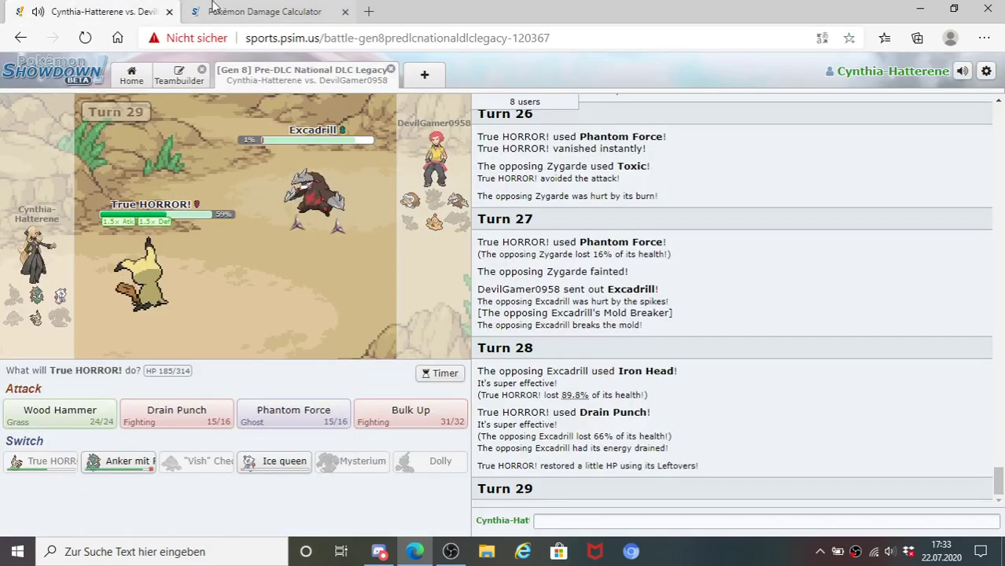
# - Delete digits from Excadrill's HP EVs in the damage calculator and return to the battle
pyautogui.click(256, 21)
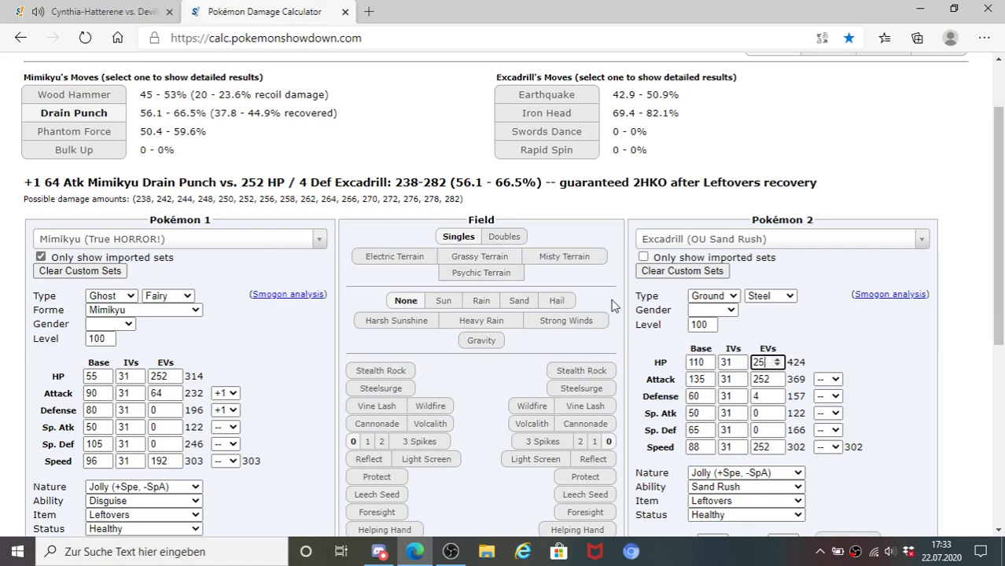
pyautogui.press('BackSpace')
pyautogui.press('BackSpace')
pyautogui.click(115, 21)
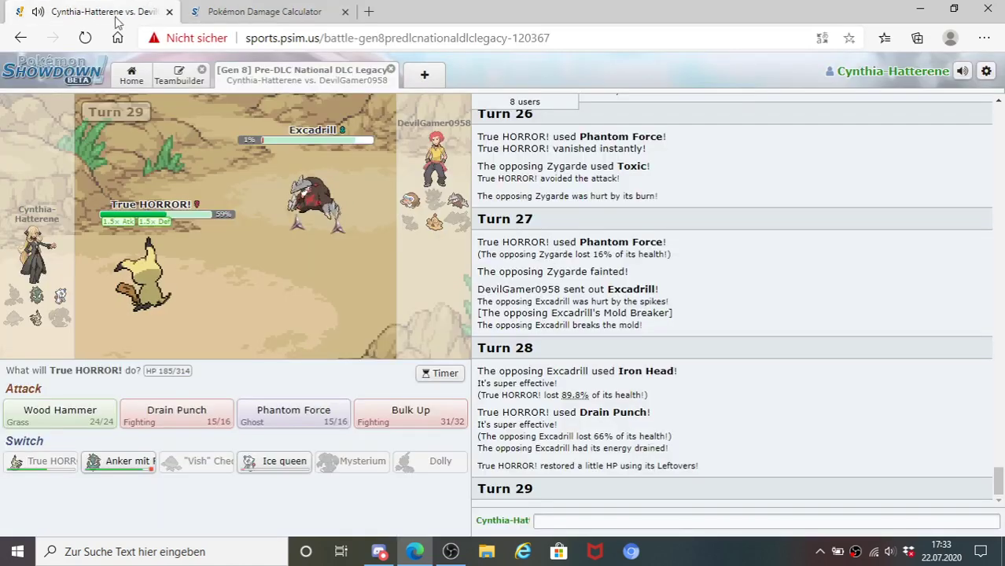
# - Check Excadrill's battle details and load the Dhelmise (Anker mit Rad) set against it in the damage calculator in place of Mimikyu
pyautogui.moveTo(133, 277)
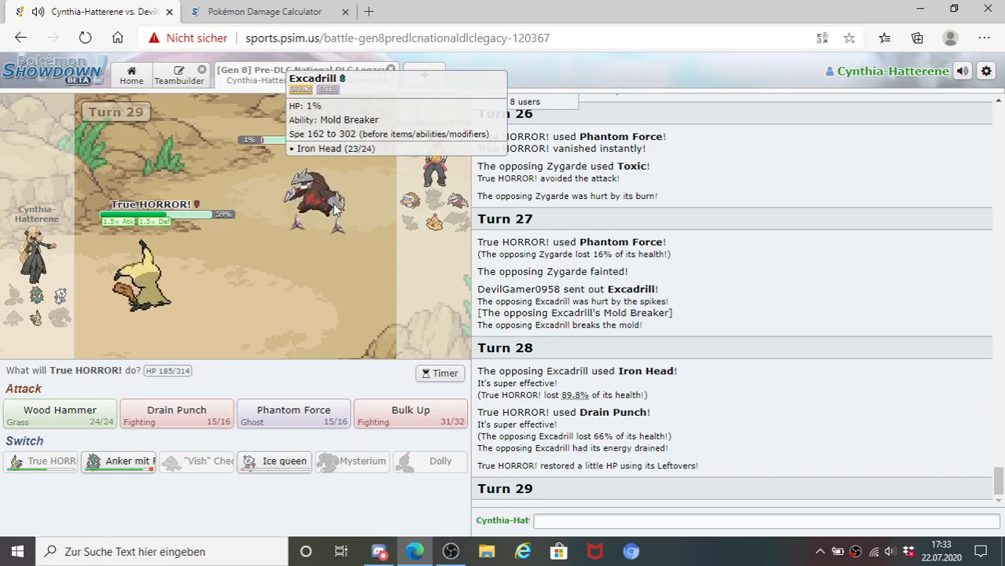
pyautogui.click(260, 12)
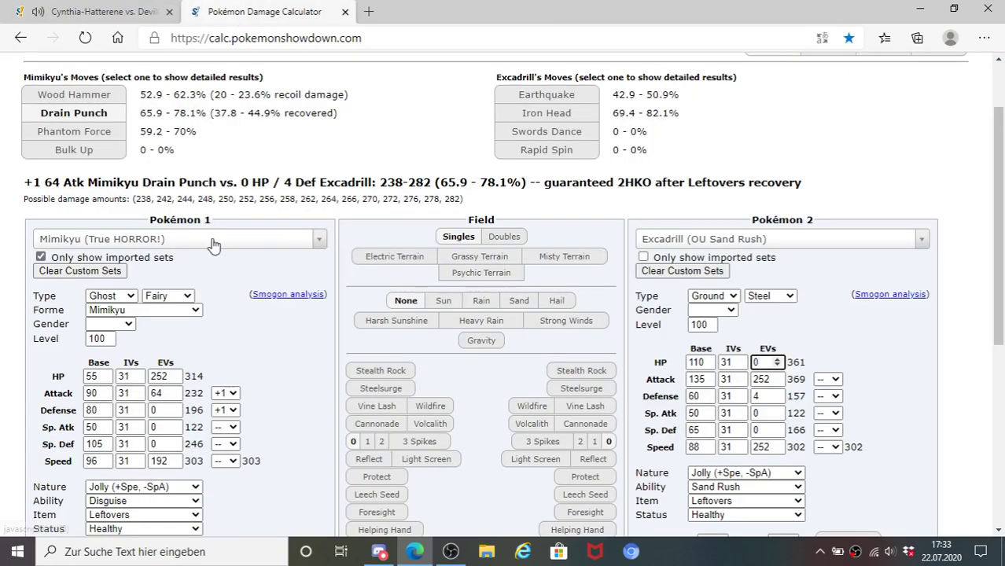
pyautogui.click(213, 245)
pyautogui.click(191, 295)
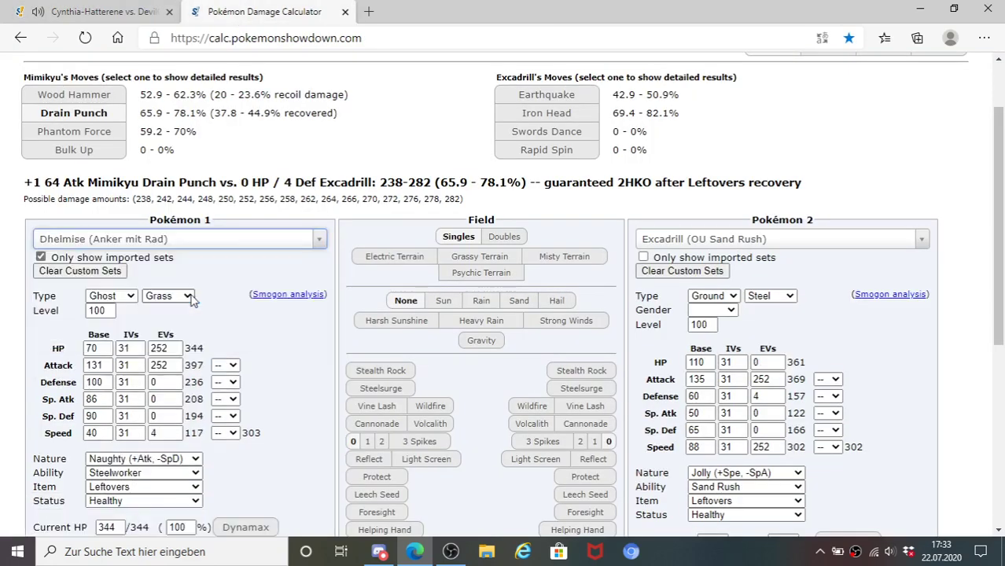
# - Set Excadrill's item to Choice Scarf in the damage calculator and return to the battle
pyautogui.click(799, 501)
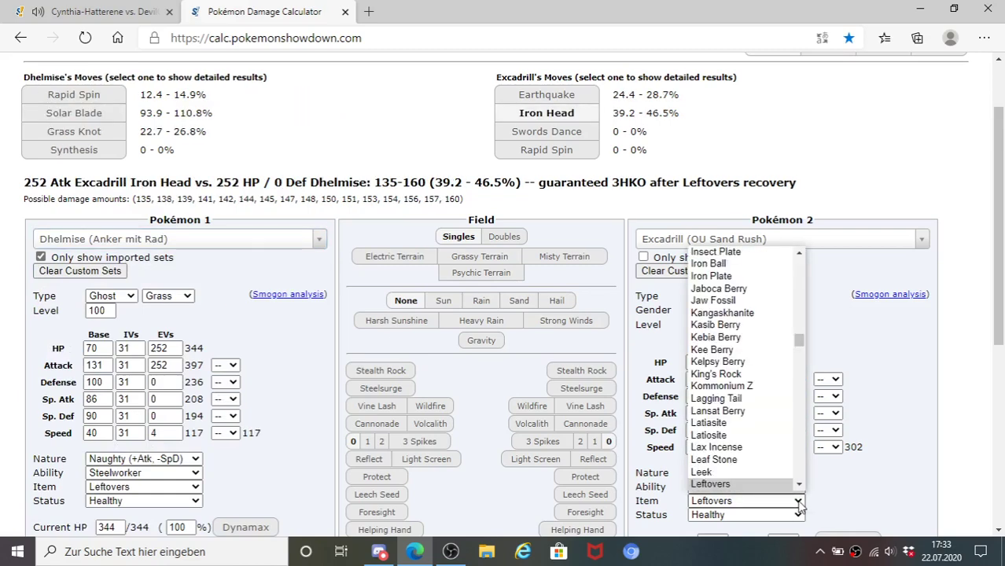
pyautogui.scroll(10, 743, 369)
pyautogui.click(747, 410)
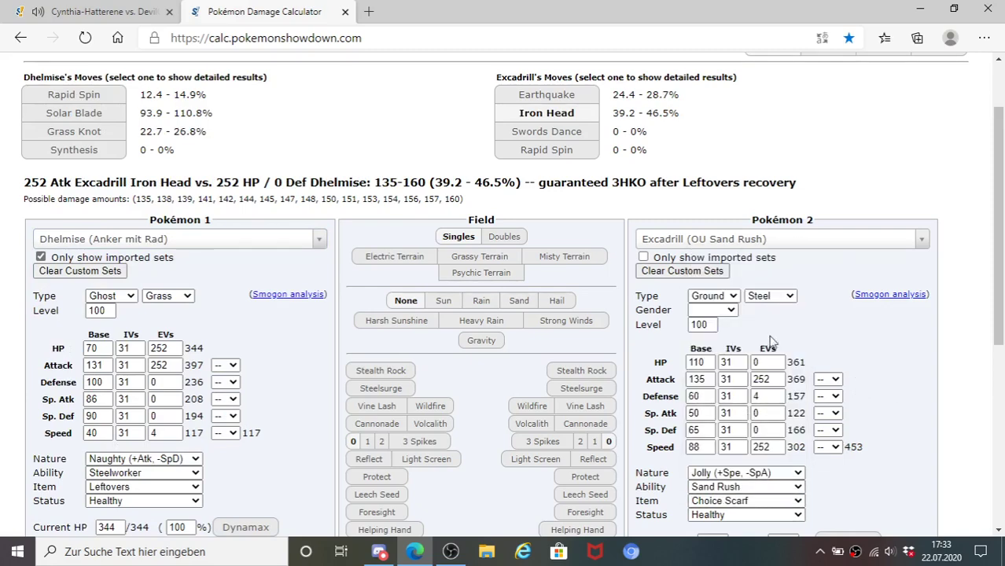
pyautogui.click(89, 6)
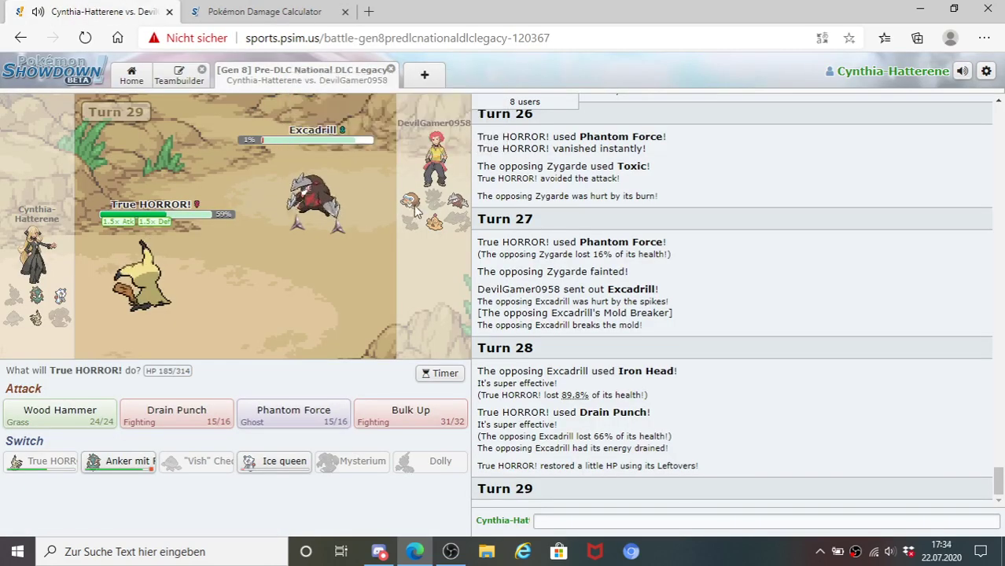
# - Review the remaining team members, switch True HORROR! out for Ice queen (Froslass), and skip the turn animation to its end
pyautogui.moveTo(418, 206)
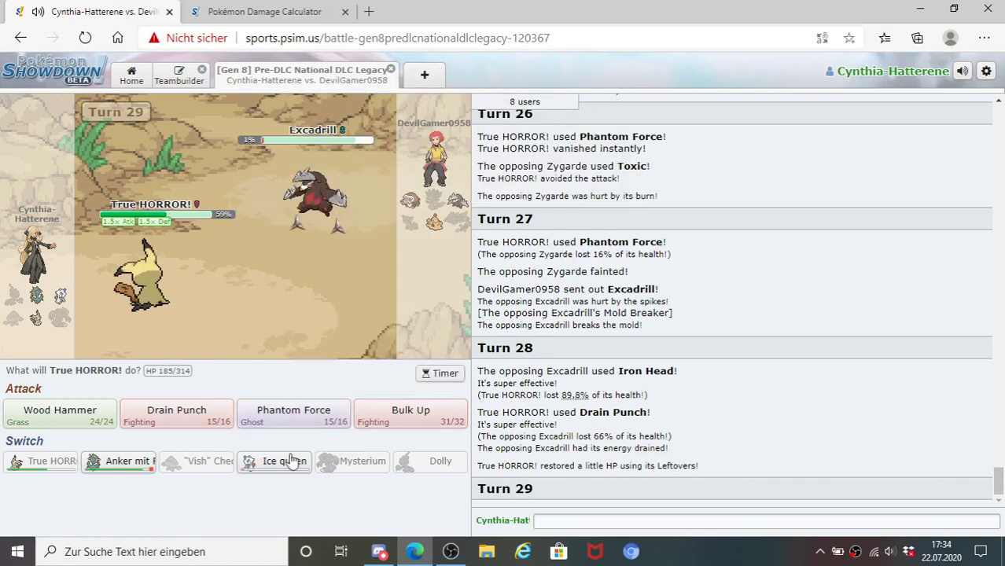
pyautogui.moveTo(286, 465)
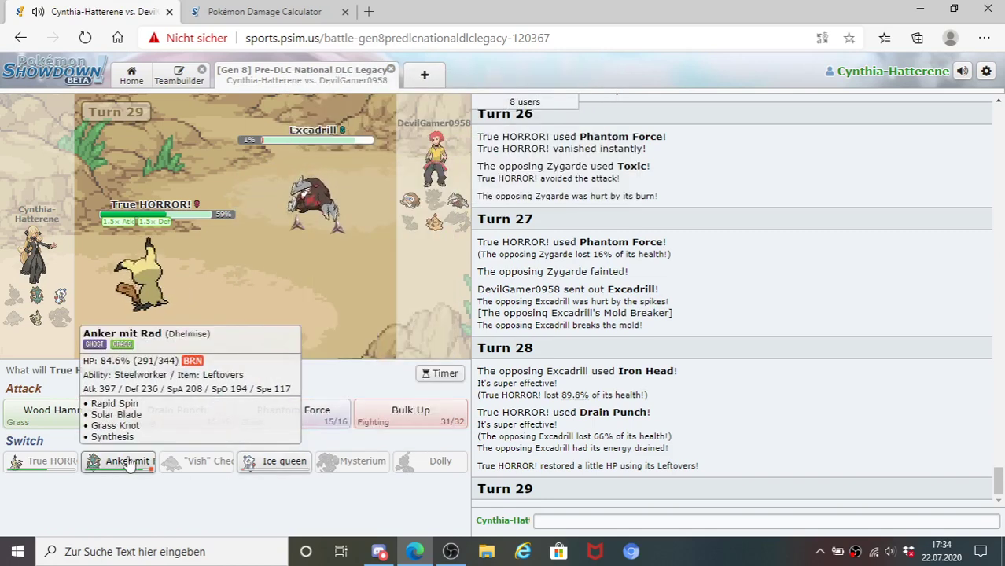
pyautogui.moveTo(328, 202)
pyautogui.moveTo(140, 465)
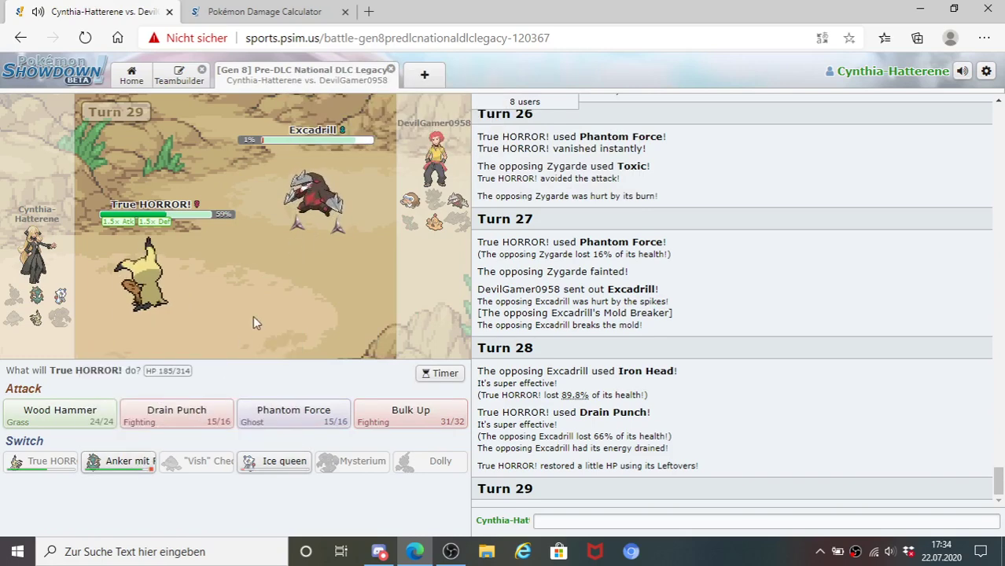
pyautogui.click(301, 471)
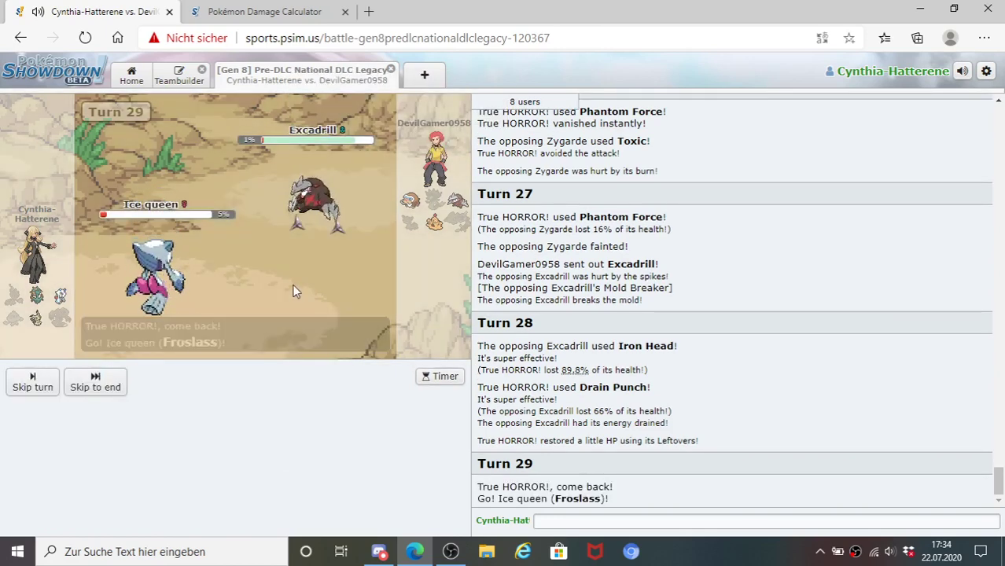
pyautogui.click(94, 384)
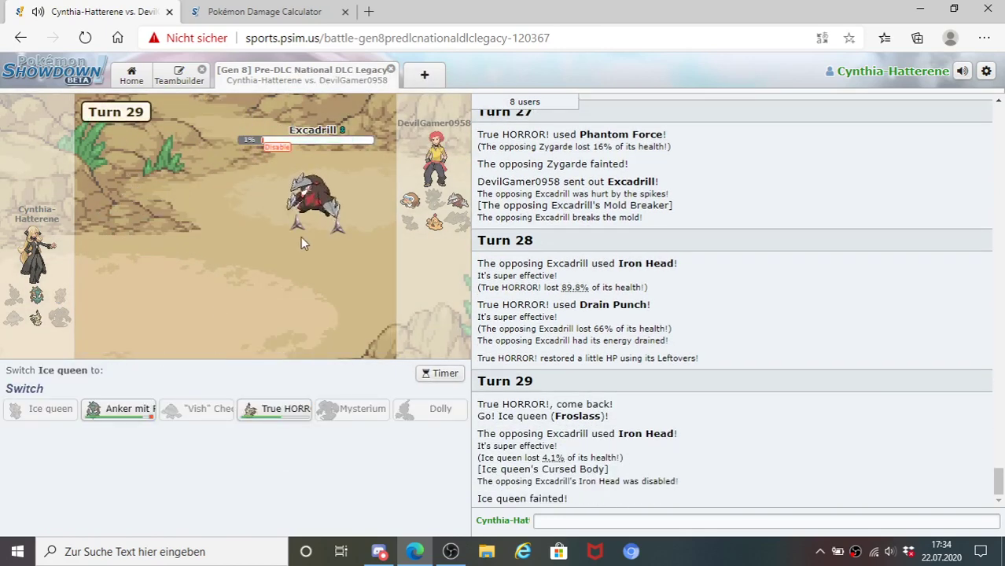
# - Check Excadrill's details and send the battle chat messages "that might saved me" and "phew"
pyautogui.moveTo(322, 218)
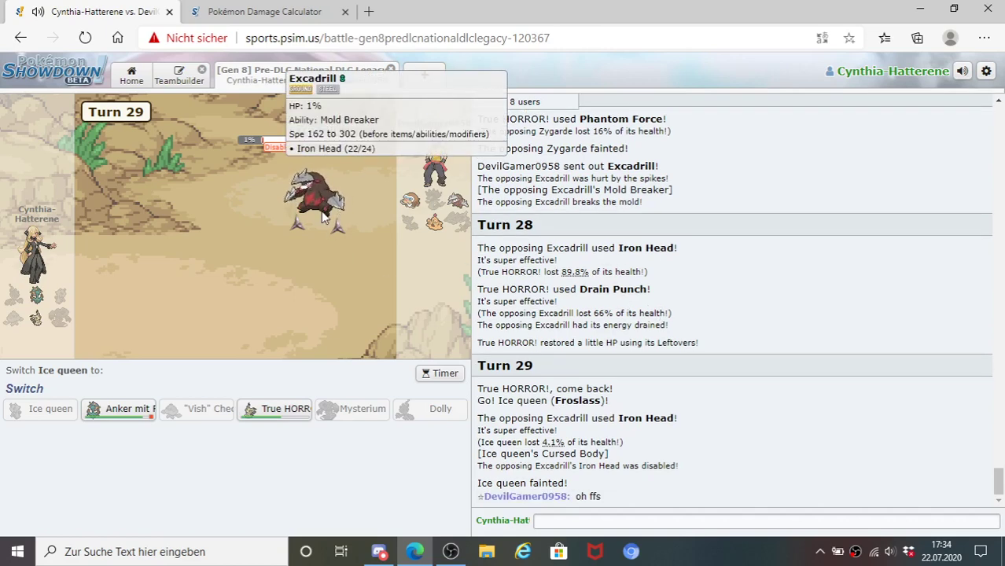
pyautogui.click(583, 522)
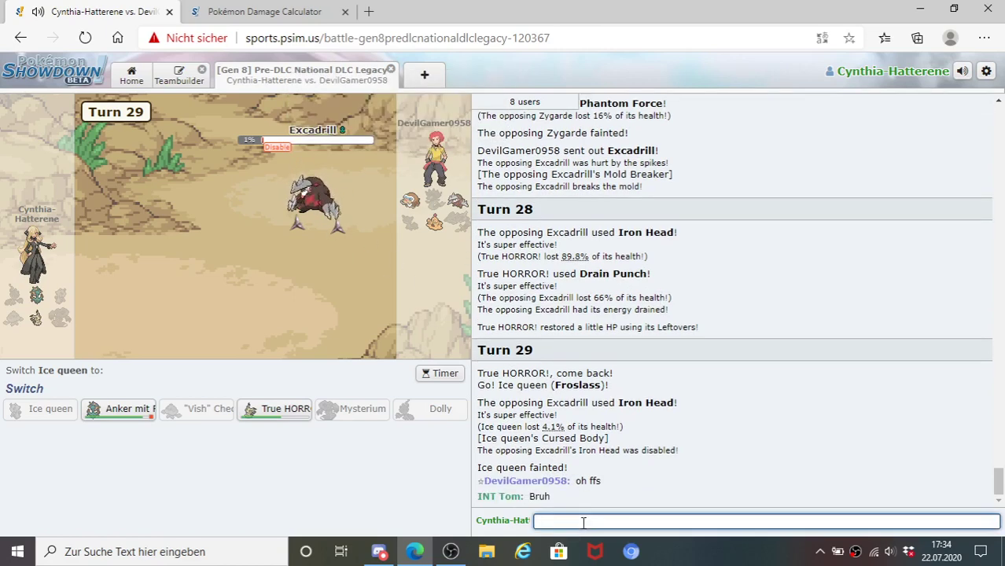
pyautogui.write('that might saved me')
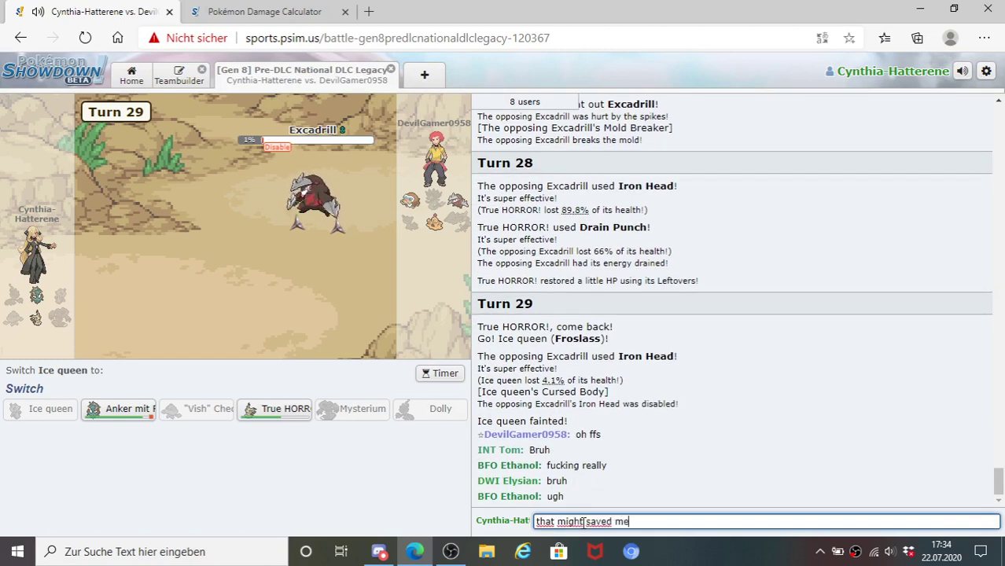
pyautogui.press('Return')
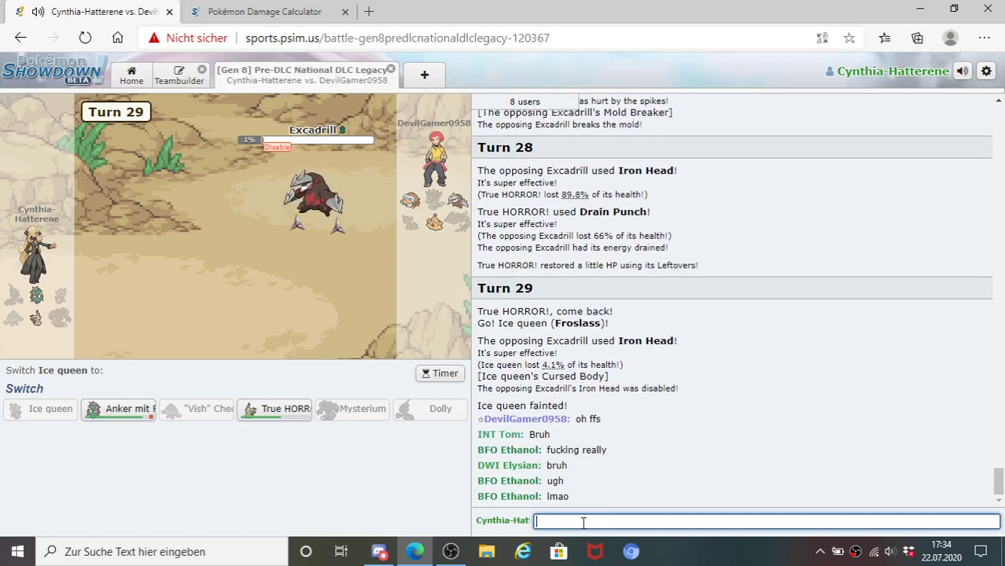
pyautogui.write('phew')
pyautogui.press('Return')
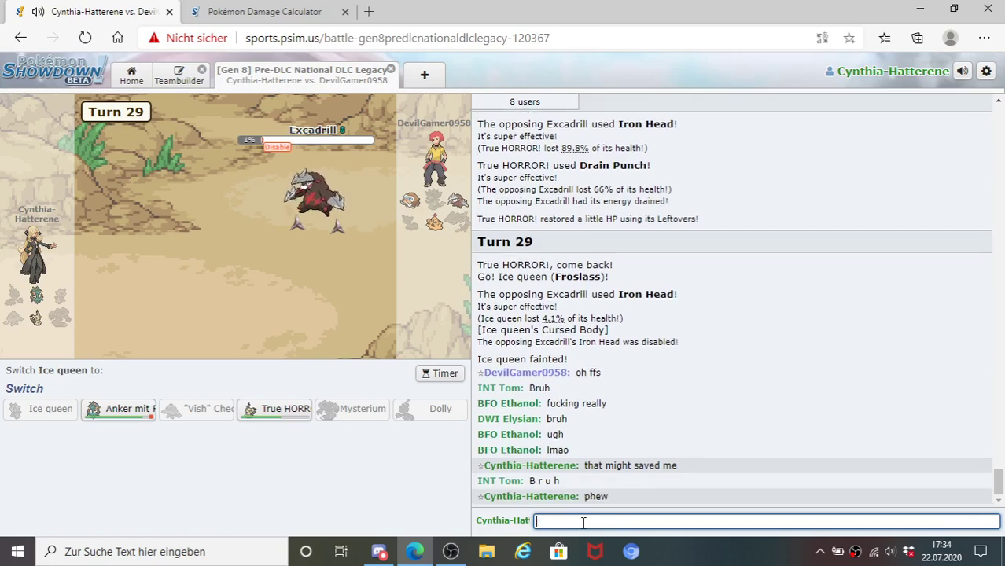
# - Load the Mimikyu (True HORROR!) set in the damage calculator in place of Dhelmise
pyautogui.moveTo(290, 415)
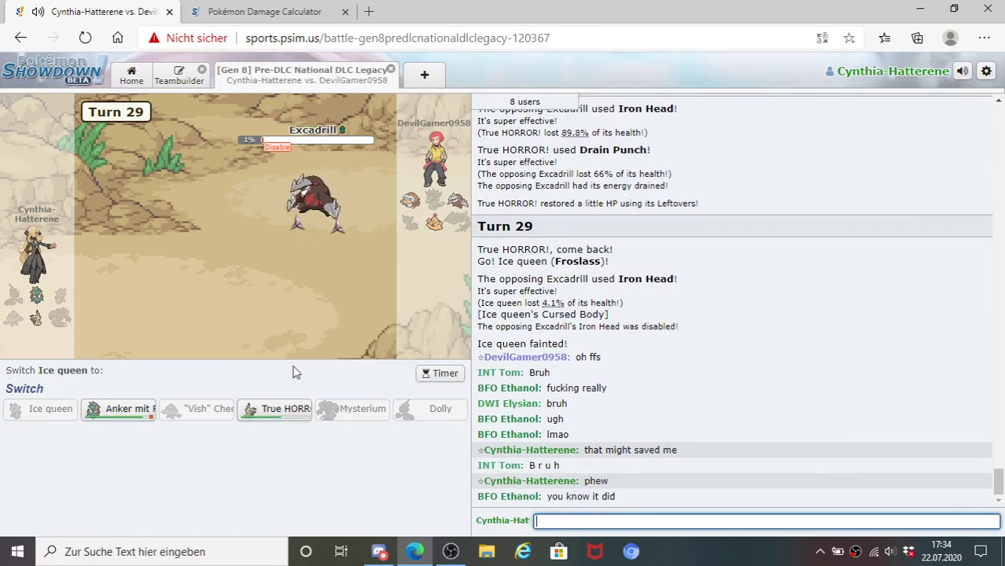
pyautogui.click(226, 8)
pyautogui.click(203, 240)
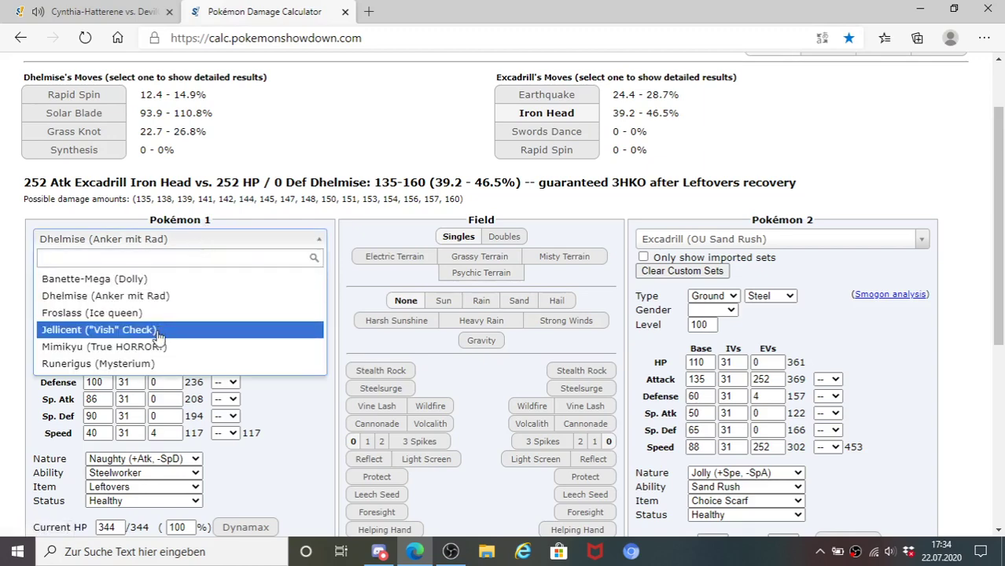
pyautogui.press('Return')
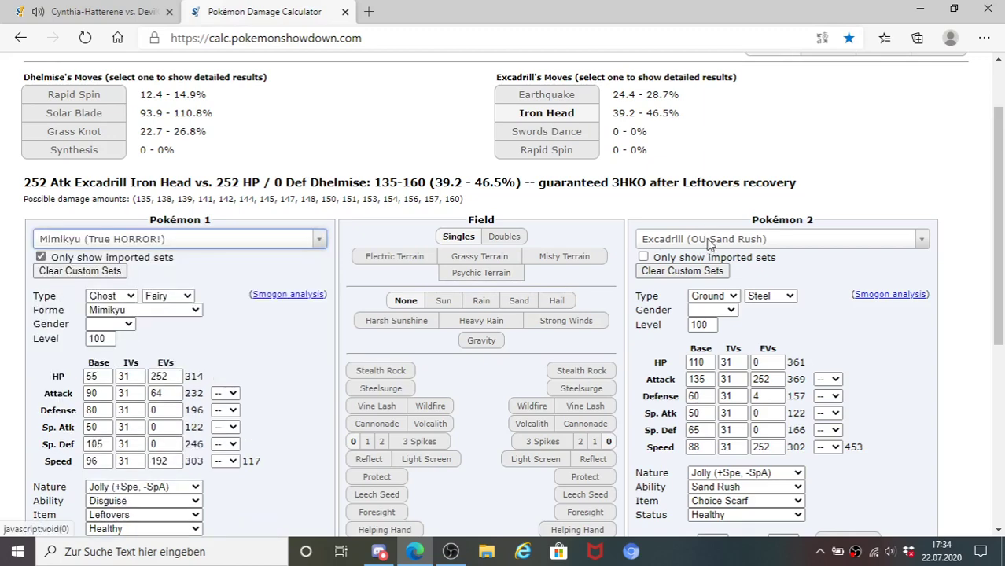
# - Load Mamoswine's Monotype Wallbreaker (Ground) set as the opponent in the damage calculator and give it a Choice Scarf
pyautogui.click(708, 240)
pyautogui.write('mamoswi')
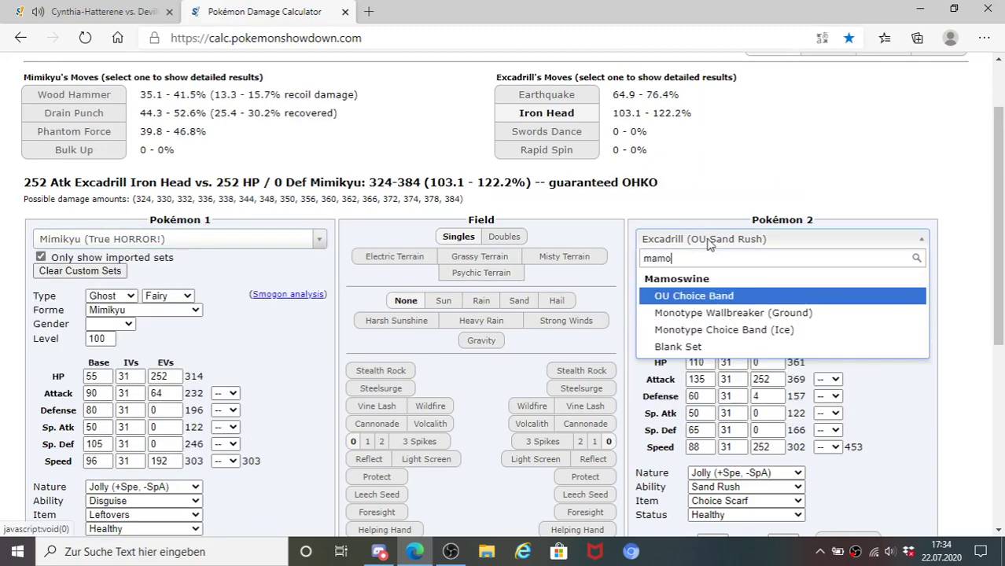
pyautogui.click(691, 312)
pyautogui.click(799, 502)
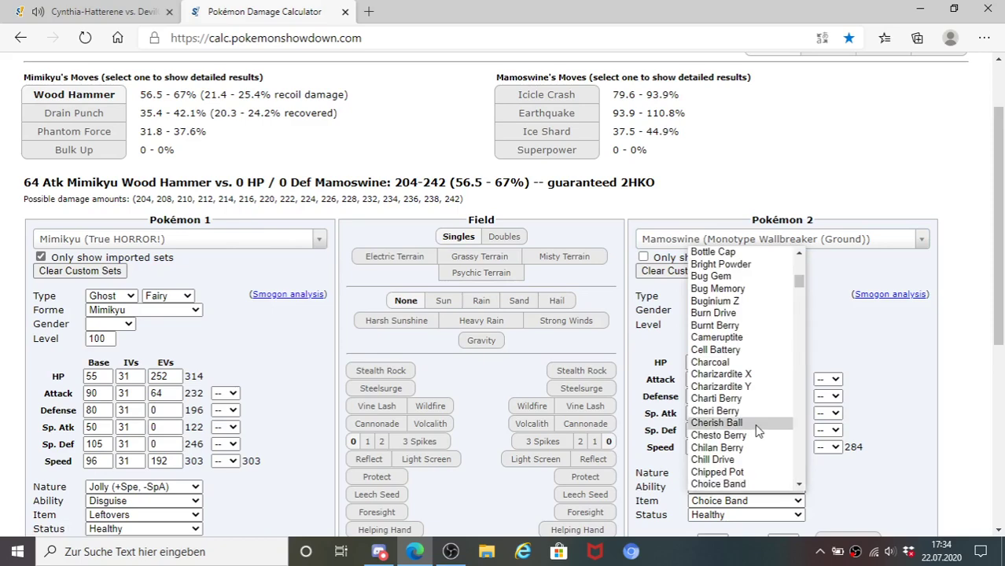
pyautogui.scroll(-2, 743, 441)
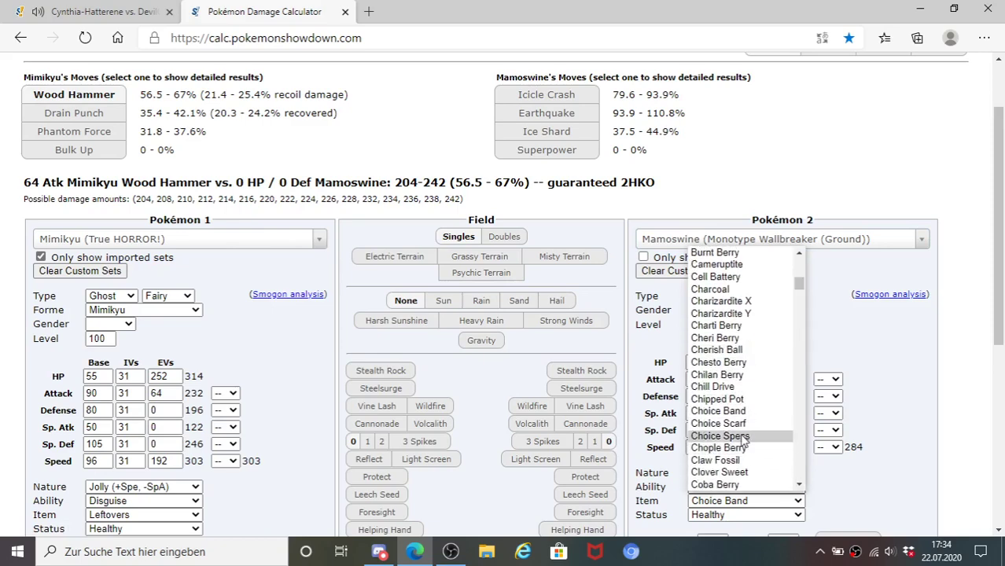
pyautogui.click(740, 424)
# - Set Mimikyu's Attack and Defense boosts to +1 in the damage calculator
pyautogui.click(232, 393)
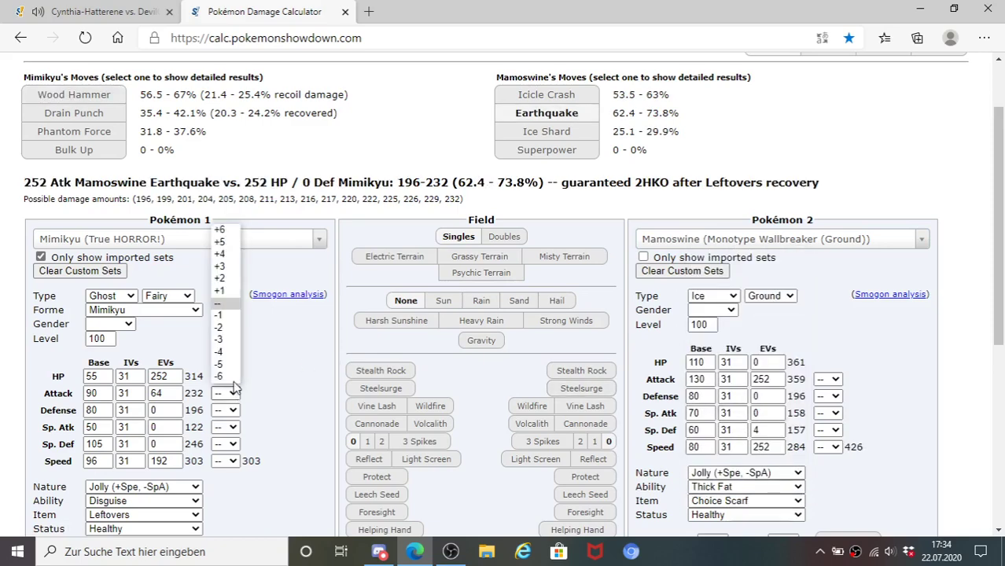
pyautogui.click(220, 291)
pyautogui.click(224, 410)
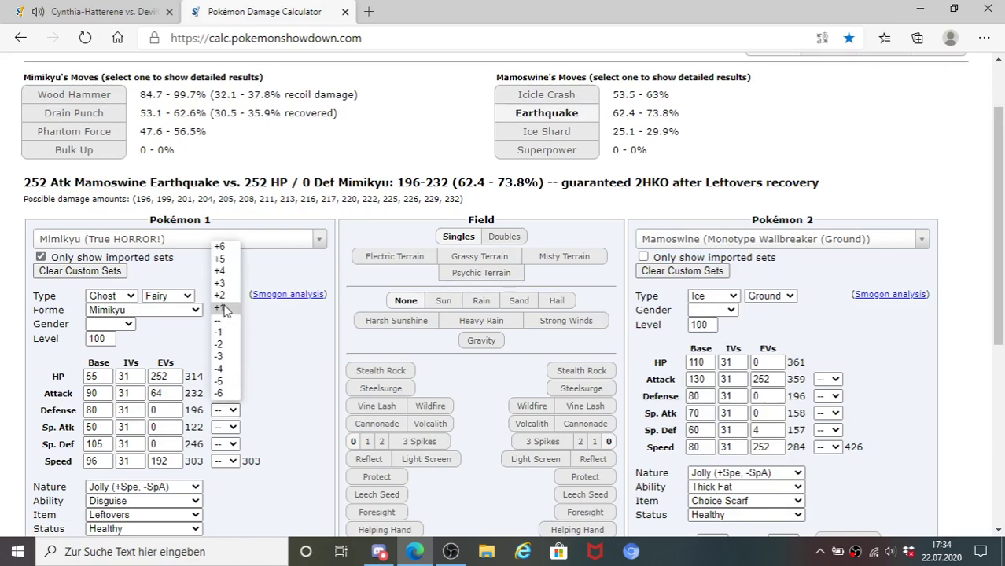
pyautogui.click(221, 307)
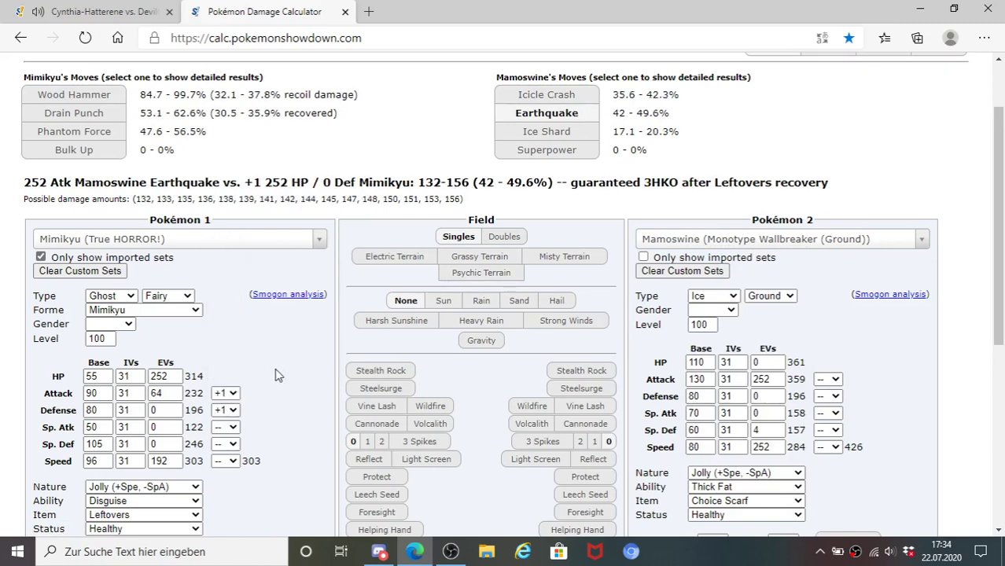
# - Compare Mimikyu's remaining HP in the battle with Mamoswine's set and calculated damage in the damage calculator
pyautogui.click(54, 16)
pyautogui.moveTo(279, 427)
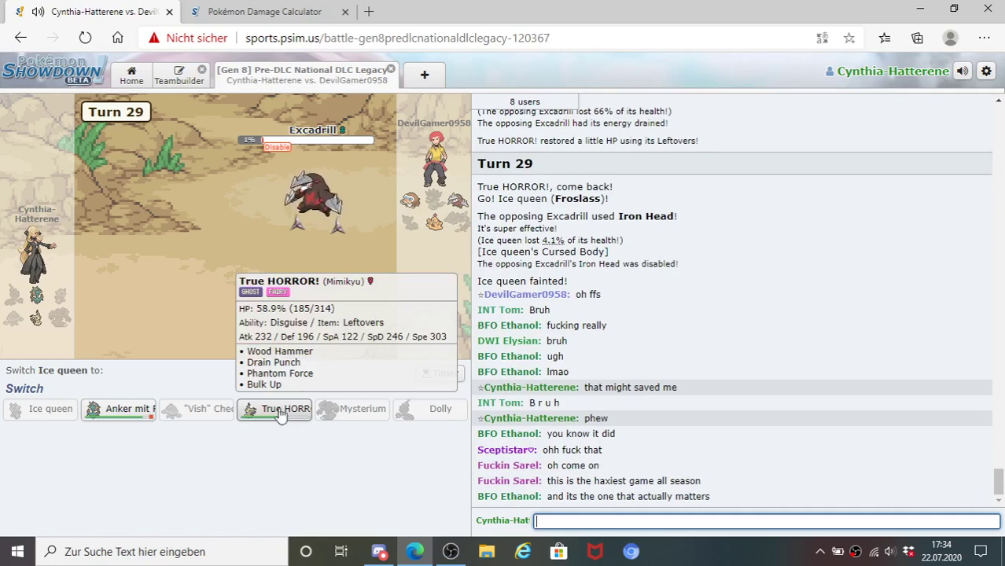
pyautogui.click(265, 12)
pyautogui.scroll(-4, 646, 358)
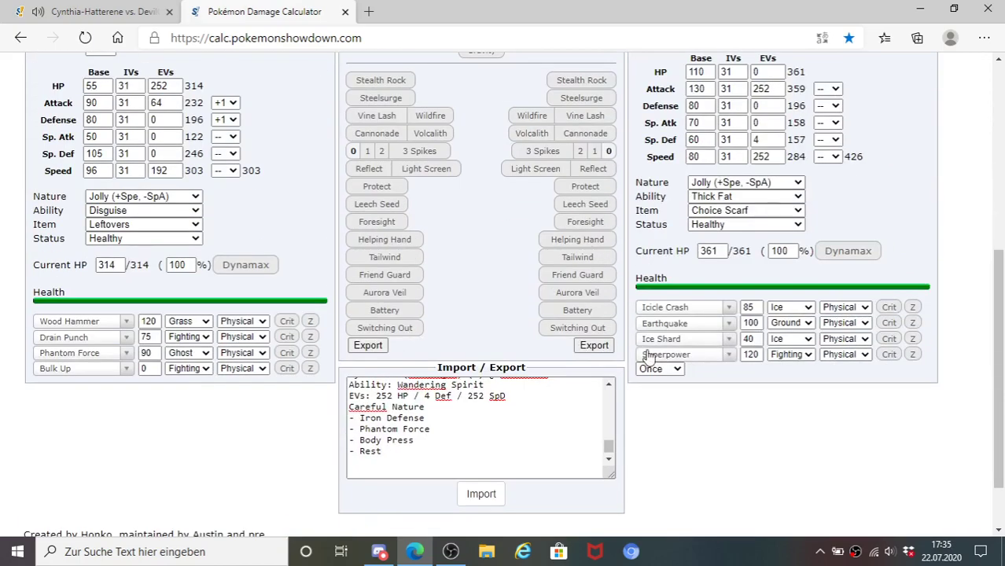
pyautogui.scroll(3, 525, 324)
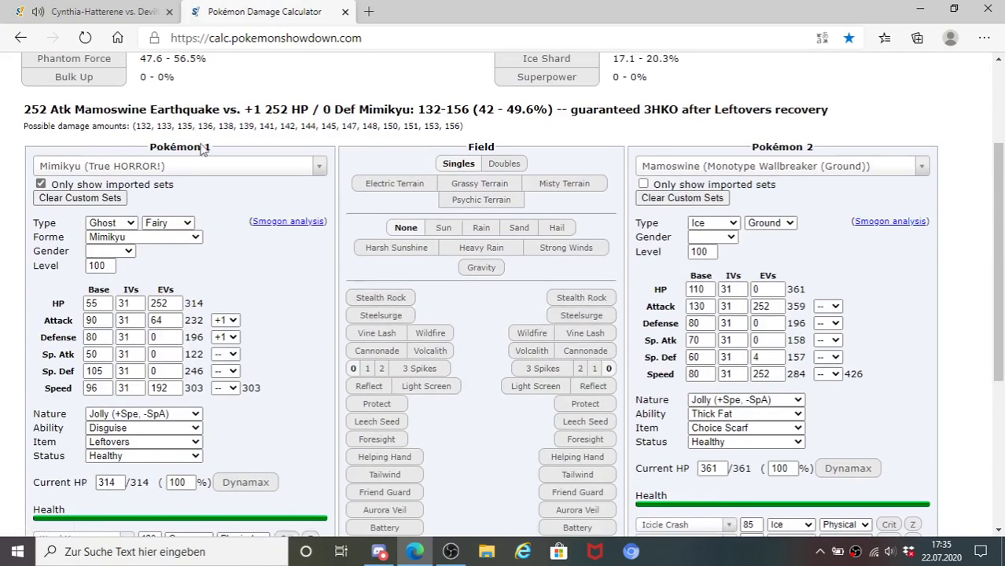
# - Return to the battle and ask in chat "how much dmg does disguise do to myself?" followed by "12%?"
pyautogui.click(86, 12)
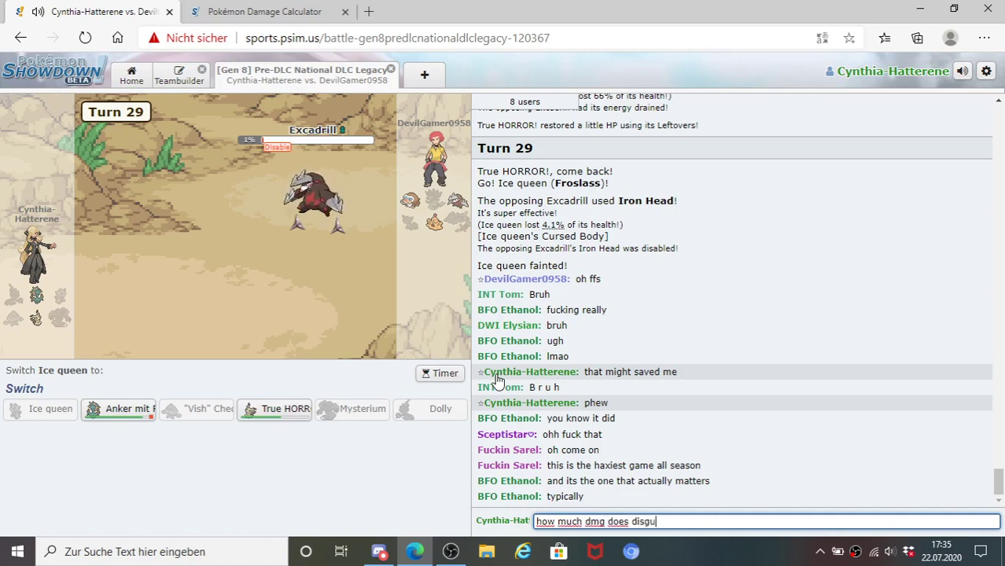
pyautogui.write('o m')
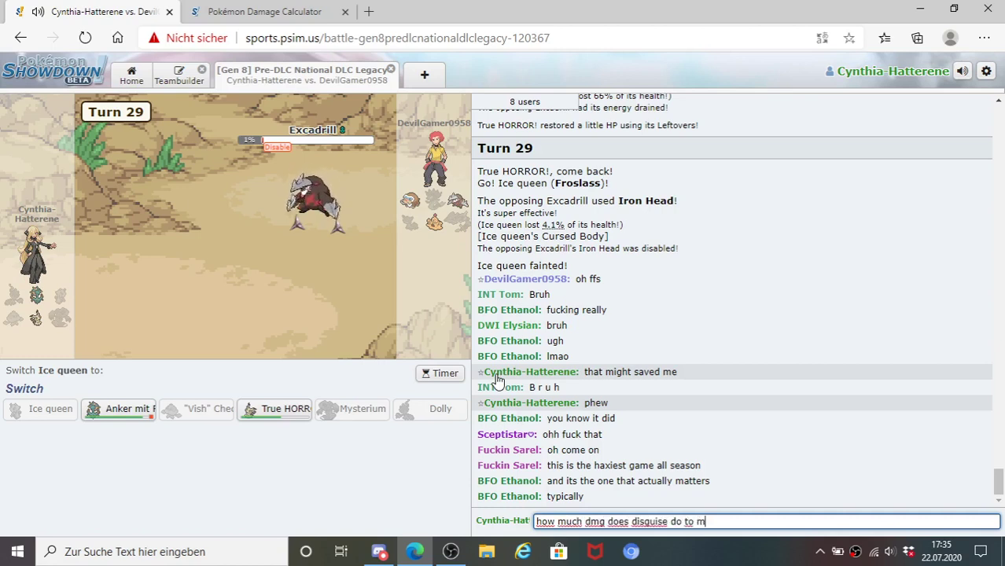
pyautogui.write('yself?')
pyautogui.press('Return')
pyautogui.write('12')
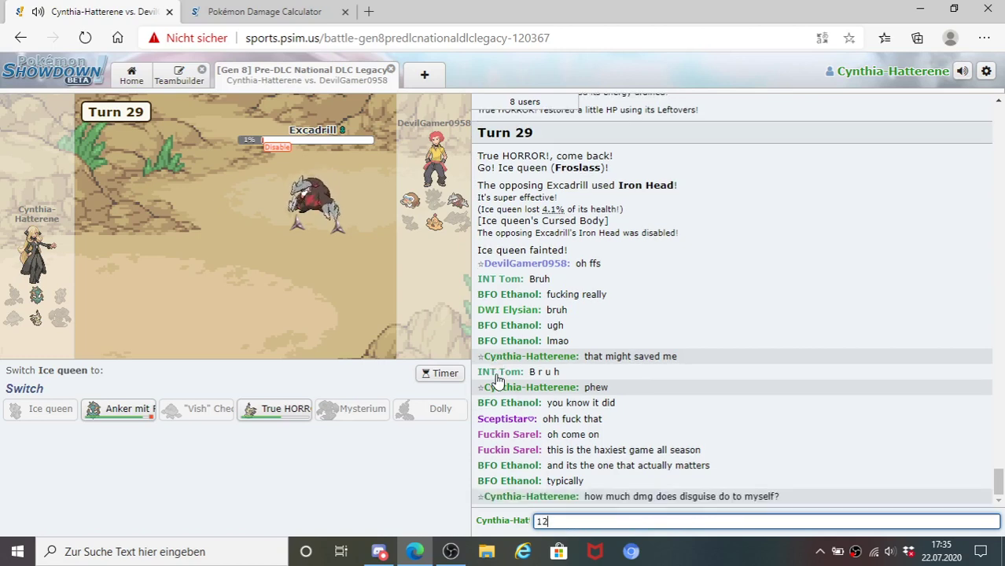
pyautogui.write('$')
pyautogui.press('BackSpace')
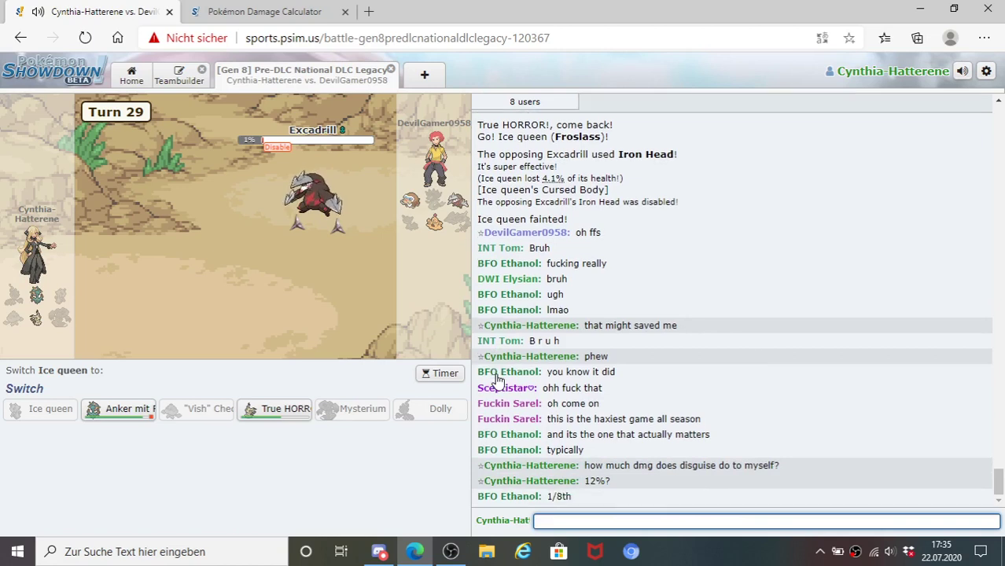
# - Ask in the battle chat "does leftys heal that same amount?" and check True HORROR!'s summary among the switch options
pyautogui.moveTo(267, 417)
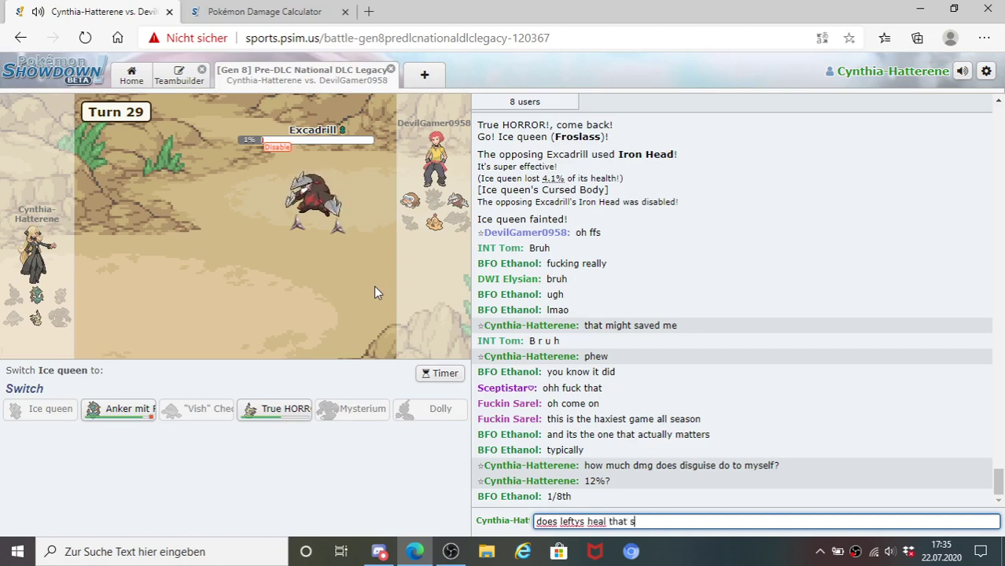
pyautogui.write('?')
pyautogui.press('Return')
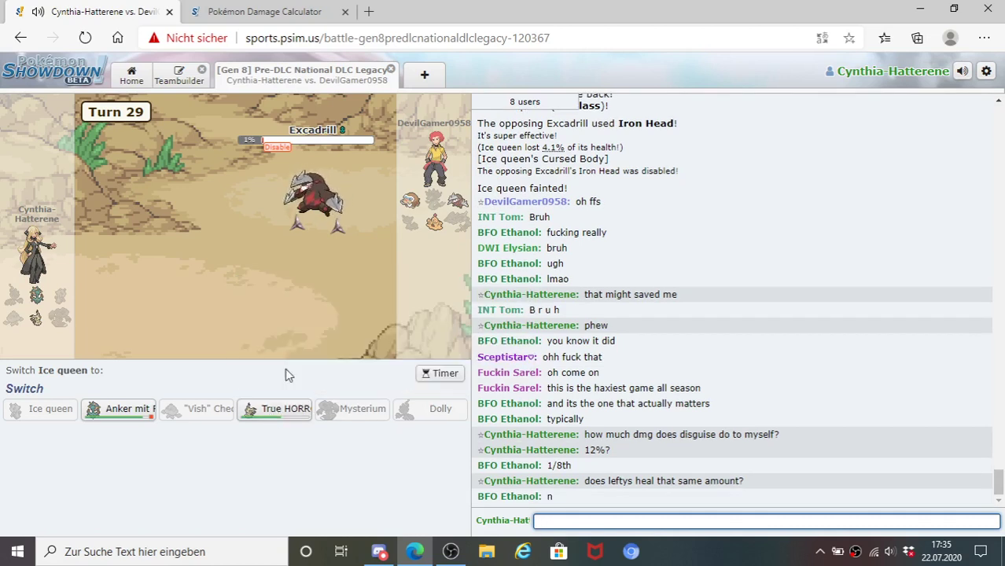
pyautogui.moveTo(288, 408)
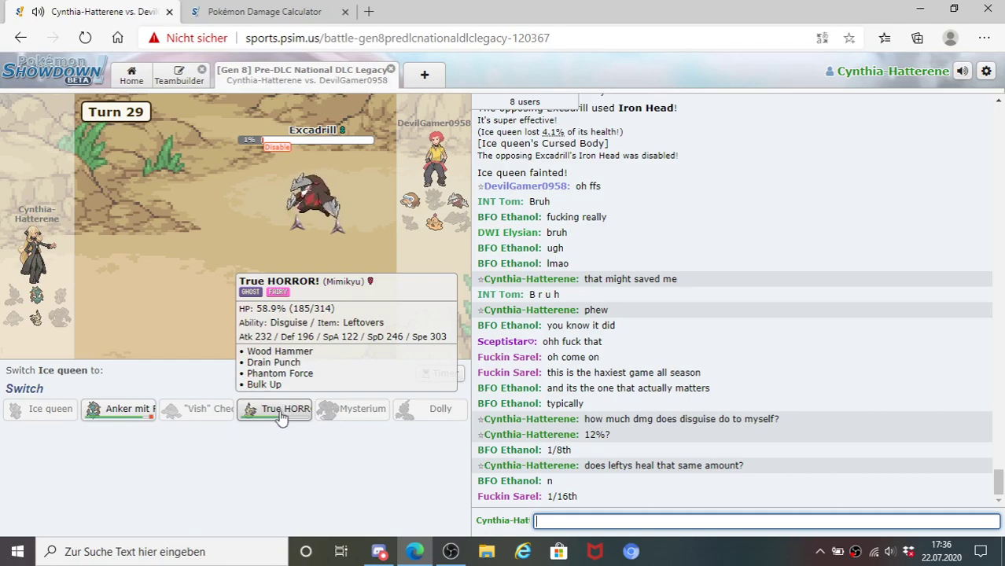
# - Compare the +1 Mimikyu versus Mamoswine damage ranges in the damage calculator with the opponent's remaining team in the battle
pyautogui.click(265, 9)
pyautogui.scroll(2, 378, 157)
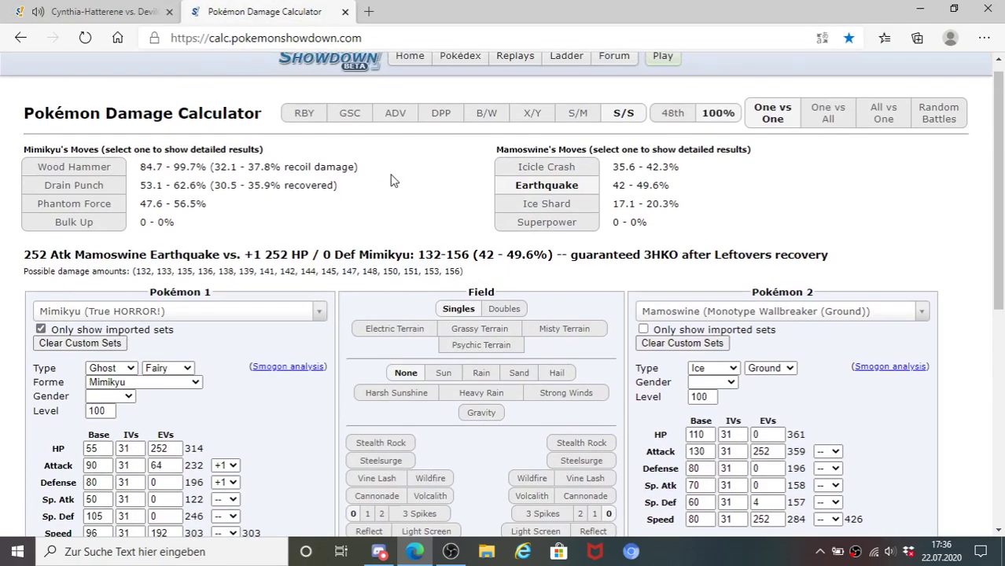
pyautogui.scroll(-1, 398, 179)
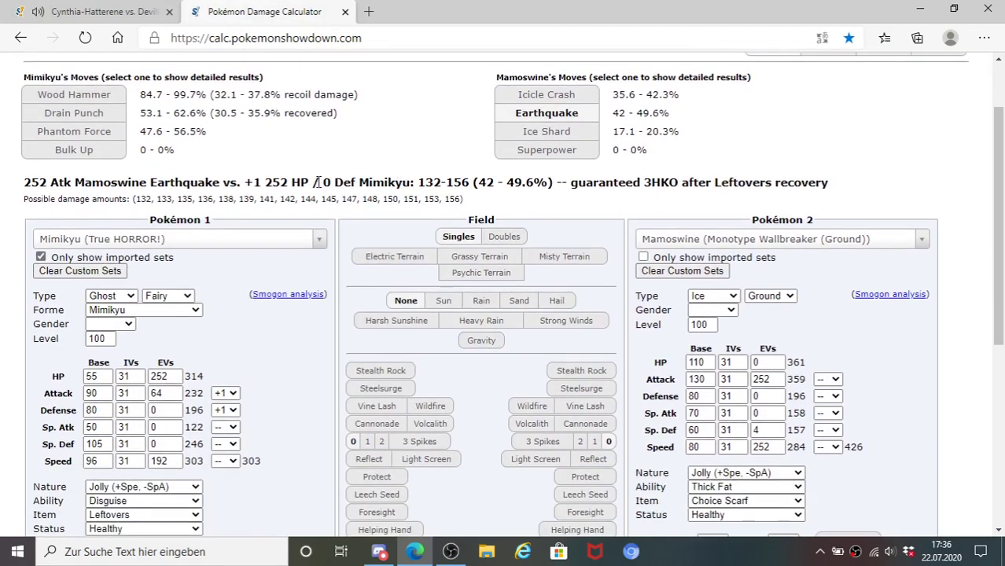
pyautogui.click(110, 7)
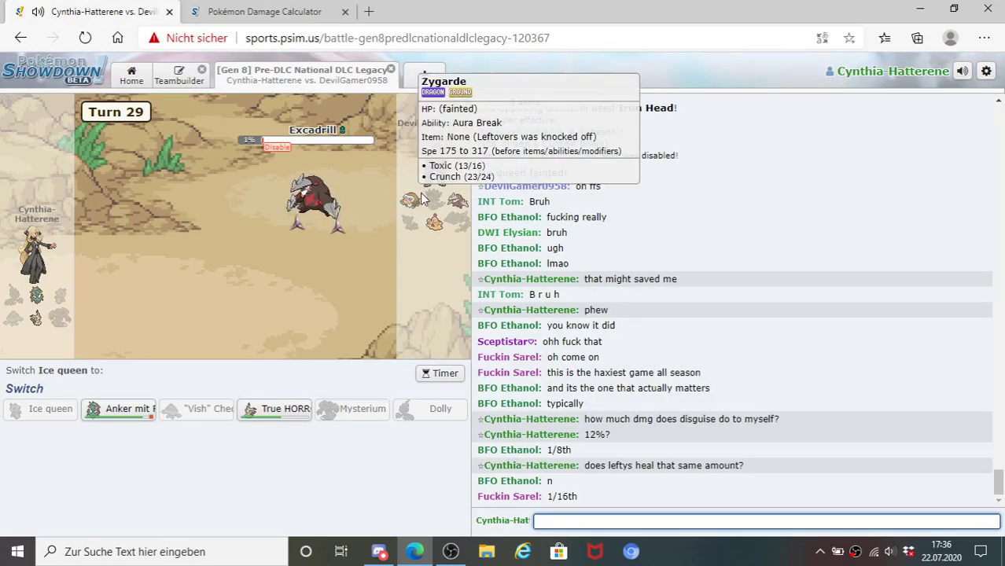
pyautogui.click(252, 11)
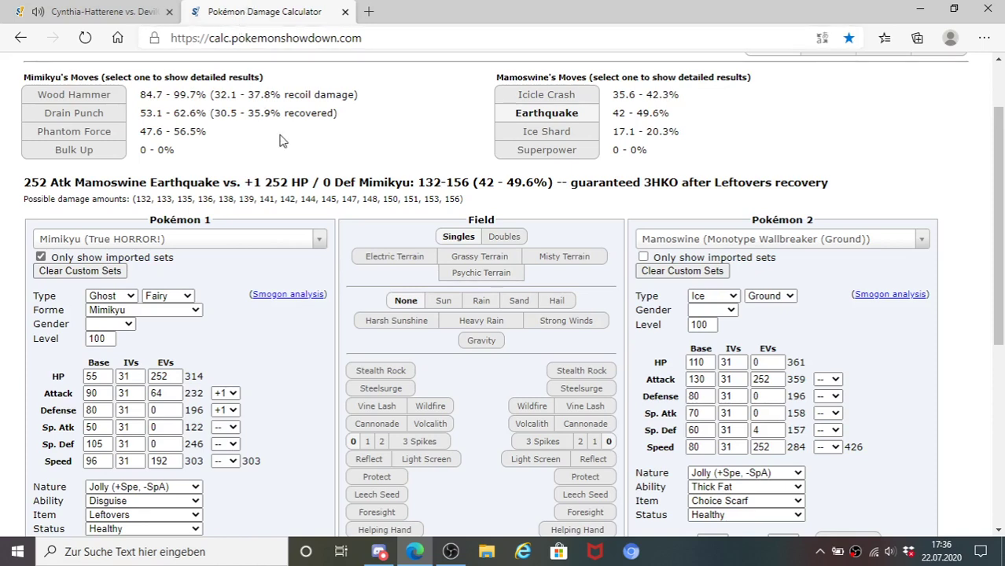
pyautogui.click(89, 9)
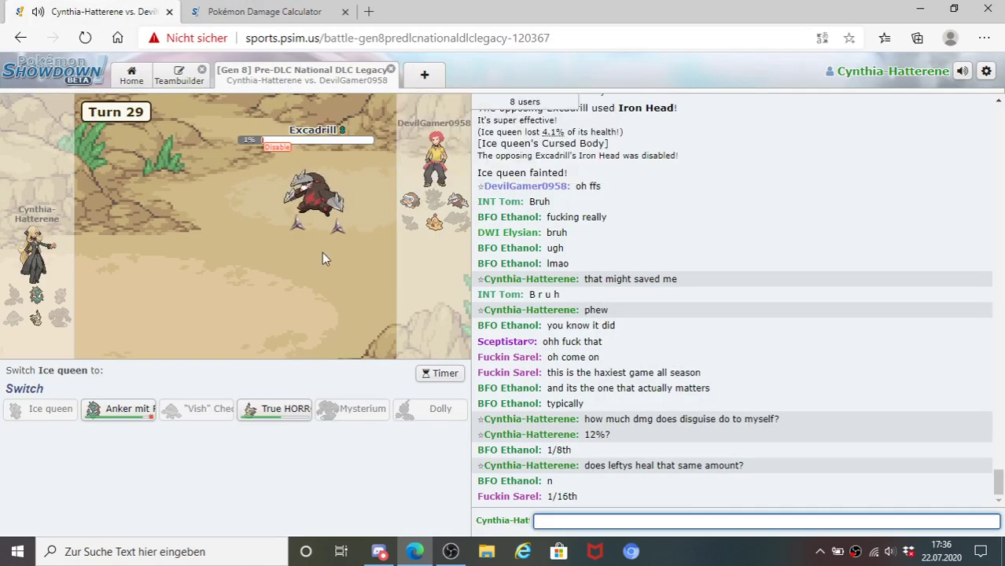
# - Ask in the battle chat "2x spikes does how much dmg?"
pyautogui.write('2x spi')
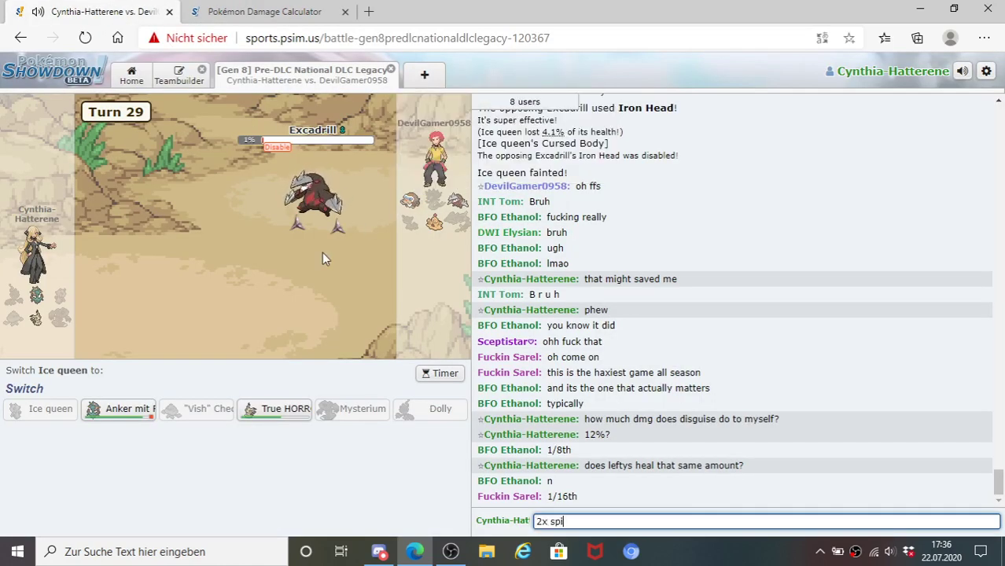
pyautogui.write('kes does how m')
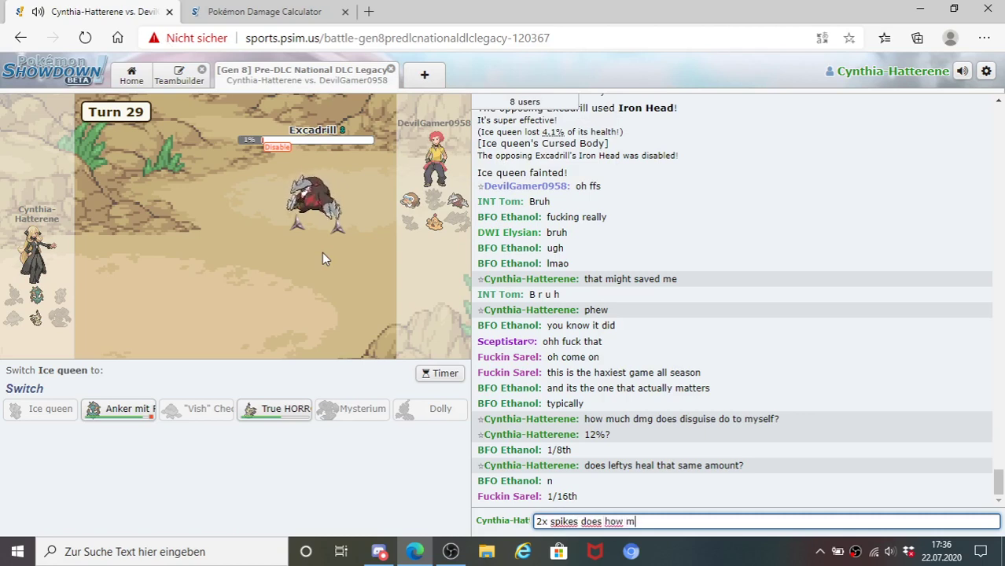
pyautogui.write('uch dmg?')
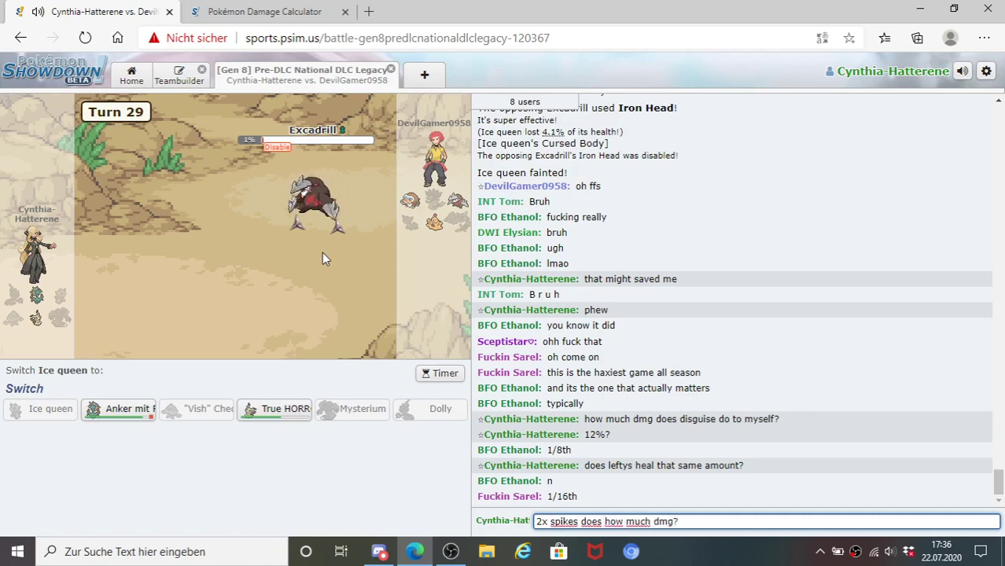
pyautogui.press('Return')
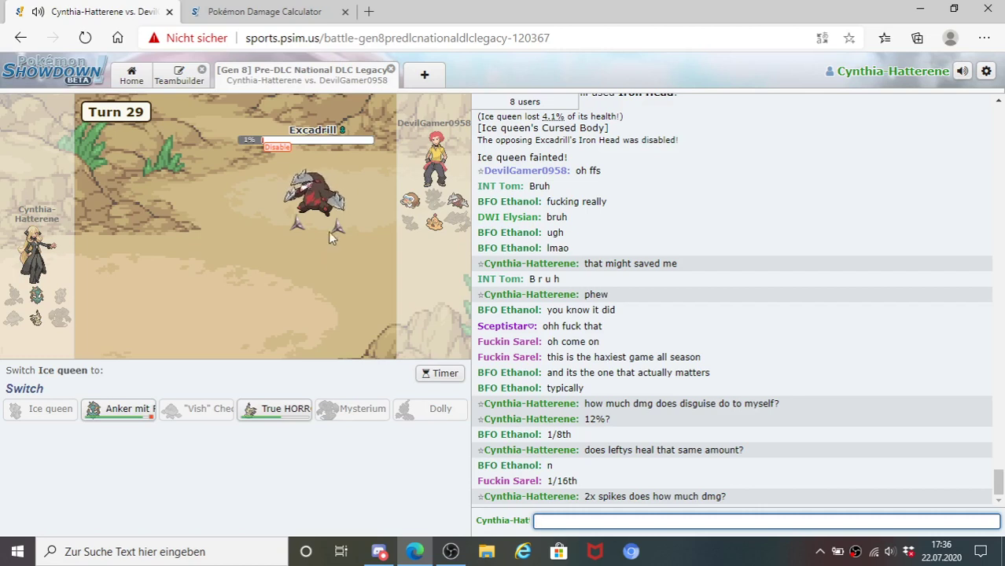
# - Reply "because idk" in the battle chat and leave the message box empty
pyautogui.moveTo(319, 211)
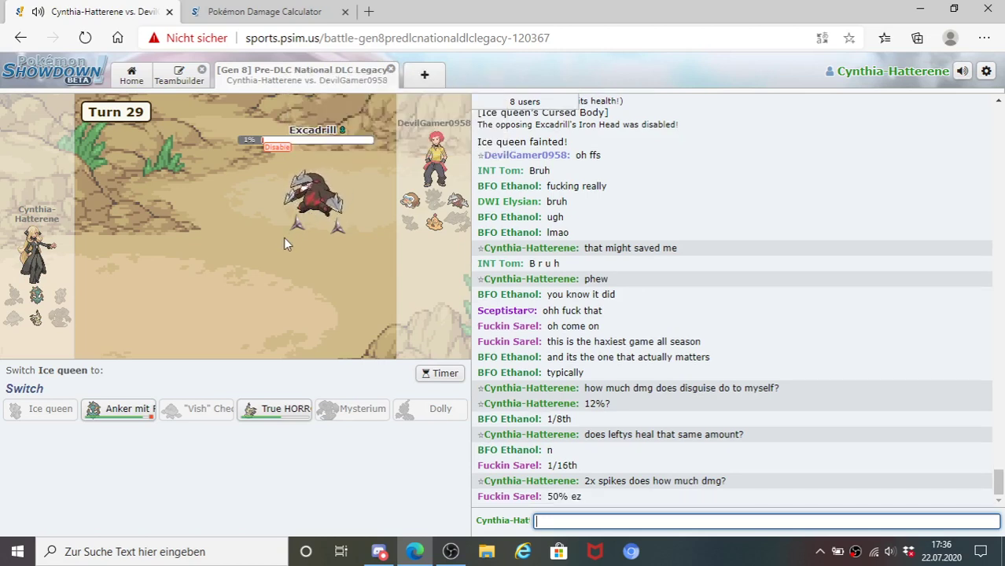
pyautogui.moveTo(406, 197)
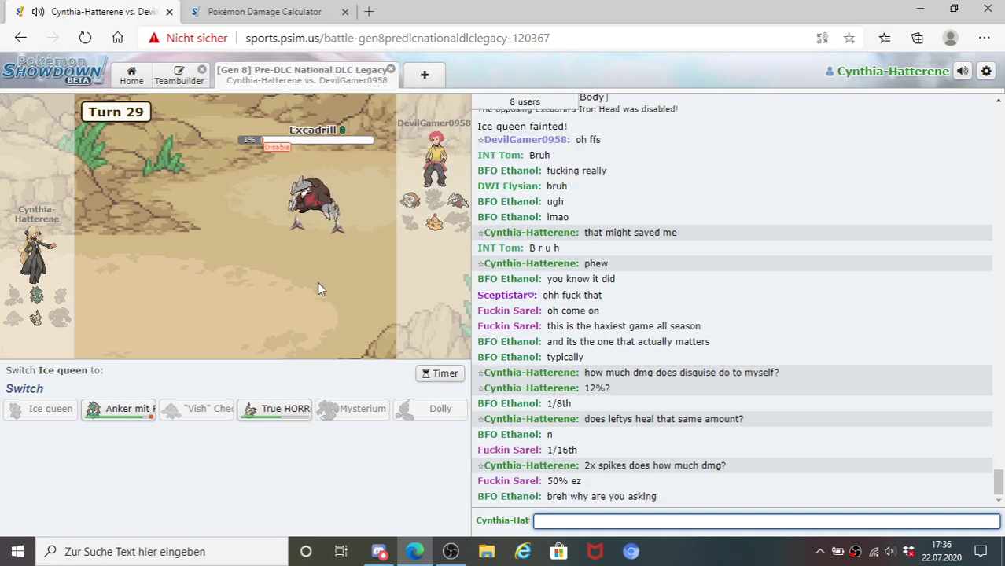
pyautogui.write('because idk')
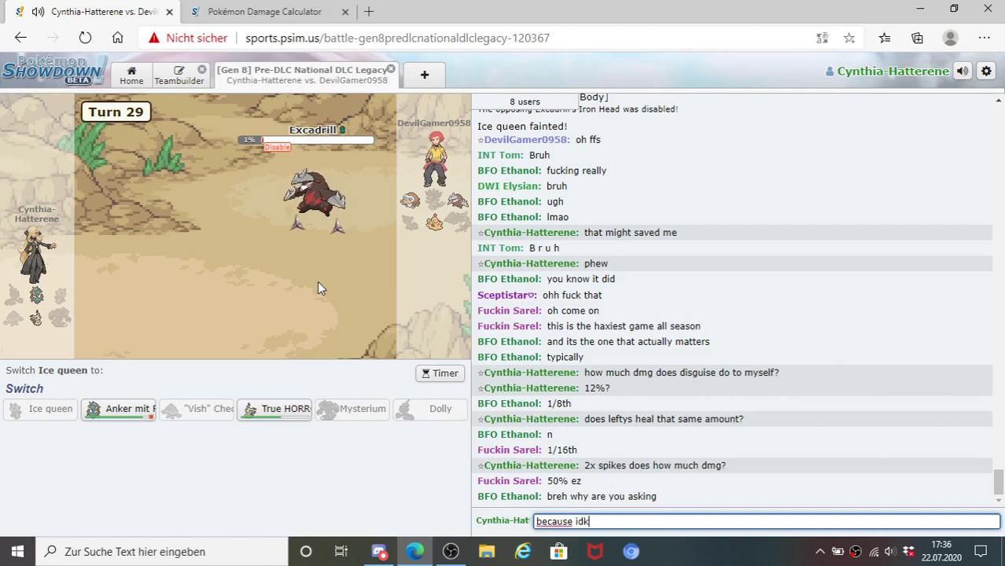
pyautogui.press('Return')
pyautogui.write('and')
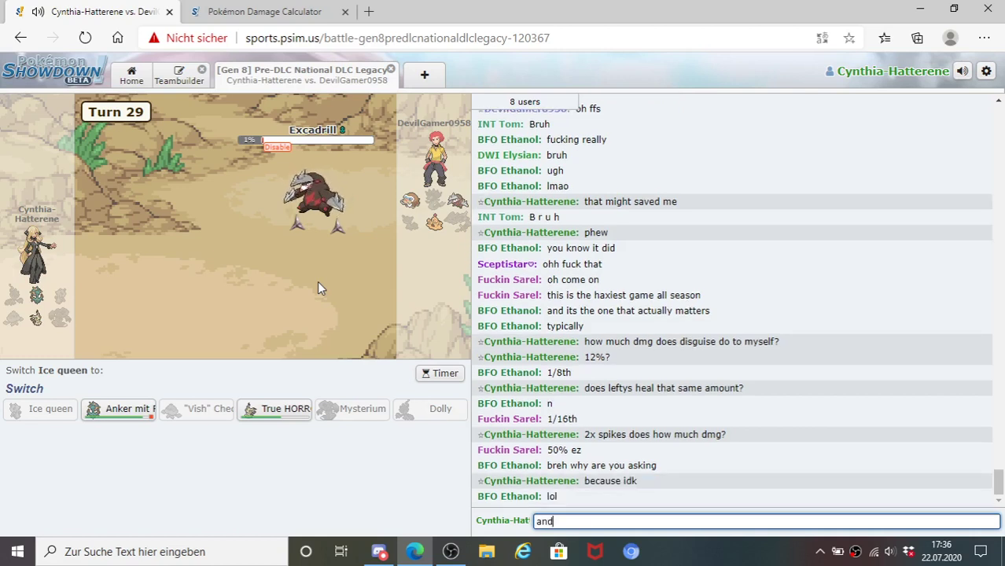
pyautogui.press('BackSpace')
pyautogui.press('BackSpace')
pyautogui.press('BackSpace')
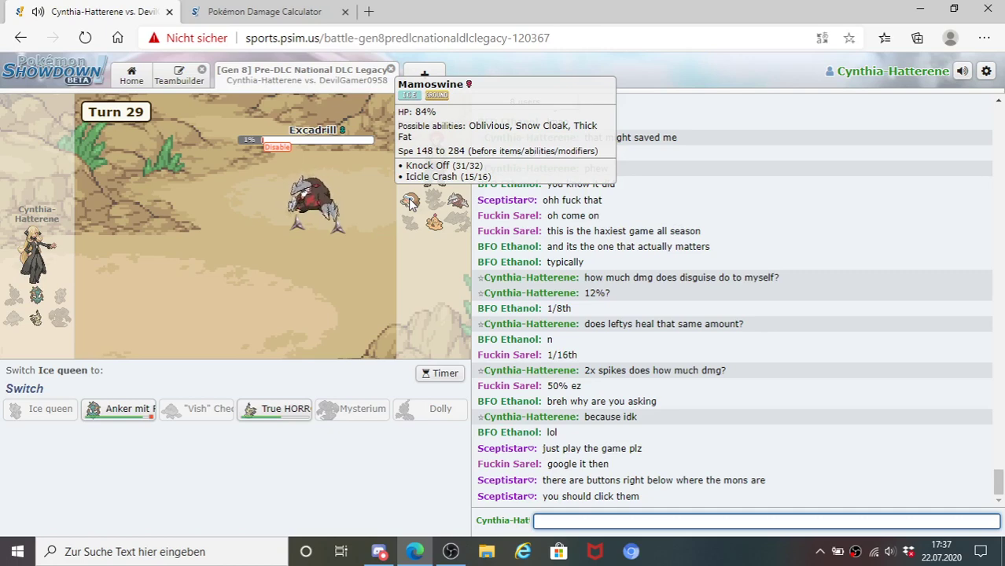
# - Recheck Mimikyu's calculated damage against Mamoswine, then send out Anker mit Rad and choose Synthesis for turn 30
pyautogui.click(233, 9)
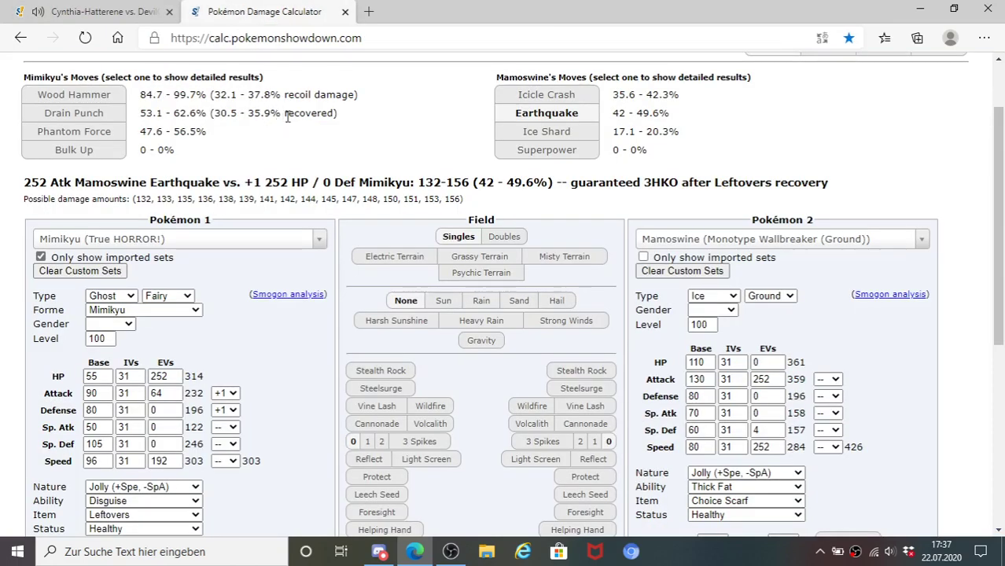
pyautogui.click(82, 6)
pyautogui.moveTo(348, 203)
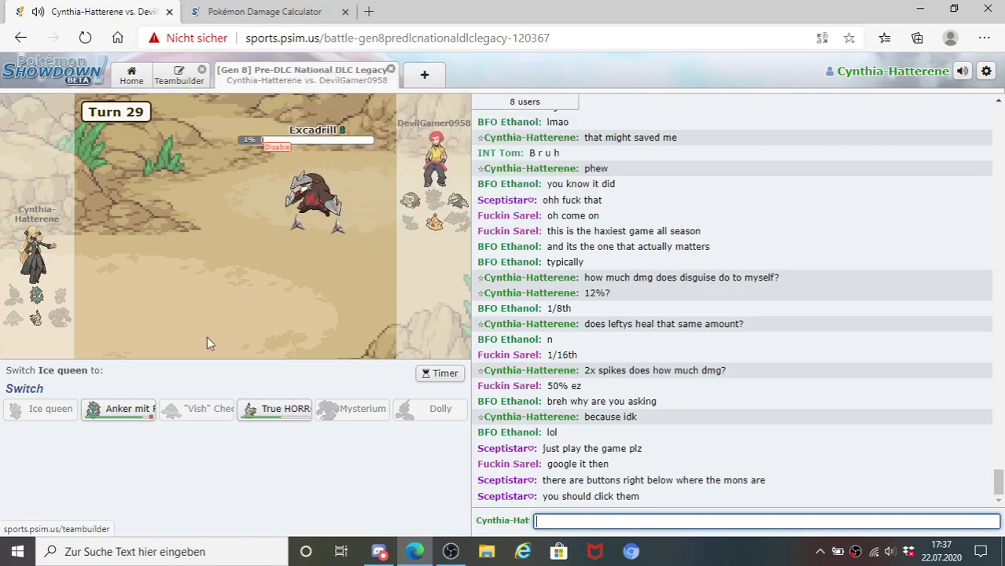
pyautogui.click(126, 408)
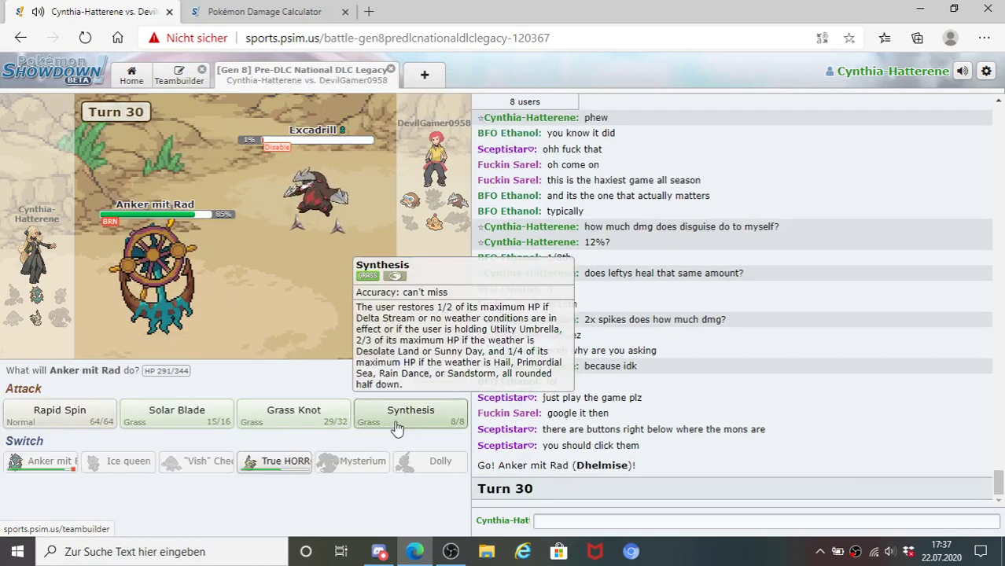
pyautogui.click(398, 428)
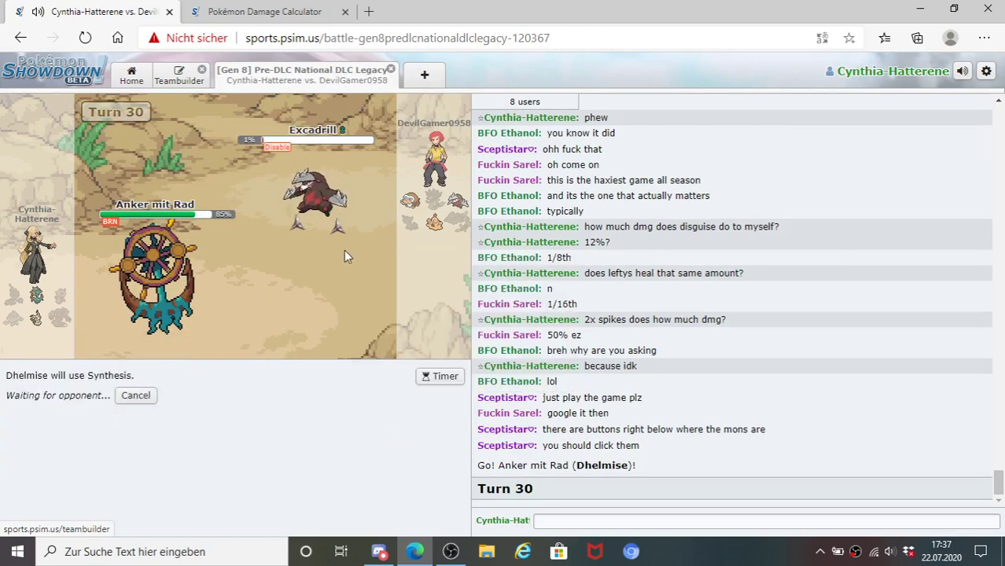
# - Check the opposing Palossand's summary and set the damage calculator to Dhelmise (Anker mit Rad) versus Palossand (UU Stealth Rock)
pyautogui.moveTo(38, 321)
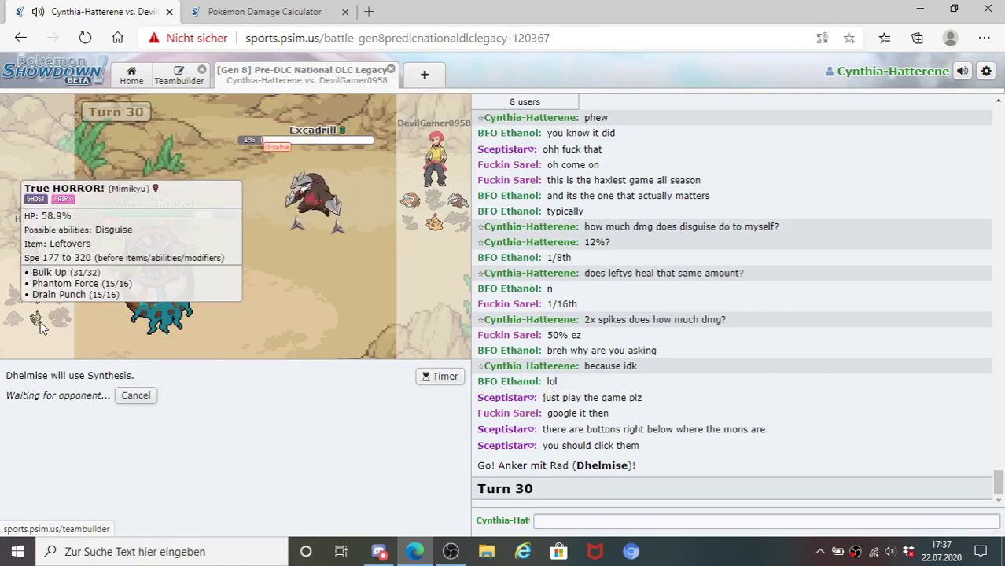
pyautogui.moveTo(414, 206)
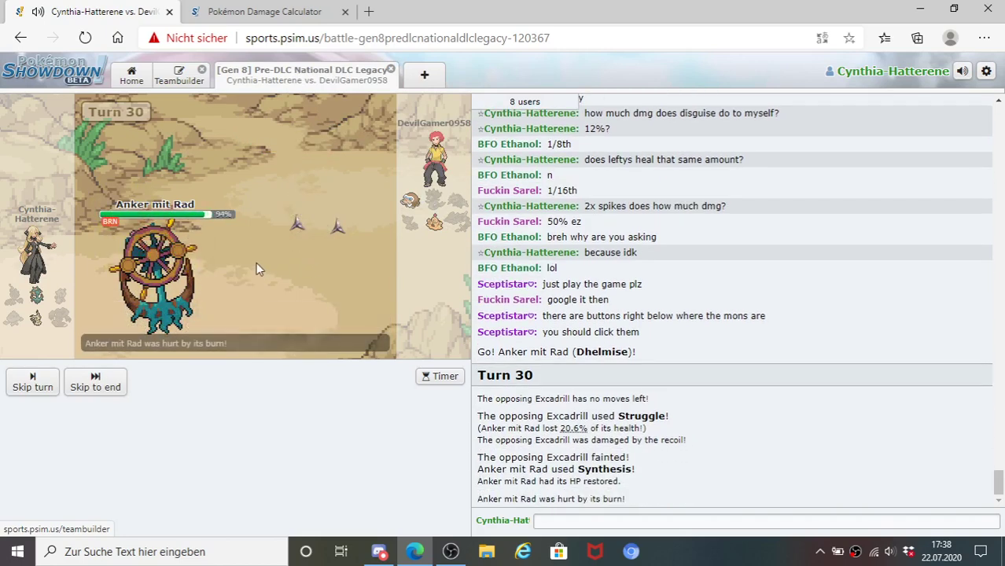
pyautogui.moveTo(330, 213)
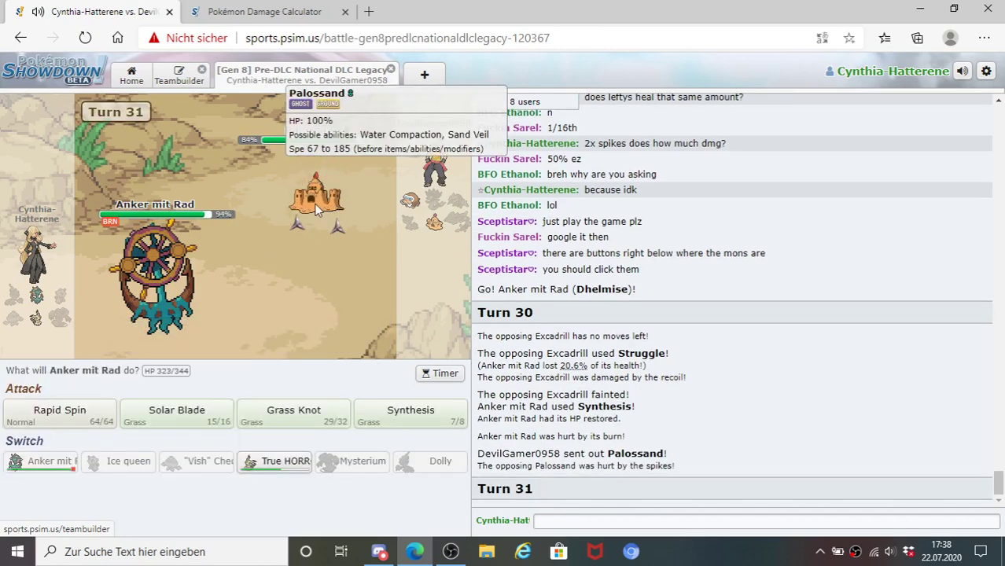
pyautogui.click(236, 11)
pyautogui.click(234, 247)
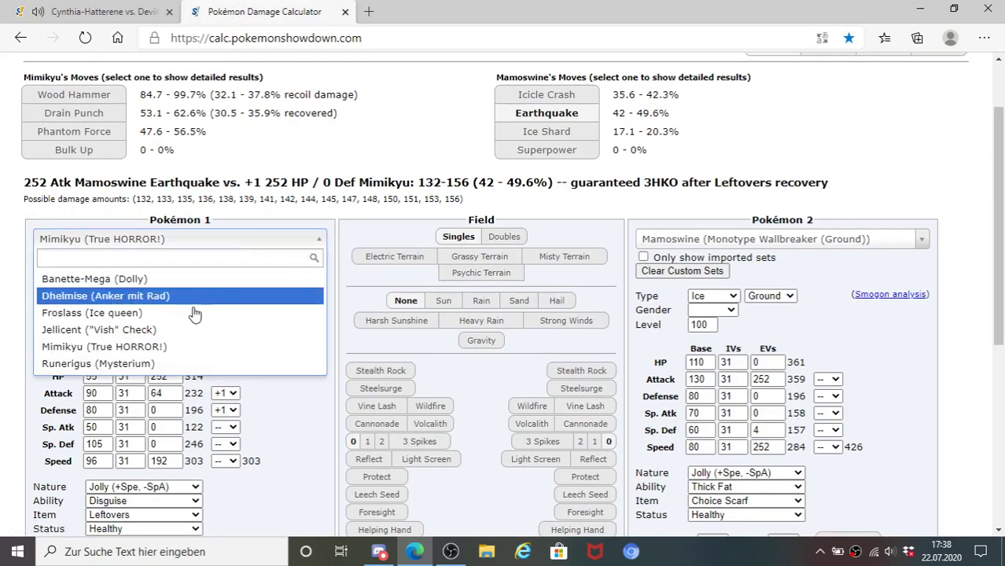
pyautogui.click(190, 298)
pyautogui.click(683, 244)
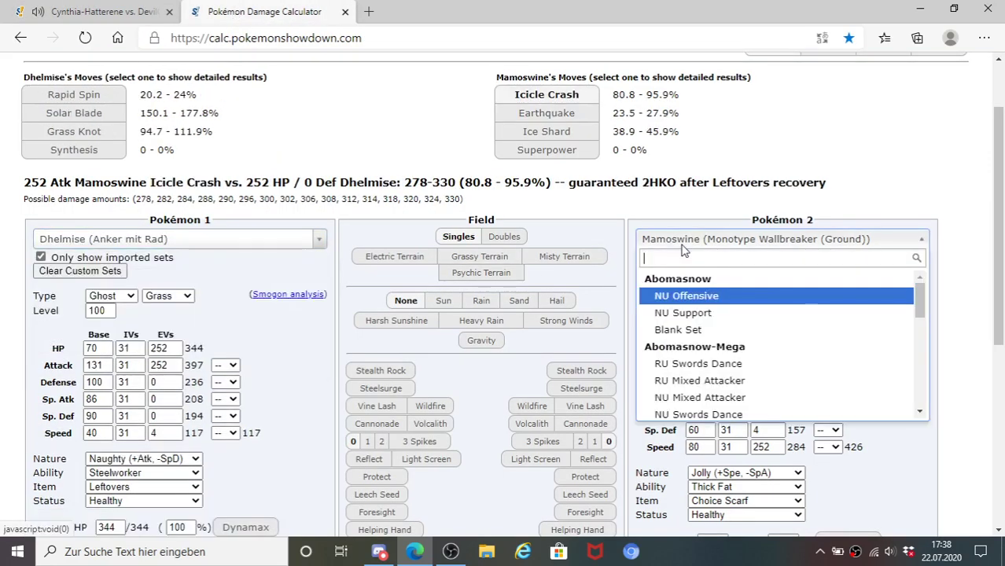
pyautogui.write('palos')
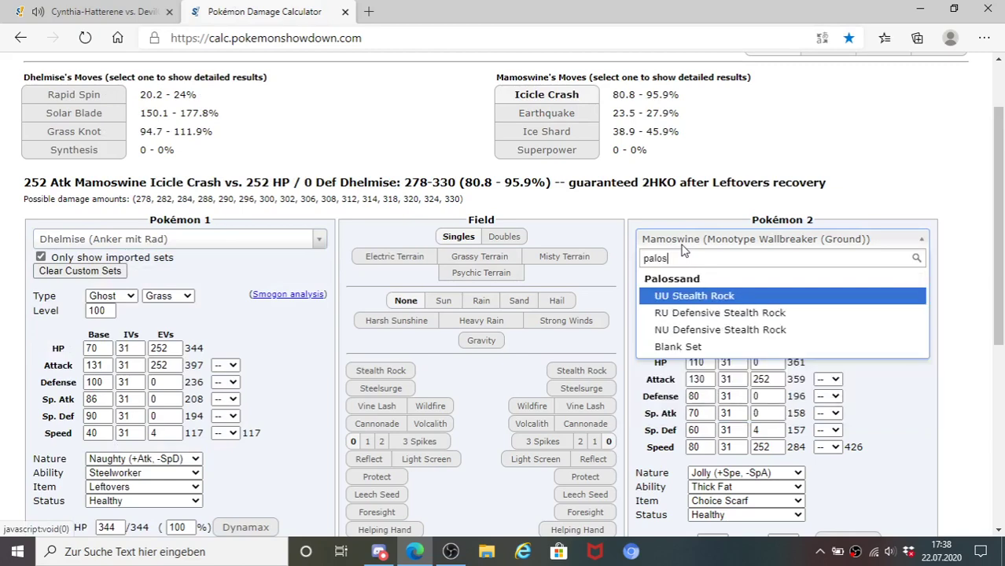
pyautogui.click(686, 295)
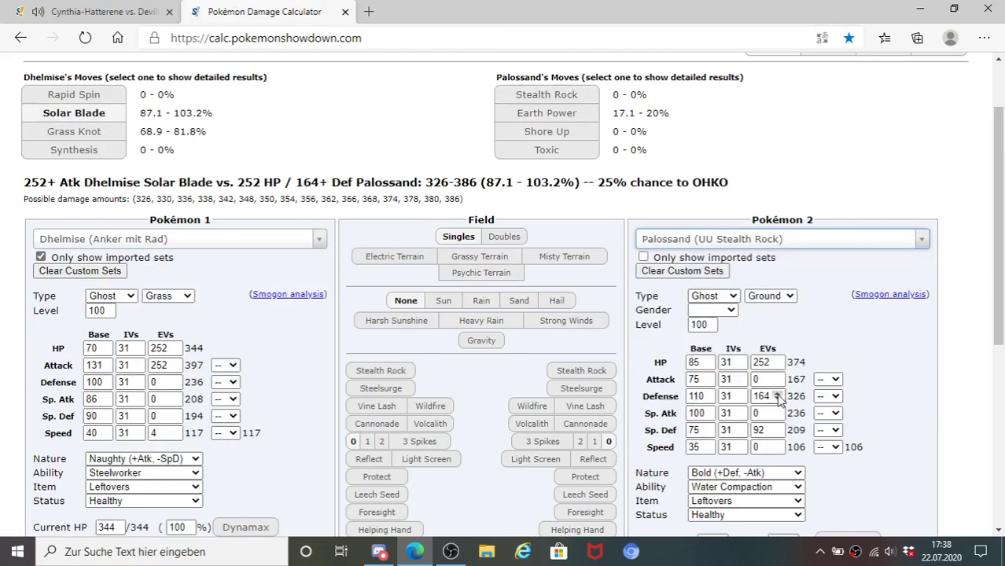
# - Set Dhelmise's status to Burned in the damage calculator and use Grass Knot against Palossand in the battle
pyautogui.click(197, 503)
pyautogui.click(111, 449)
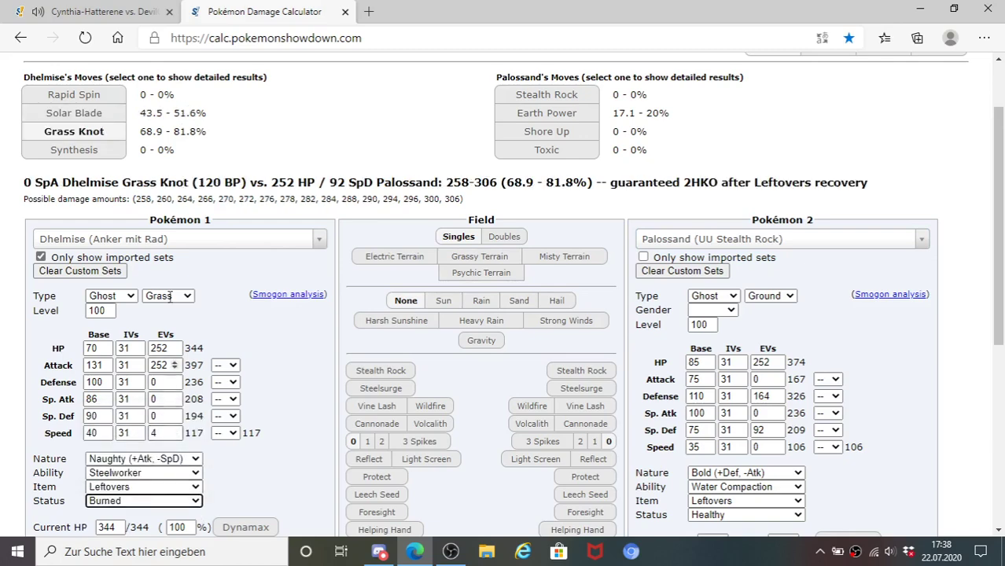
pyautogui.click(106, 9)
pyautogui.click(292, 408)
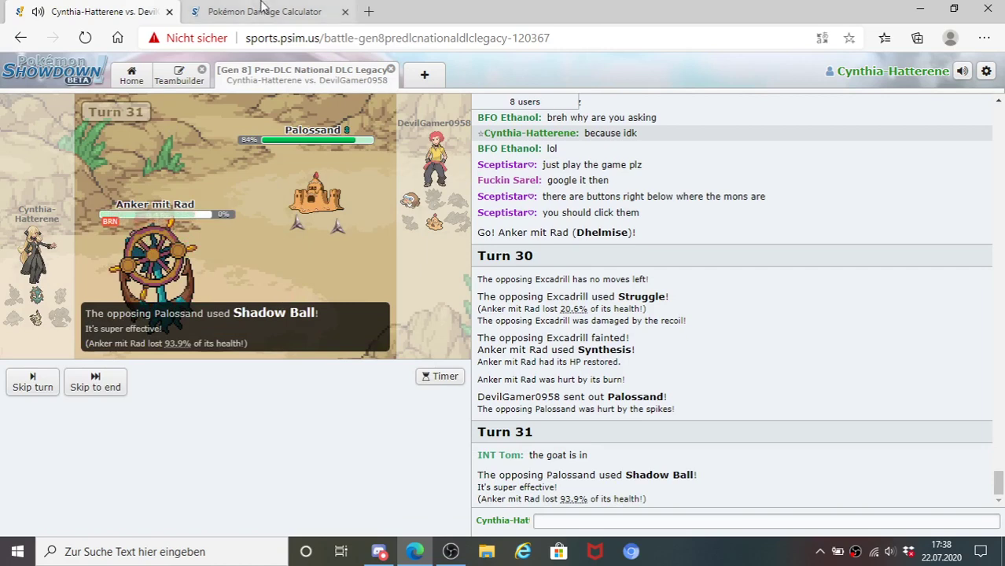
# - Replace Palossand's Stealth Rock move with Shadow Ball in the damage calculator
pyautogui.click(262, 10)
pyautogui.scroll(-2, 656, 404)
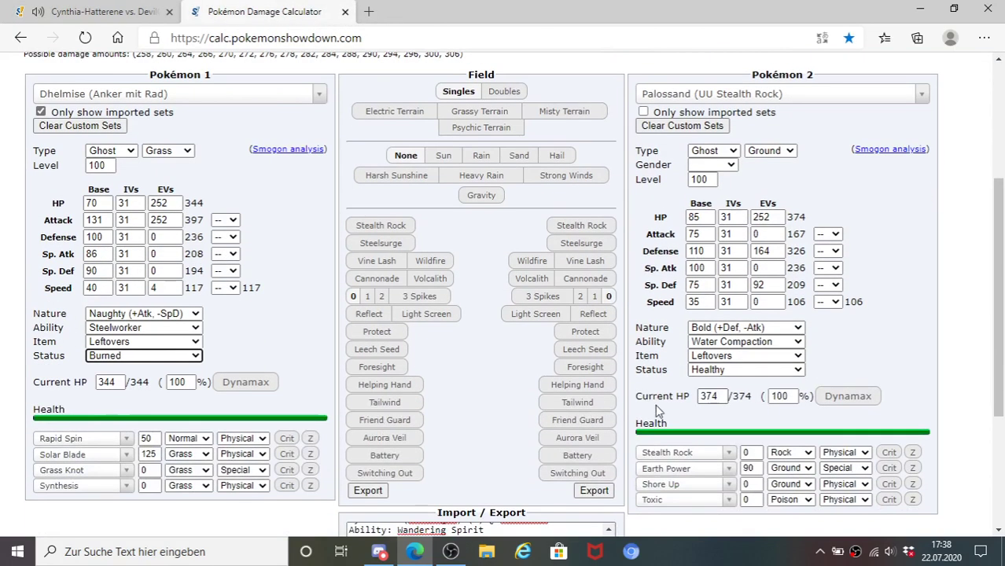
pyautogui.click(665, 454)
pyautogui.write('shadow')
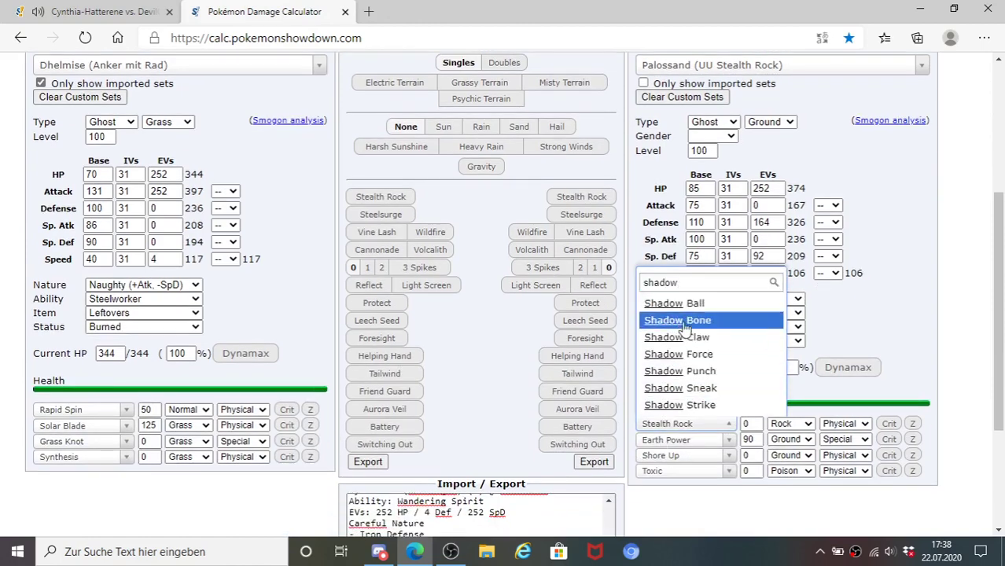
pyautogui.click(649, 310)
# - Set Palossand's EVs to 0 HP, 0 Defense, 0 Sp. Def, 252 Sp. Atk and 252 Speed
pyautogui.scroll(-4, 563, 308)
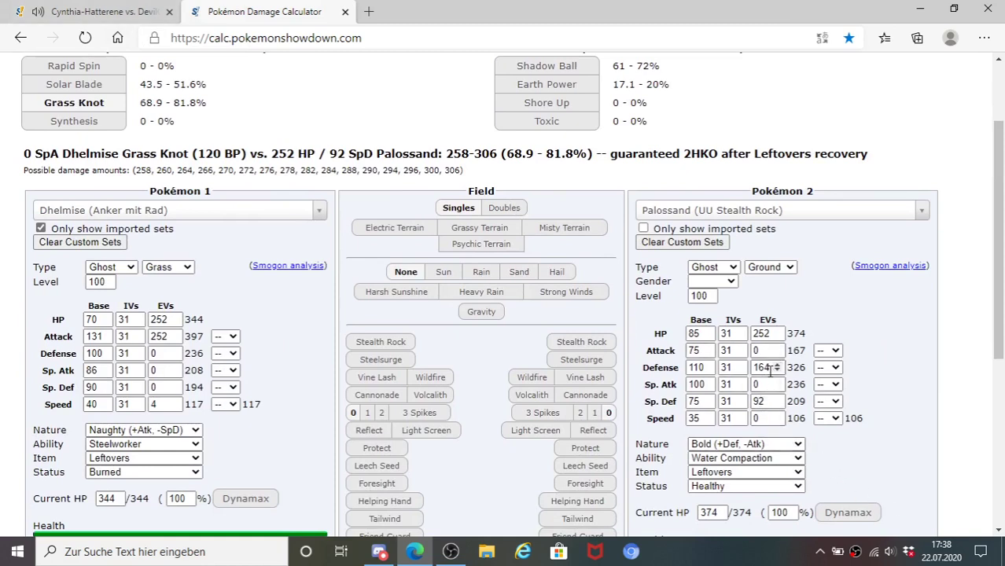
pyautogui.doubleClick(760, 333)
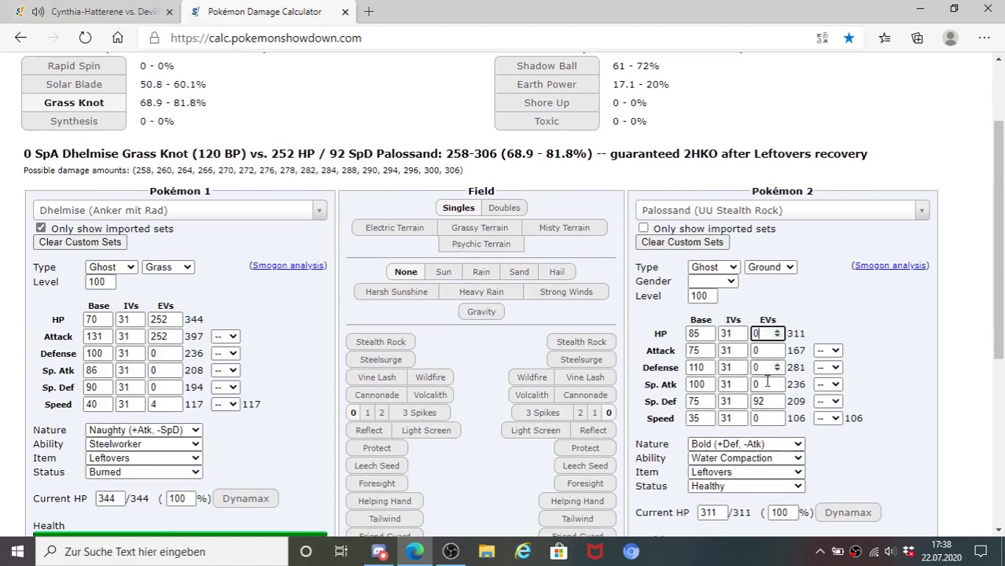
pyautogui.doubleClick(749, 401)
pyautogui.write('0')
pyautogui.click(763, 385)
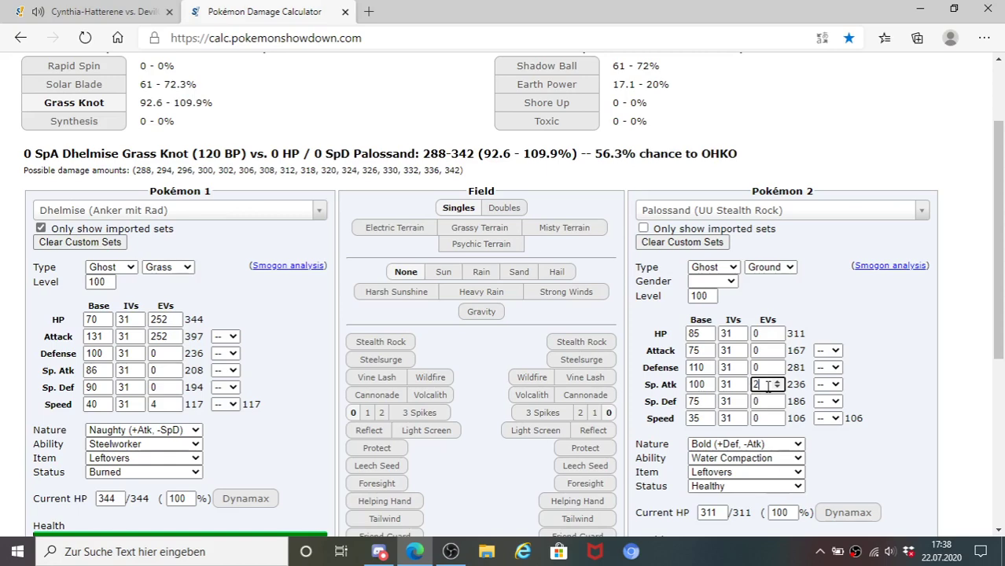
pyautogui.write('252')
pyautogui.click(757, 419)
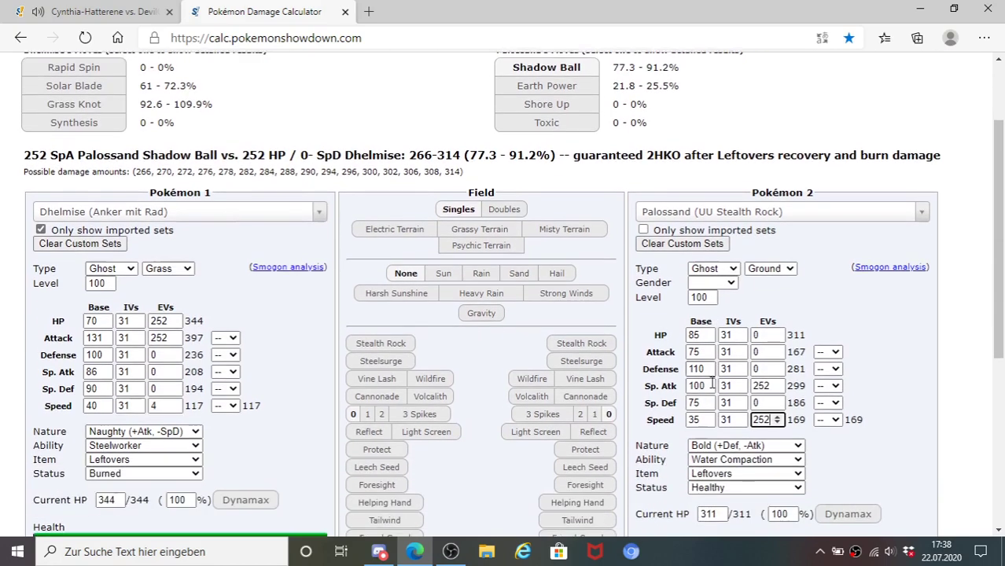
# - Post "specs ok" in the battle chat and set Palossand's item to Choice Specs in the damage calculator
pyautogui.click(105, 8)
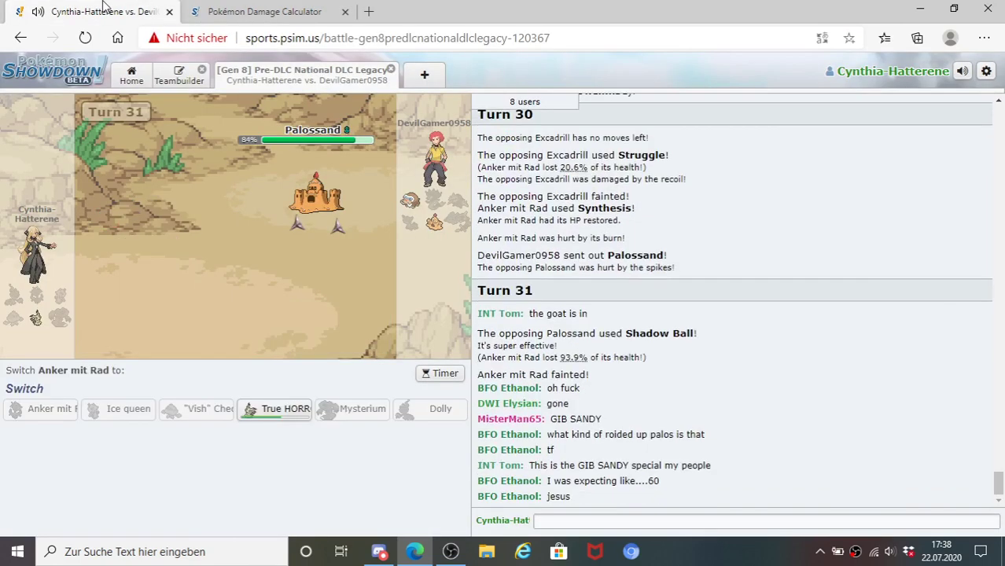
pyautogui.click(586, 517)
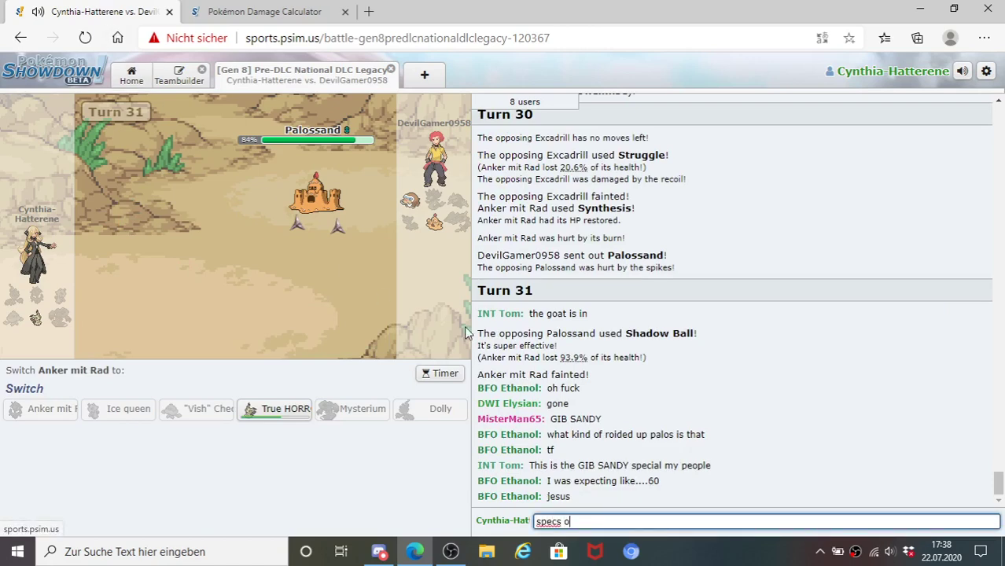
pyautogui.click(263, 10)
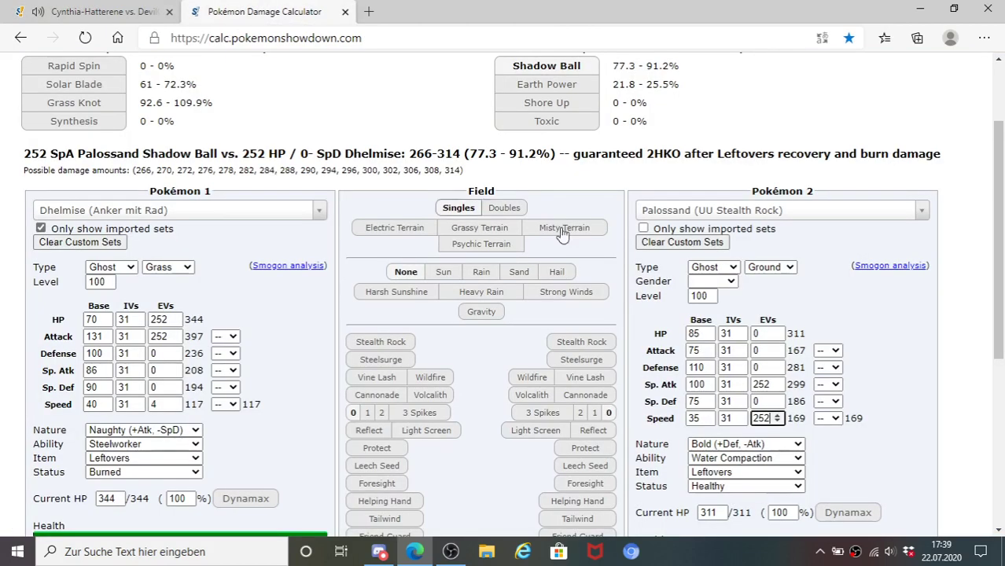
pyautogui.click(794, 473)
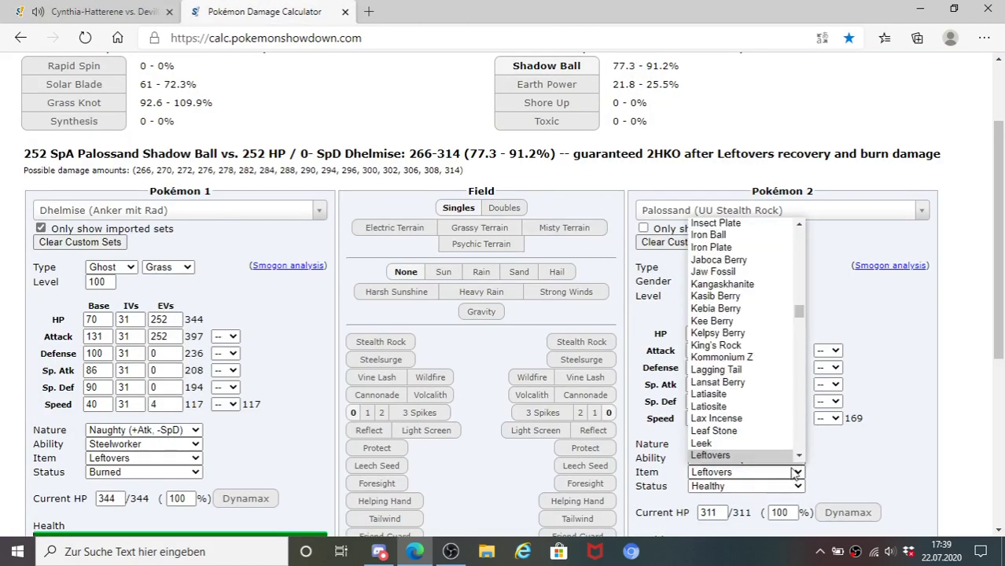
pyautogui.write('ch')
pyautogui.click(719, 395)
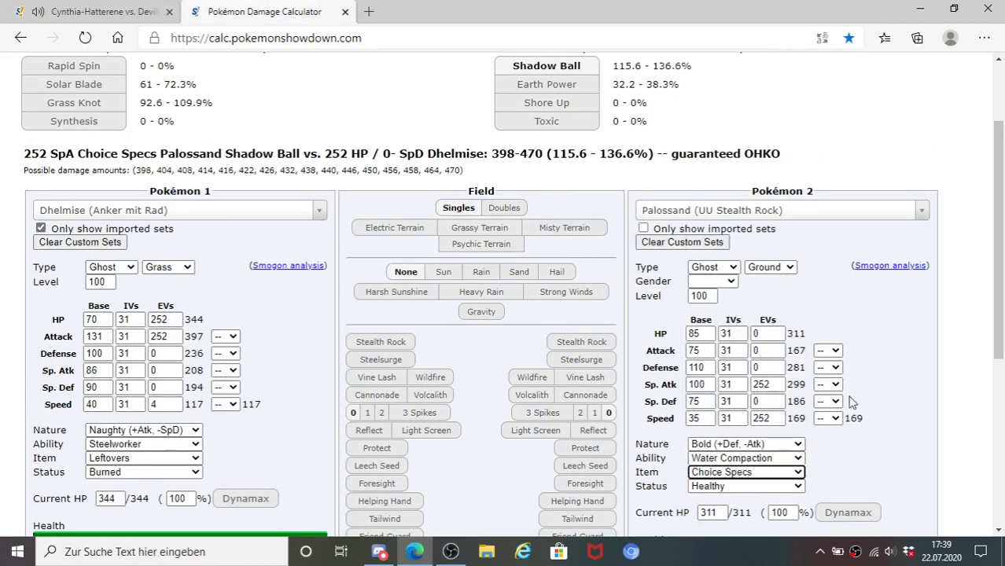
# - Load Mimikyu (True HORROR!) against Palossand in the damage calculator and check both Pokémon's summaries in the battle
pyautogui.click(280, 215)
pyautogui.click(161, 323)
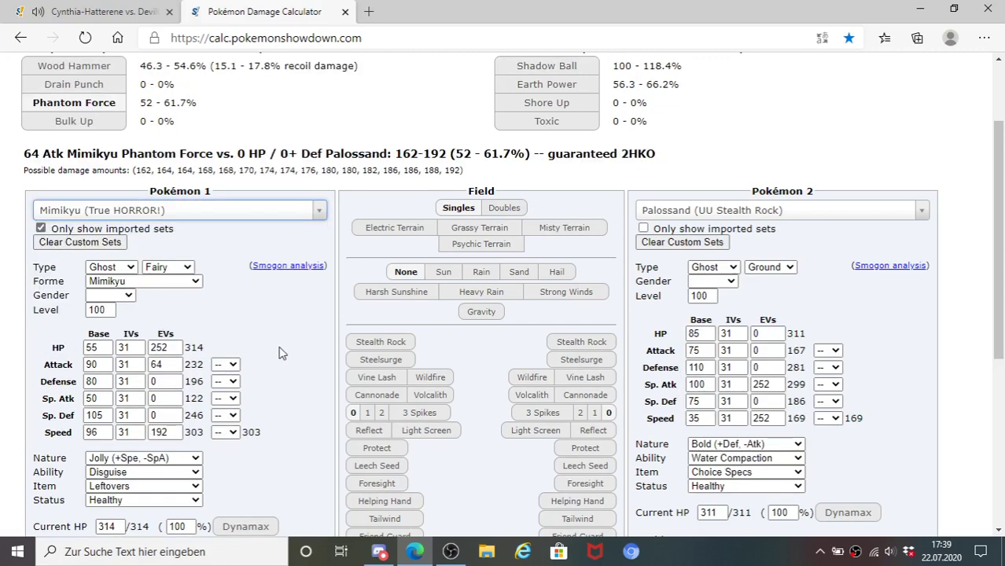
pyautogui.click(101, 11)
pyautogui.moveTo(320, 194)
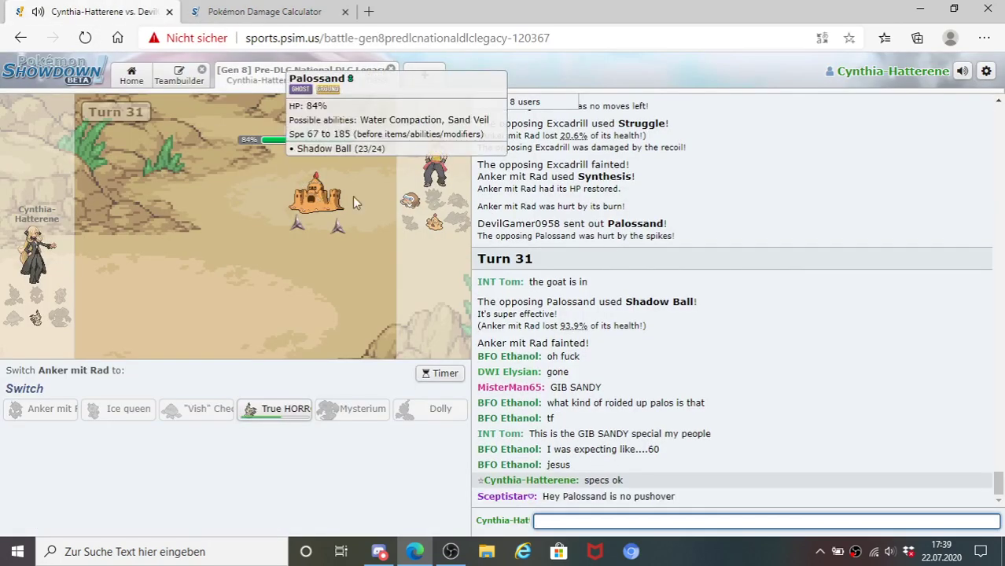
pyautogui.moveTo(417, 201)
pyautogui.moveTo(297, 414)
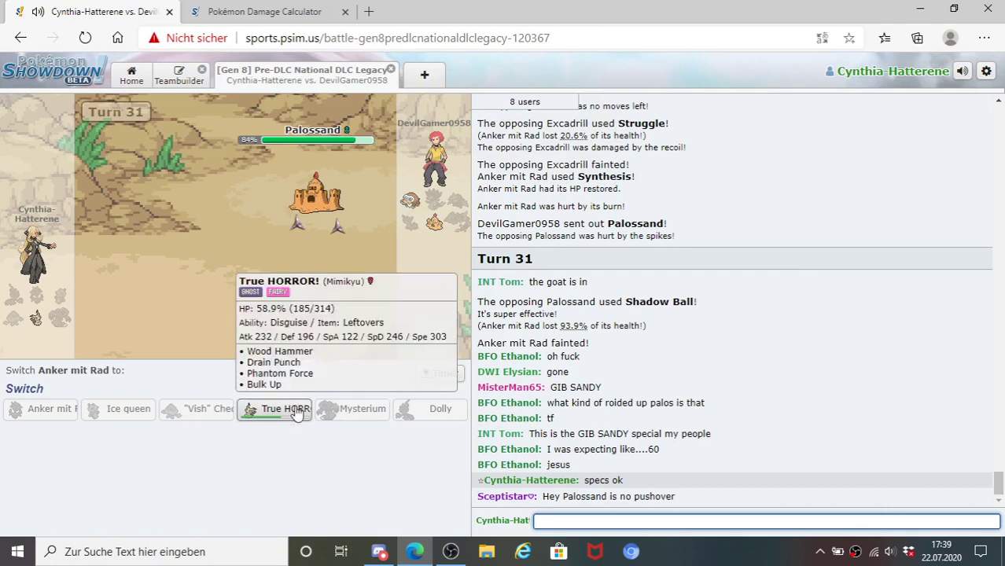
# - Replace Palossand with Mamoswine (OU Choice Band) in the damage calculator and set its item to Choice Scarf
pyautogui.click(259, 11)
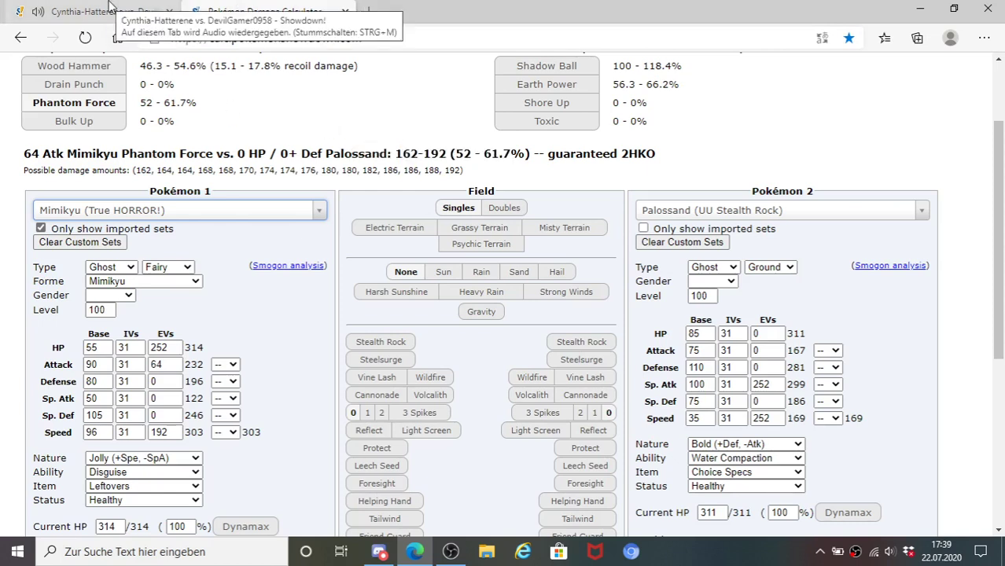
pyautogui.click(702, 213)
pyautogui.write('mamoswi')
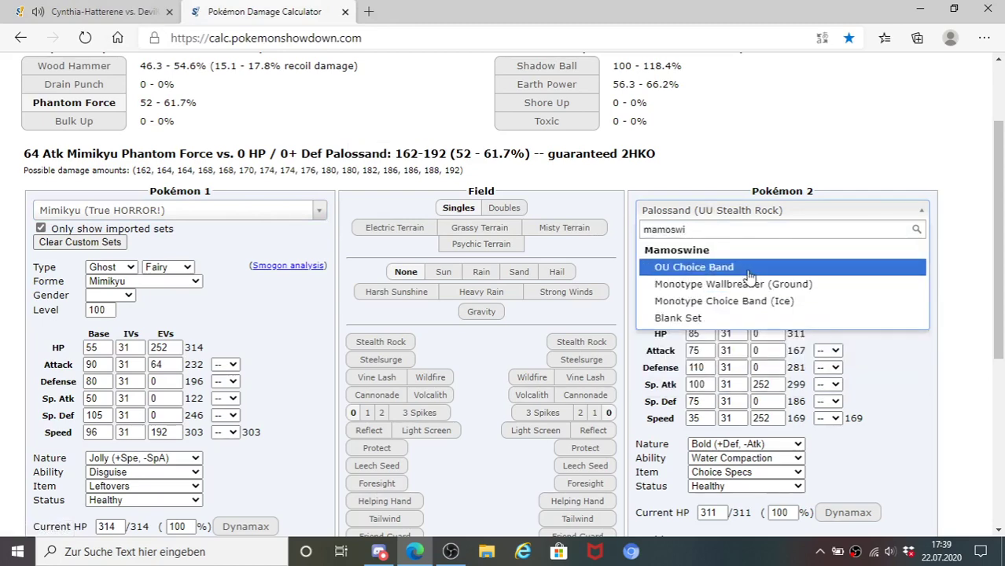
pyautogui.click(749, 270)
pyautogui.click(798, 473)
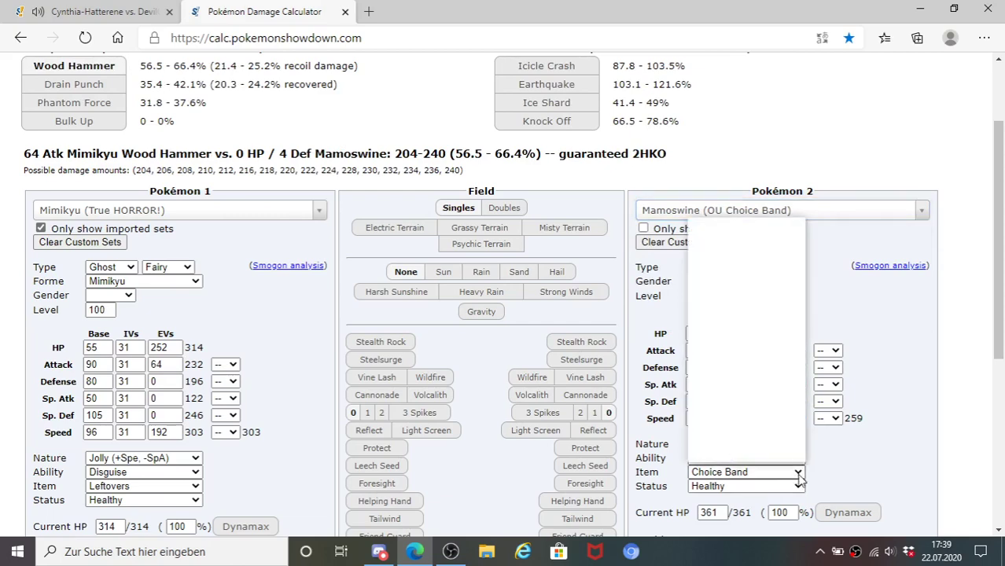
pyautogui.scroll(-2, 752, 385)
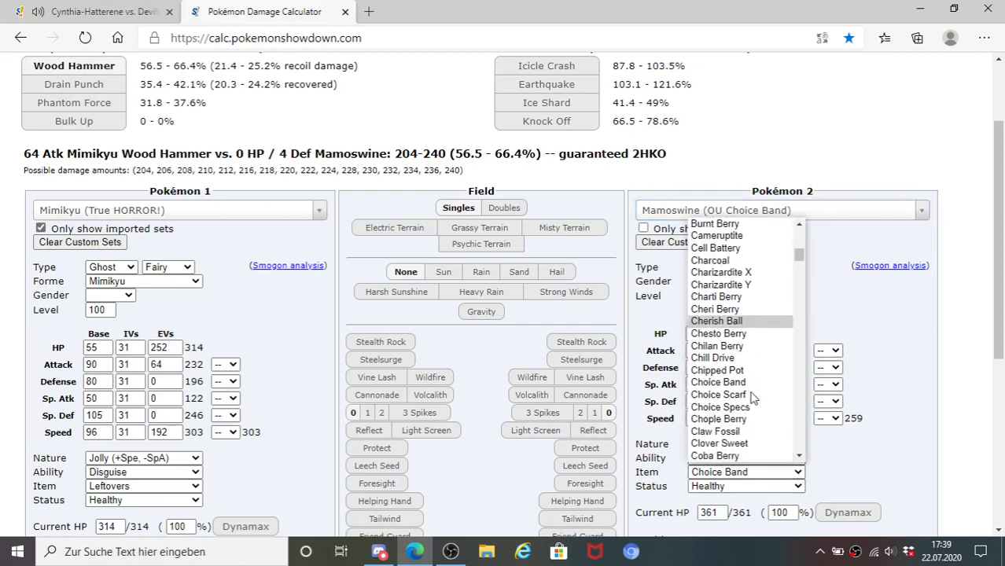
pyautogui.click(755, 389)
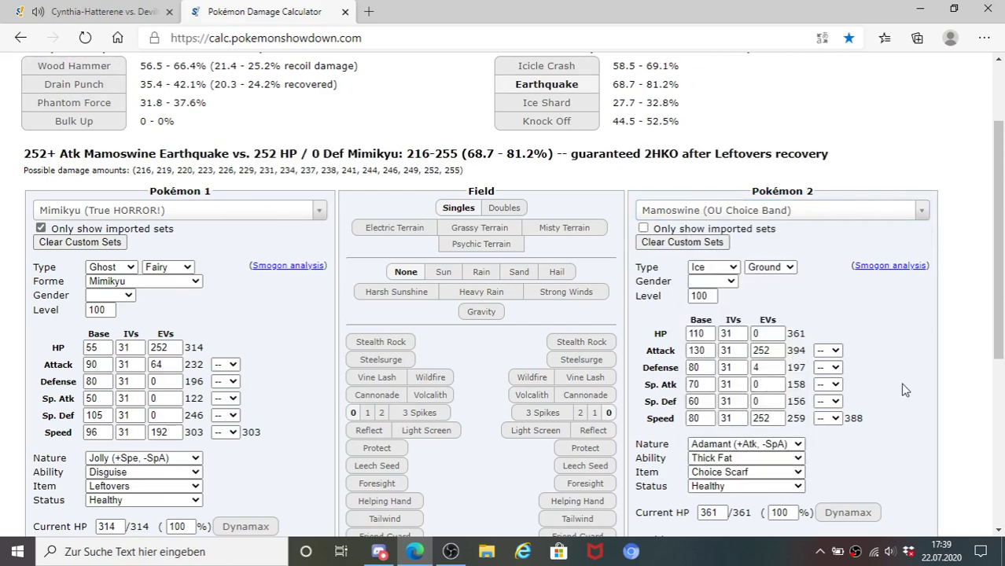
# - Send Mimikyu (True HORROR!) into the battle against Palossand and use Bulk Up
pyautogui.click(114, 12)
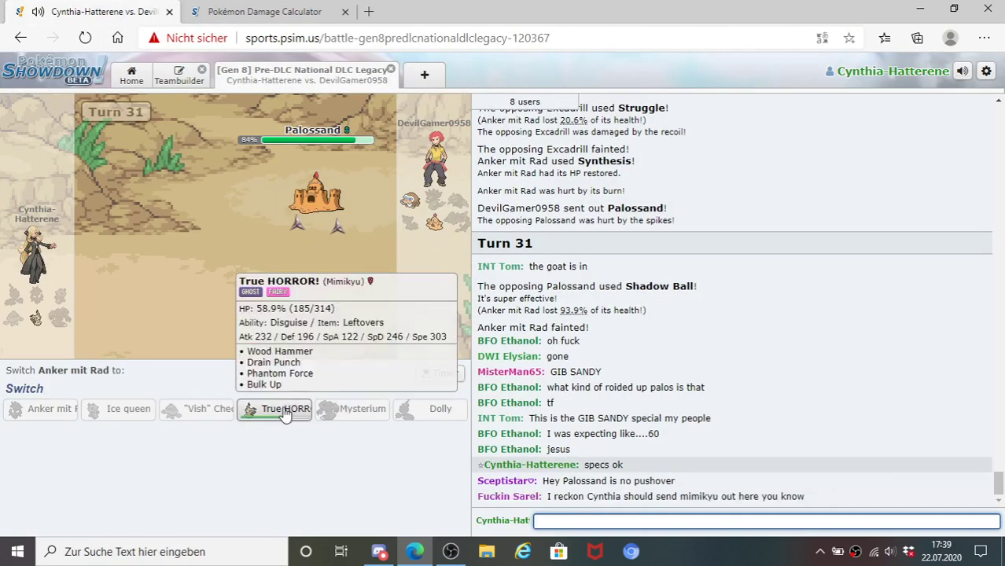
pyautogui.click(285, 410)
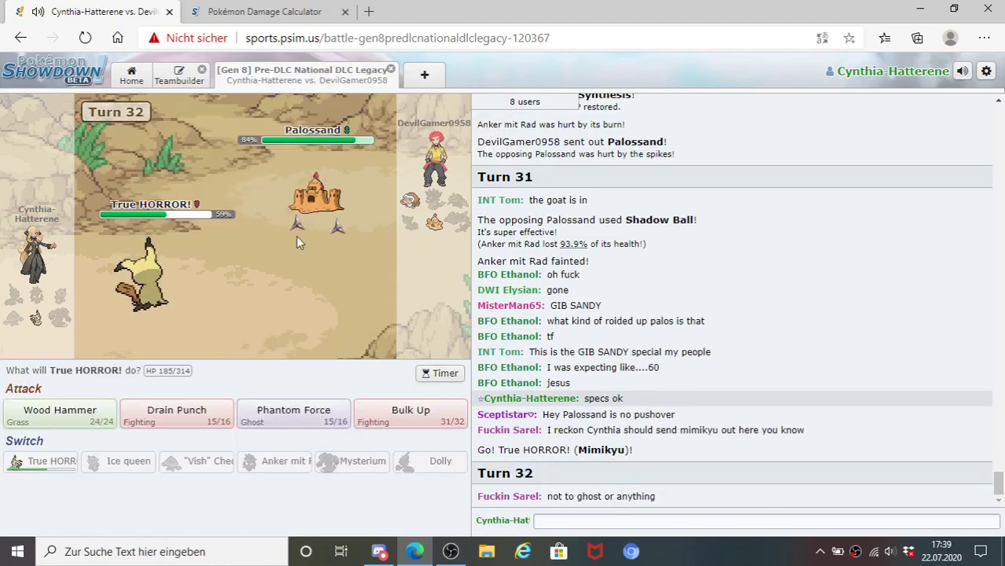
pyautogui.click(403, 423)
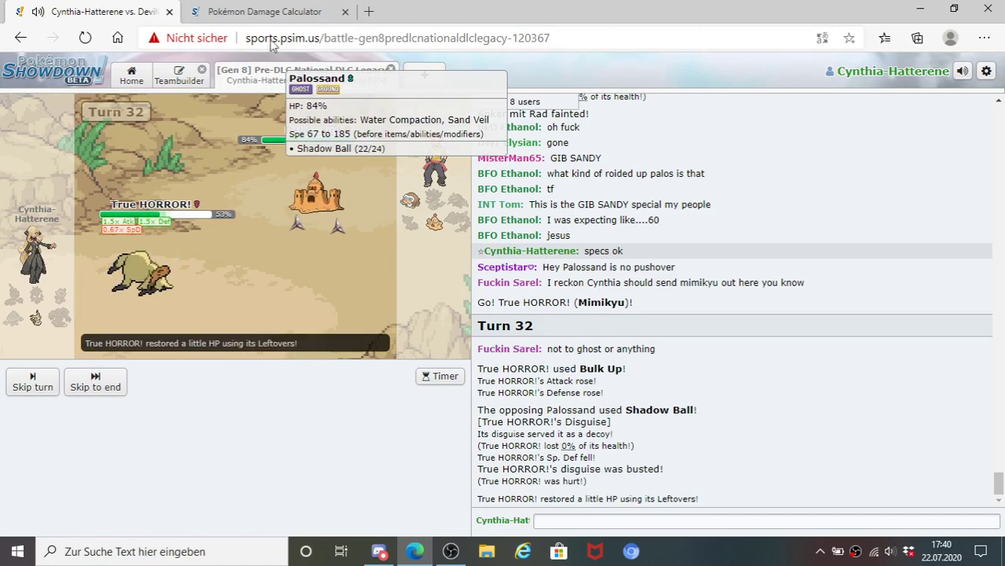
# - Set Mimikyu's Attack and Defense boosts to +1 in the damage calculator
pyautogui.hotkey('ctrl', 'Tab')
pyautogui.click(233, 365)
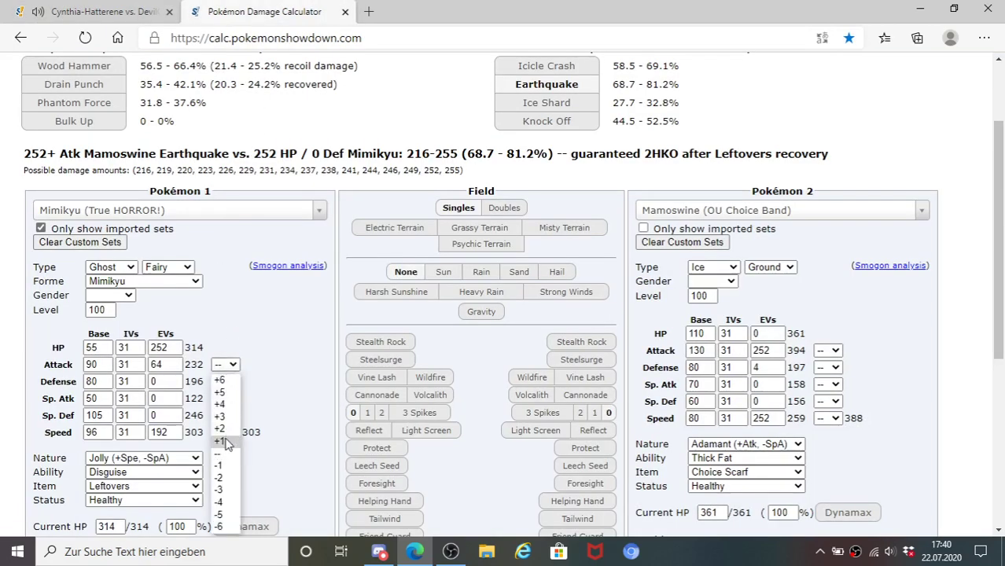
pyautogui.click(221, 438)
pyautogui.click(228, 364)
pyautogui.click(221, 279)
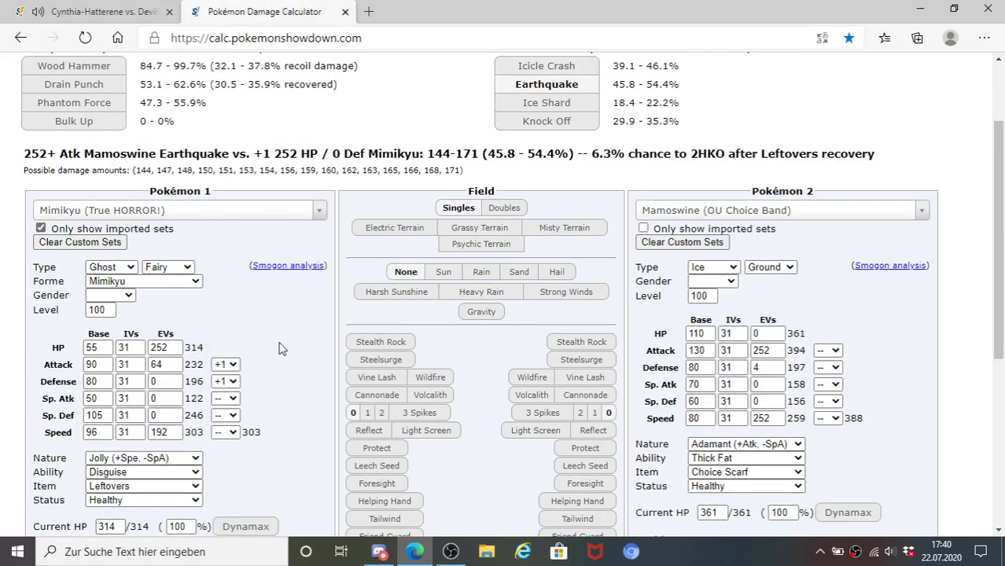
# - Load Palossand (UU Stealth Rock) as the opponent in the damage calculator with 0 HP and 0 Defense EVs
pyautogui.click(734, 220)
pyautogui.write('palos')
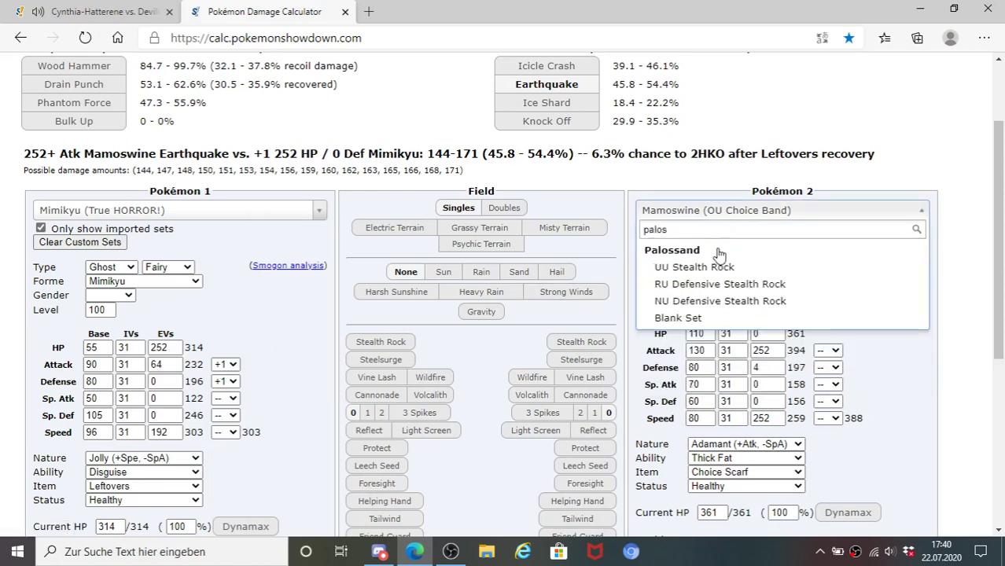
pyautogui.click(705, 267)
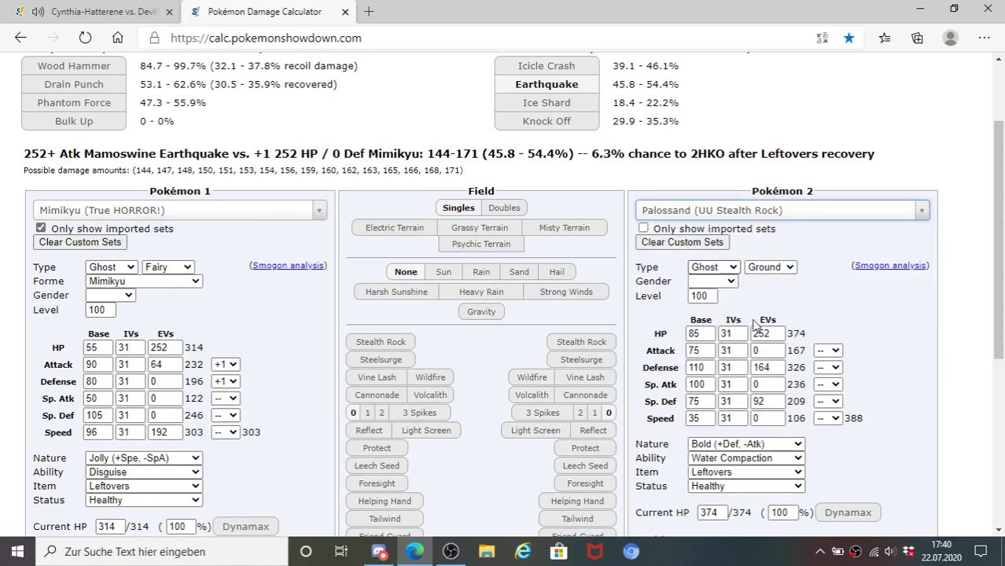
pyautogui.click(773, 363)
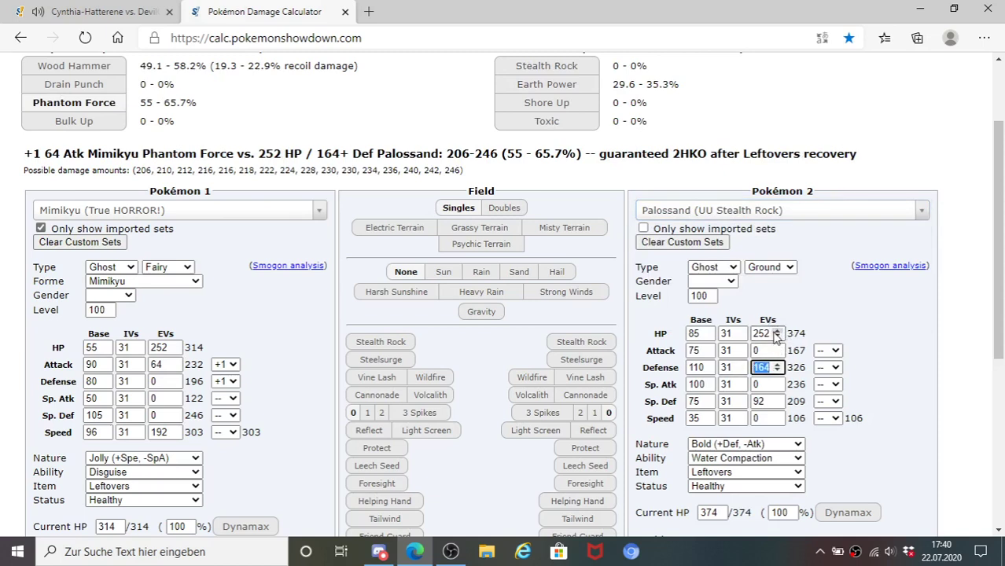
pyautogui.click(753, 333)
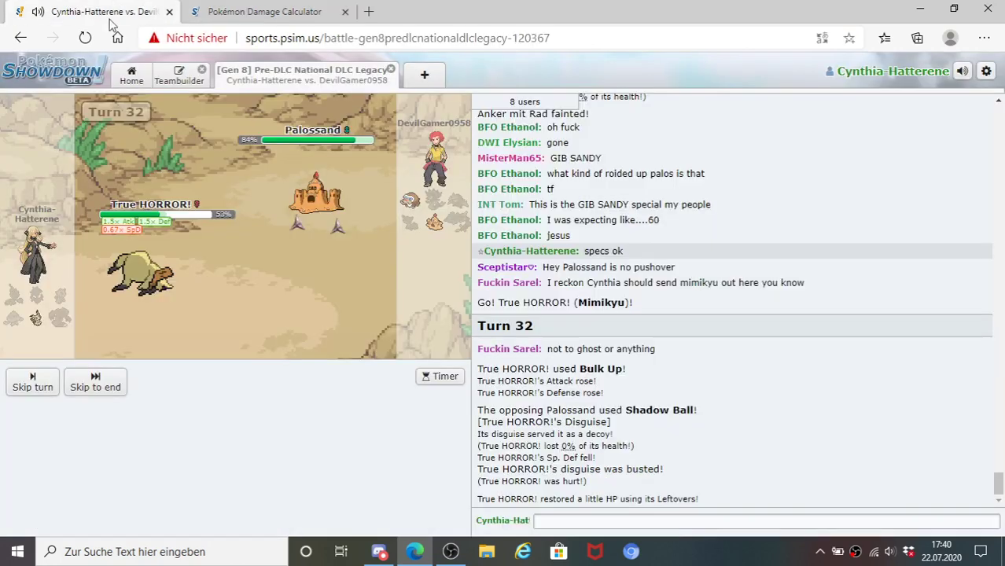
# - Return to the battle and post "gg" in its chat
pyautogui.click(106, 12)
pyautogui.click(642, 520)
pyautogui.write('gg')
pyautogui.press('Return')
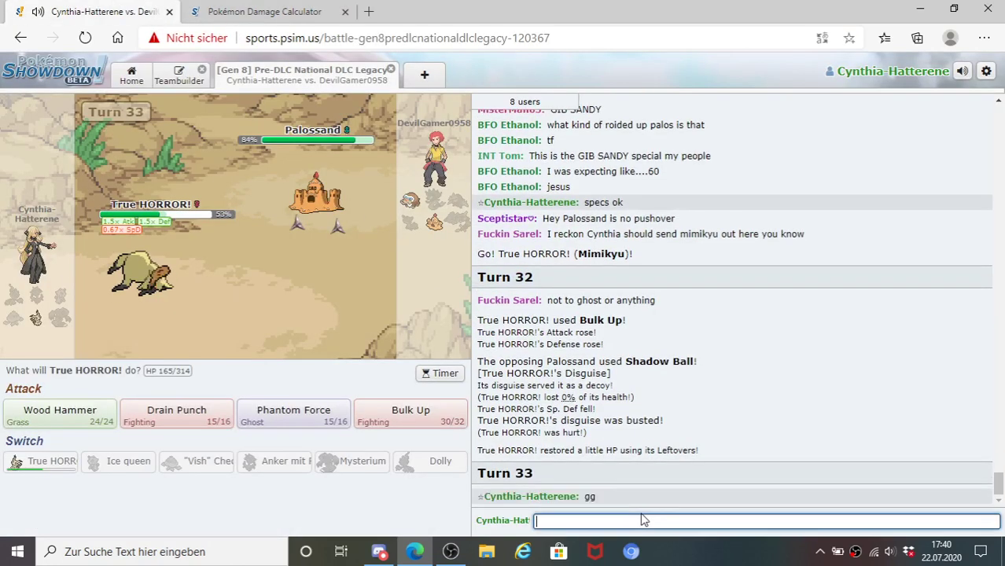
# - Check Mimikyu's Phantom Force damage against Palossand in the calculator and use Phantom Force in the battle
pyautogui.click(223, 11)
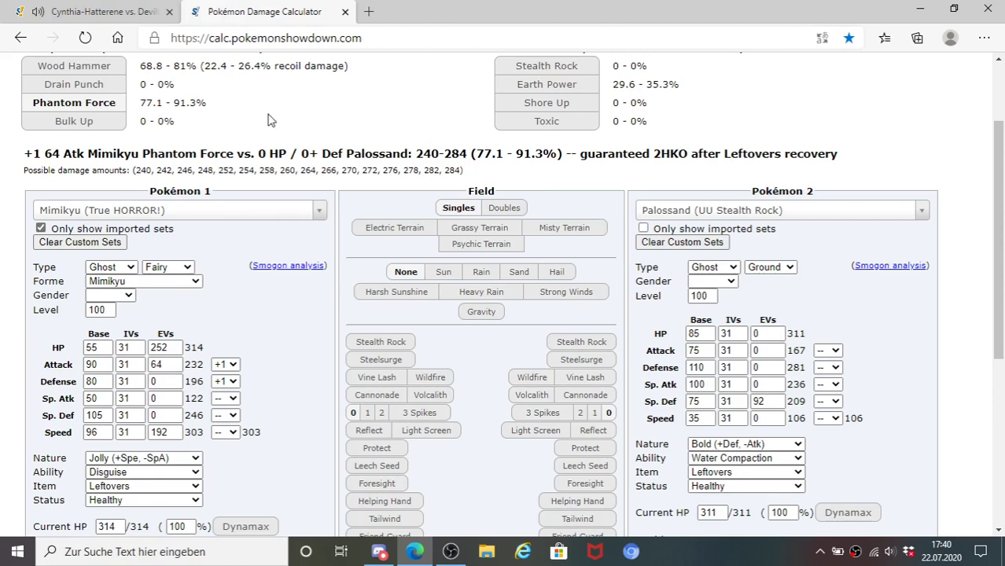
pyautogui.click(114, 11)
pyautogui.click(290, 409)
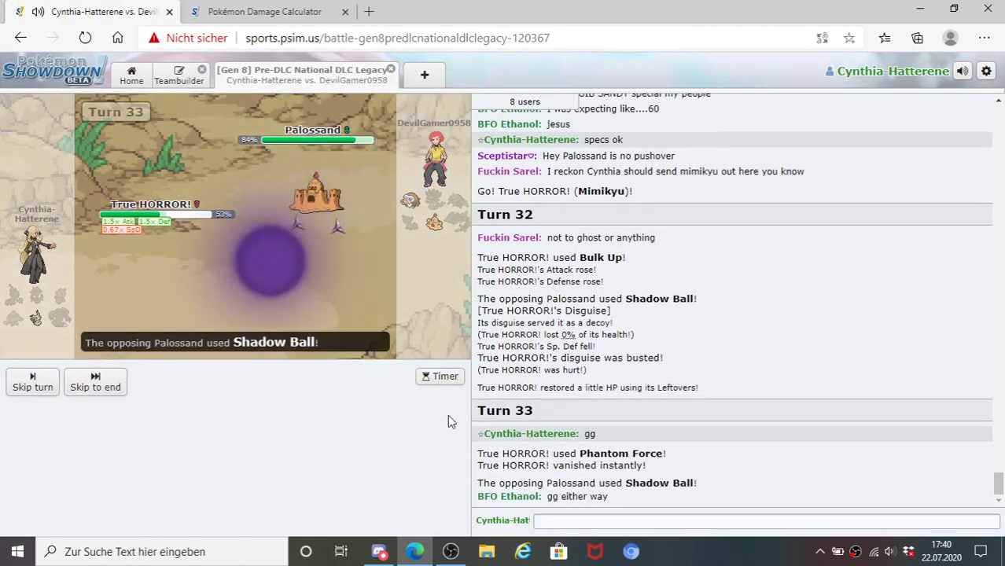
# - Post "i lose because this doesnt kill" in the battle chat
pyautogui.click(572, 520)
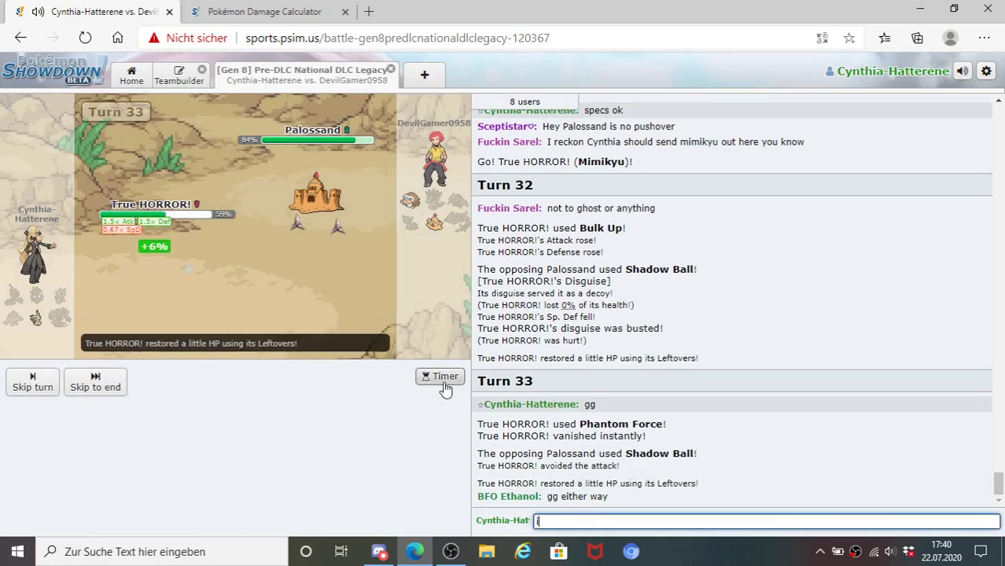
pyautogui.write('i lose because thid')
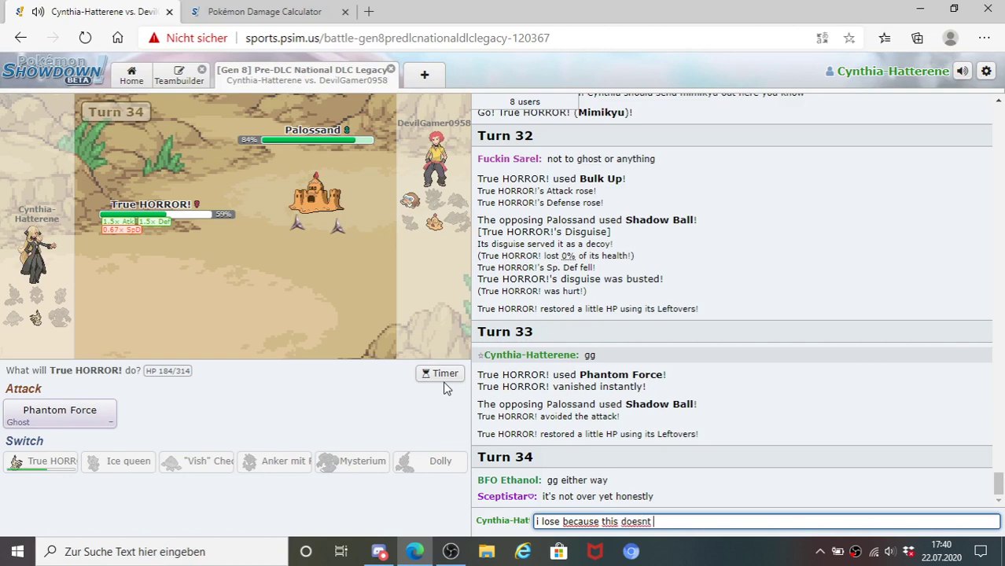
pyautogui.write(' doesnt kill')
pyautogui.press('Return')
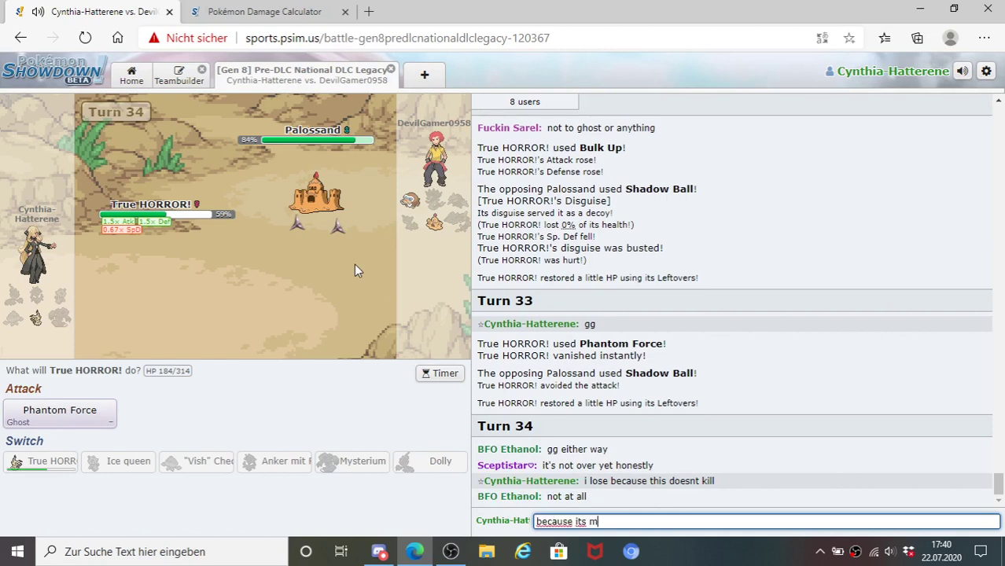
# - Post "because its max spatk max speed" in the battle chat and carry out the second turn of Mimikyu's Phantom Force
pyautogui.write('max spatk max')
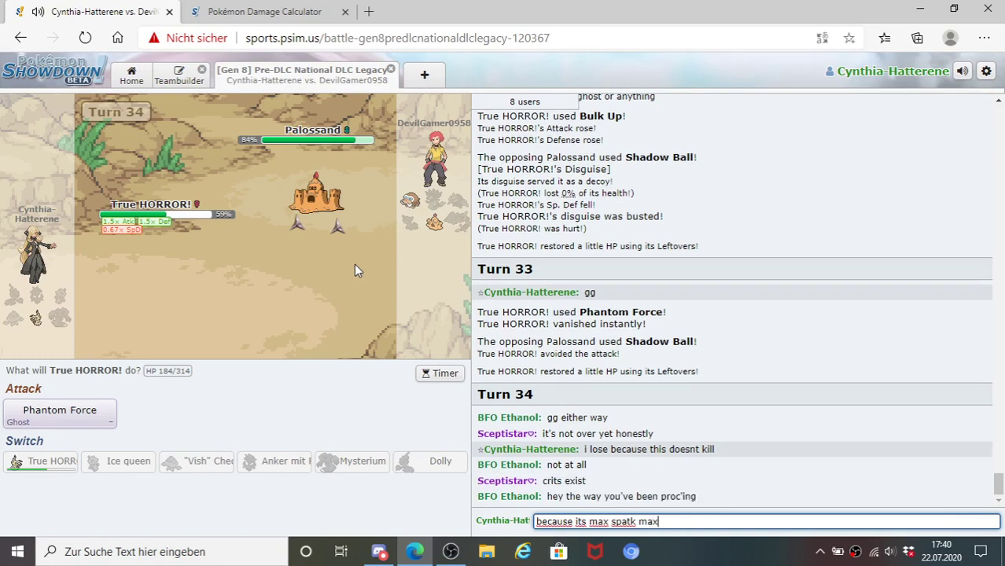
pyautogui.write('speed')
pyautogui.press('Return')
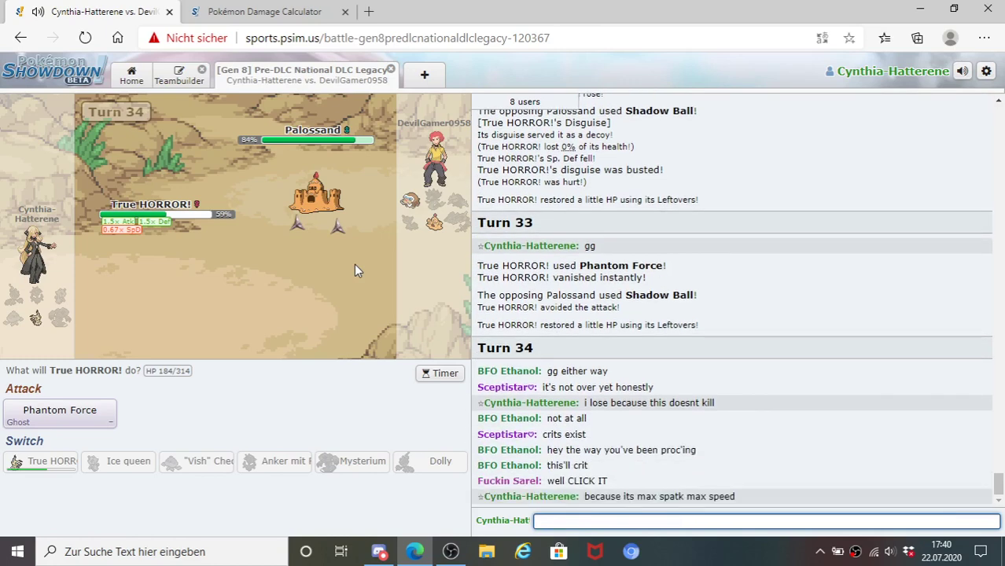
pyautogui.click(104, 411)
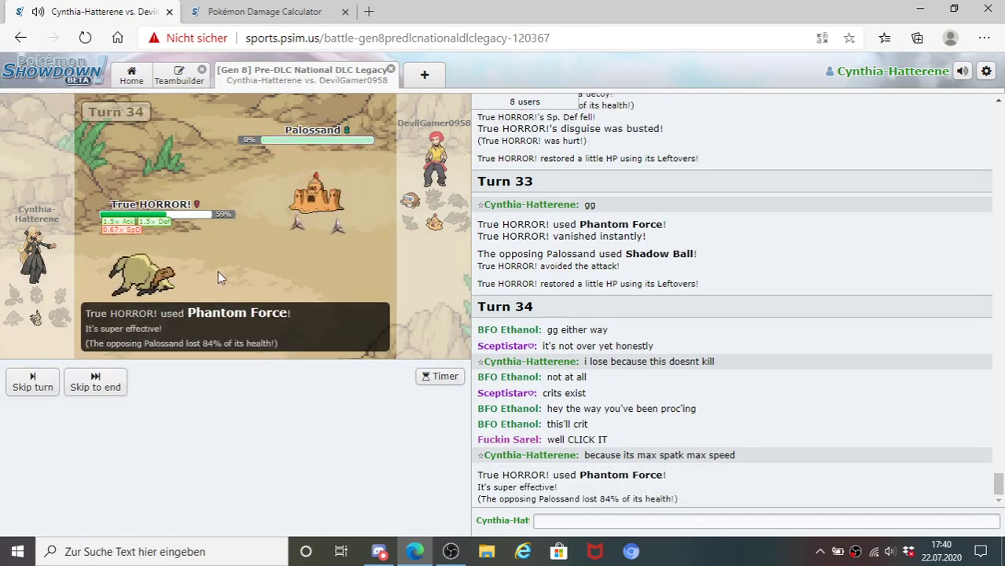
# - Check Phantom Force's damage against Palossand in the calculator, and post "i forgot it wasnt at a 100" and "so it was a roll" in the battle chat
pyautogui.click(264, 9)
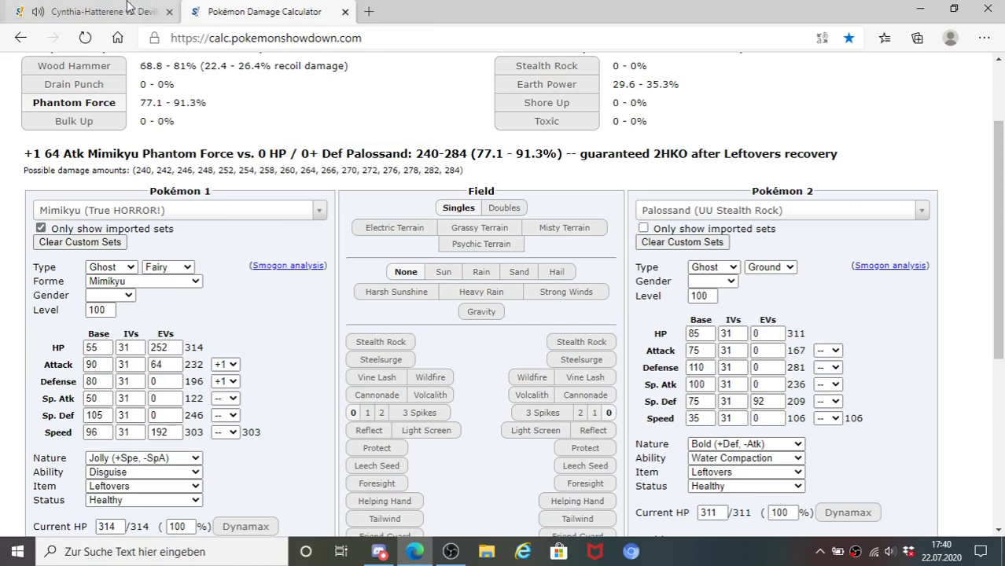
pyautogui.click(98, 11)
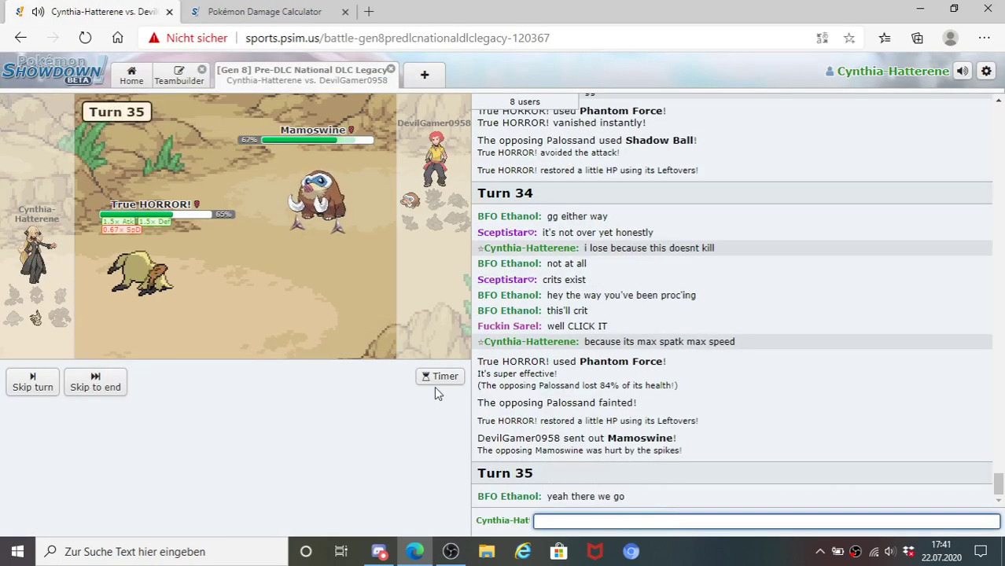
pyautogui.write('i forgot it w')
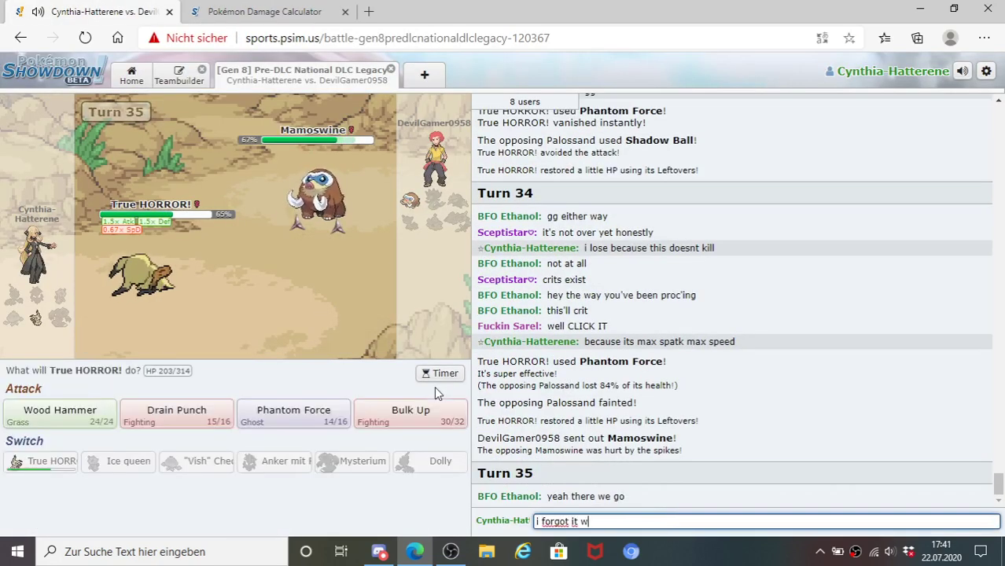
pyautogui.write('asnt at a 100')
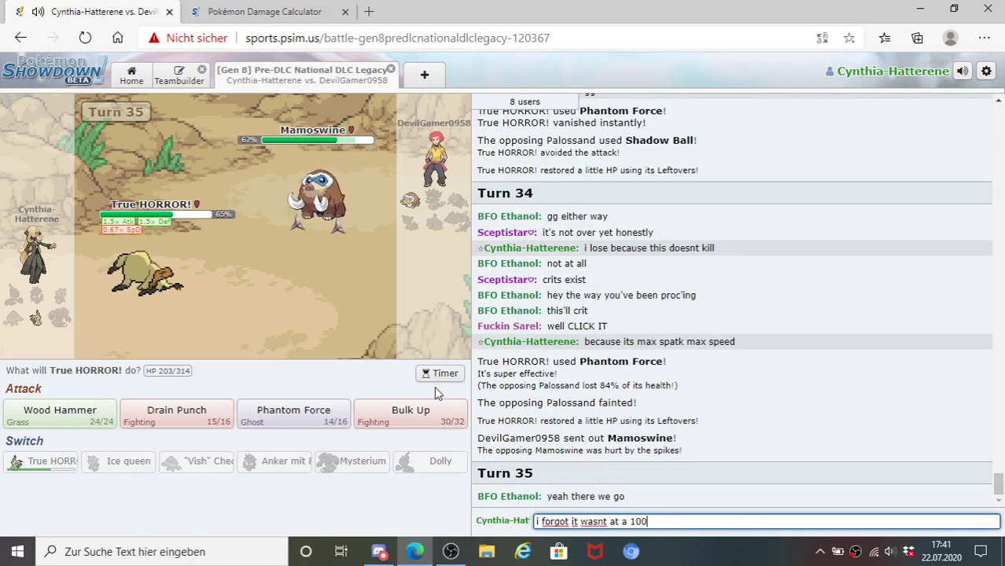
pyautogui.press('Return')
pyautogui.write('so it was a roll')
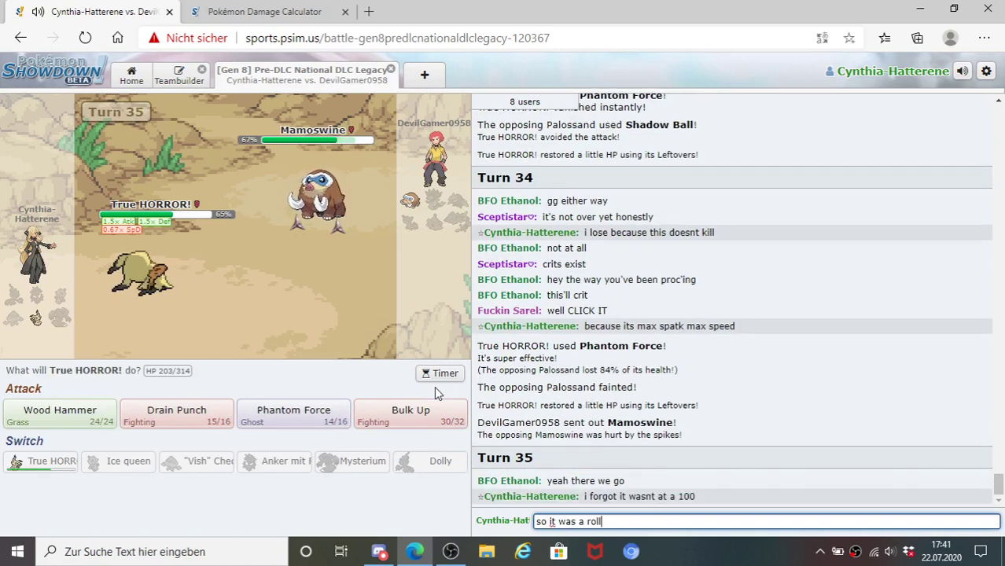
pyautogui.press('Return')
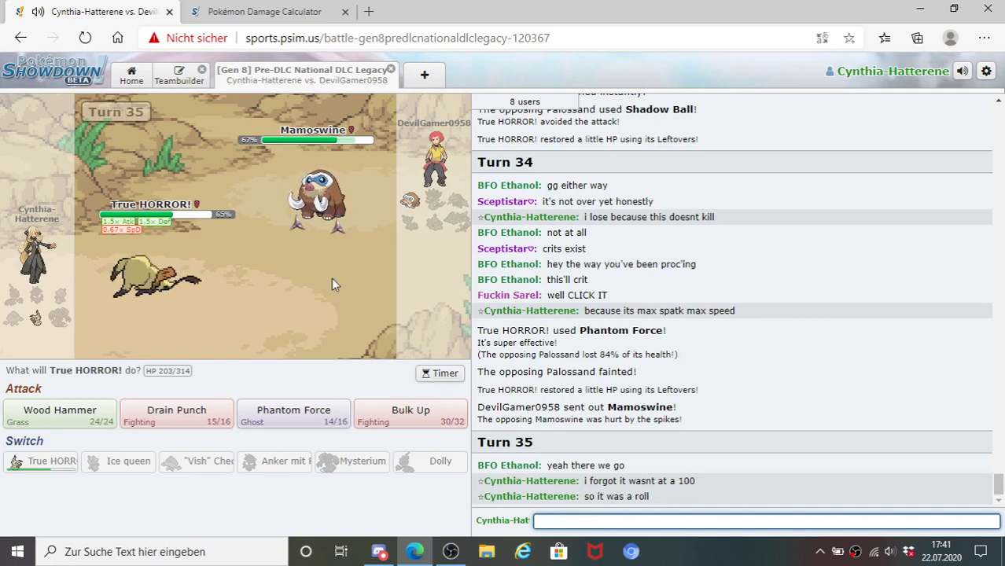
# - Load Mamoswine's OU Choice Band set as the opponent in the damage calculator and check Mamoswine's state in the battle
pyautogui.click(256, 10)
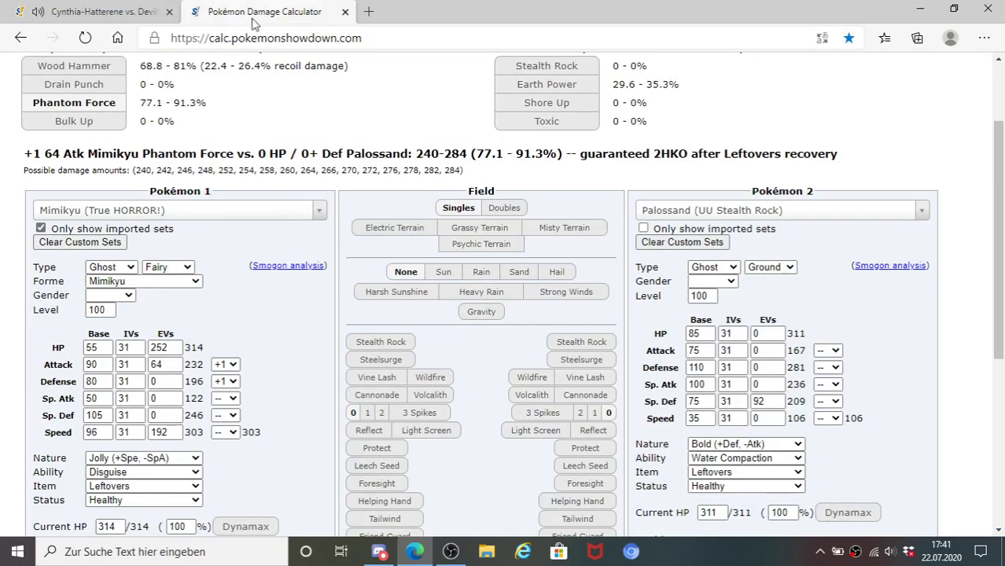
pyautogui.click(699, 214)
pyautogui.write('mamoswine')
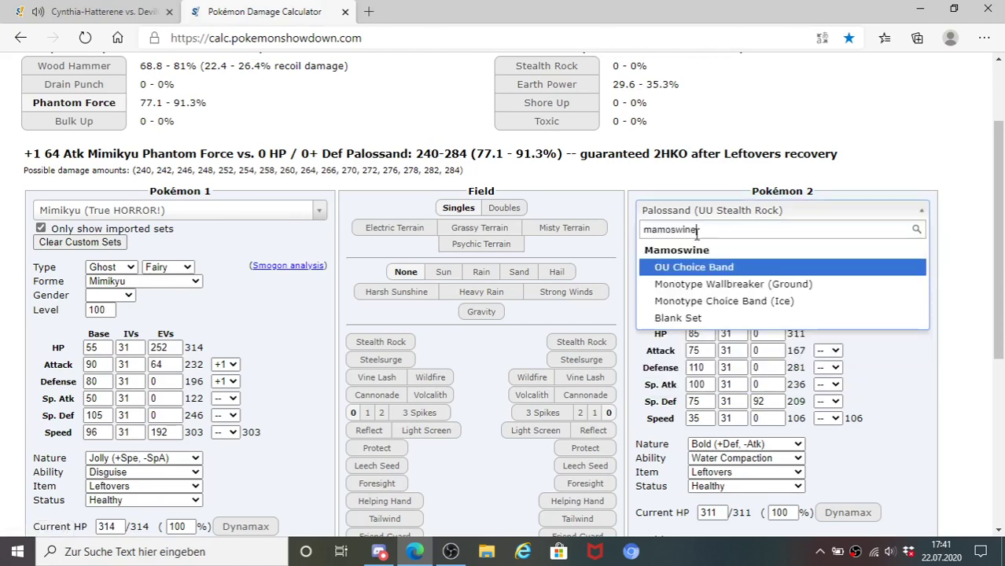
pyautogui.click(693, 268)
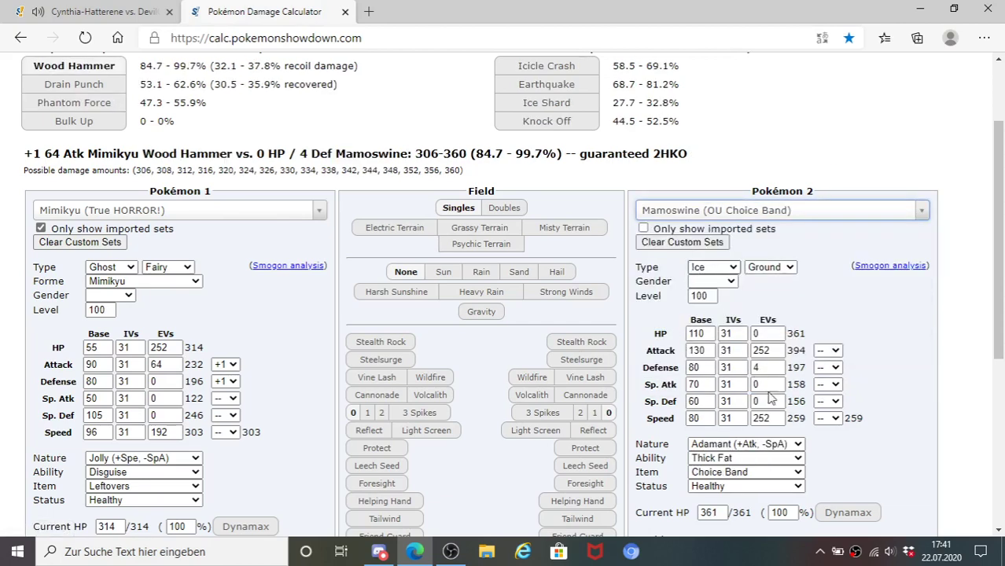
pyautogui.click(157, 17)
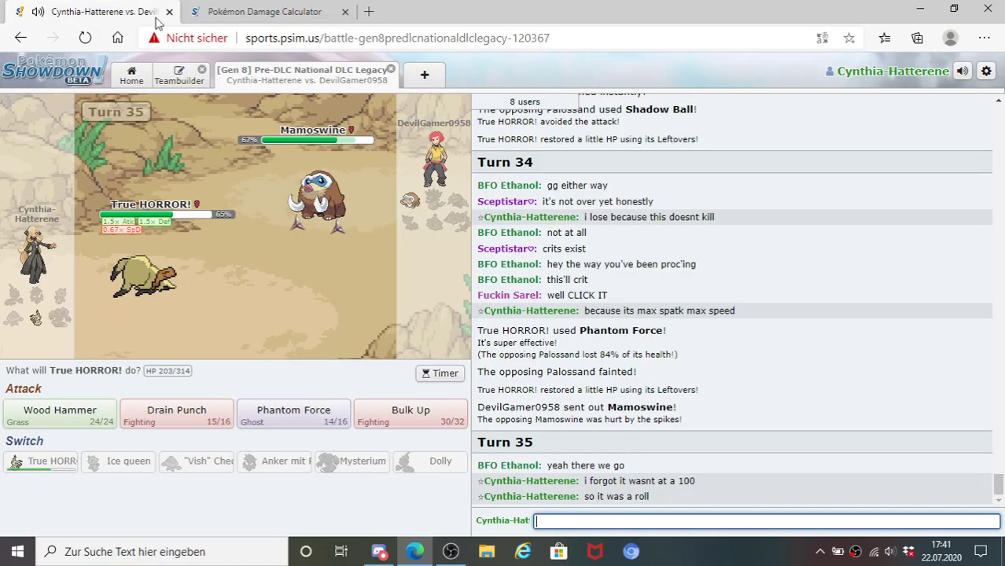
# - Set Mamoswine's item to Choice Scarf in the damage calculator, check the damage against Mimikyu, and return to the battle
pyautogui.click(266, 16)
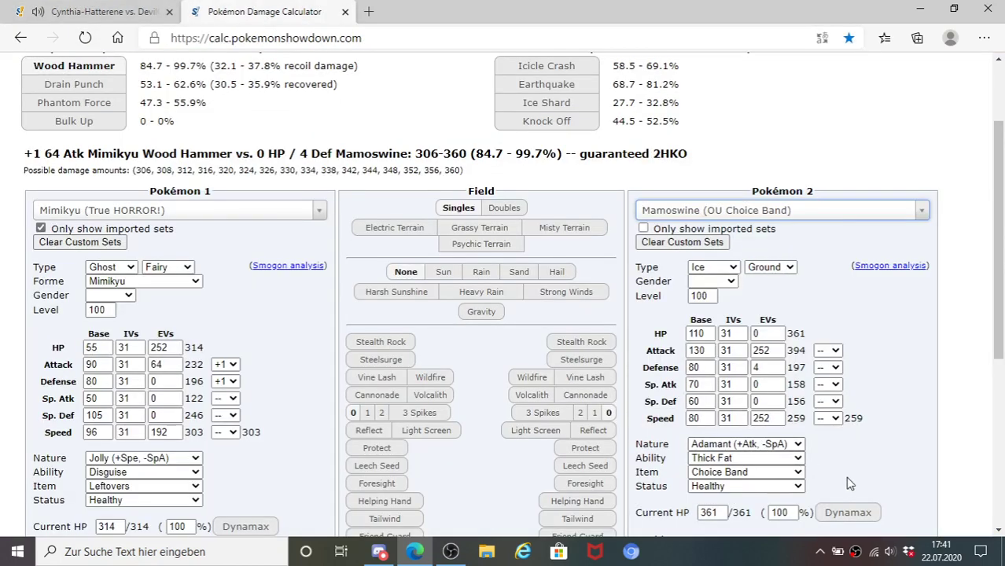
pyautogui.click(798, 472)
pyautogui.scroll(-2, 743, 393)
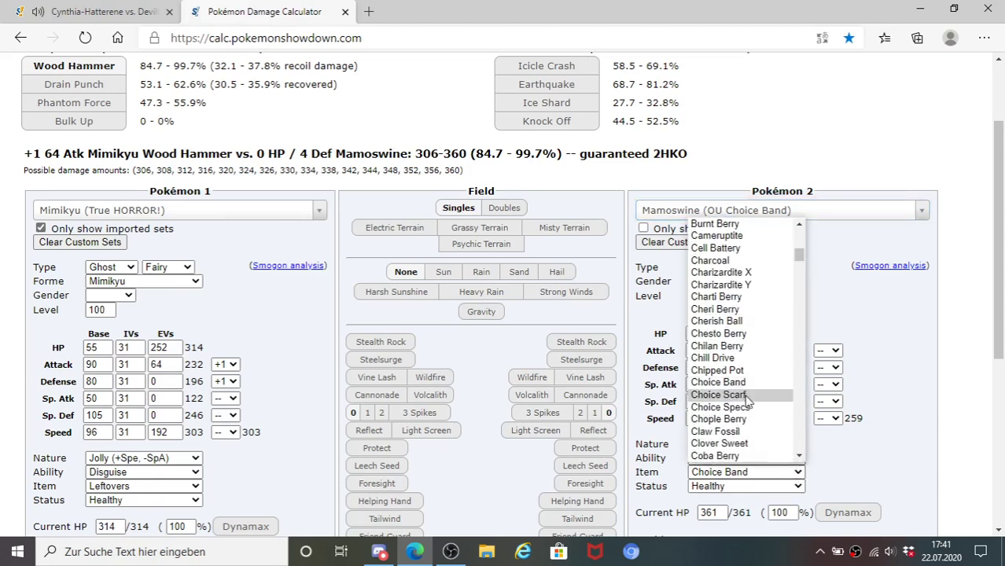
pyautogui.click(747, 401)
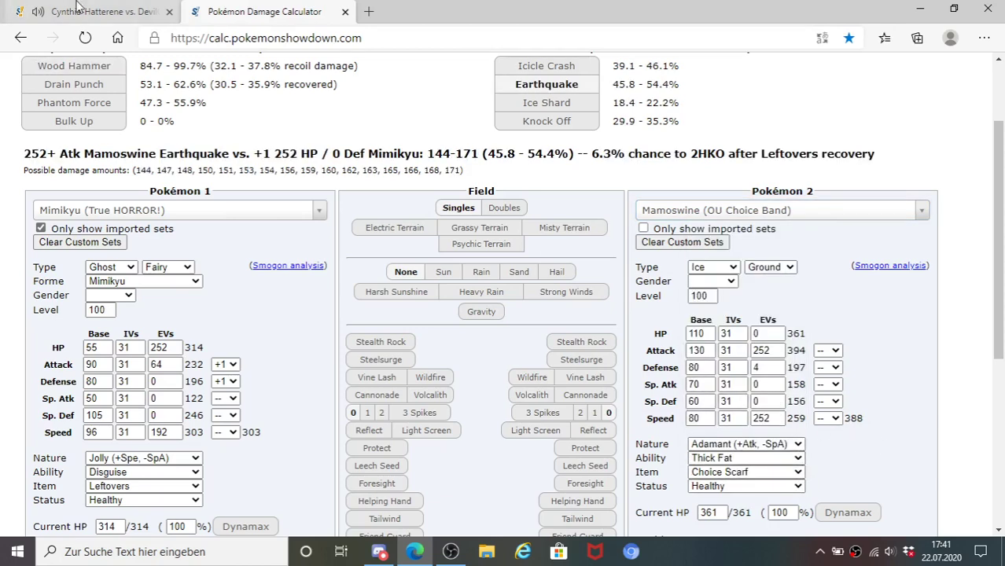
pyautogui.click(78, 8)
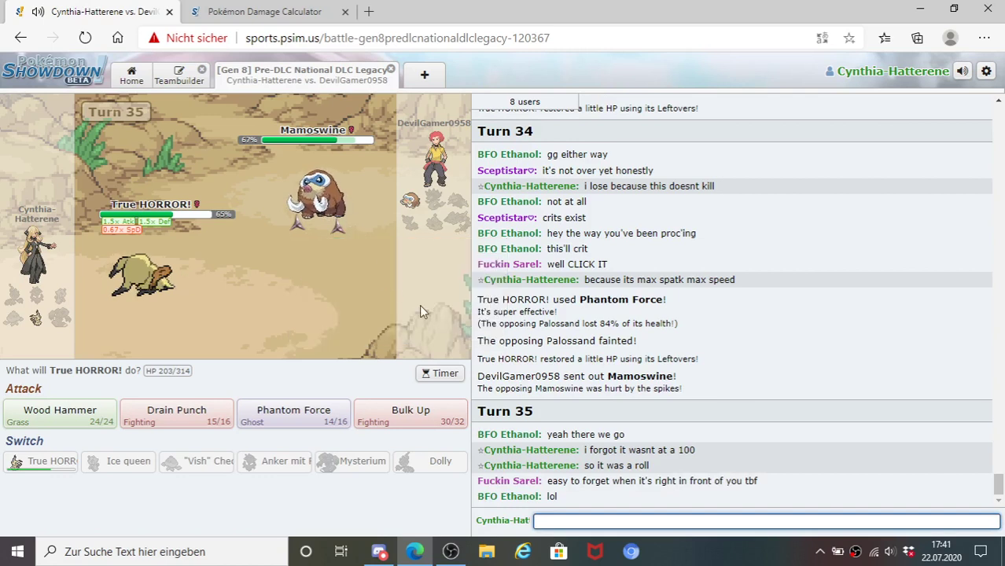